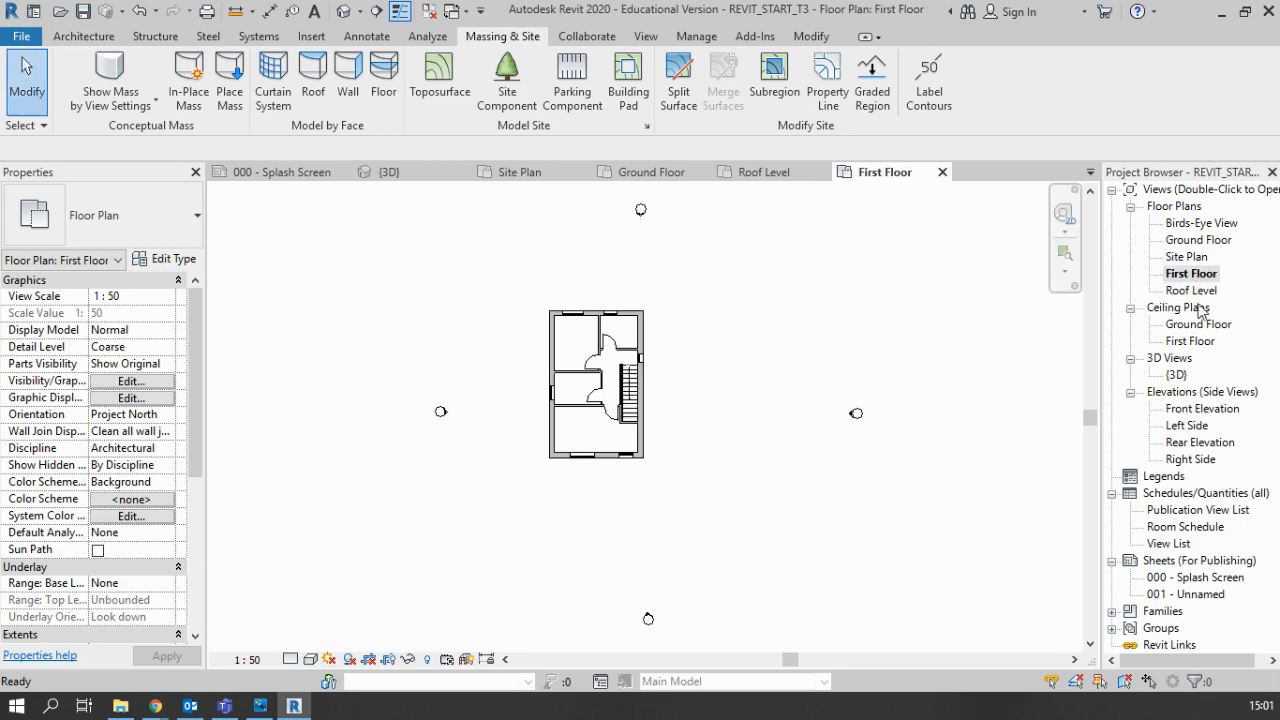
Open the Front Elevation view and the Site Plan view to review the project's drawings
{"action": "double_click", "coordinate": [1200, 408]}
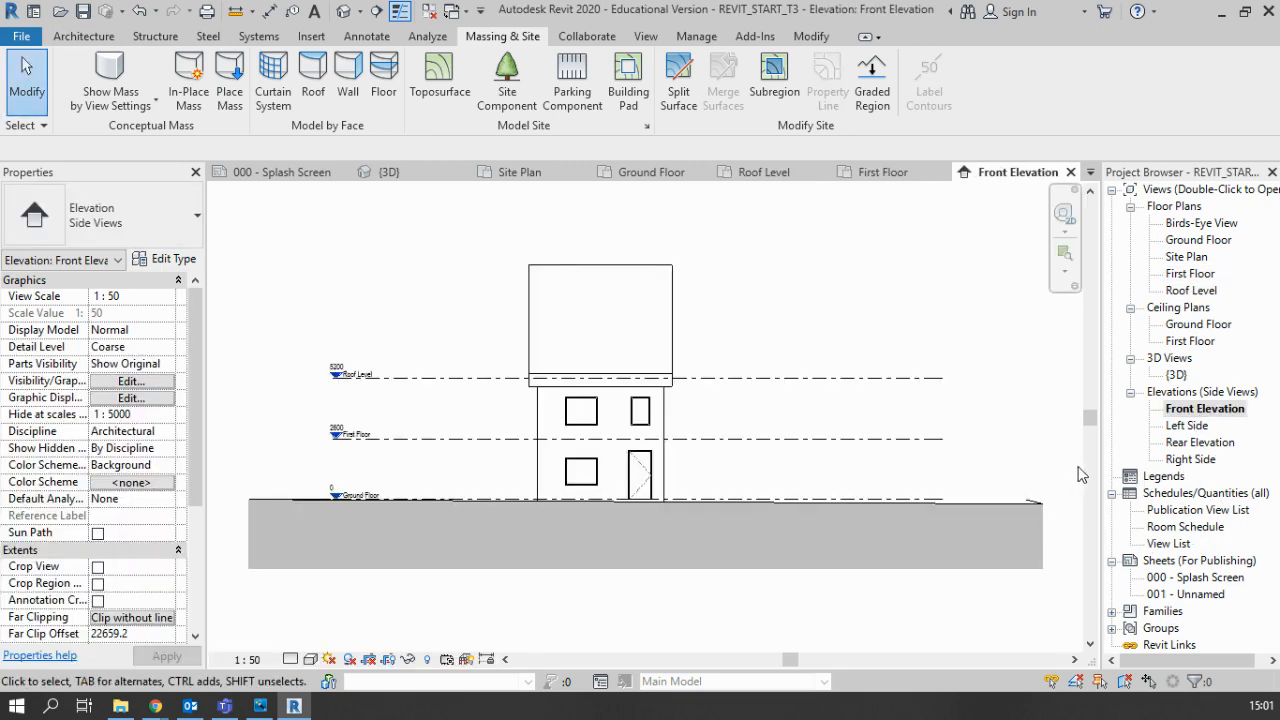
{"action": "double_click", "coordinate": [1187, 257]}
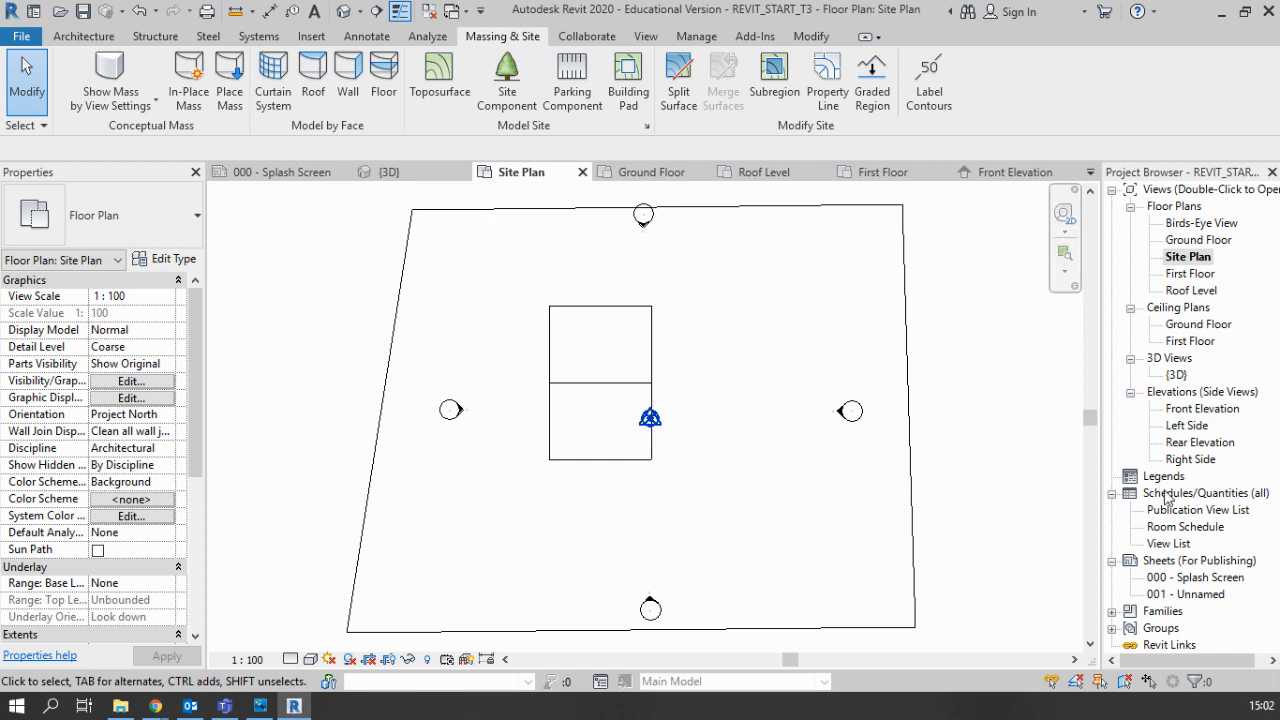
Start a new sheet and browse the UK family library's Titleblocks folder for a title block to load
{"action": "right_click", "coordinate": [1215, 562]}
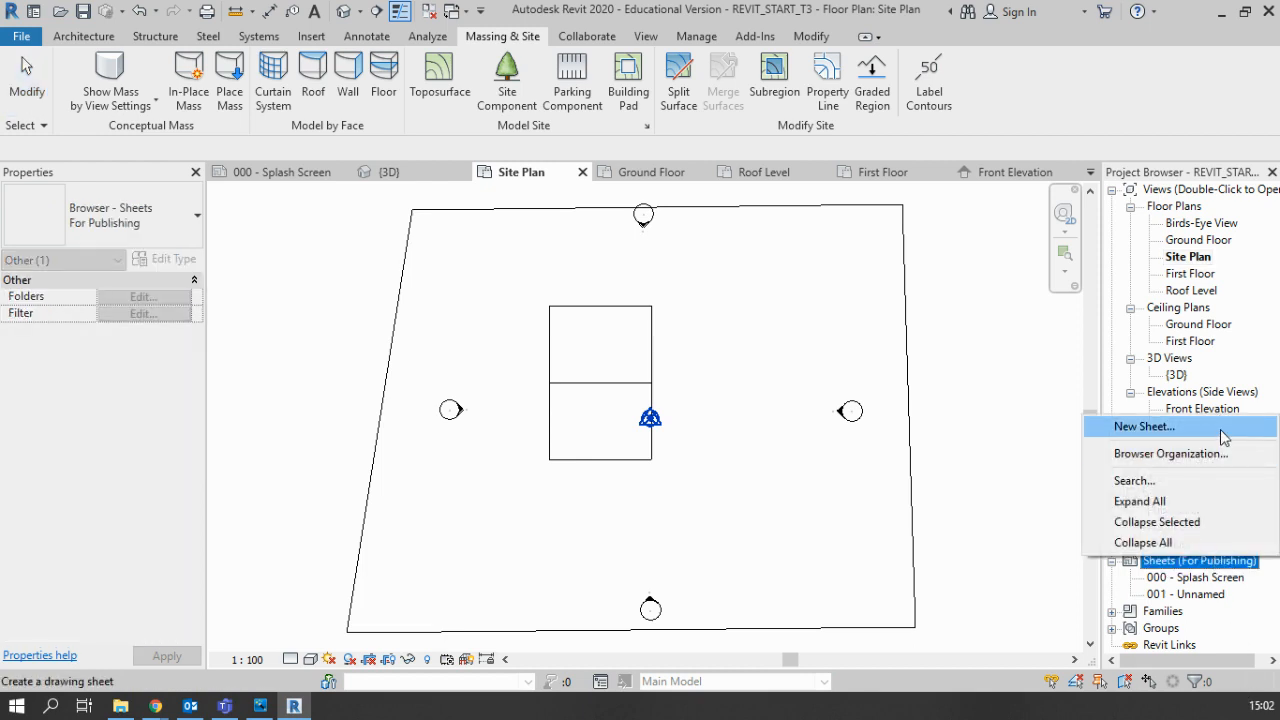
{"action": "left_click", "coordinate": [1222, 436]}
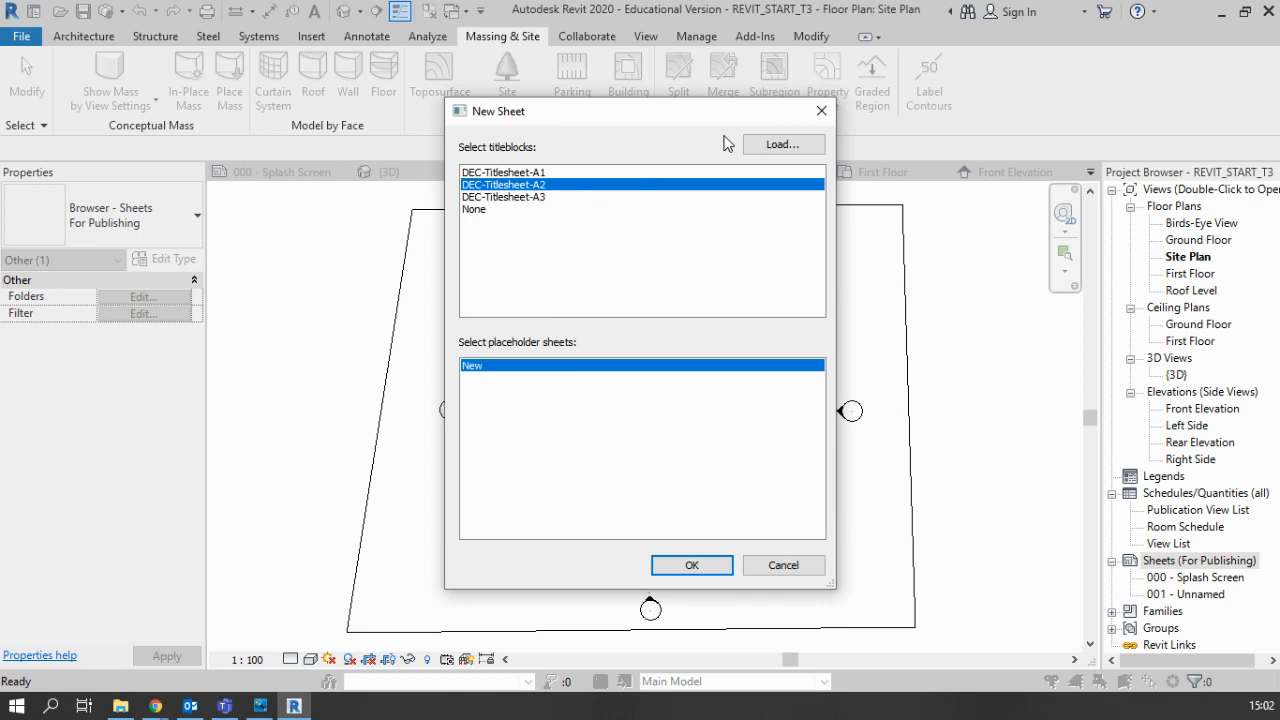
{"action": "left_click", "coordinate": [815, 145]}
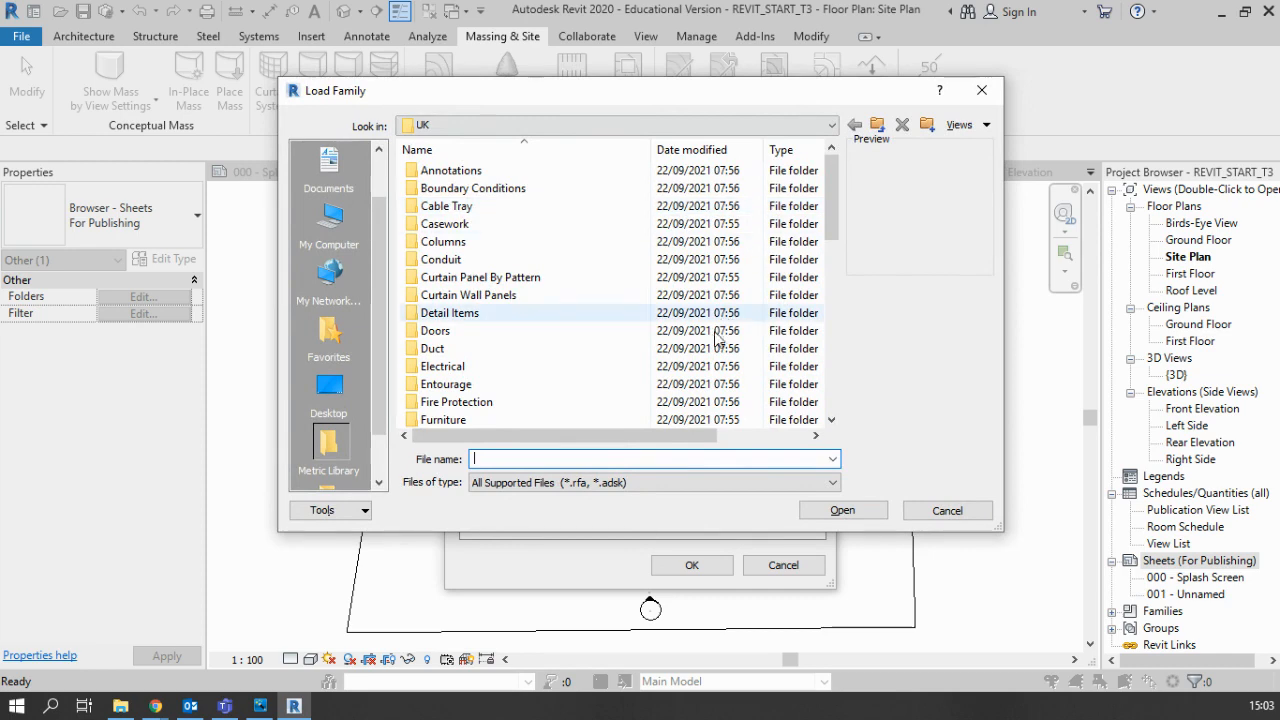
{"action": "scroll", "coordinate": [610, 350], "scroll_direction": "down", "scroll_amount": 8}
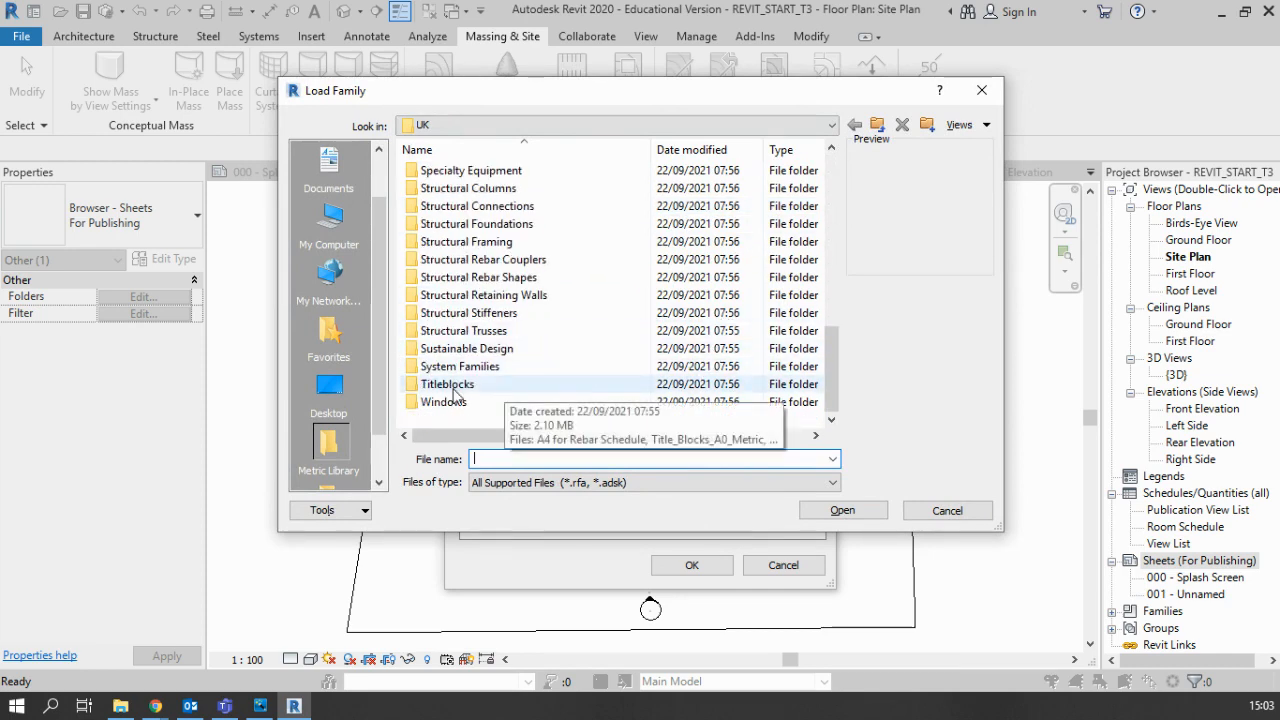
{"action": "double_click", "coordinate": [448, 385]}
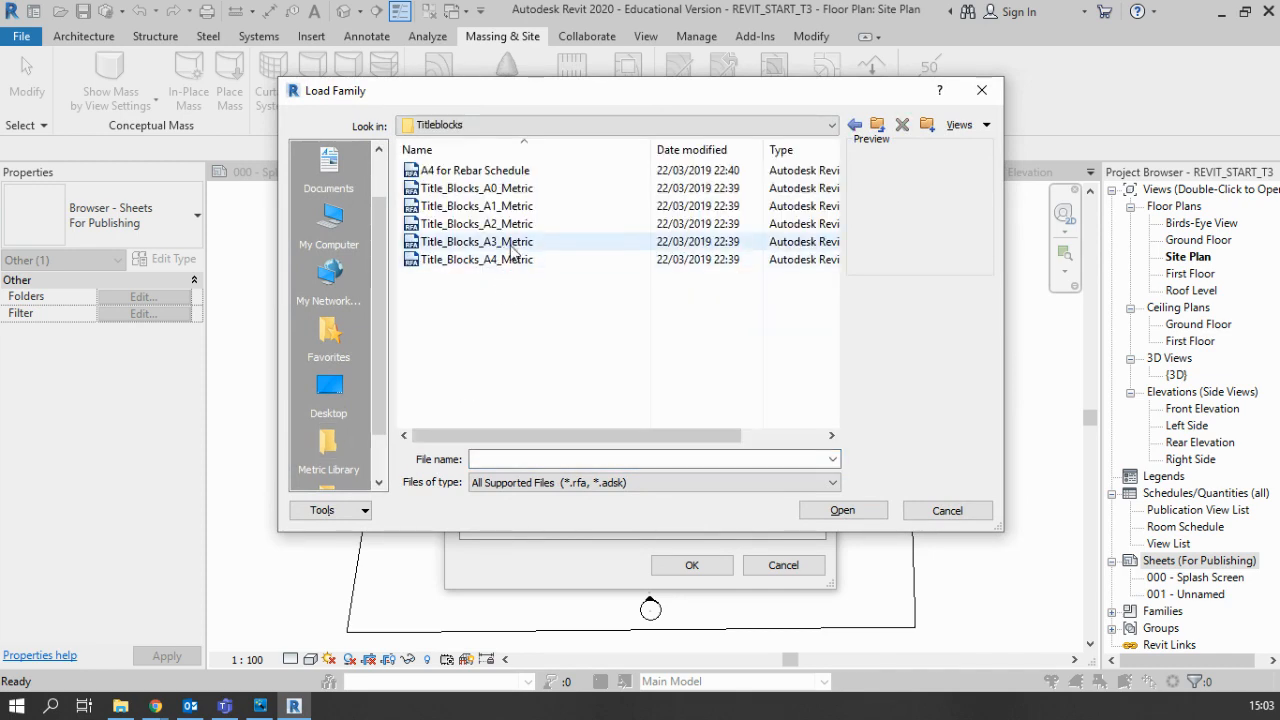
Load the Title_Blocks_A1_Metric family and create the new sheet with its Standard title block
{"action": "left_click", "coordinate": [540, 190]}
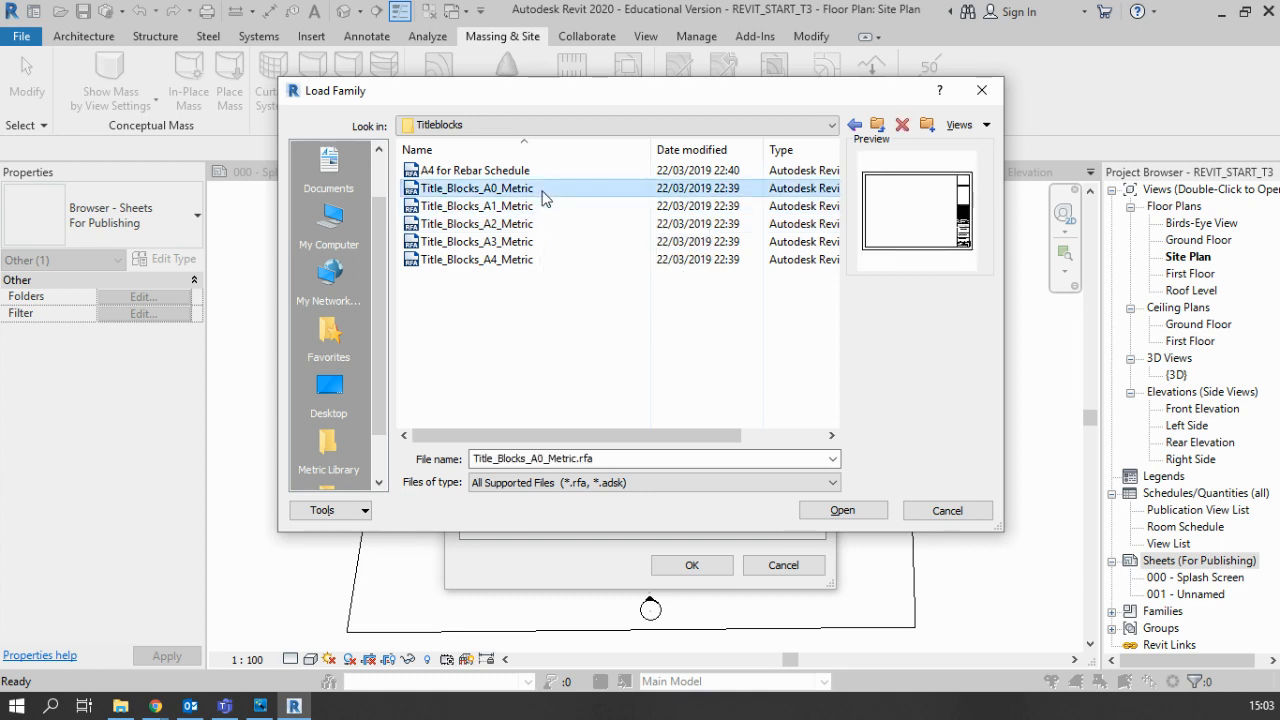
{"action": "left_click", "coordinate": [546, 207]}
{"action": "left_click", "coordinate": [552, 190]}
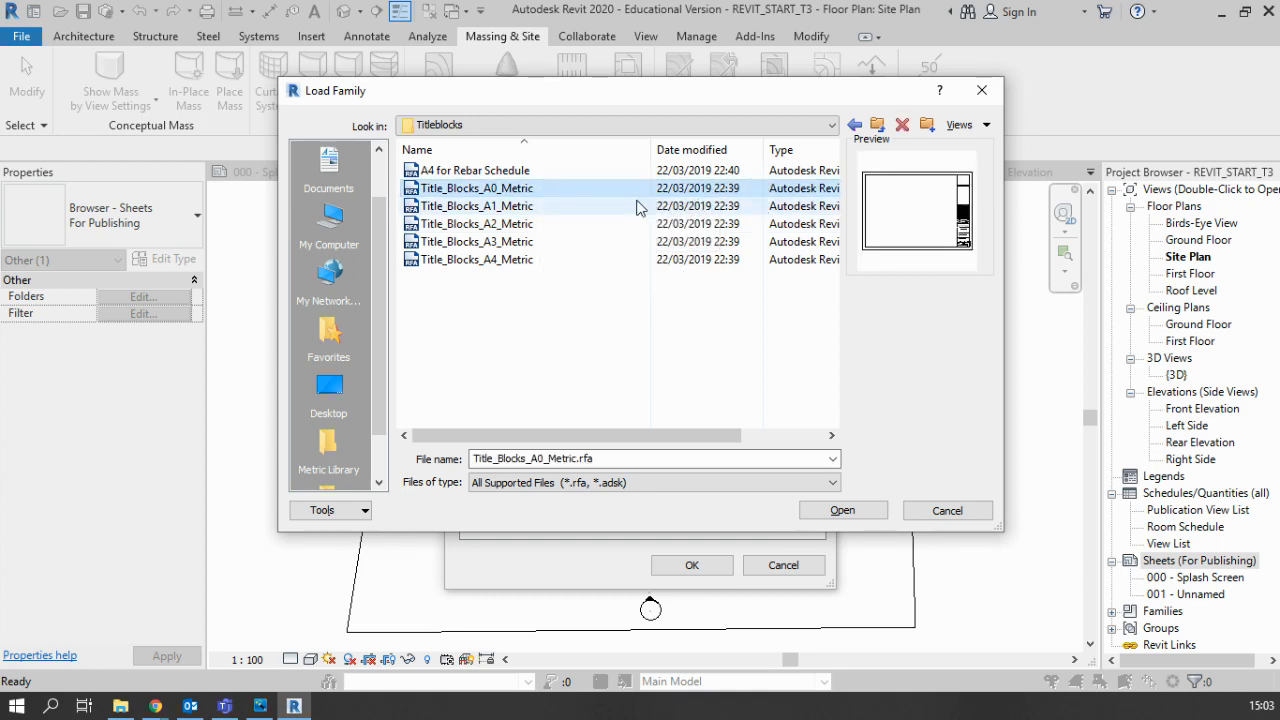
{"action": "left_click", "coordinate": [516, 207]}
{"action": "left_click", "coordinate": [514, 190]}
{"action": "left_click", "coordinate": [517, 206]}
{"action": "left_click", "coordinate": [836, 511]}
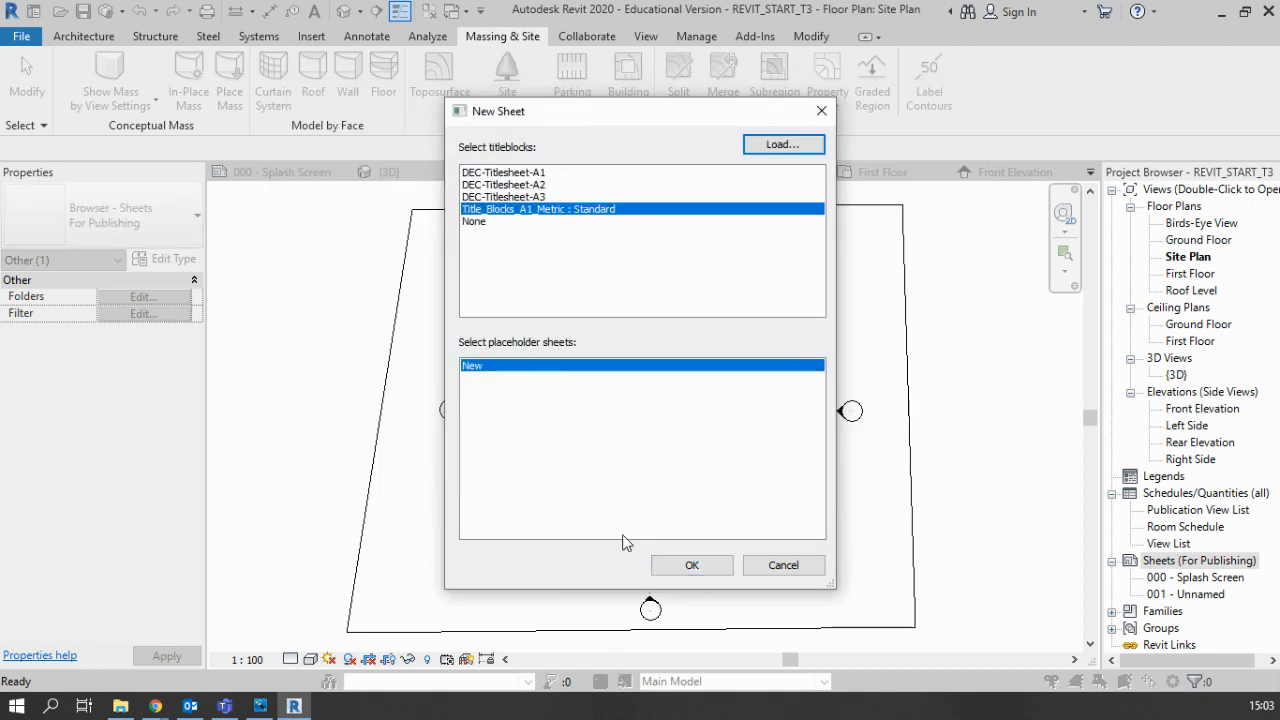
{"action": "left_click", "coordinate": [692, 566]}
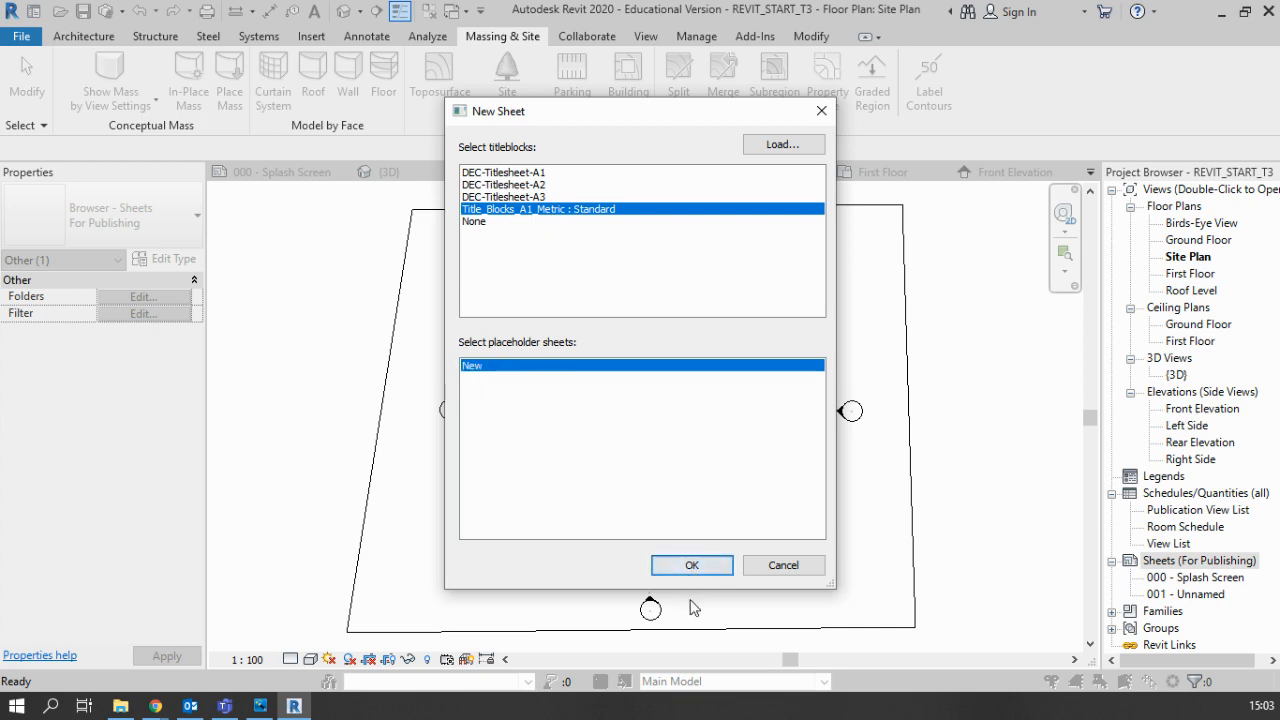
{"action": "left_click", "coordinate": [692, 566]}
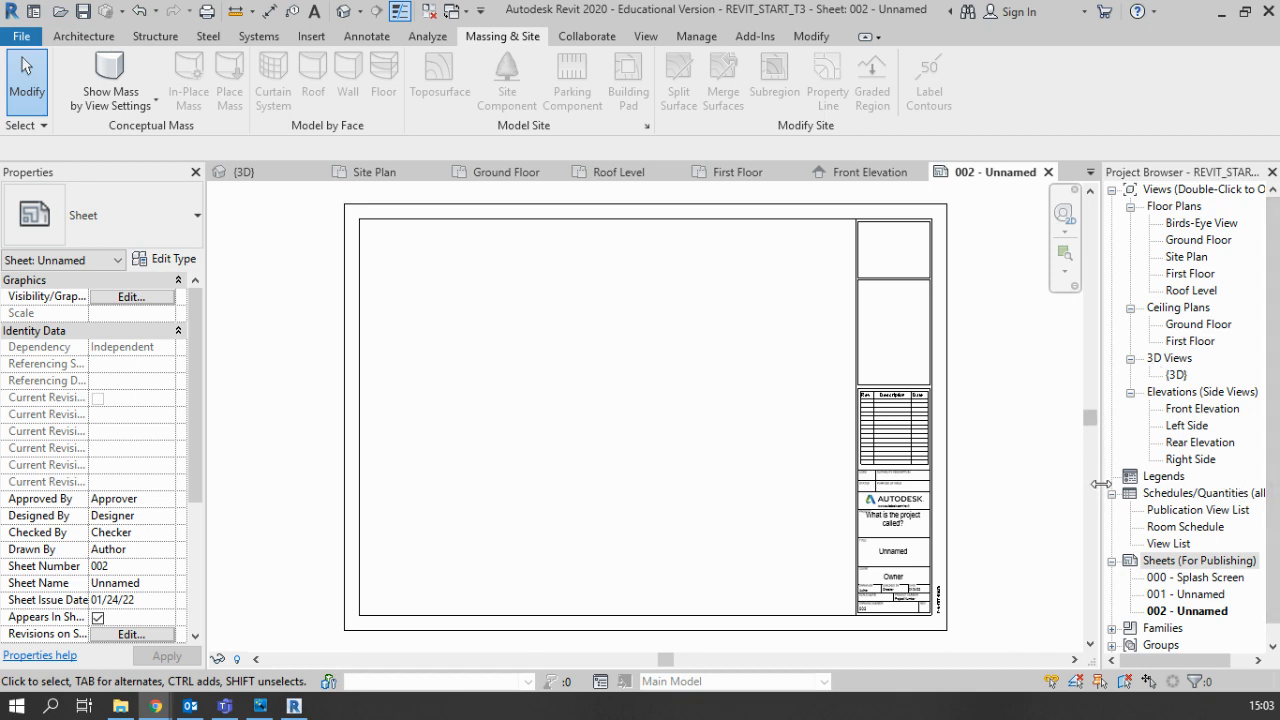
Open the Ground Floor plan view and show its crop region
{"action": "double_click", "coordinate": [1206, 245]}
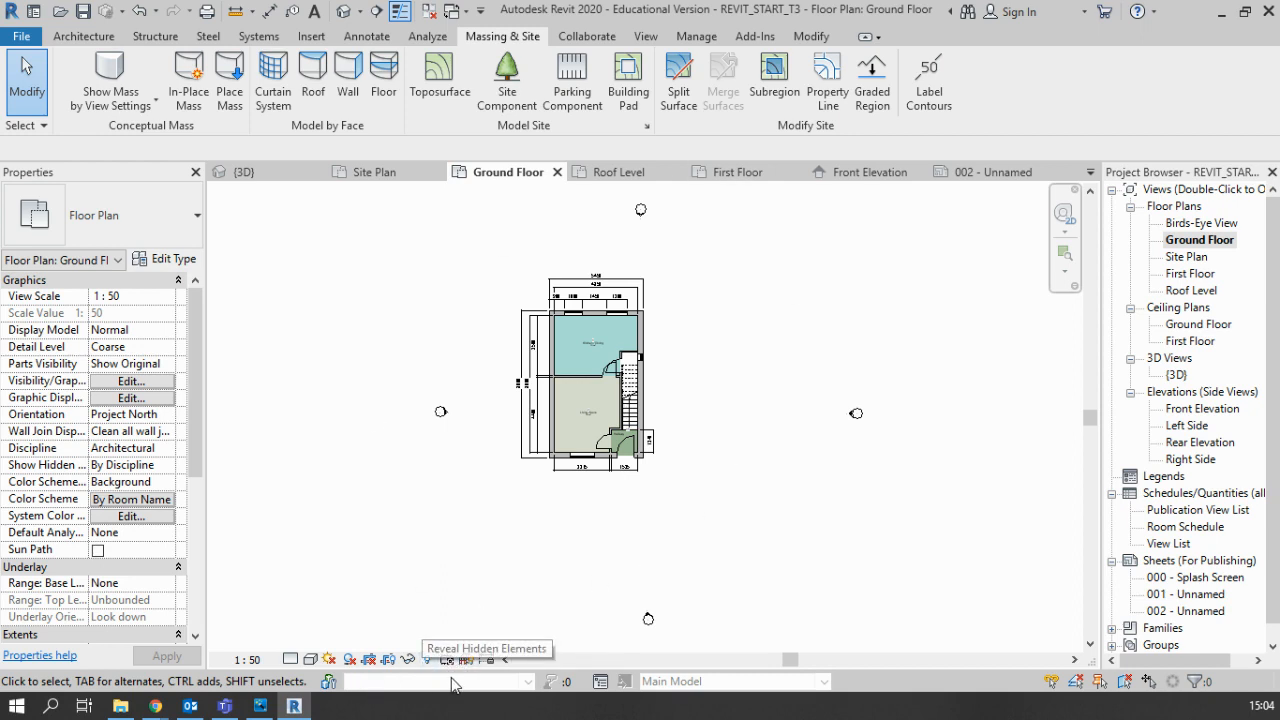
{"action": "left_click", "coordinate": [391, 661]}
{"action": "scroll", "coordinate": [462, 560], "scroll_direction": "down", "scroll_amount": 3}
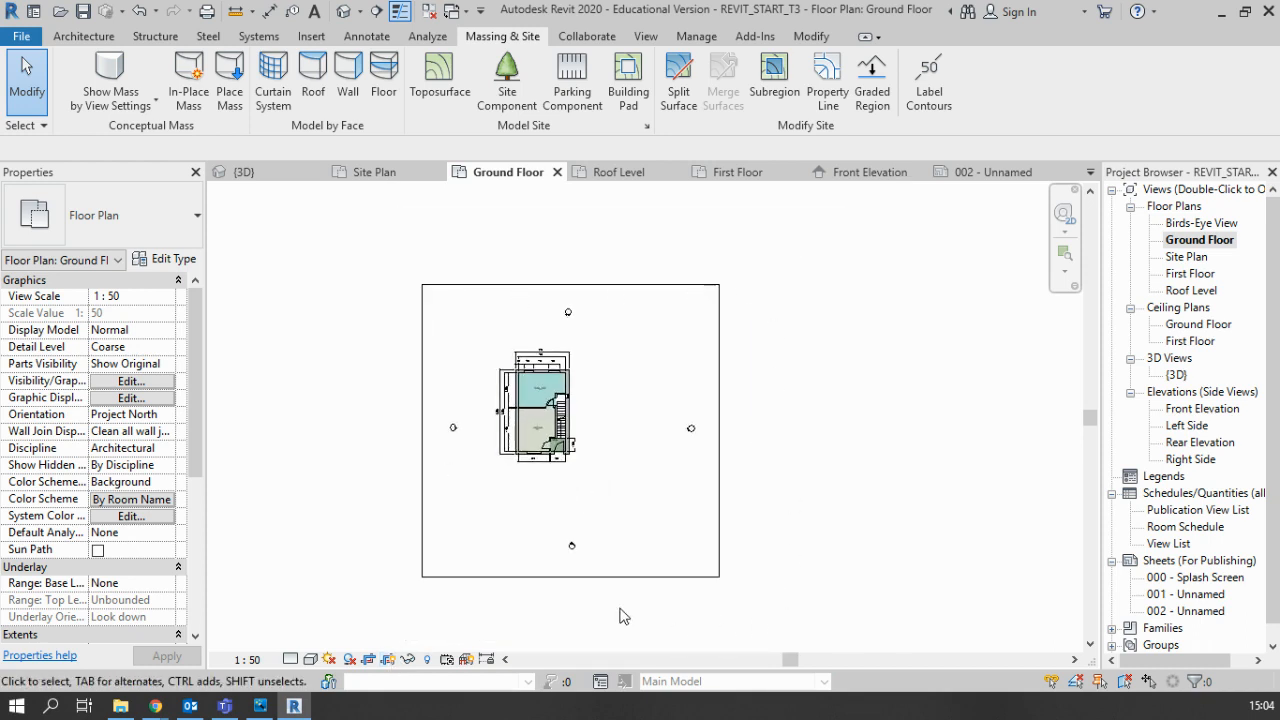
Shrink the crop region on all four sides to fit closely around the house plan and its dimensions
{"action": "left_click", "coordinate": [655, 588]}
{"action": "left_click", "coordinate": [653, 581]}
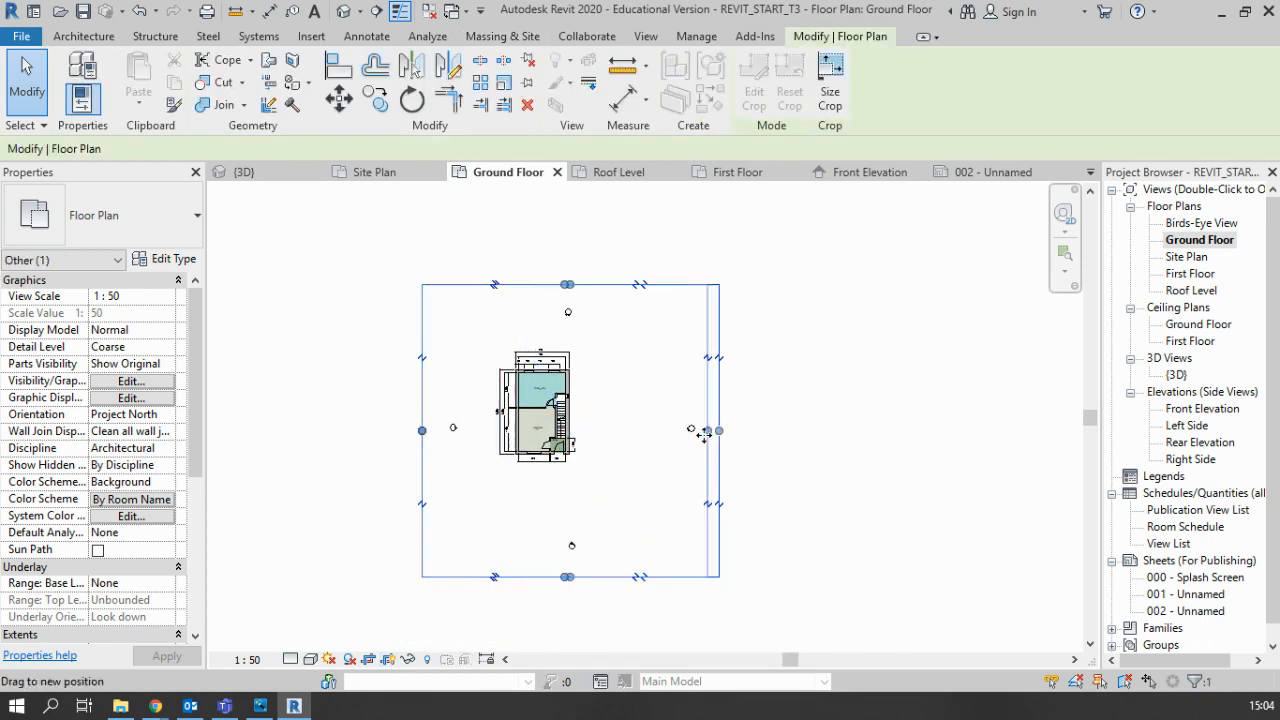
{"action": "left_click_drag", "start_coordinate": [583, 437], "coordinate": [582, 438]}
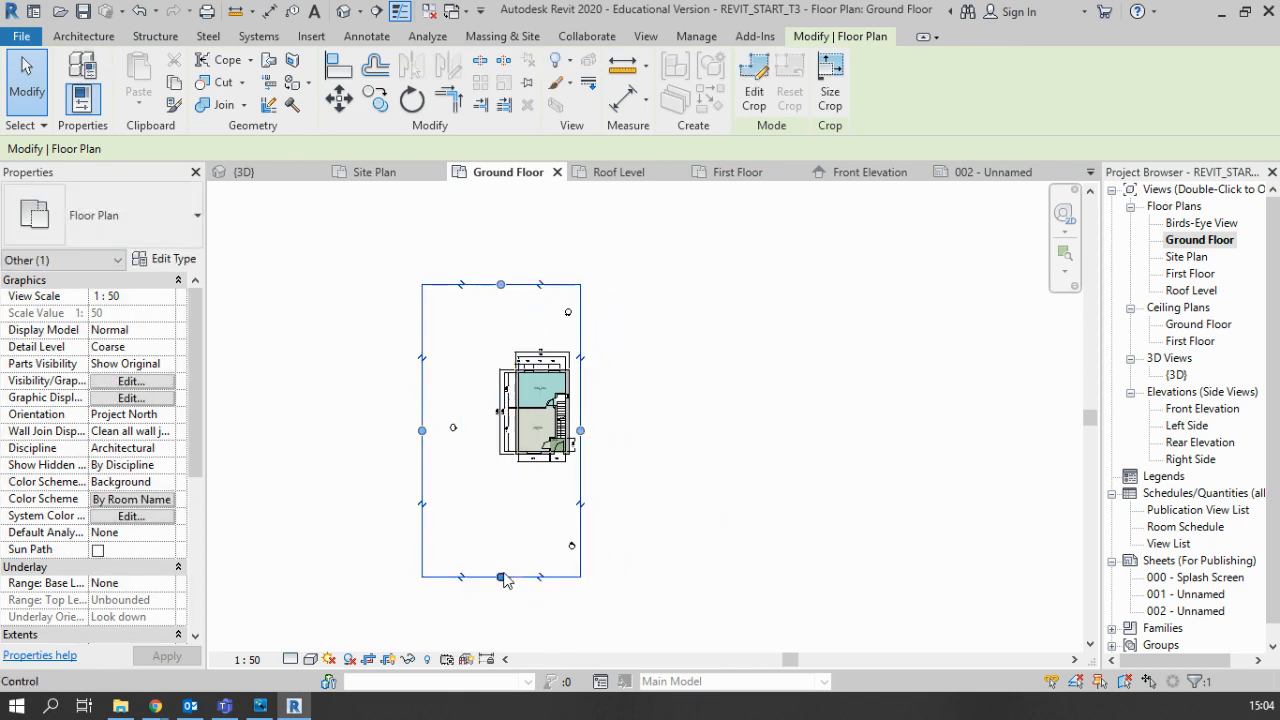
{"action": "left_click_drag", "start_coordinate": [502, 577], "coordinate": [497, 463]}
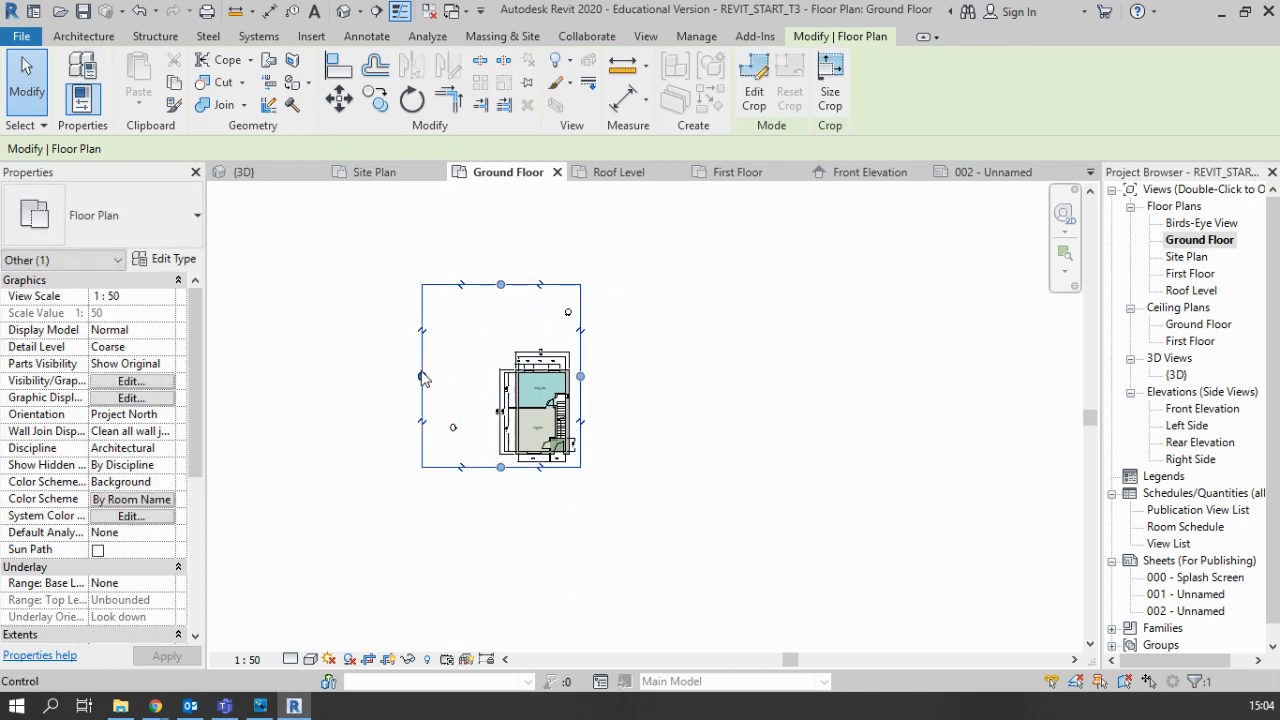
{"action": "left_click_drag", "start_coordinate": [422, 377], "coordinate": [491, 362]}
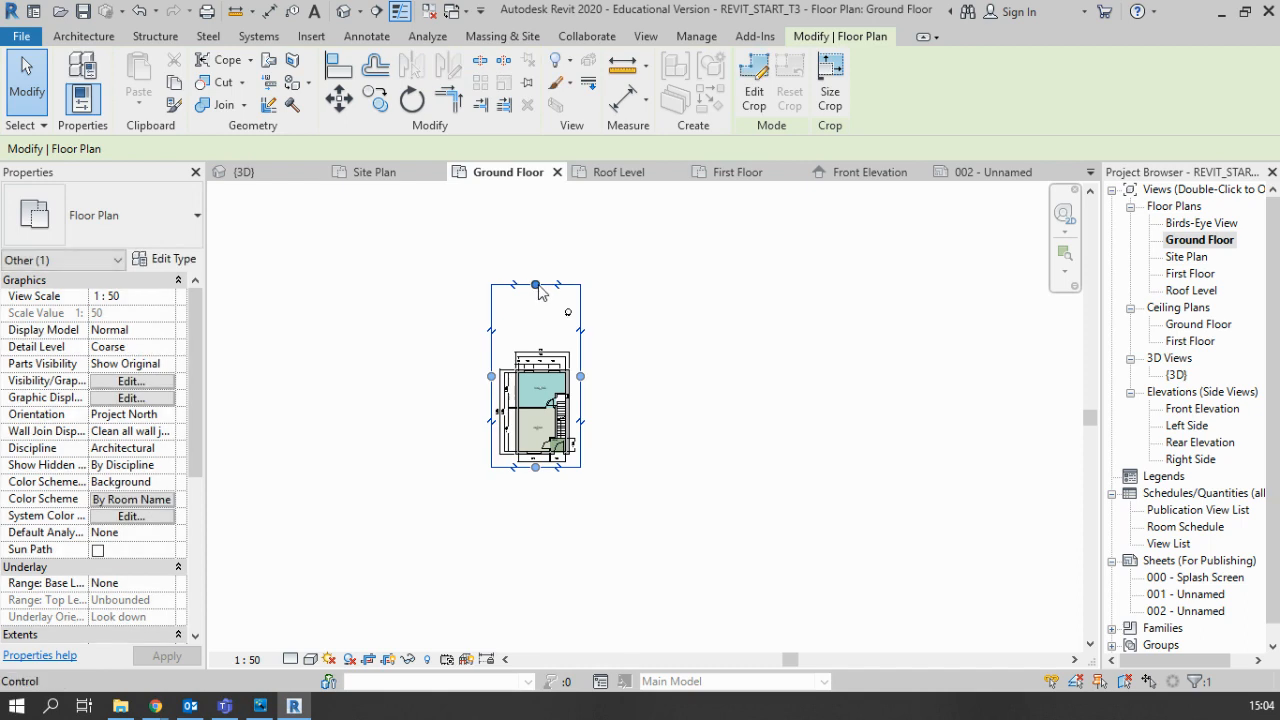
{"action": "left_click_drag", "start_coordinate": [536, 285], "coordinate": [580, 343]}
{"action": "left_click", "coordinate": [640, 500]}
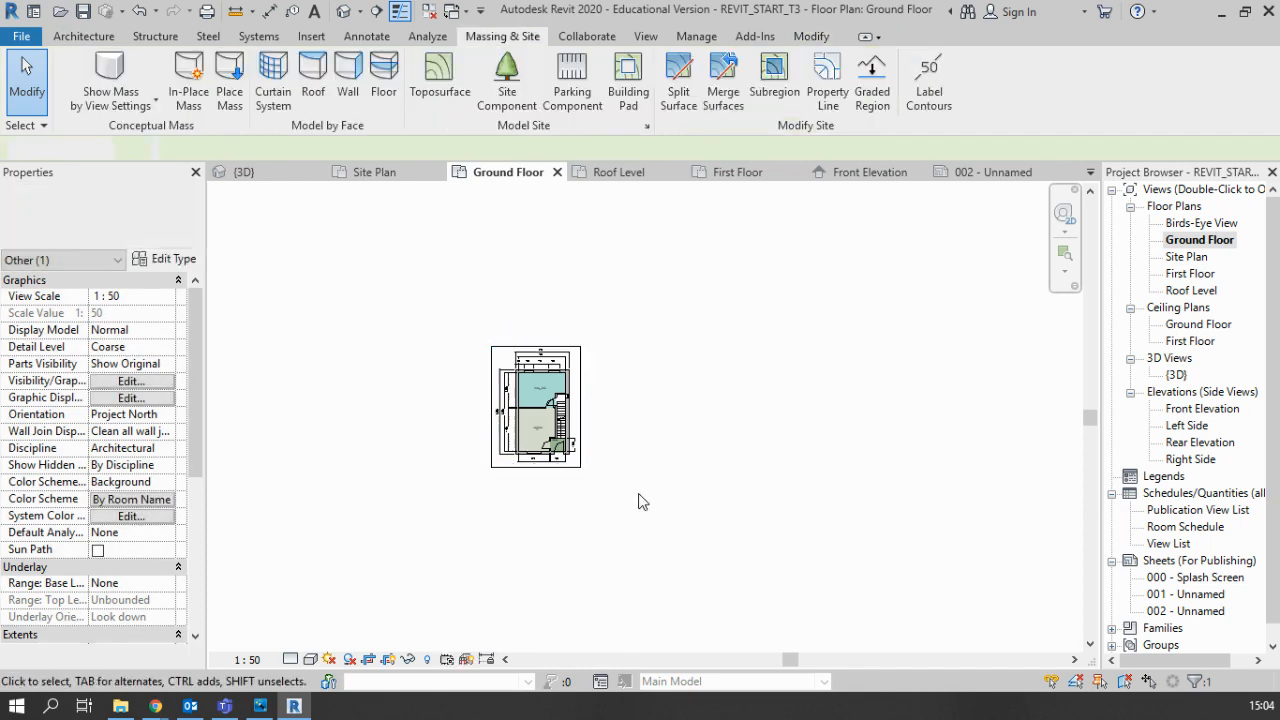
Extend the crop region slightly above the plan's outermost dimension and hide the crop boundary
{"action": "scroll", "coordinate": [605, 400], "scroll_direction": "up", "scroll_amount": 2}
{"action": "scroll", "coordinate": [455, 307], "scroll_direction": "up", "scroll_amount": 2}
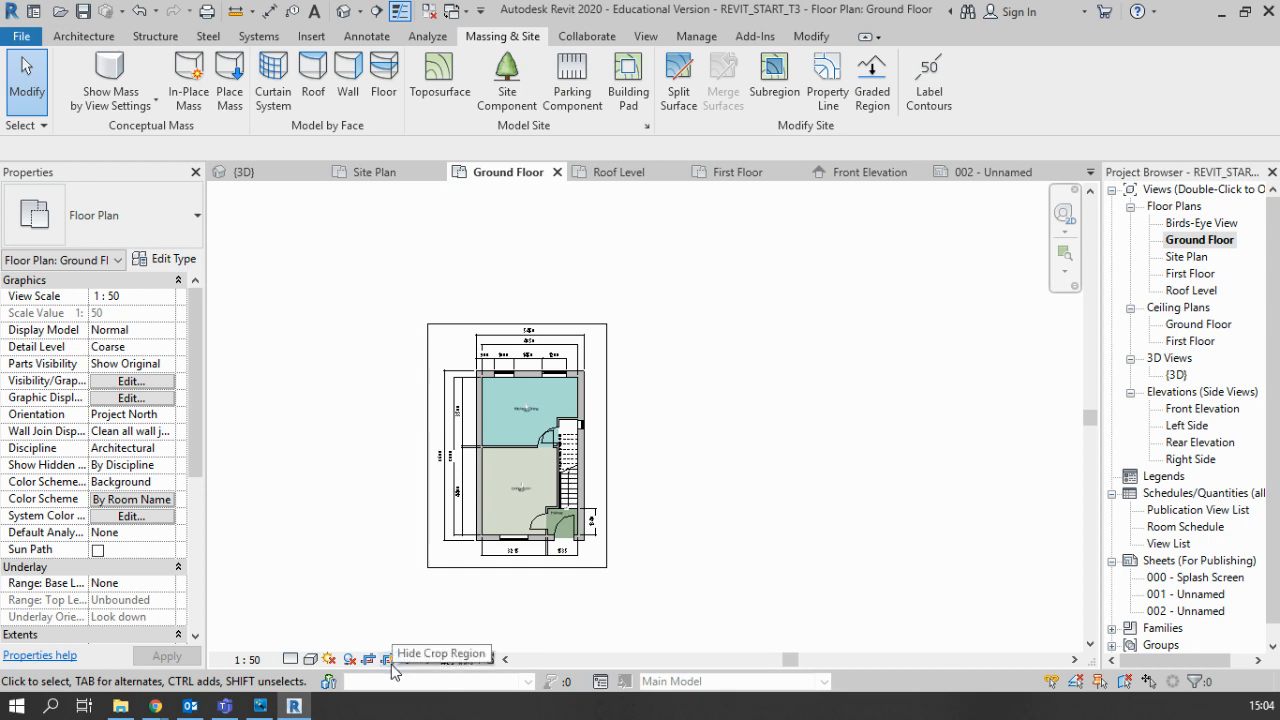
{"action": "left_click", "coordinate": [606, 402]}
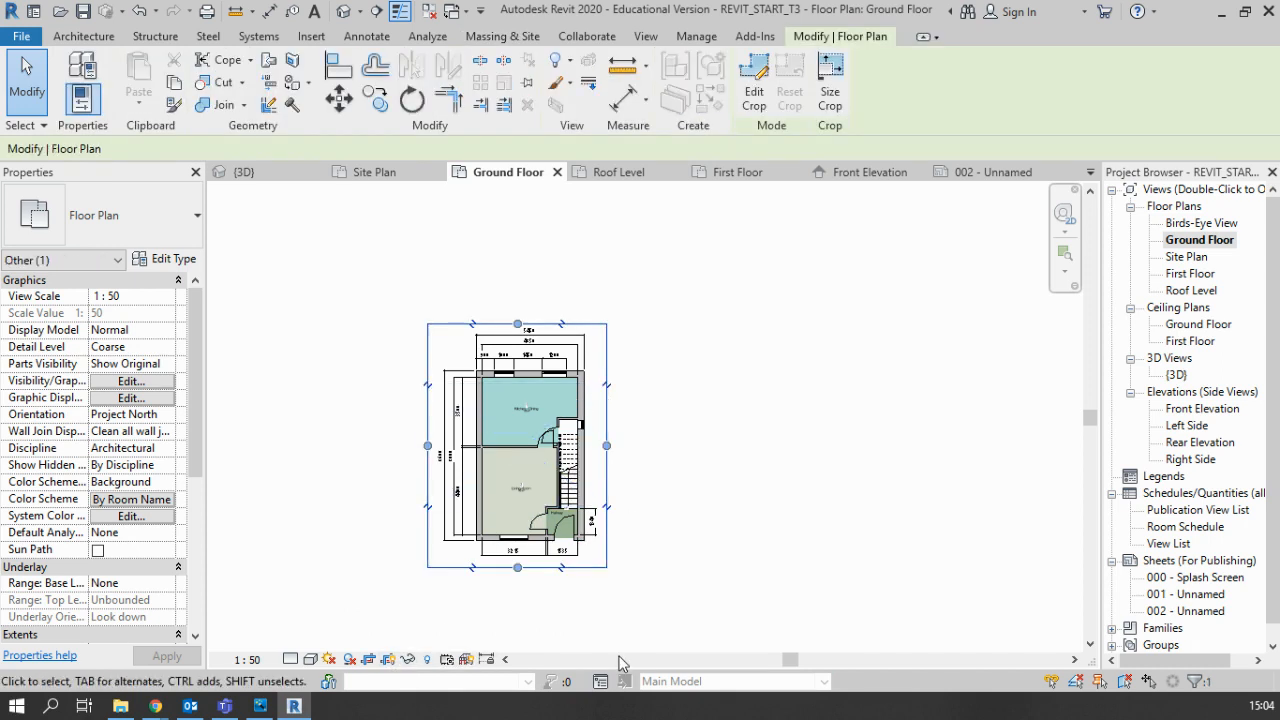
{"action": "mouse_move", "coordinate": [607, 446]}
{"action": "left_mouse_down"}
{"action": "mouse_move", "coordinate": [621, 450]}
{"action": "mouse_move", "coordinate": [607, 448]}
{"action": "left_mouse_up"}
{"action": "mouse_move", "coordinate": [517, 323]}
{"action": "left_mouse_down"}
{"action": "mouse_move", "coordinate": [517, 305]}
{"action": "mouse_move", "coordinate": [517, 316]}
{"action": "left_mouse_up"}
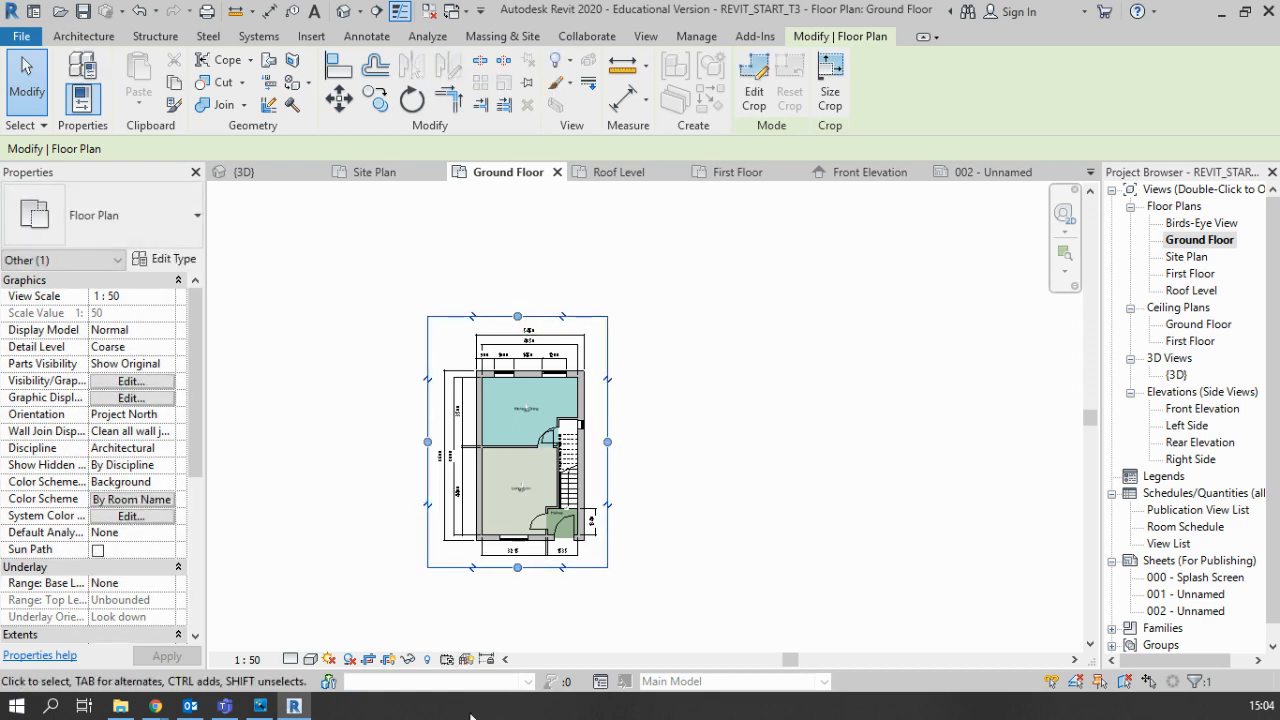
{"action": "left_click", "coordinate": [388, 660]}
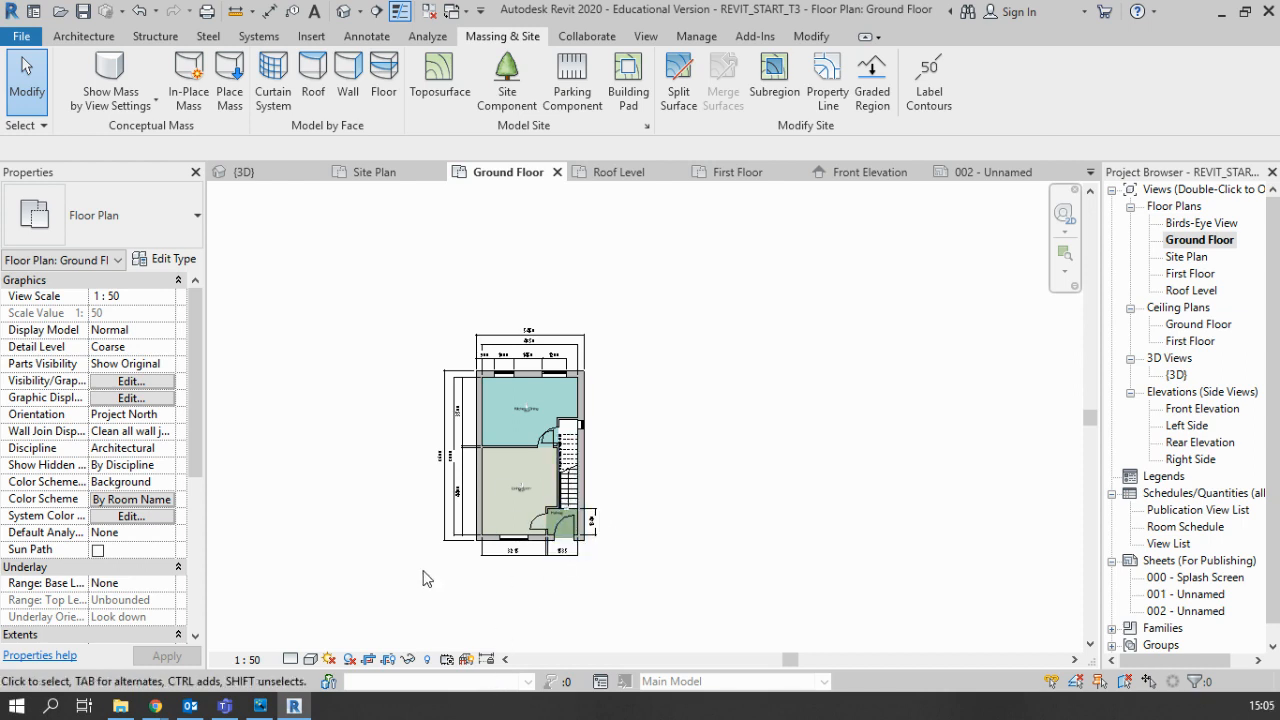
Show the crop region again and enlarge it sideways and above the plan to include the upper elevation marker
{"action": "left_click", "coordinate": [388, 660]}
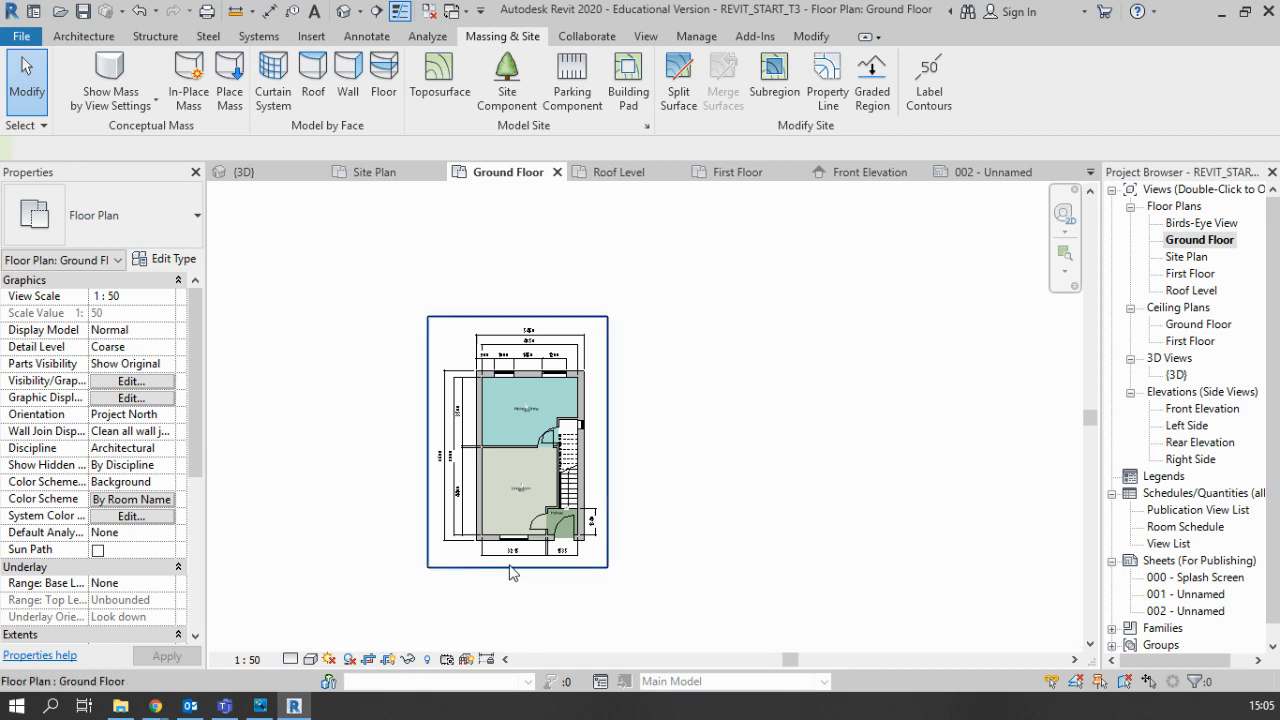
{"action": "left_click", "coordinate": [510, 572]}
{"action": "left_click_drag", "start_coordinate": [607, 442], "coordinate": [760, 442]}
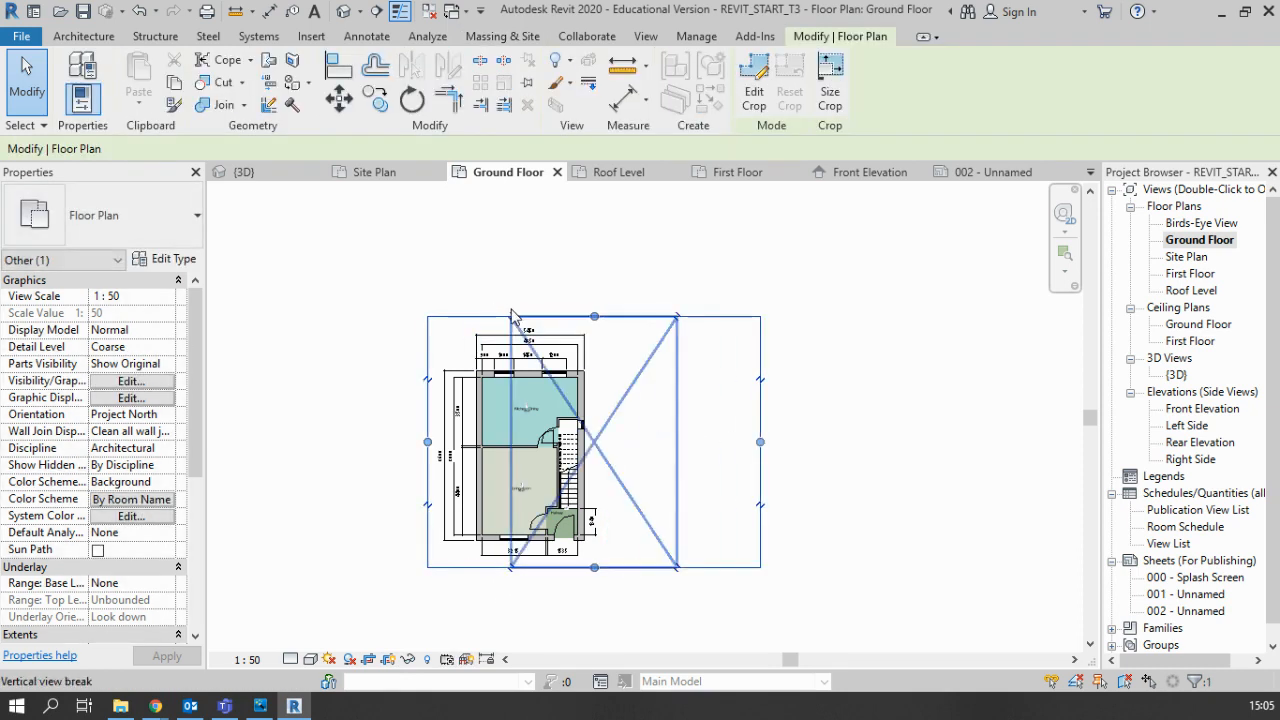
{"action": "left_click_drag", "start_coordinate": [594, 316], "coordinate": [620, 297]}
{"action": "key", "text": "Escape"}
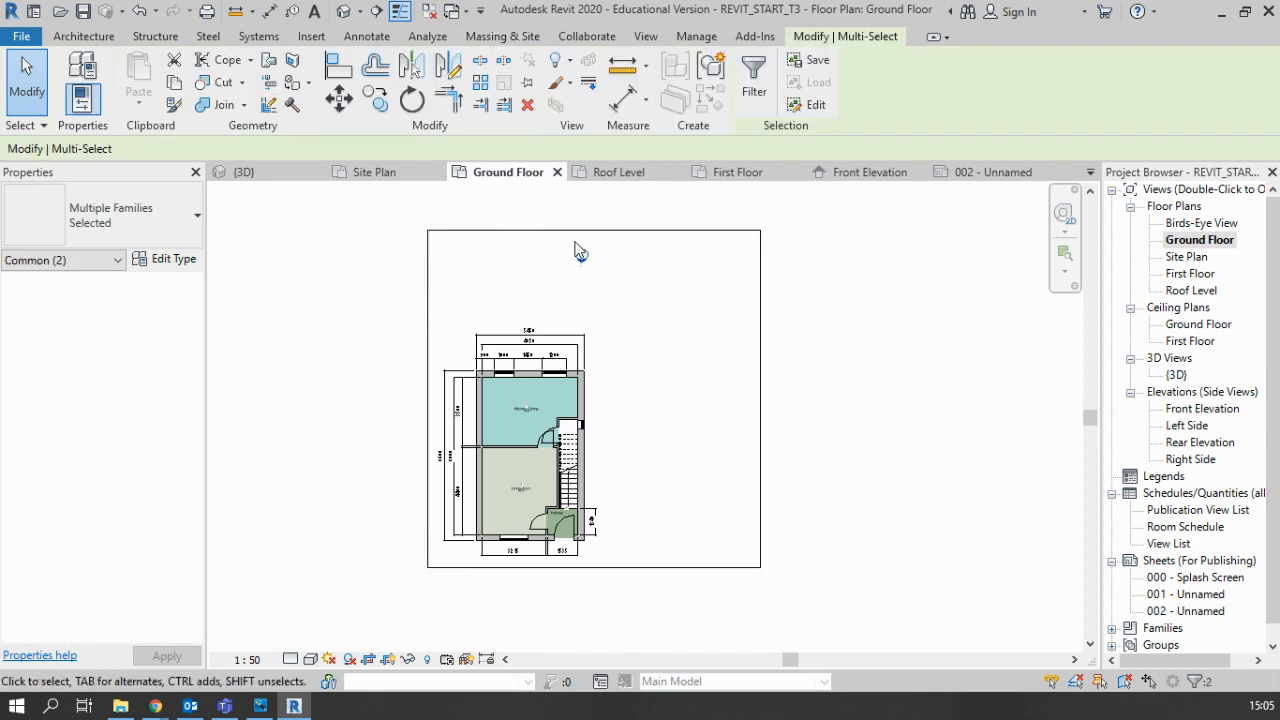
Select the elevation marker above the plan and hide its category in the Ground Floor view
{"action": "left_click_drag", "start_coordinate": [557, 238], "coordinate": [623, 290]}
{"action": "right_click", "coordinate": [580, 262]}
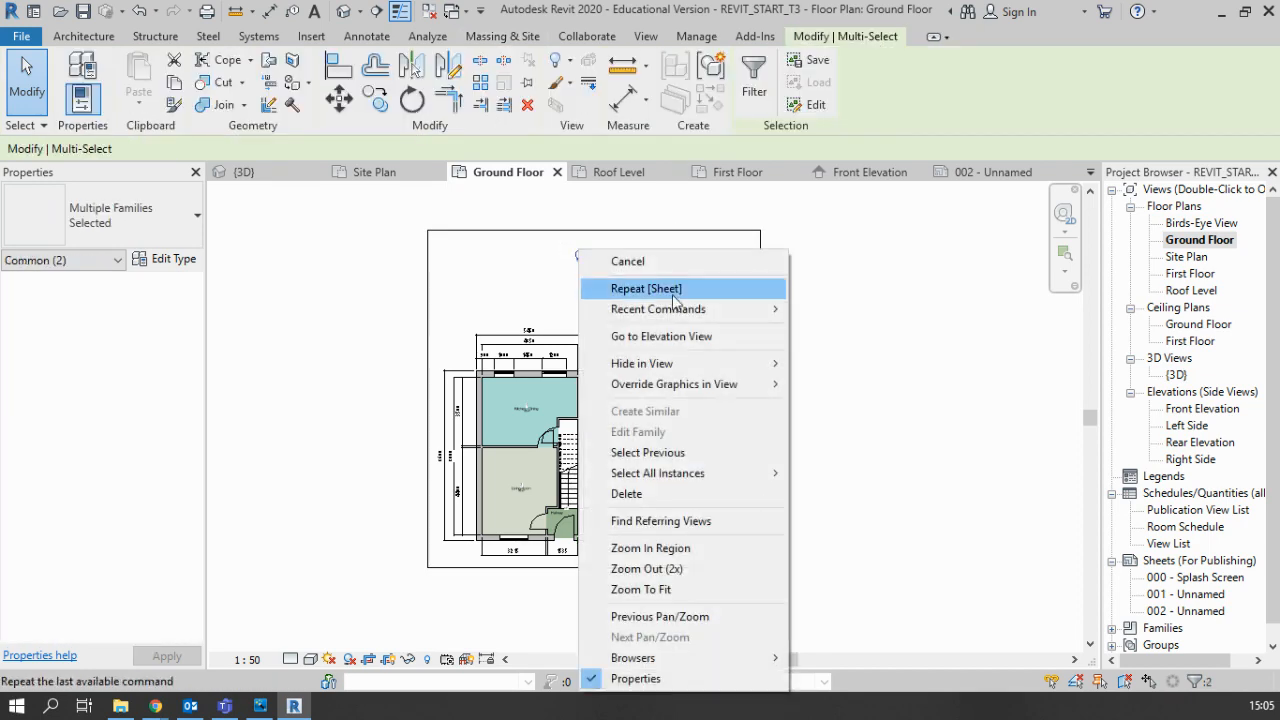
{"action": "mouse_move", "coordinate": [700, 363]}
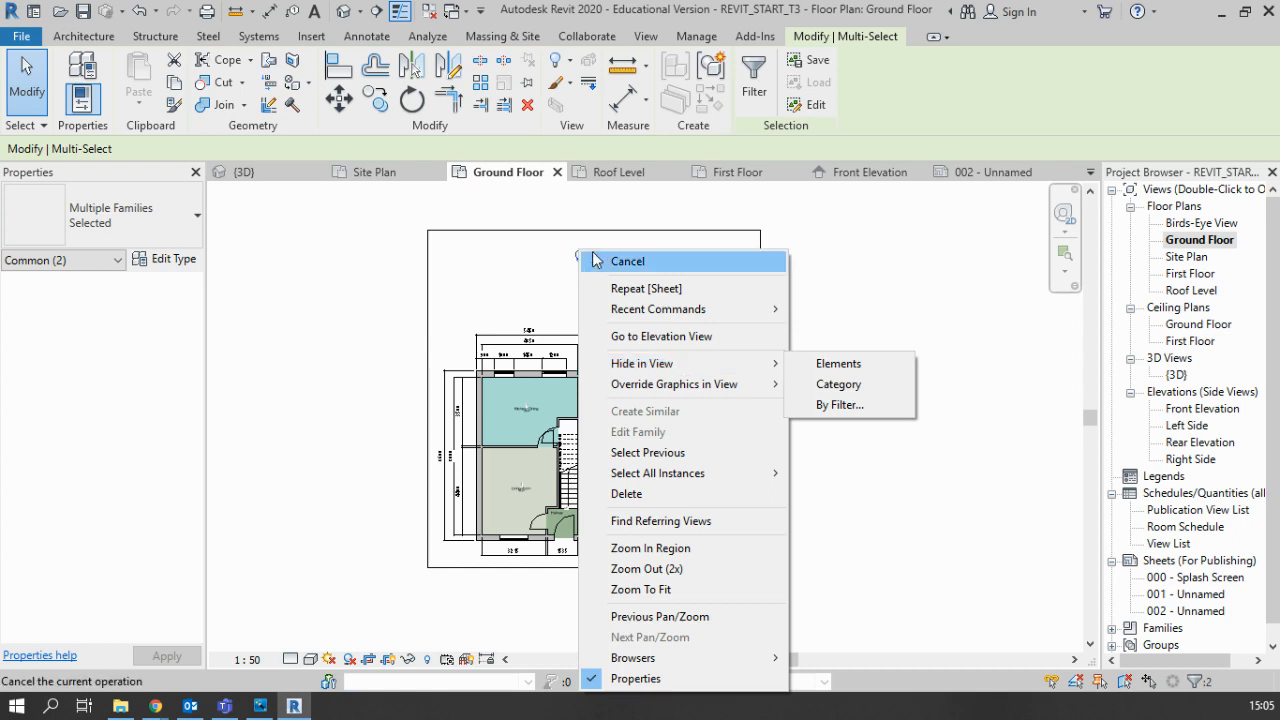
{"action": "left_click", "coordinate": [891, 386]}
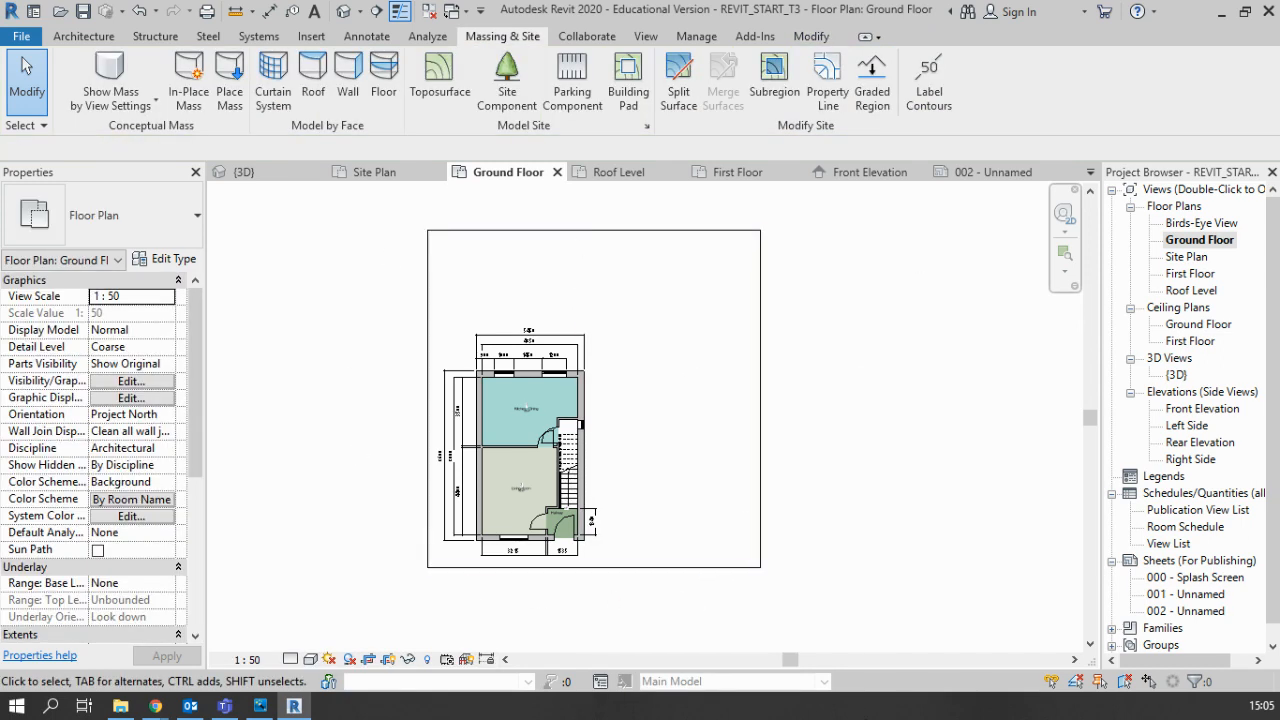
Shrink the crop region's enlarged side and upper edge back to fit closely around the dimensioned plan
{"action": "left_click", "coordinate": [760, 256]}
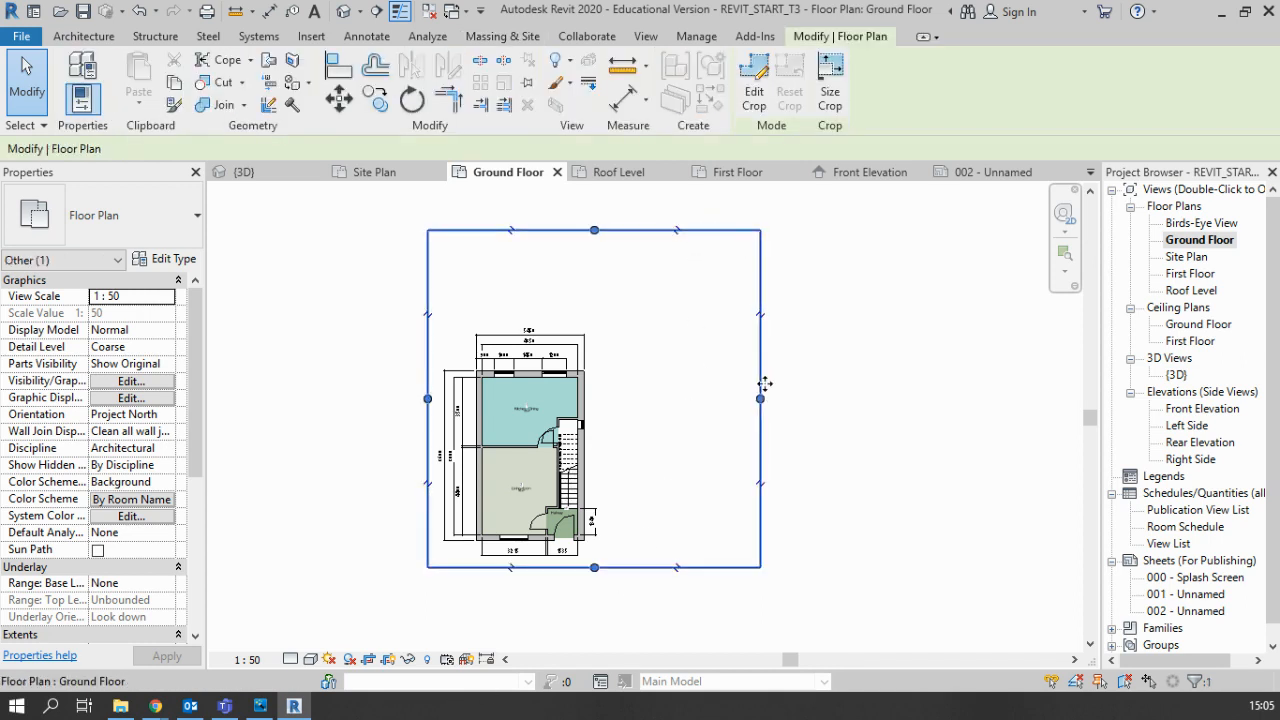
{"action": "left_click_drag", "start_coordinate": [760, 398], "coordinate": [606, 398]}
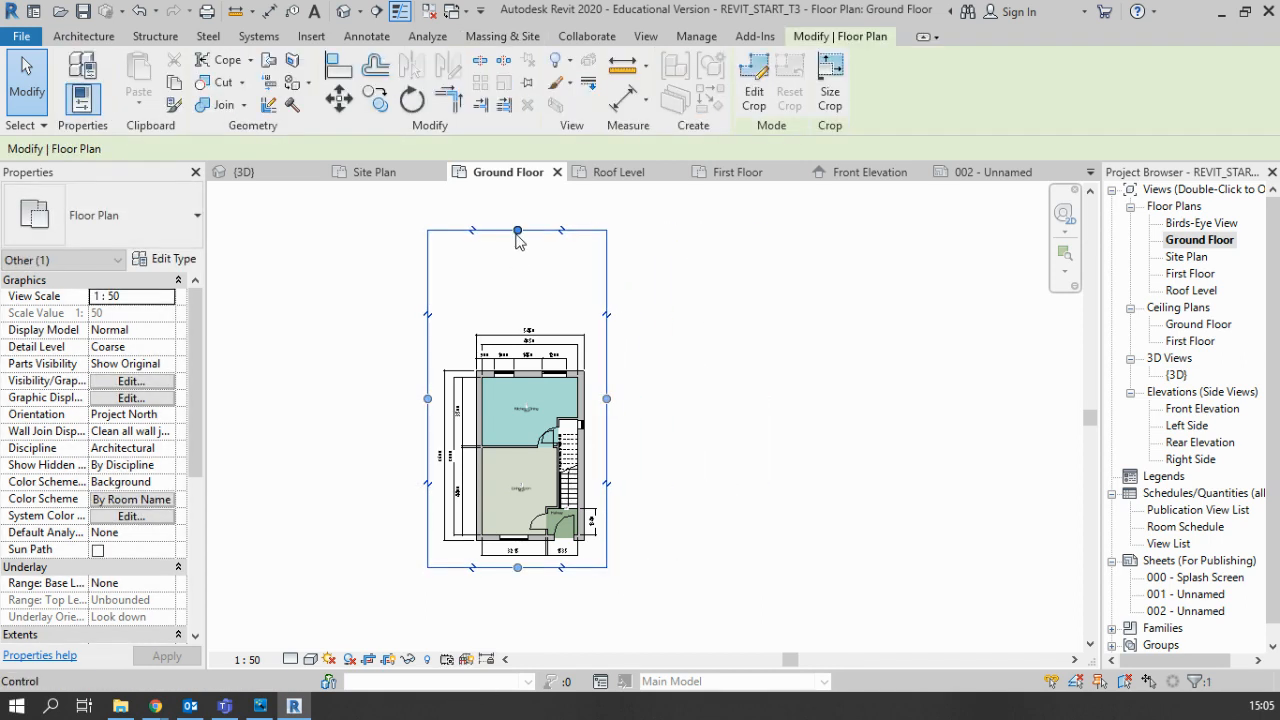
{"action": "left_click_drag", "start_coordinate": [517, 230], "coordinate": [527, 323]}
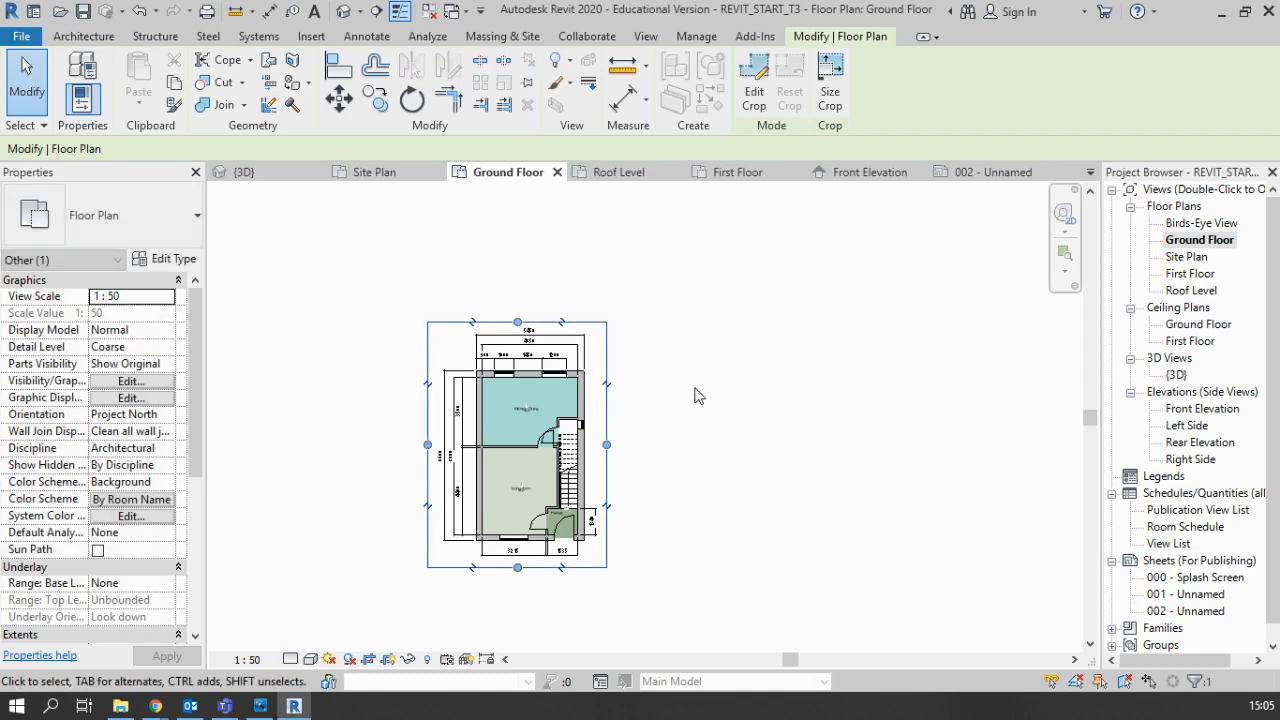
{"action": "left_click", "coordinate": [434, 580]}
Try hiding the whole dimension category in the Ground Floor view, starting from the outermost upper dimension, and undo it
{"action": "scroll", "coordinate": [434, 580], "scroll_direction": "up", "scroll_amount": 3}
{"action": "middle_click_drag", "start_coordinate": [511, 583], "coordinate": [510, 574]}
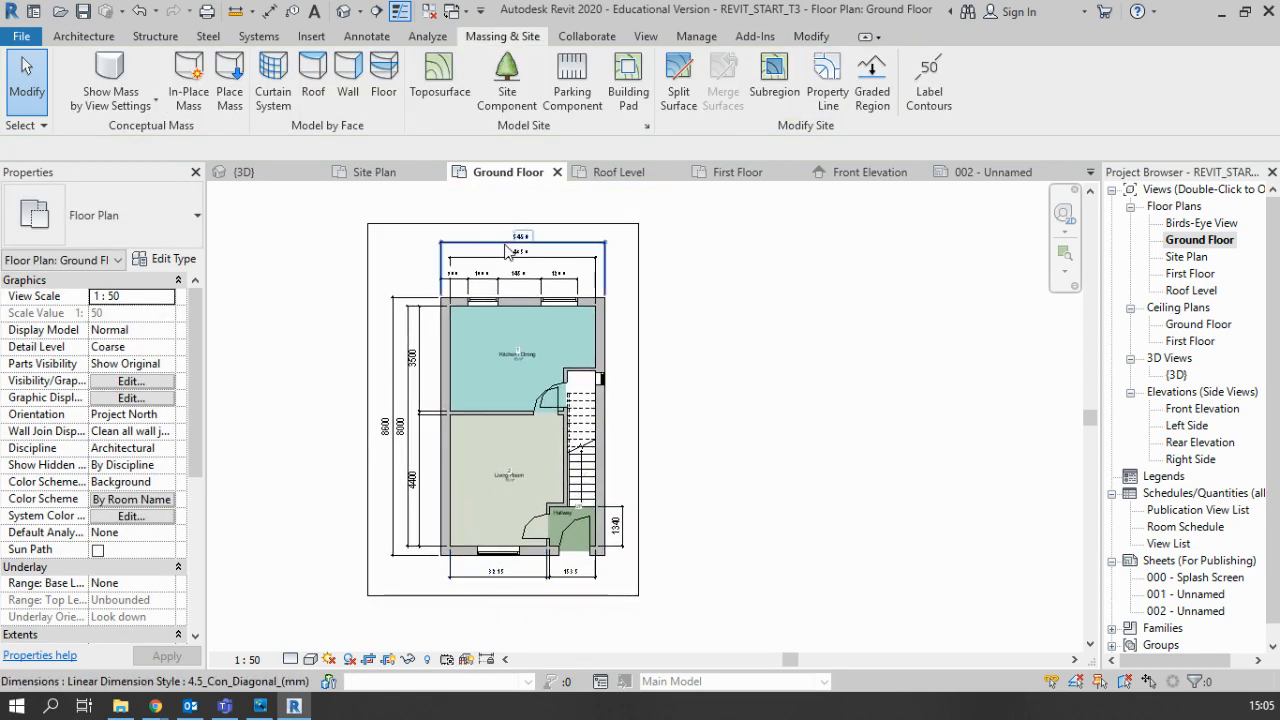
{"action": "left_click", "coordinate": [546, 246]}
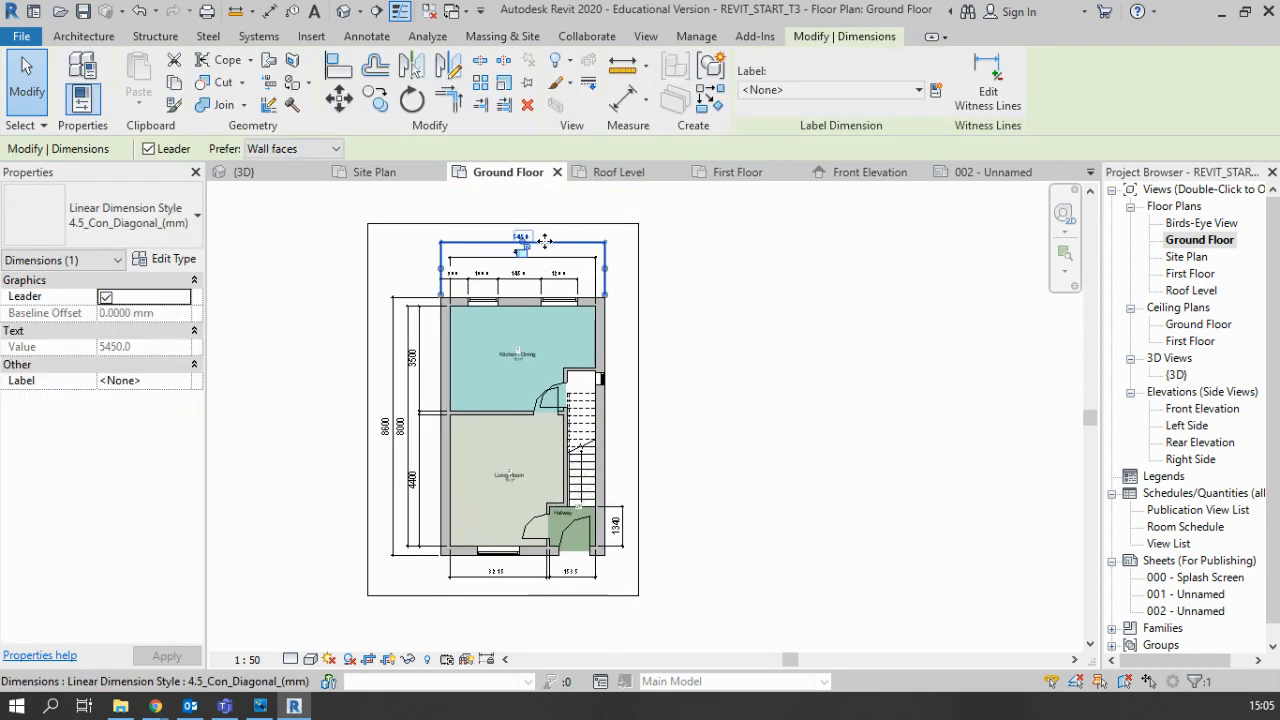
{"action": "right_click", "coordinate": [546, 246]}
{"action": "mouse_move", "coordinate": [716, 363]}
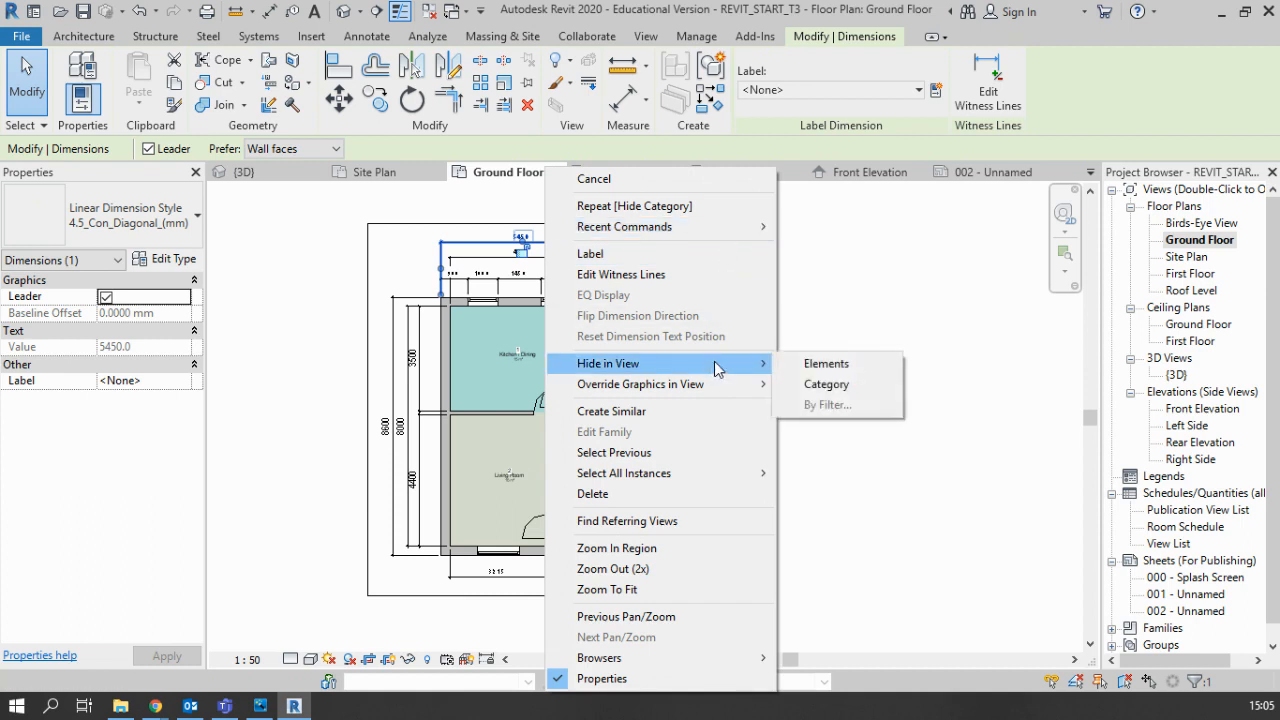
{"action": "left_click", "coordinate": [838, 386]}
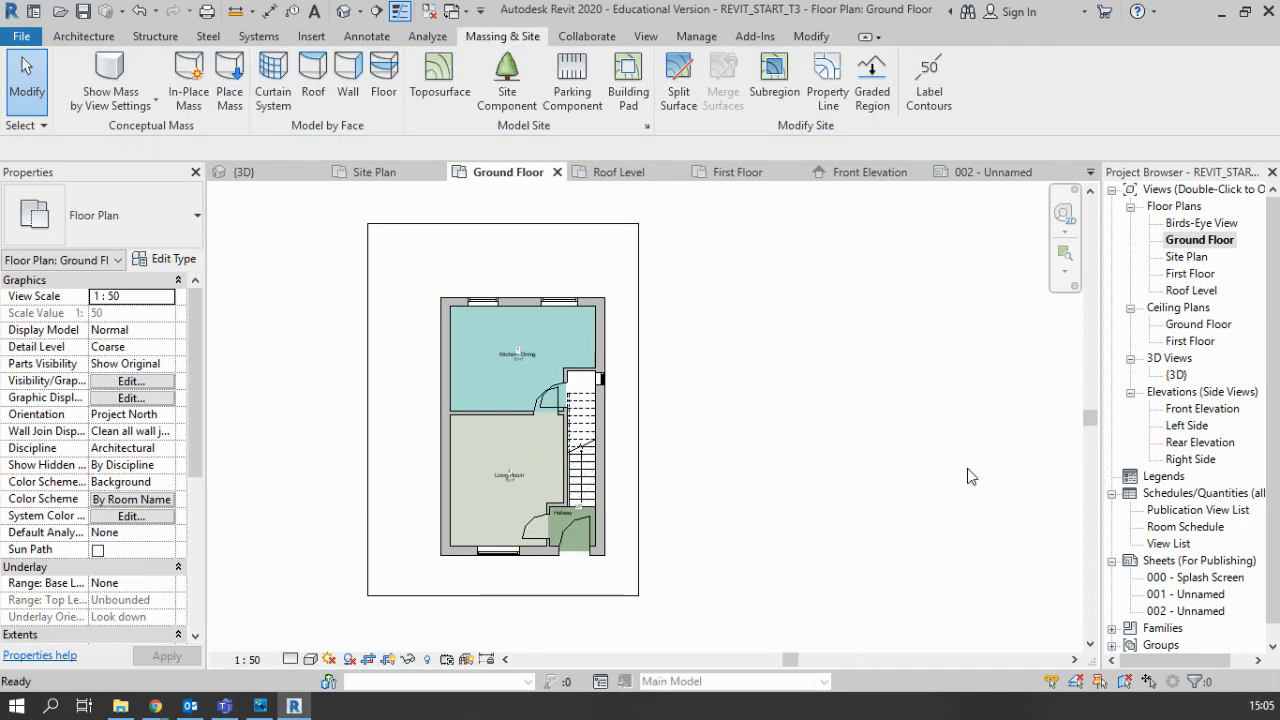
{"action": "key", "text": "ctrl+z"}
Try hiding only the outermost upper dimension as a single element in the Ground Floor view and undo it
{"action": "left_click", "coordinate": [565, 252]}
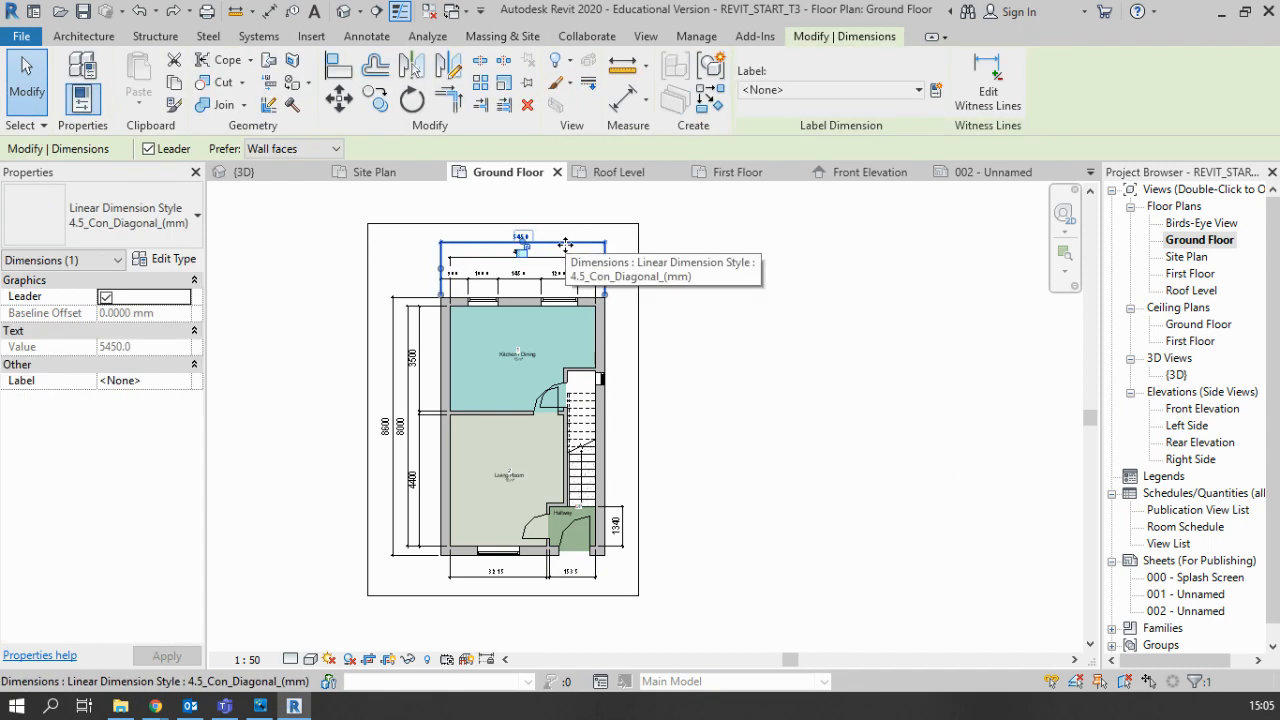
{"action": "right_click", "coordinate": [565, 252]}
{"action": "mouse_move", "coordinate": [787, 368]}
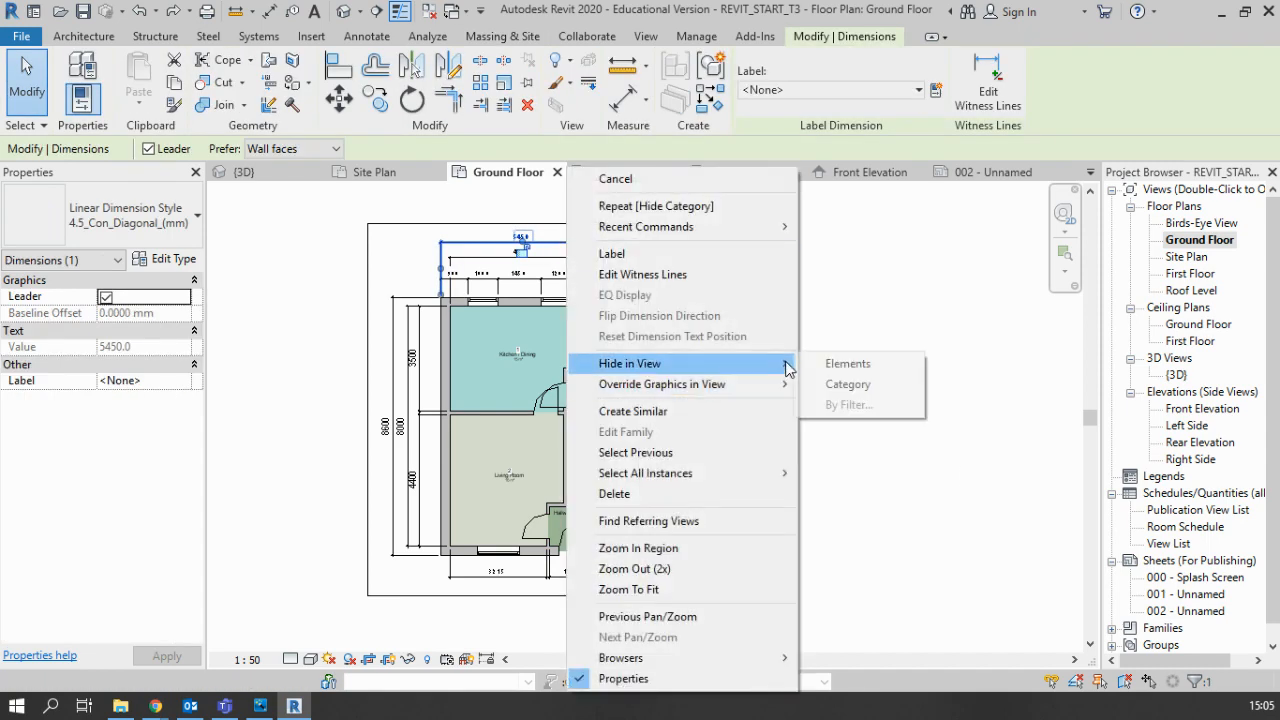
{"action": "left_click", "coordinate": [848, 364]}
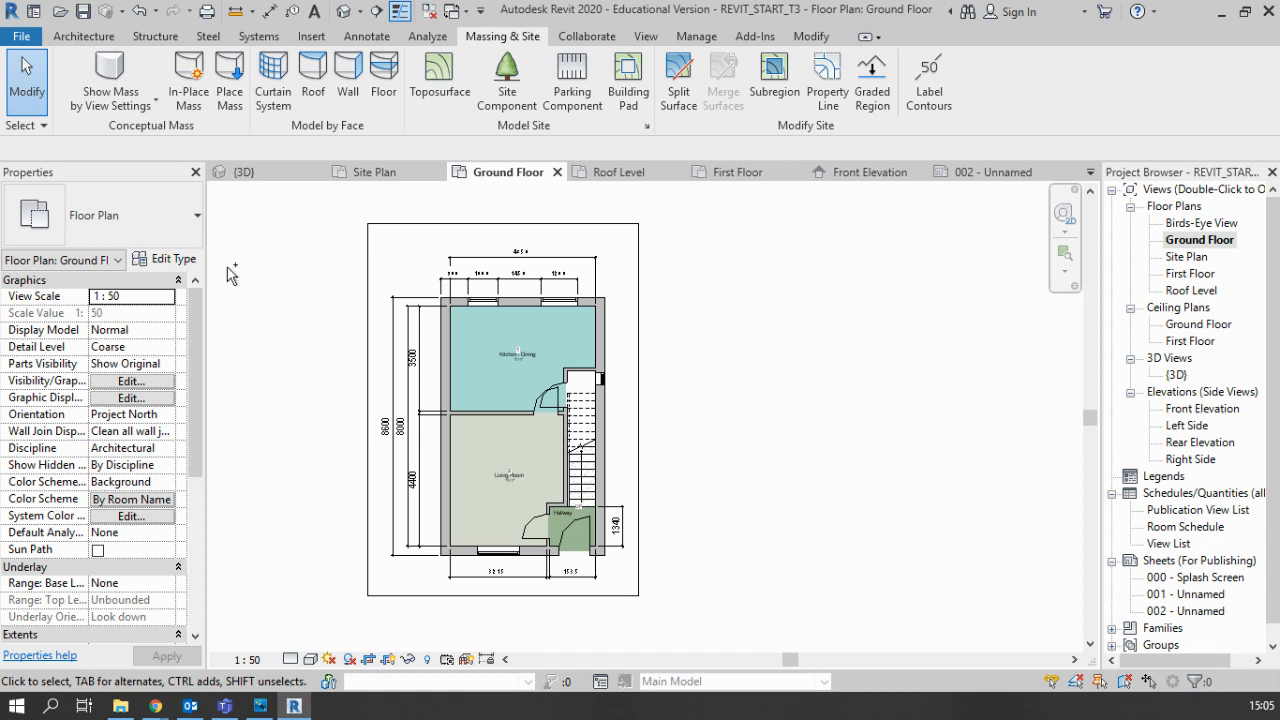
{"action": "key", "text": "ctrl+z"}
Hide the crop region boundary around the dimensioned Ground Floor plan
{"action": "scroll", "coordinate": [405, 468], "scroll_direction": "down", "scroll_amount": 3}
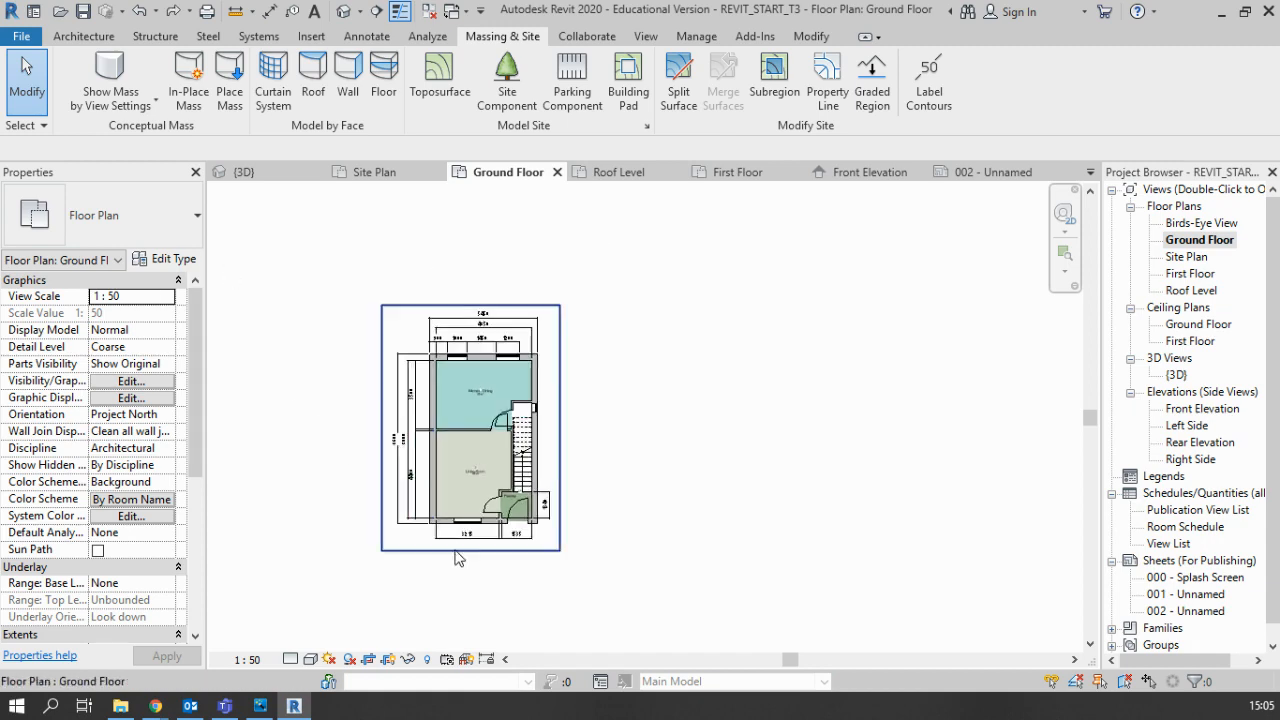
{"action": "scroll", "coordinate": [456, 550], "scroll_direction": "up", "scroll_amount": 6}
{"action": "scroll", "coordinate": [641, 449], "scroll_direction": "down", "scroll_amount": 2}
{"action": "middle_click_drag", "start_coordinate": [691, 457], "coordinate": [661, 643]}
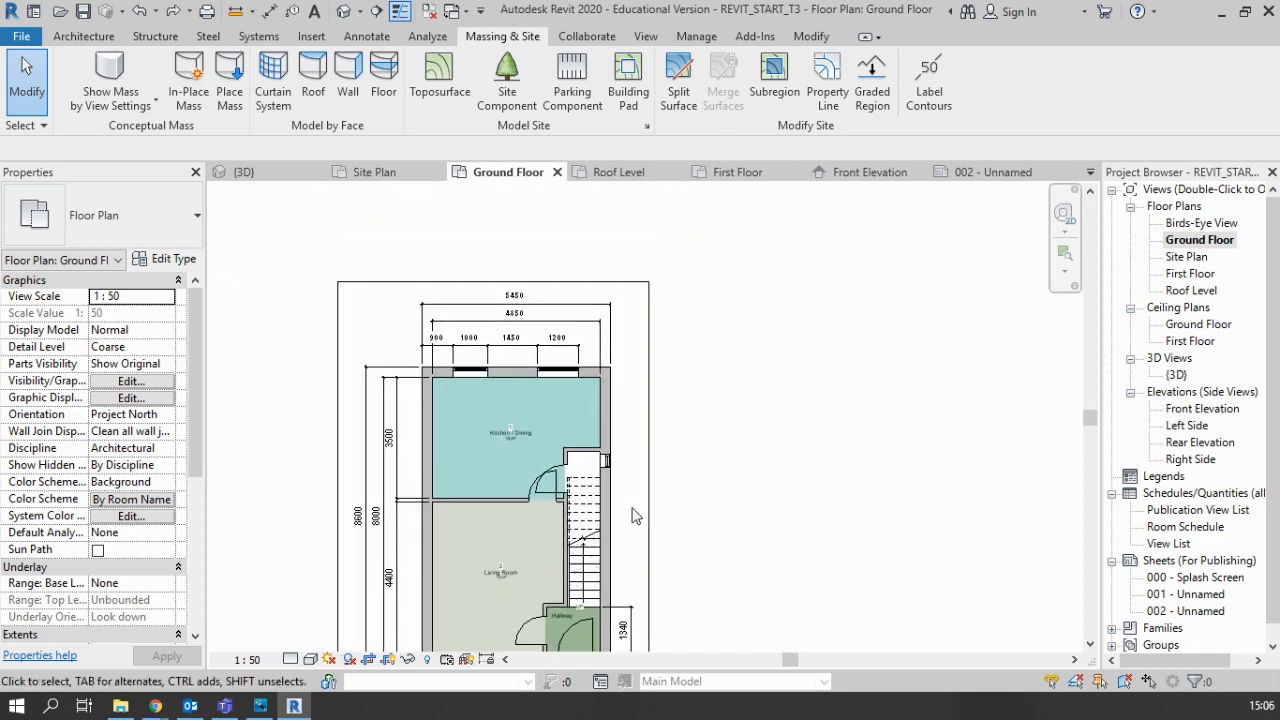
{"action": "scroll", "coordinate": [636, 517], "scroll_direction": "down", "scroll_amount": 1}
{"action": "middle_click_drag", "start_coordinate": [658, 515], "coordinate": [678, 385]}
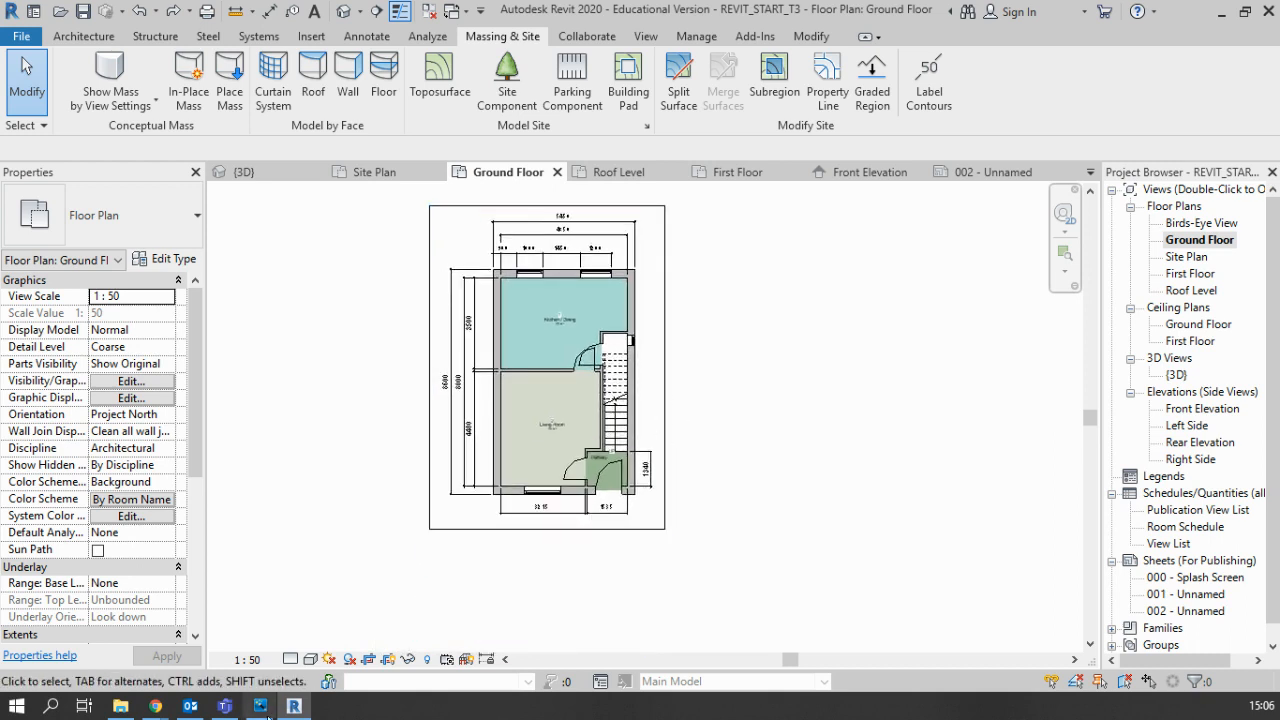
{"action": "left_click", "coordinate": [389, 661]}
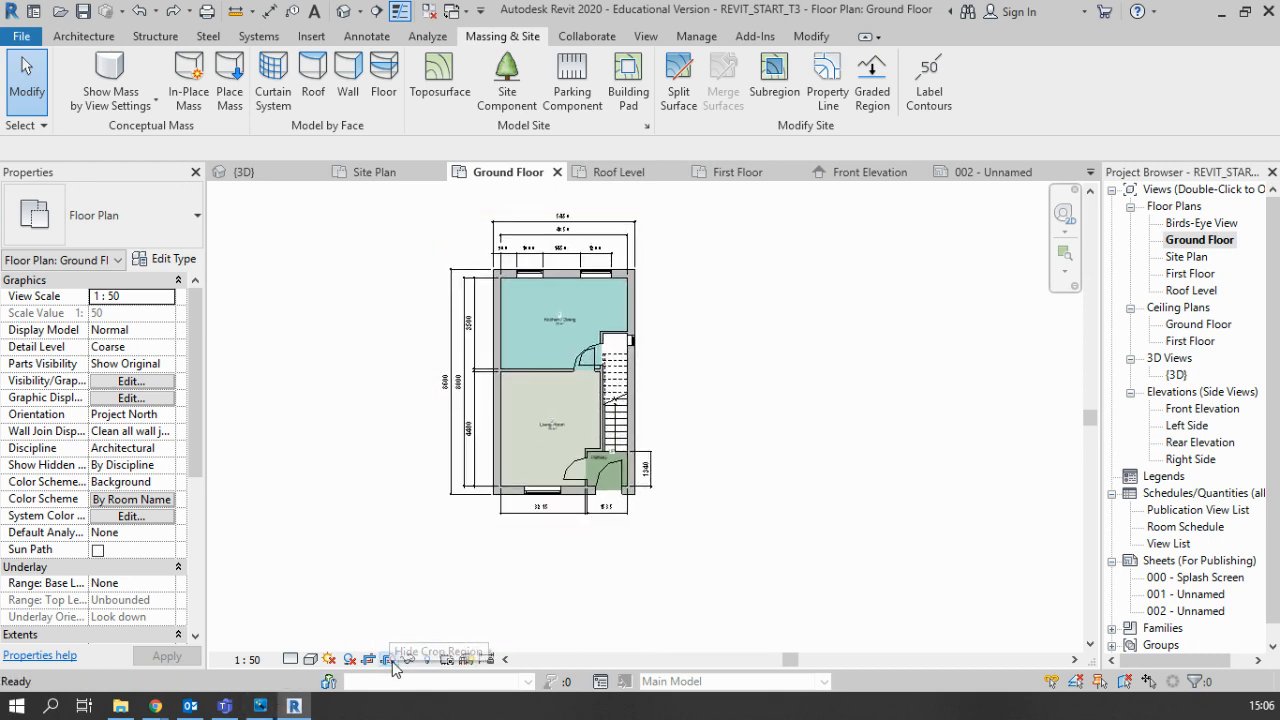
Open the First Floor plan view and show its crop region
{"action": "double_click", "coordinate": [1200, 274]}
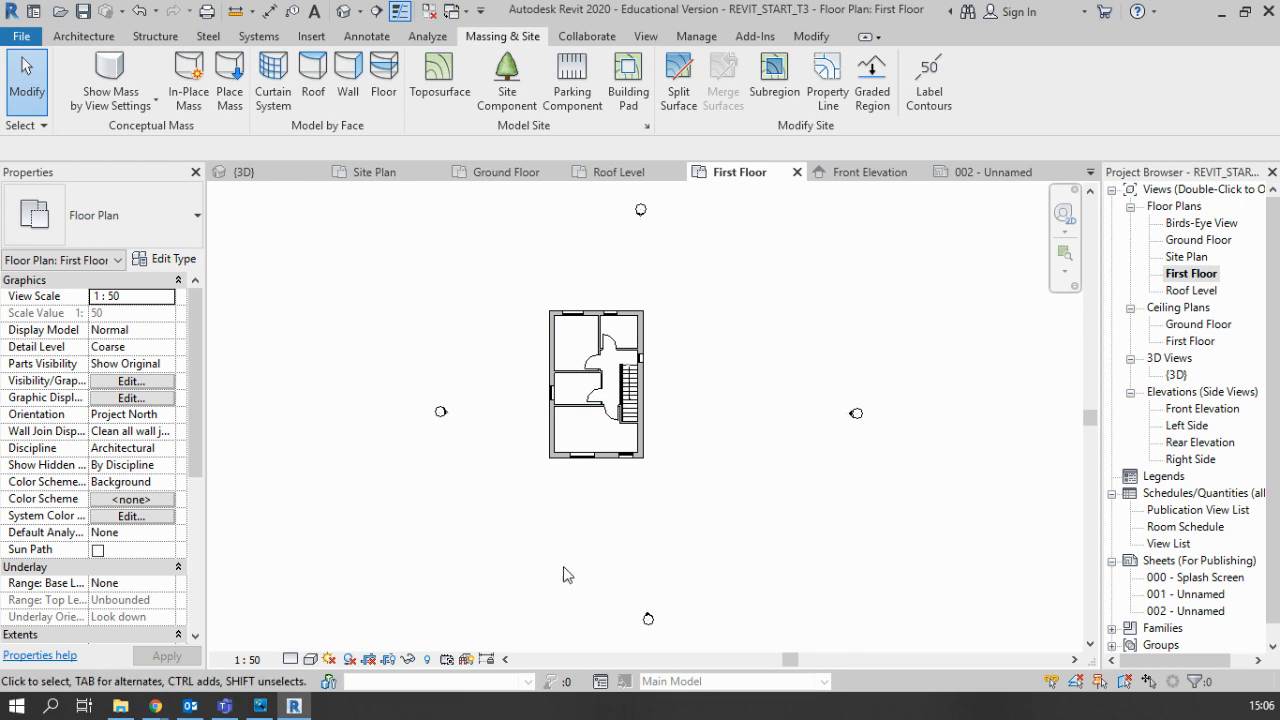
{"action": "scroll", "coordinate": [492, 455], "scroll_direction": "up", "scroll_amount": 1}
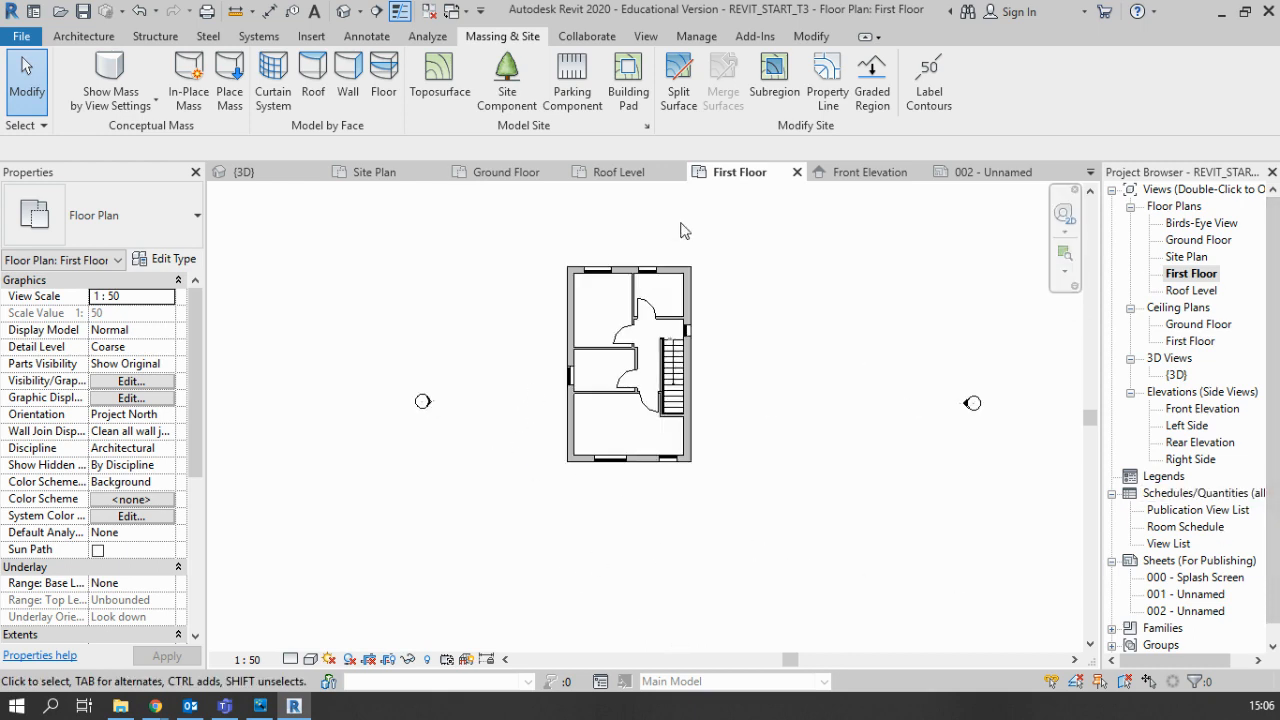
{"action": "left_click", "coordinate": [390, 660]}
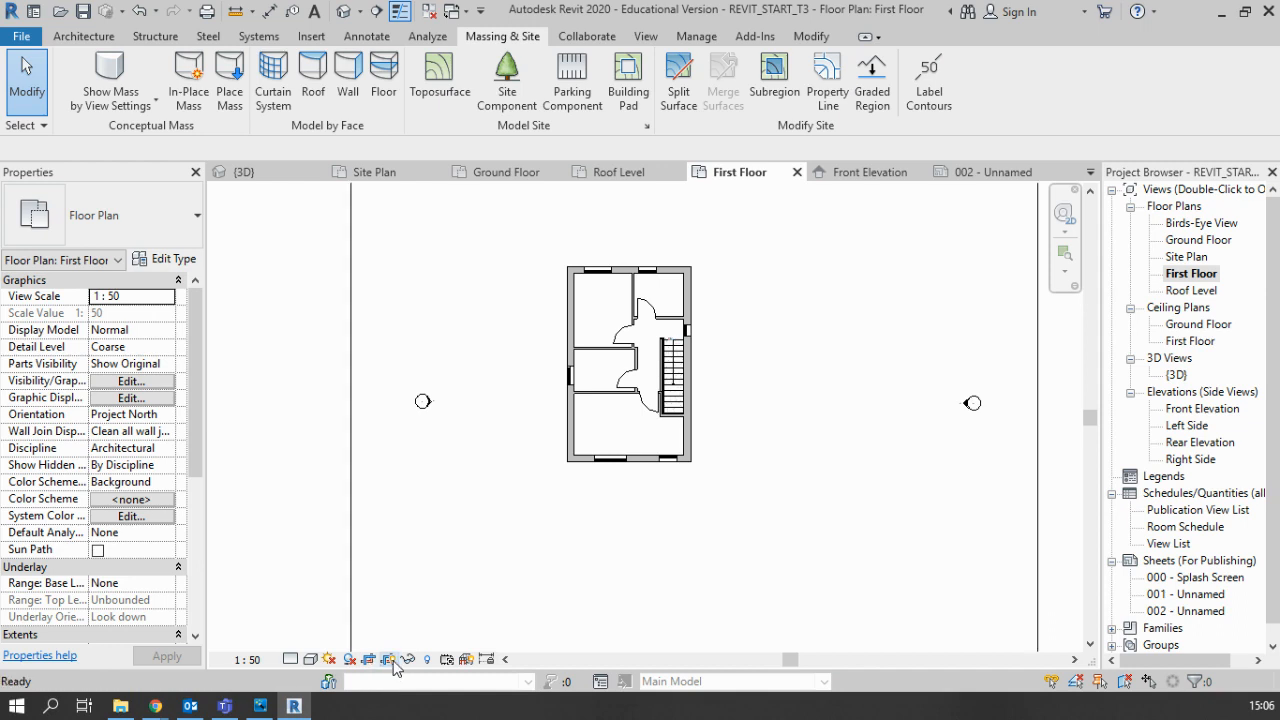
{"action": "scroll", "coordinate": [521, 450], "scroll_direction": "down", "scroll_amount": 2}
Pull all four edges of the First Floor crop region in around the house, leaving the elevation markers outside
{"action": "left_click", "coordinate": [571, 286]}
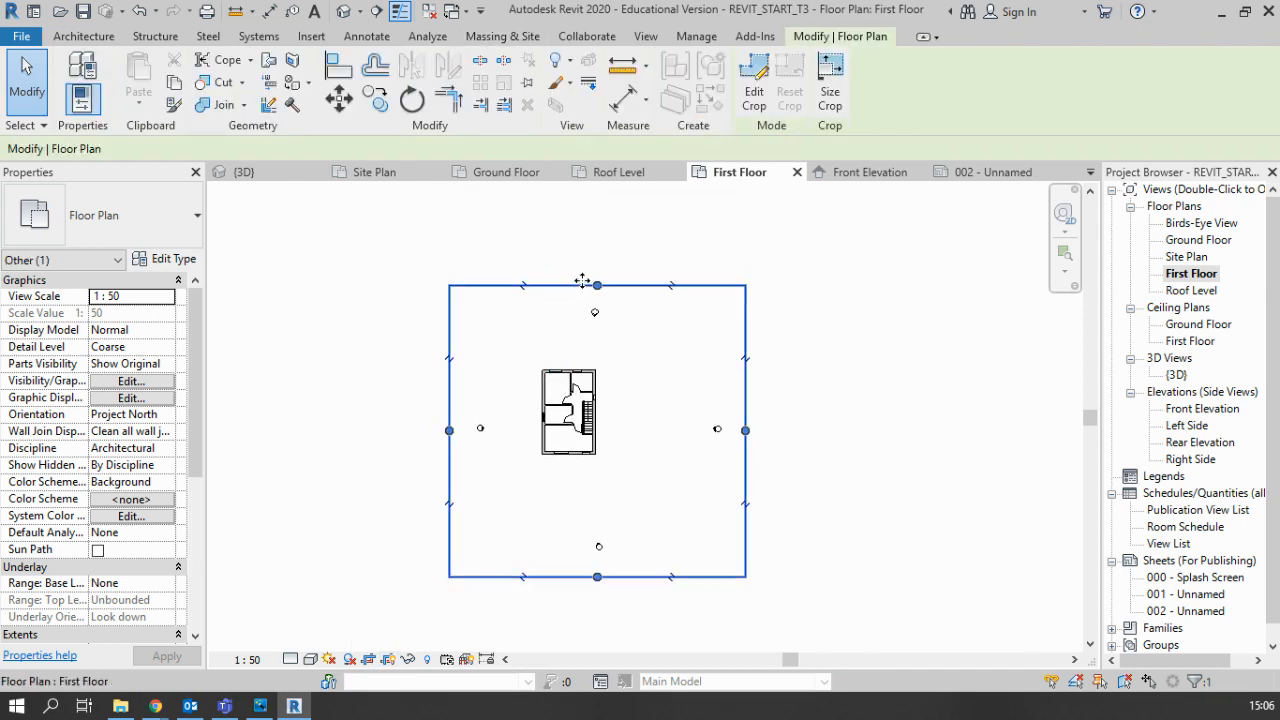
{"action": "left_click_drag", "start_coordinate": [597, 286], "coordinate": [603, 358]}
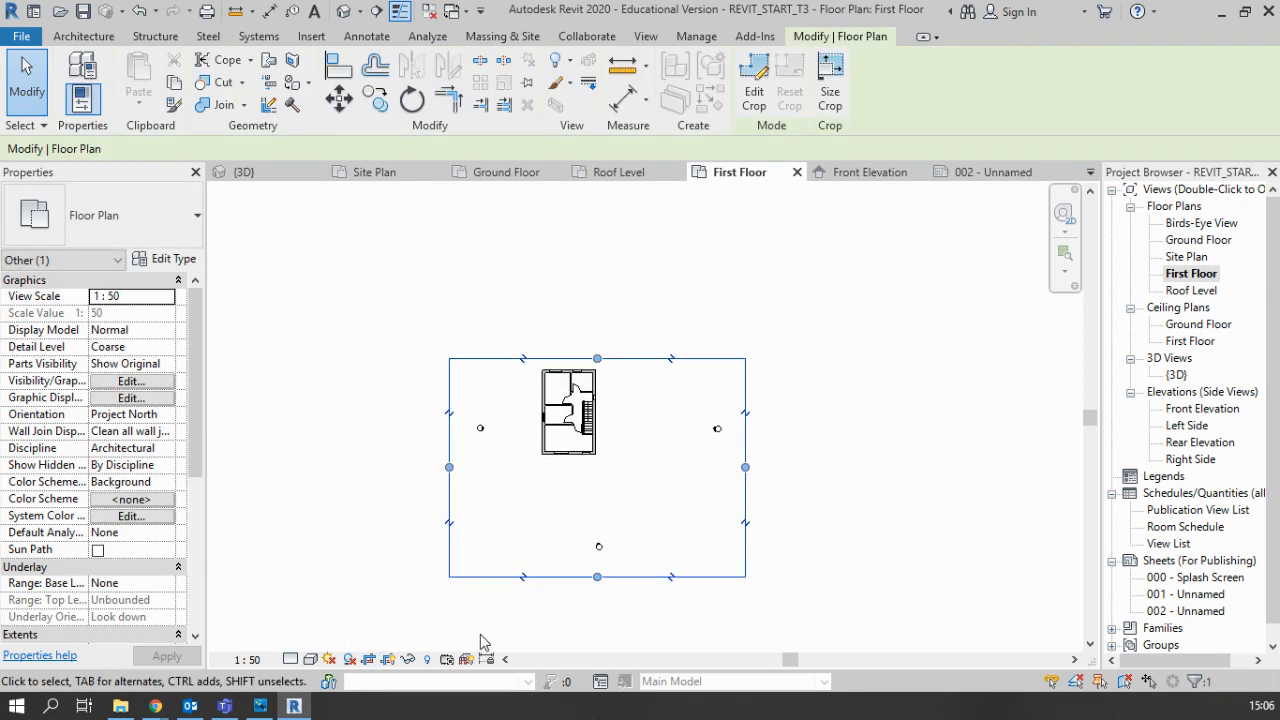
{"action": "left_click_drag", "start_coordinate": [450, 467], "coordinate": [526, 475]}
{"action": "left_click_drag", "start_coordinate": [636, 577], "coordinate": [657, 463]}
{"action": "left_click_drag", "start_coordinate": [755, 420], "coordinate": [607, 417]}
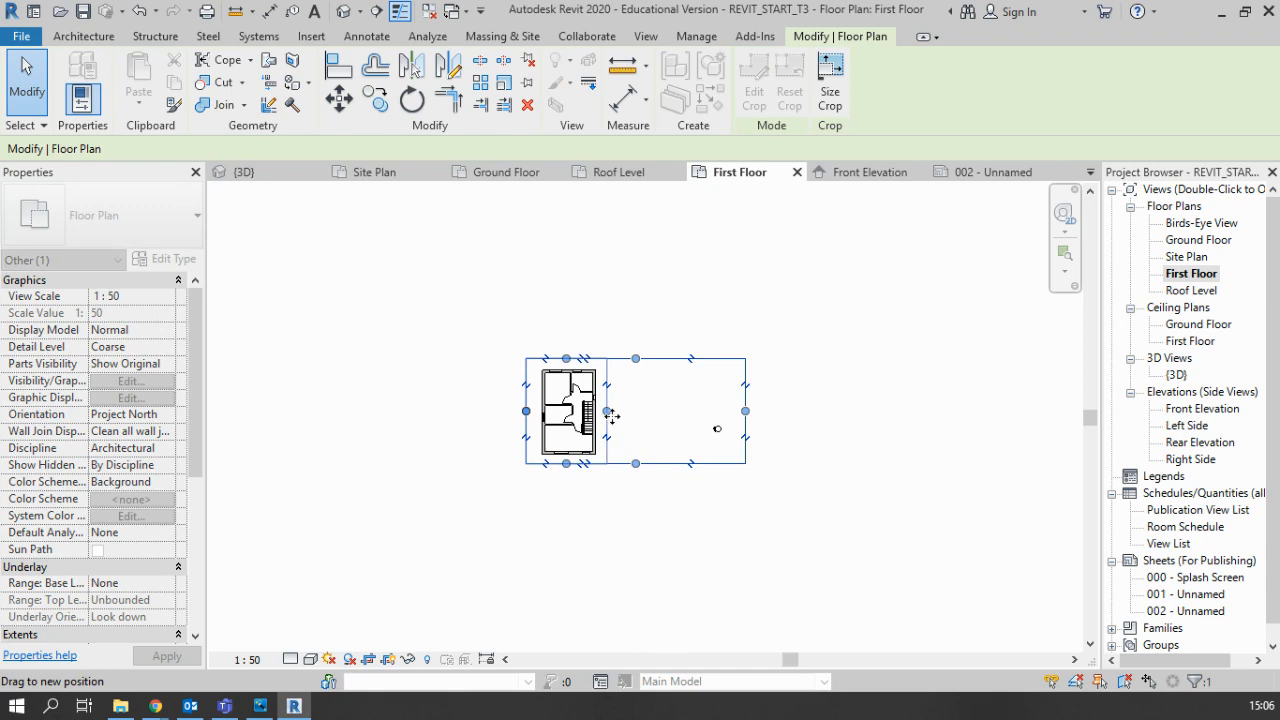
Tighten the left and upper edges of the First Floor crop region around the plan and hide the crop boundary
{"action": "left_click", "coordinate": [613, 507]}
{"action": "scroll", "coordinate": [579, 450], "scroll_direction": "up", "scroll_amount": 3}
{"action": "left_click", "coordinate": [472, 360]}
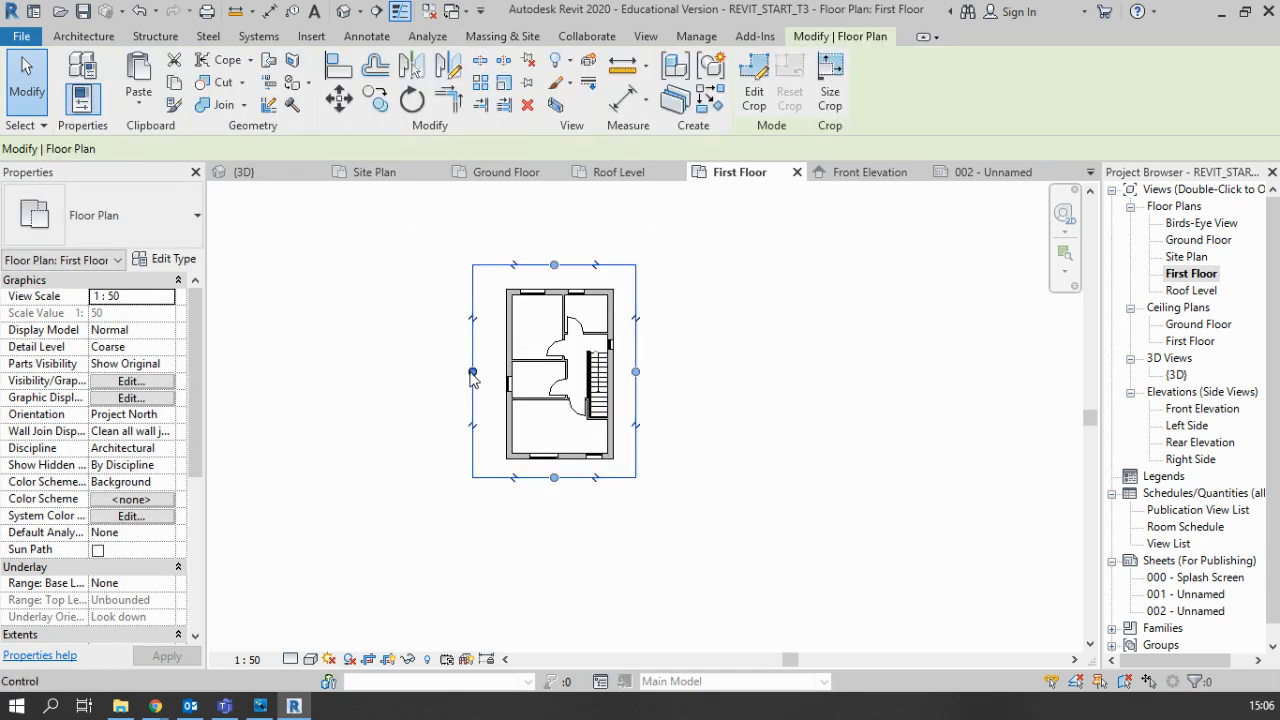
{"action": "left_click_drag", "start_coordinate": [472, 371], "coordinate": [486, 371]}
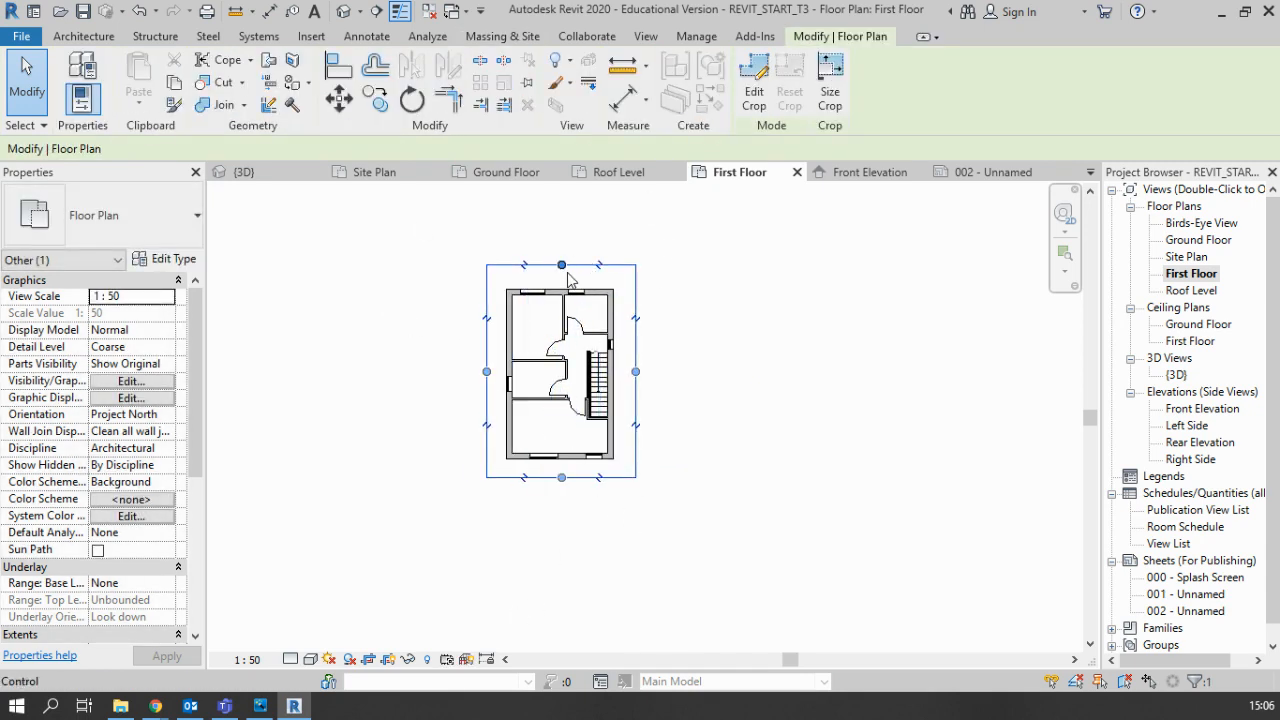
{"action": "left_click_drag", "start_coordinate": [561, 265], "coordinate": [561, 268]}
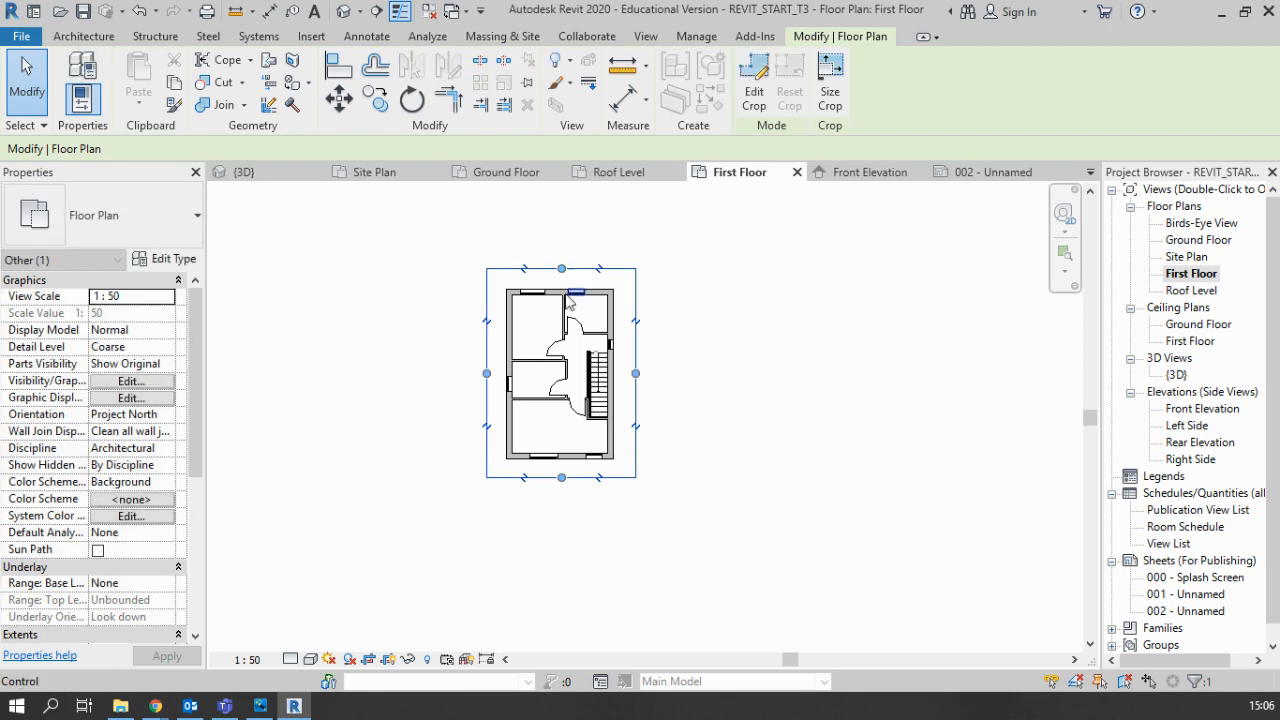
{"action": "left_click", "coordinate": [389, 659]}
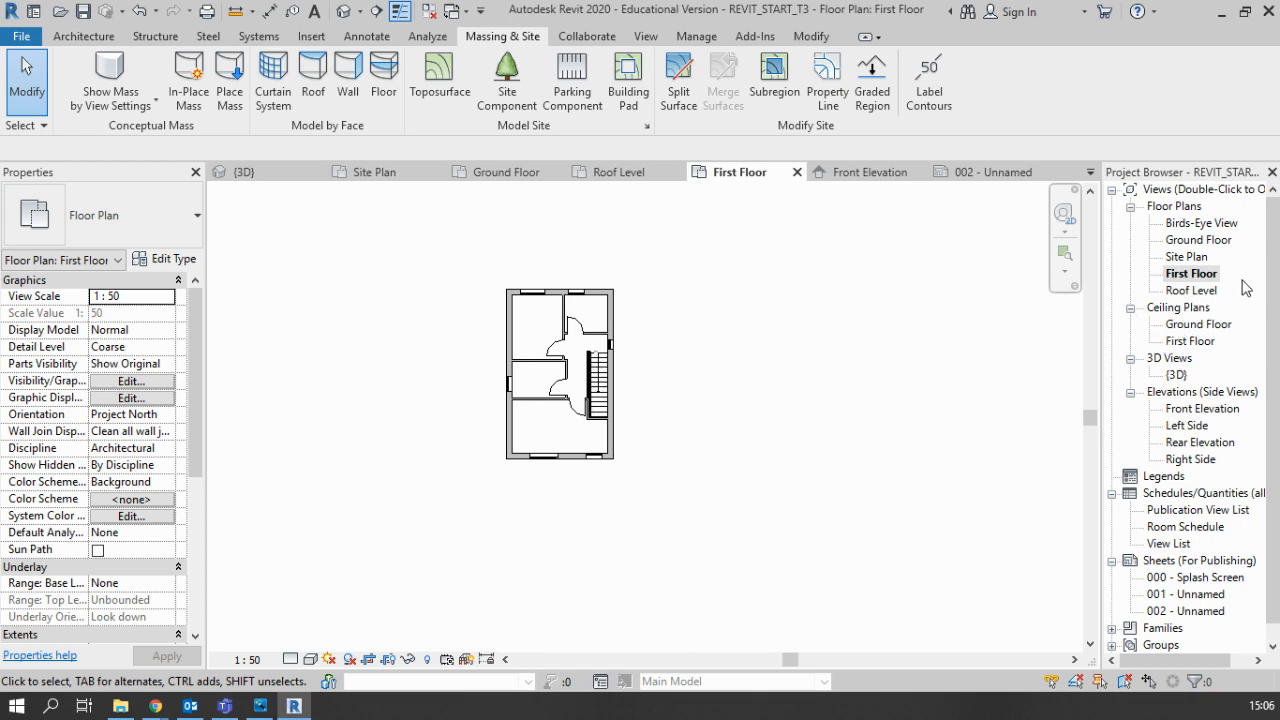
Open the Front Elevation view and switch the left end of the Roof Level line to 2D extents
{"action": "double_click", "coordinate": [1195, 409]}
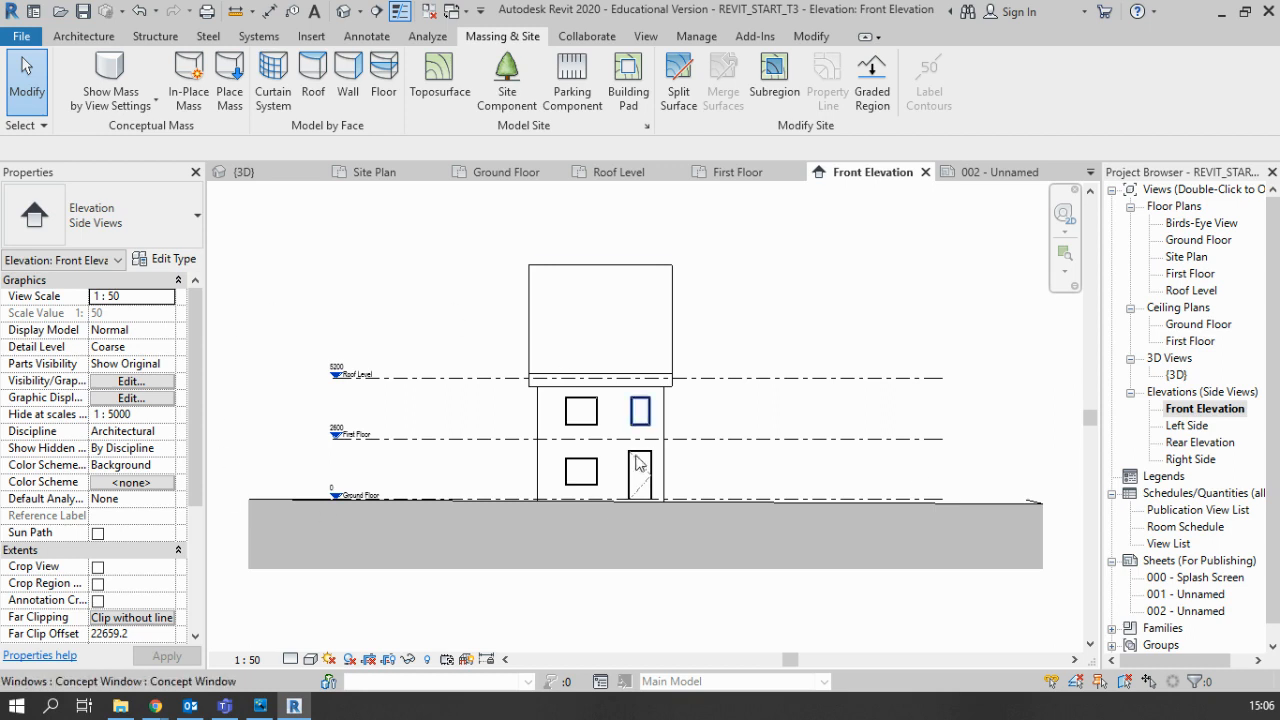
{"action": "scroll", "coordinate": [568, 597], "scroll_direction": "down", "scroll_amount": 1}
{"action": "middle_click_drag", "start_coordinate": [618, 558], "coordinate": [631, 482]}
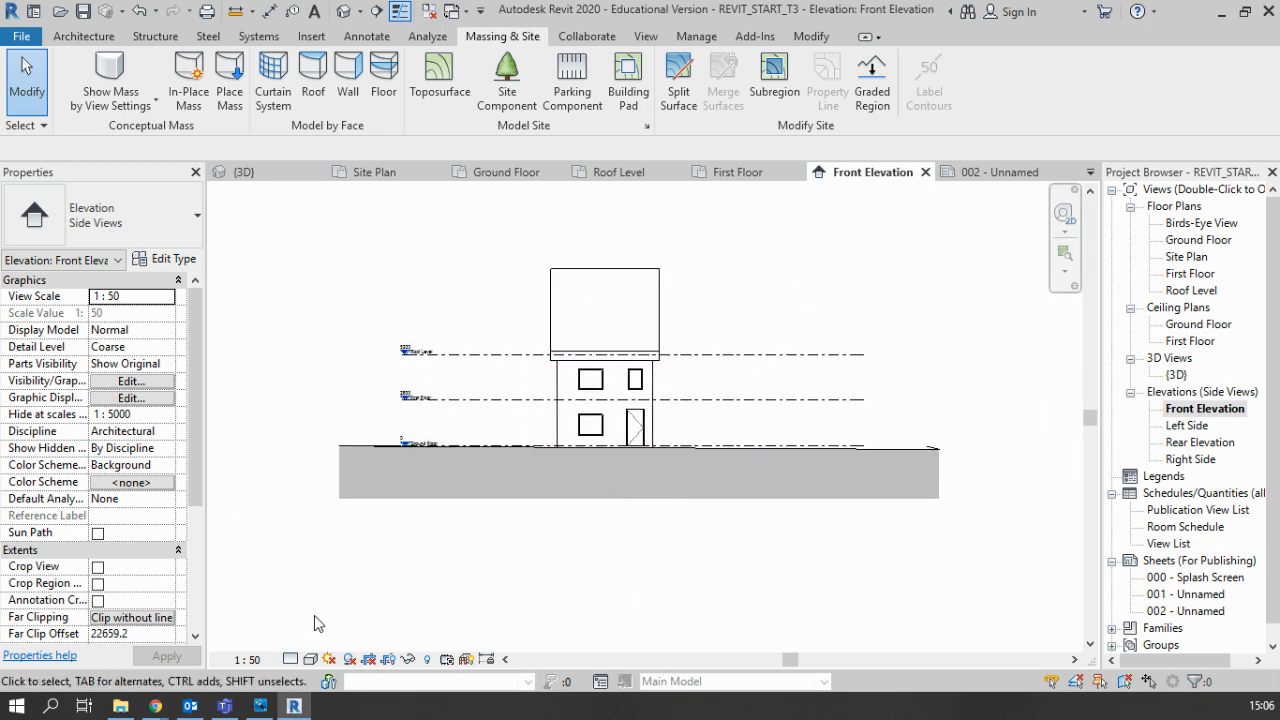
{"action": "scroll", "coordinate": [447, 395], "scroll_direction": "up", "scroll_amount": 3}
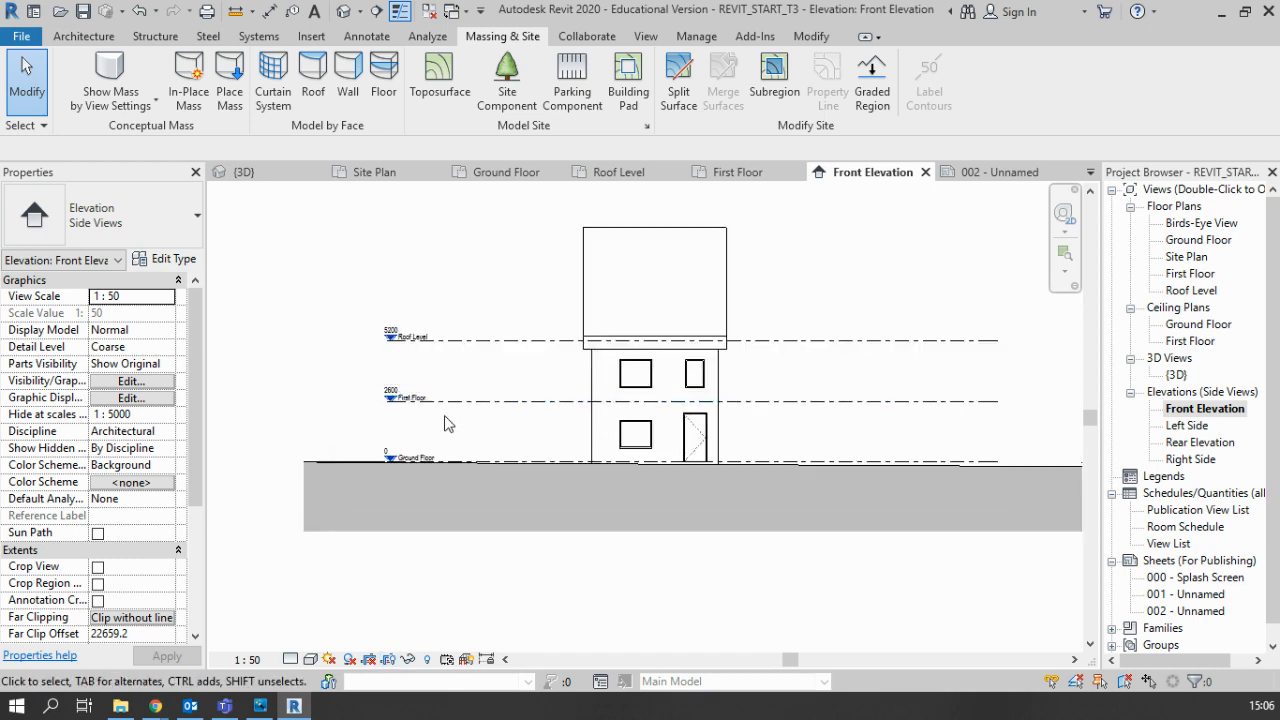
{"action": "left_click", "coordinate": [418, 352]}
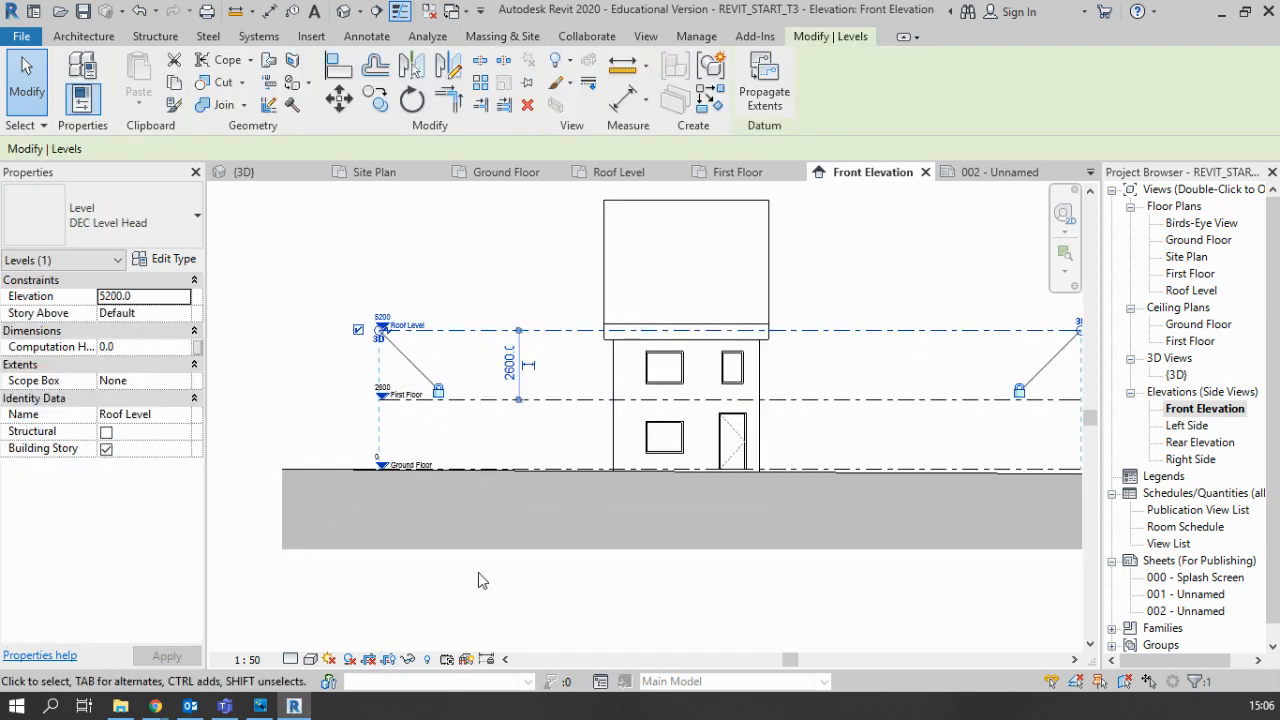
{"action": "scroll", "coordinate": [617, 566], "scroll_direction": "down", "scroll_amount": 1}
{"action": "middle_click_drag", "start_coordinate": [617, 566], "coordinate": [511, 538]}
{"action": "scroll", "coordinate": [322, 390], "scroll_direction": "up", "scroll_amount": 1}
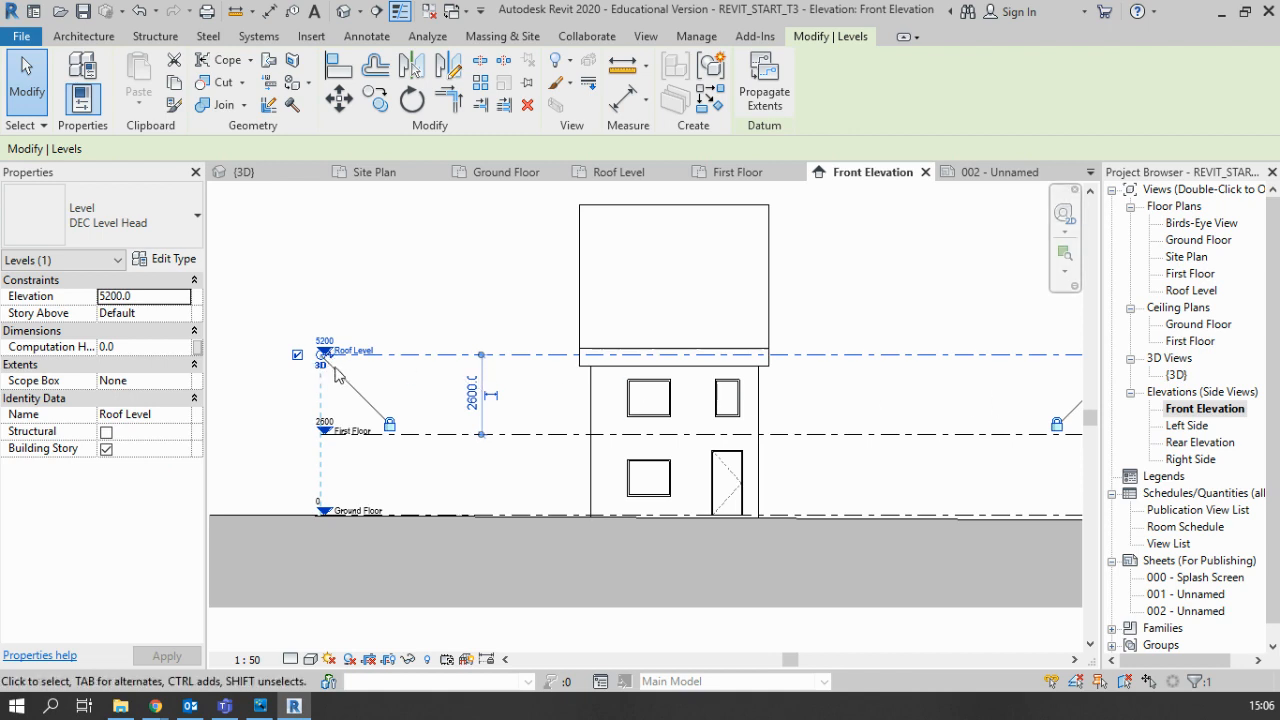
{"action": "left_click", "coordinate": [321, 365]}
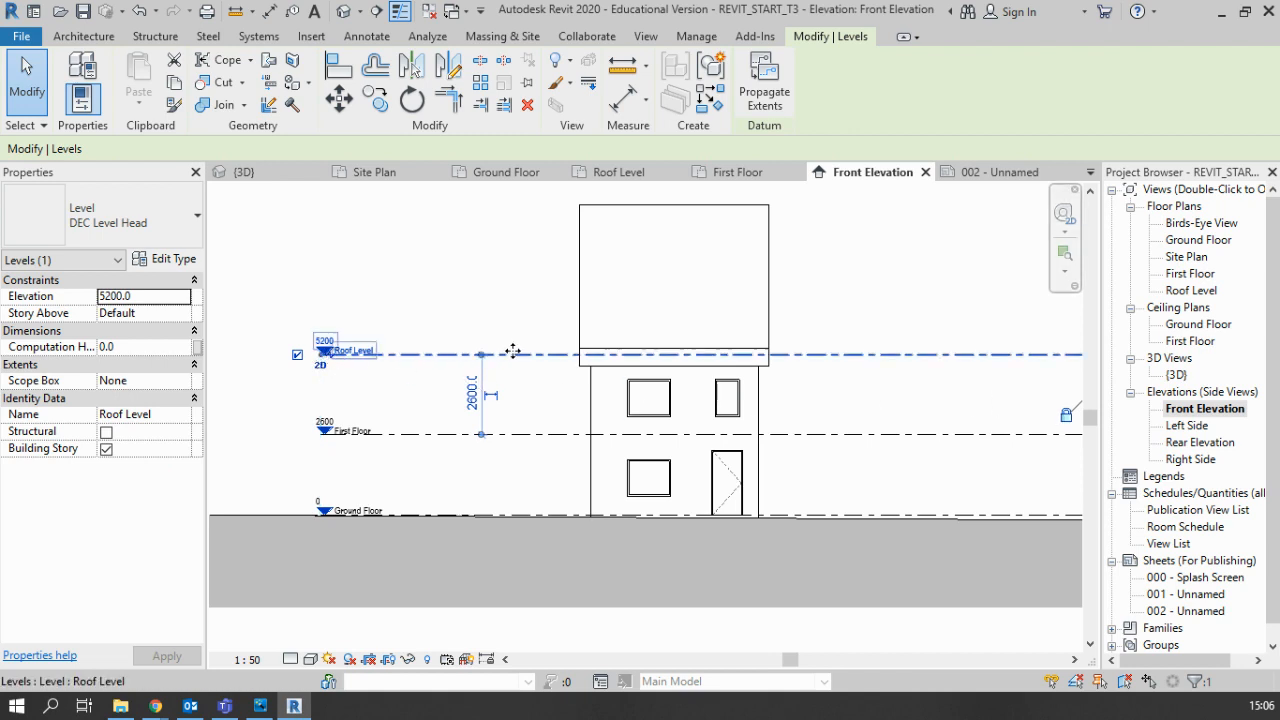
Shorten the Roof Level line in the Front Elevation by moving its left end and level head close to the house
{"action": "left_click", "coordinate": [421, 381]}
{"action": "scroll", "coordinate": [321, 367], "scroll_direction": "up", "scroll_amount": 2}
{"action": "left_click", "coordinate": [415, 353]}
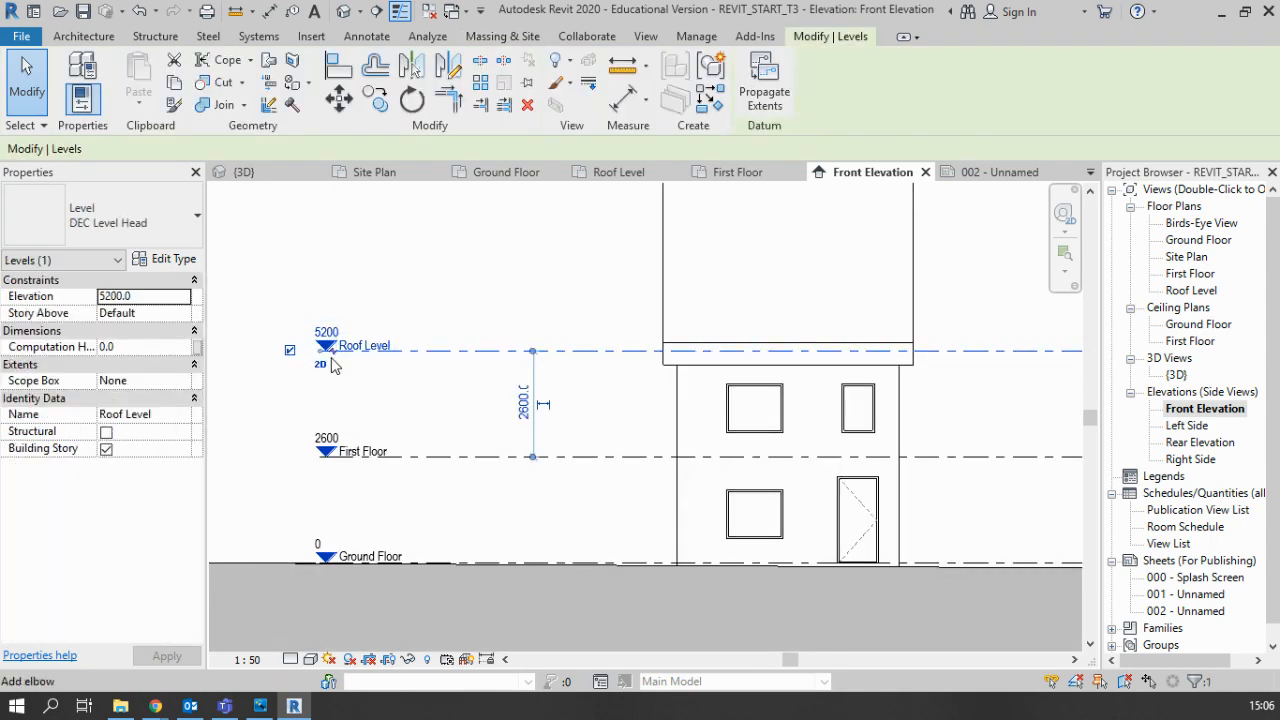
{"action": "left_click_drag", "start_coordinate": [333, 366], "coordinate": [569, 360]}
Move the linked left ends of the First Floor and Ground Floor levels in to align with the Roof Level head
{"action": "left_click", "coordinate": [486, 457]}
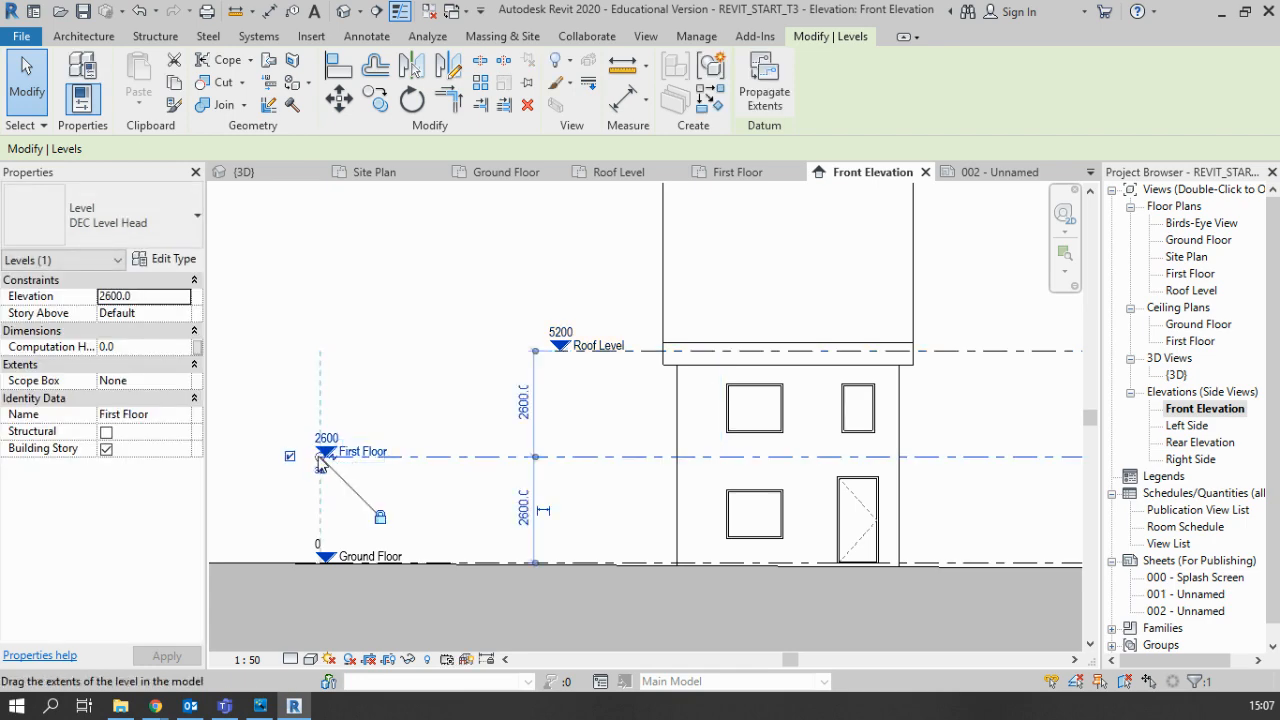
{"action": "left_click_drag", "start_coordinate": [320, 462], "coordinate": [555, 457]}
{"action": "left_click", "coordinate": [600, 474]}
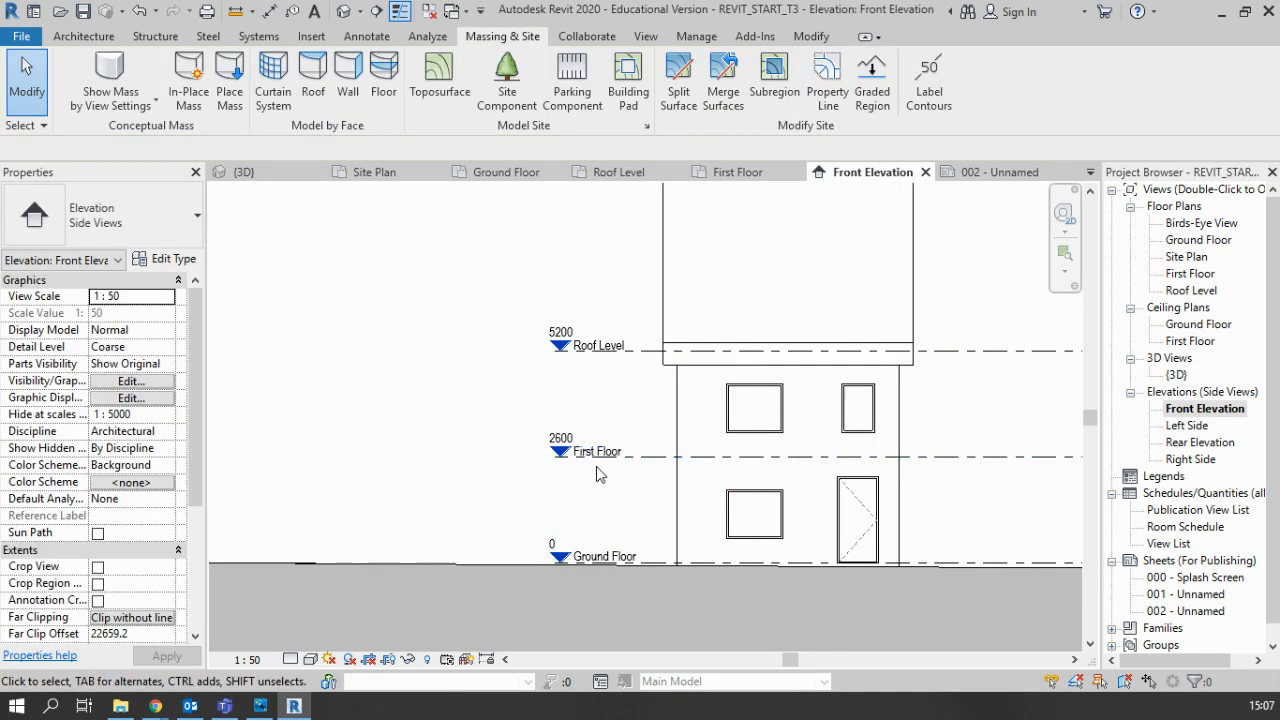
{"action": "scroll", "coordinate": [614, 469], "scroll_direction": "down", "scroll_amount": 4}
{"action": "middle_click_drag", "start_coordinate": [680, 462], "coordinate": [476, 439]}
{"action": "left_click", "coordinate": [832, 378]}
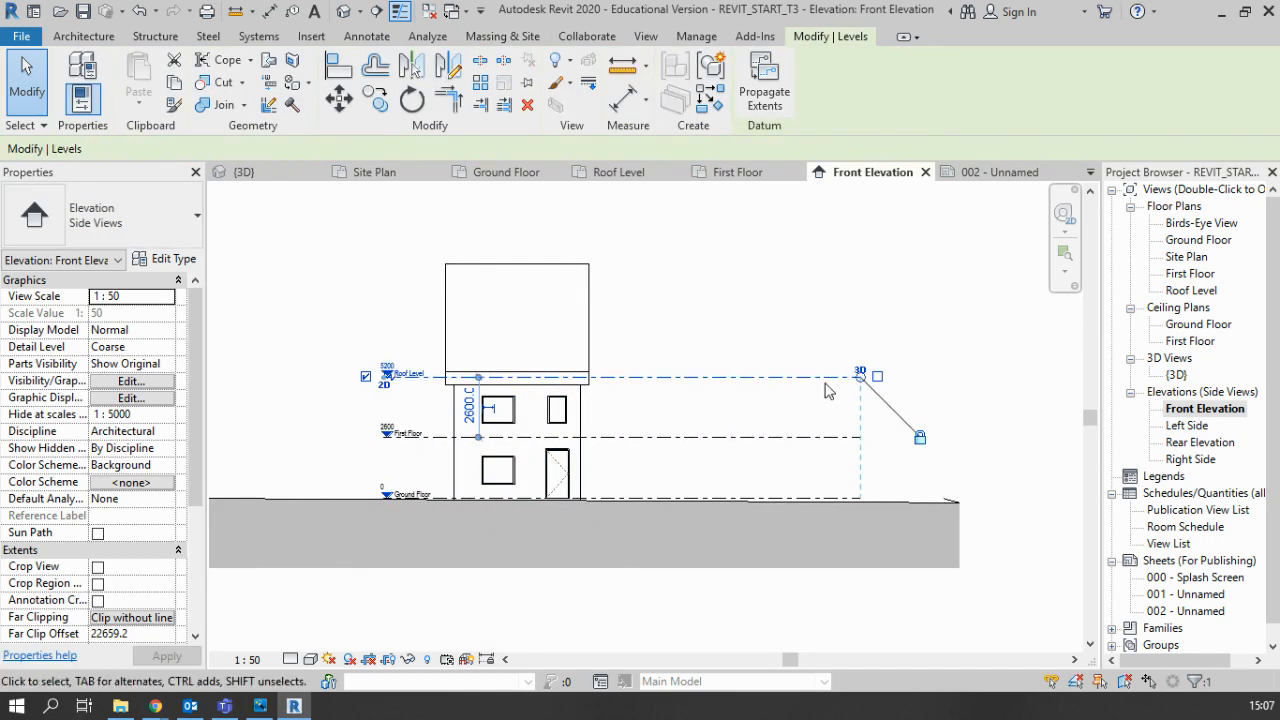
{"action": "right_click", "coordinate": [832, 385]}
{"action": "mouse_move", "coordinate": [925, 366]}
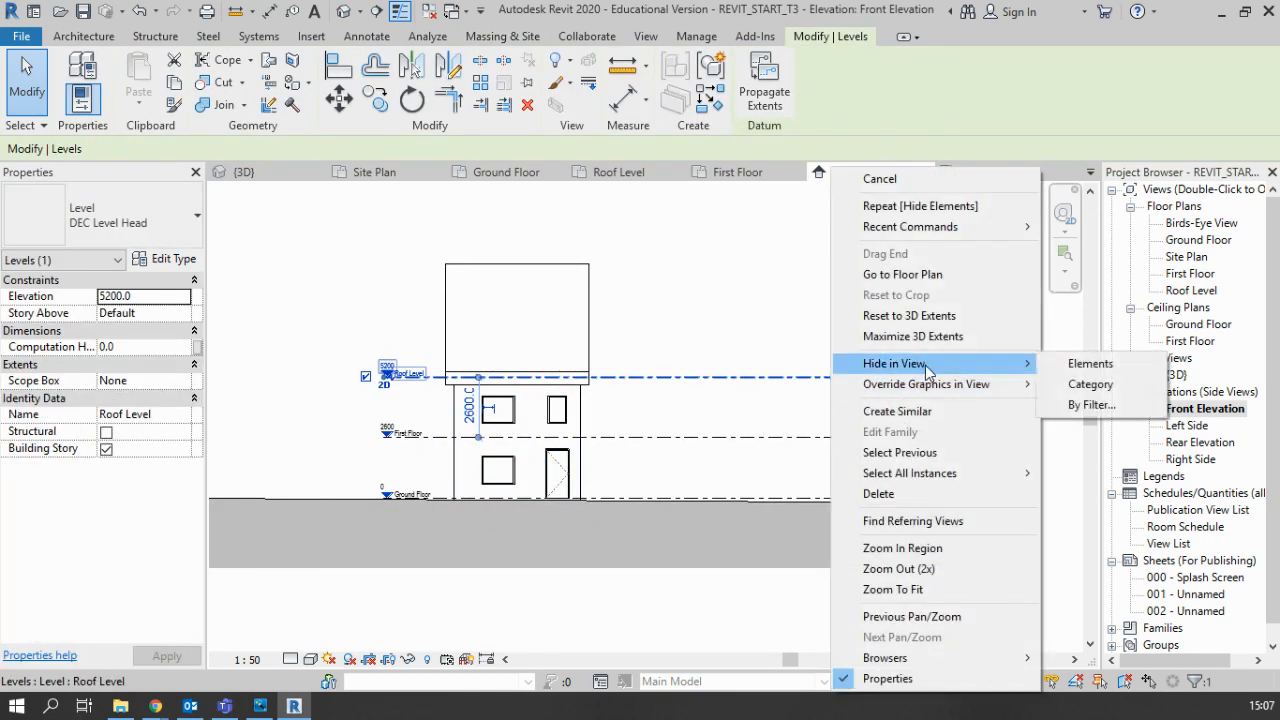
{"action": "left_click", "coordinate": [624, 420]}
Hide only the Roof Level line element in the Front Elevation view
{"action": "scroll", "coordinate": [703, 425], "scroll_direction": "up", "scroll_amount": 2}
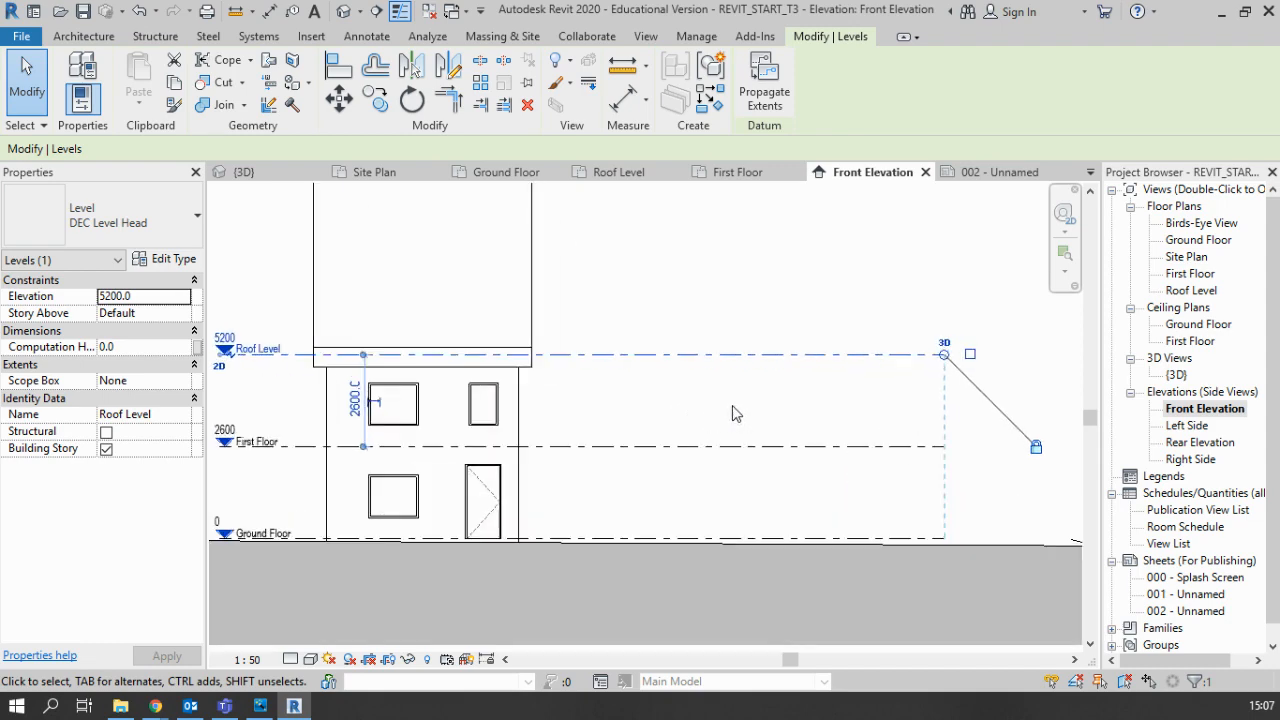
{"action": "left_click", "coordinate": [756, 376]}
{"action": "left_click", "coordinate": [752, 358]}
{"action": "right_click", "coordinate": [752, 358]}
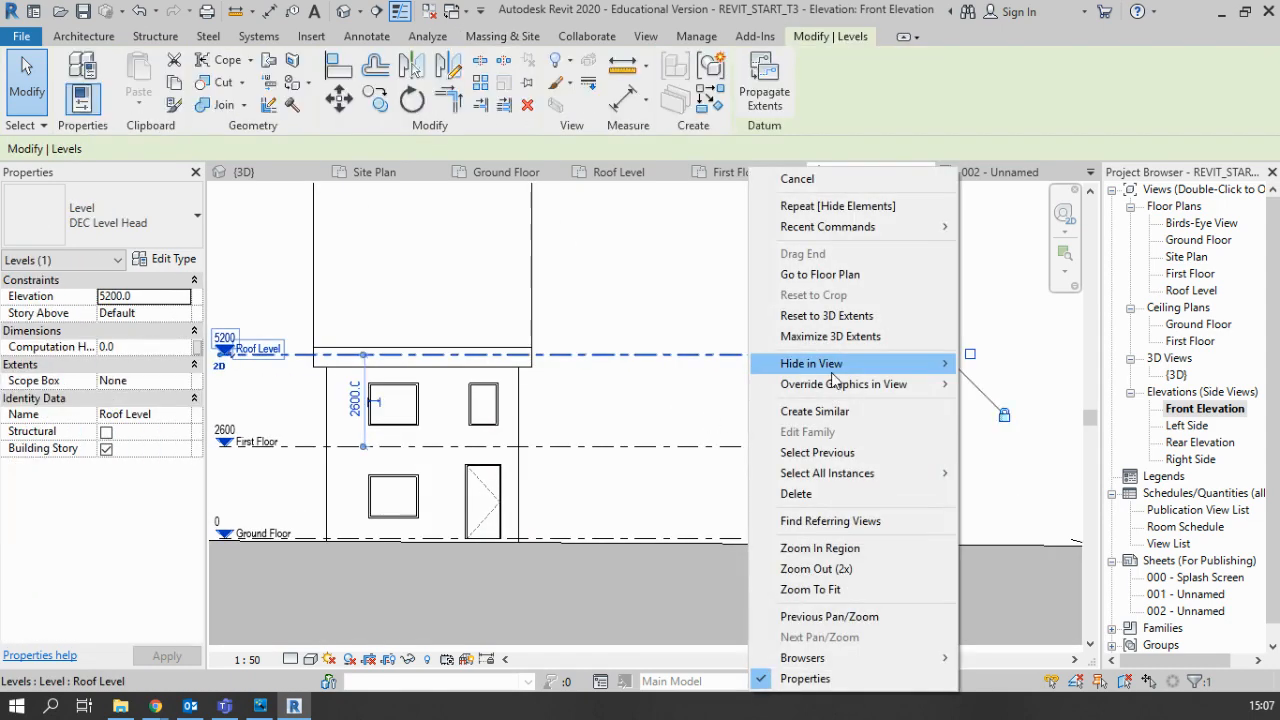
{"action": "mouse_move", "coordinate": [862, 392]}
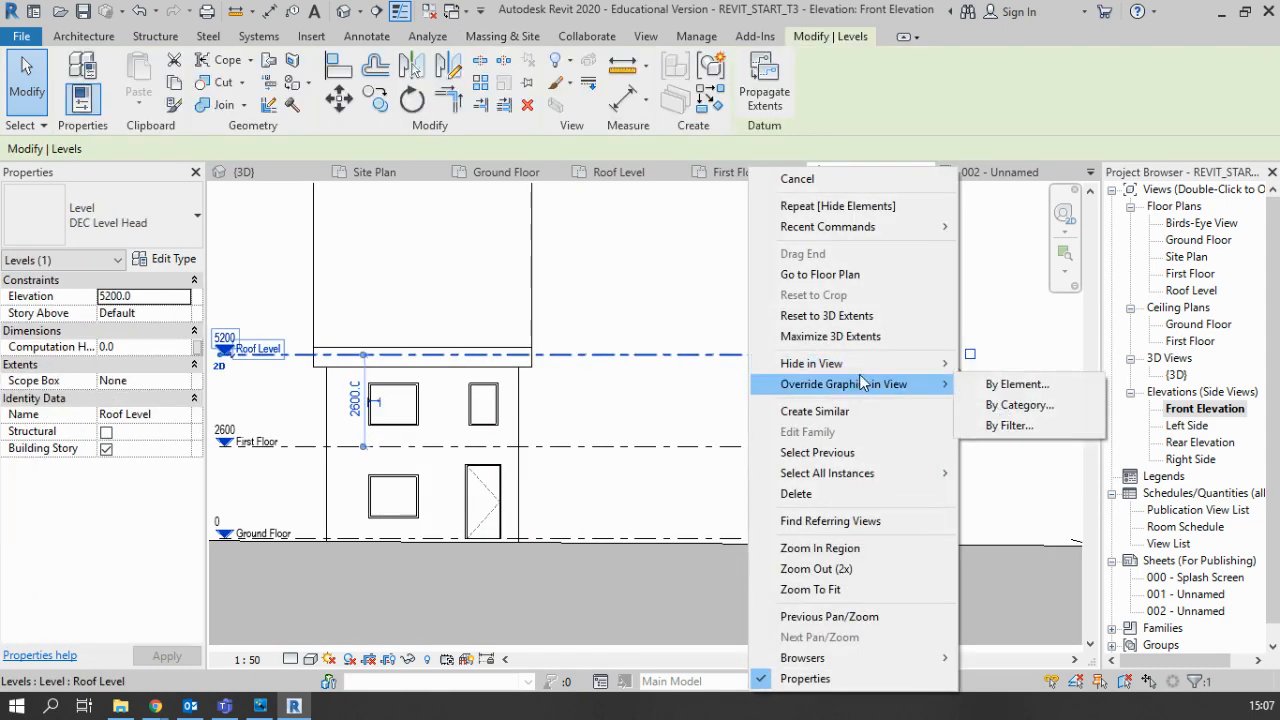
{"action": "mouse_move", "coordinate": [860, 363]}
{"action": "left_click", "coordinate": [1008, 363]}
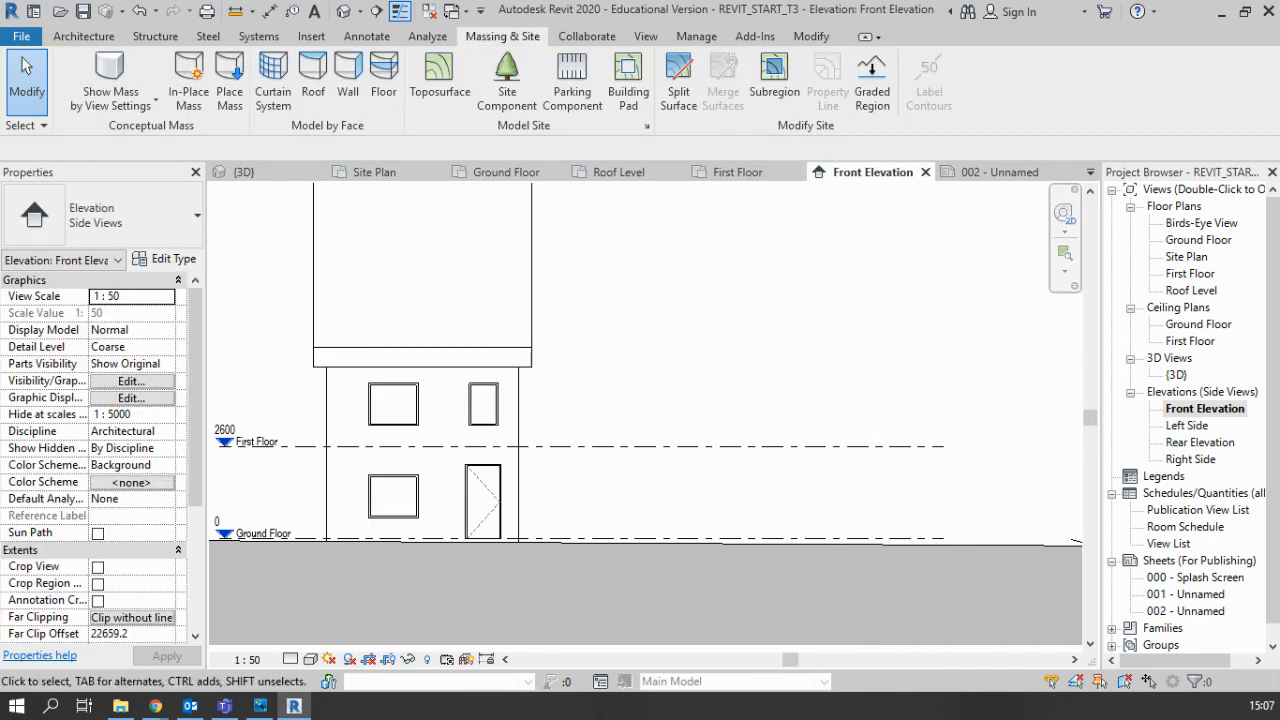
Turn on cropping in the Front Elevation and tighten the left, right and lower crop edges around the house
{"action": "scroll", "coordinate": [705, 580], "scroll_direction": "down", "scroll_amount": 5}
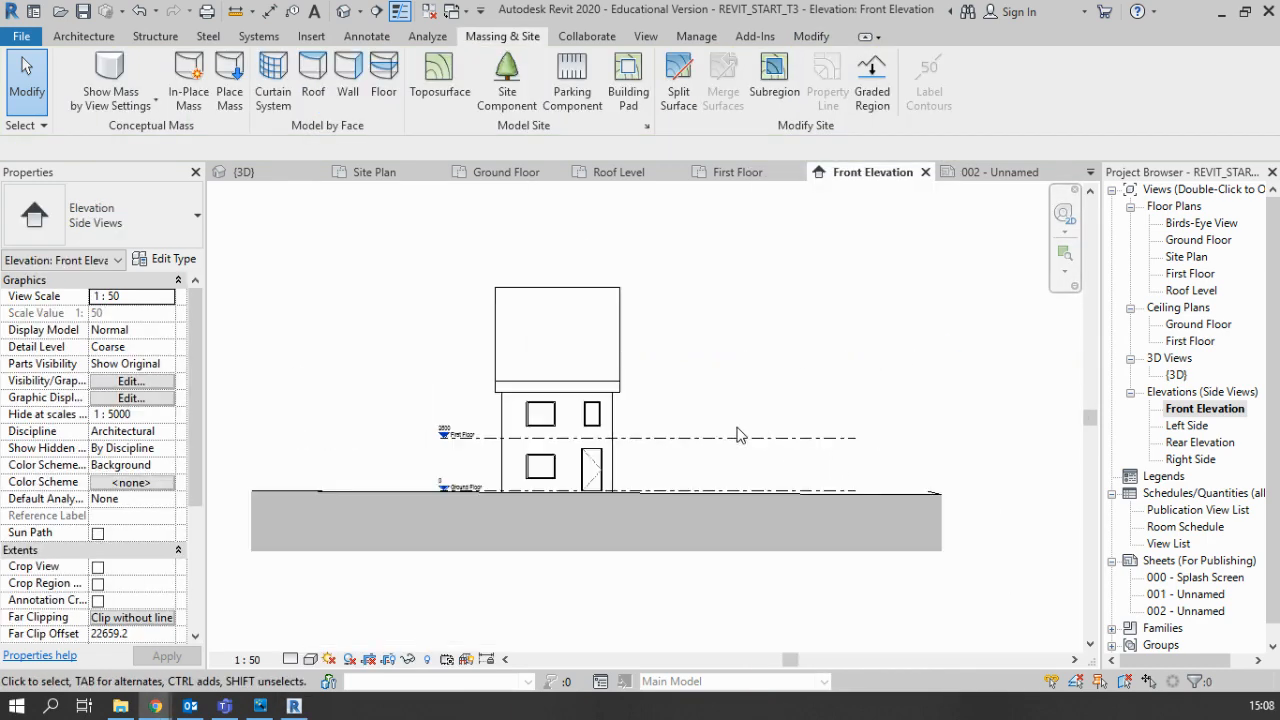
{"action": "left_click", "coordinate": [390, 662]}
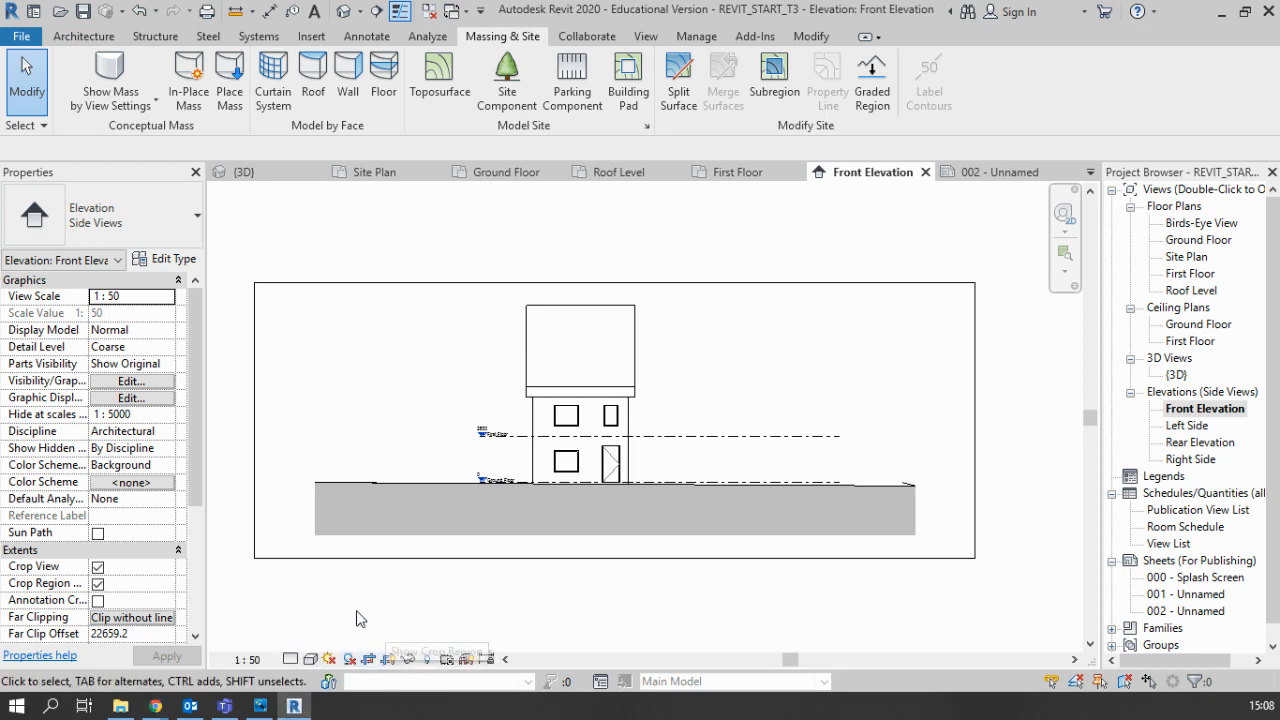
{"action": "left_click", "coordinate": [256, 410]}
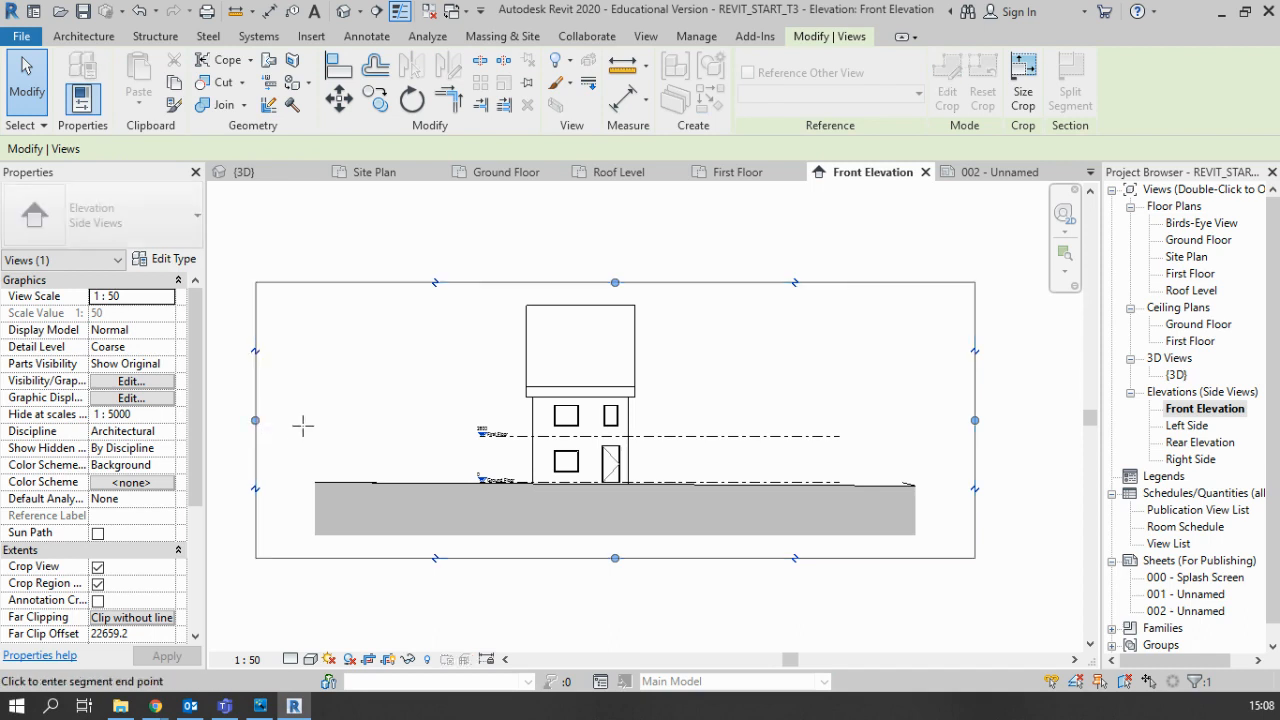
{"action": "left_click_drag", "start_coordinate": [303, 427], "coordinate": [463, 440]}
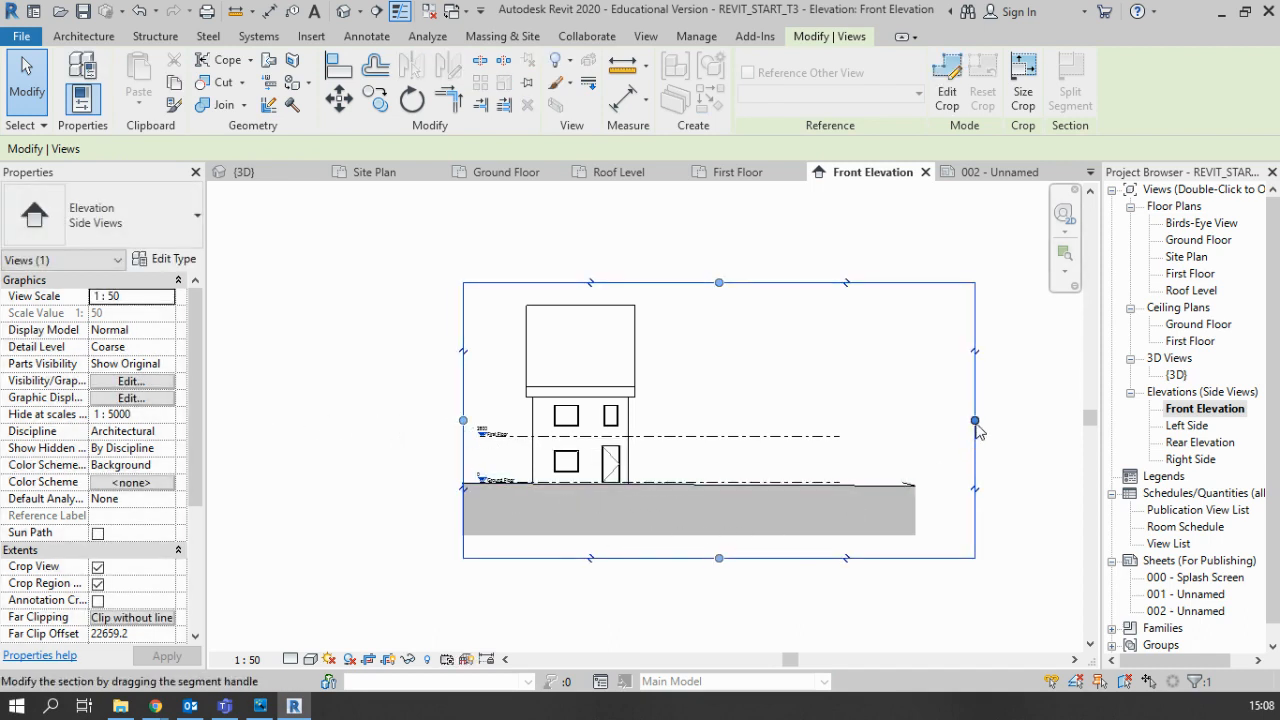
{"action": "left_click_drag", "start_coordinate": [975, 420], "coordinate": [920, 425]}
{"action": "left_click_drag", "start_coordinate": [778, 430], "coordinate": [657, 420]}
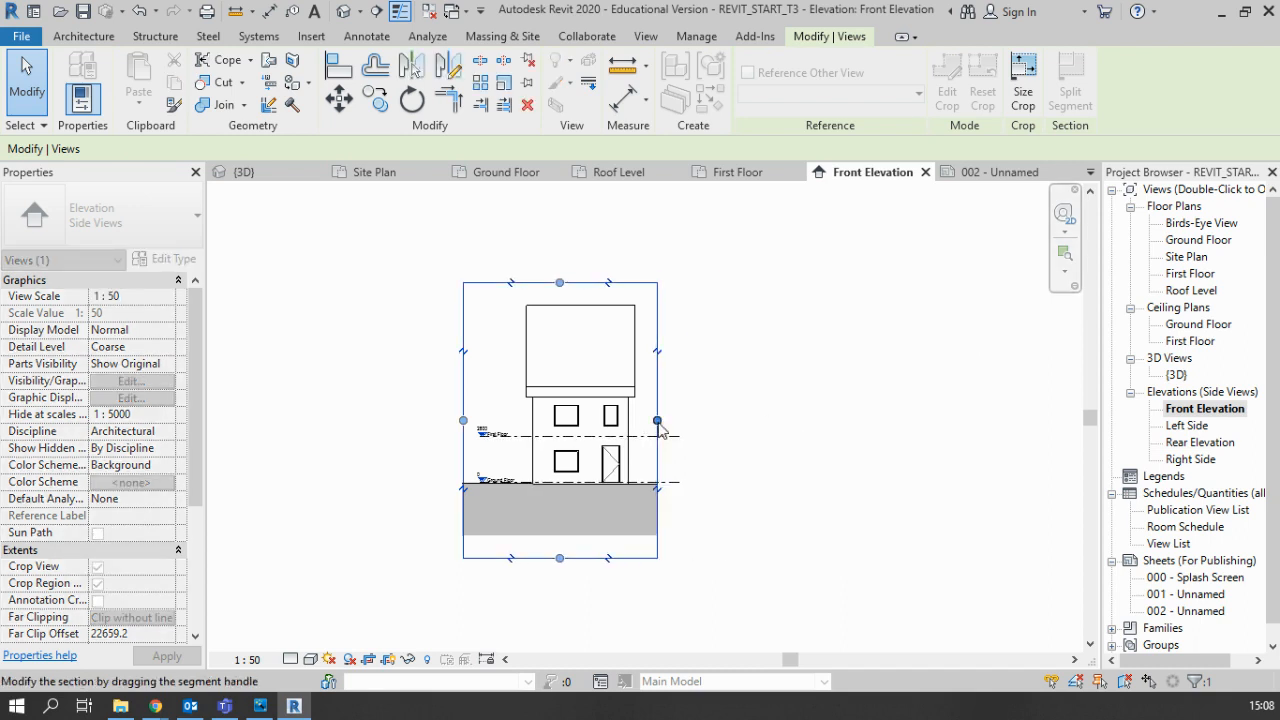
{"action": "left_click_drag", "start_coordinate": [560, 558], "coordinate": [563, 520]}
{"action": "left_click", "coordinate": [581, 551]}
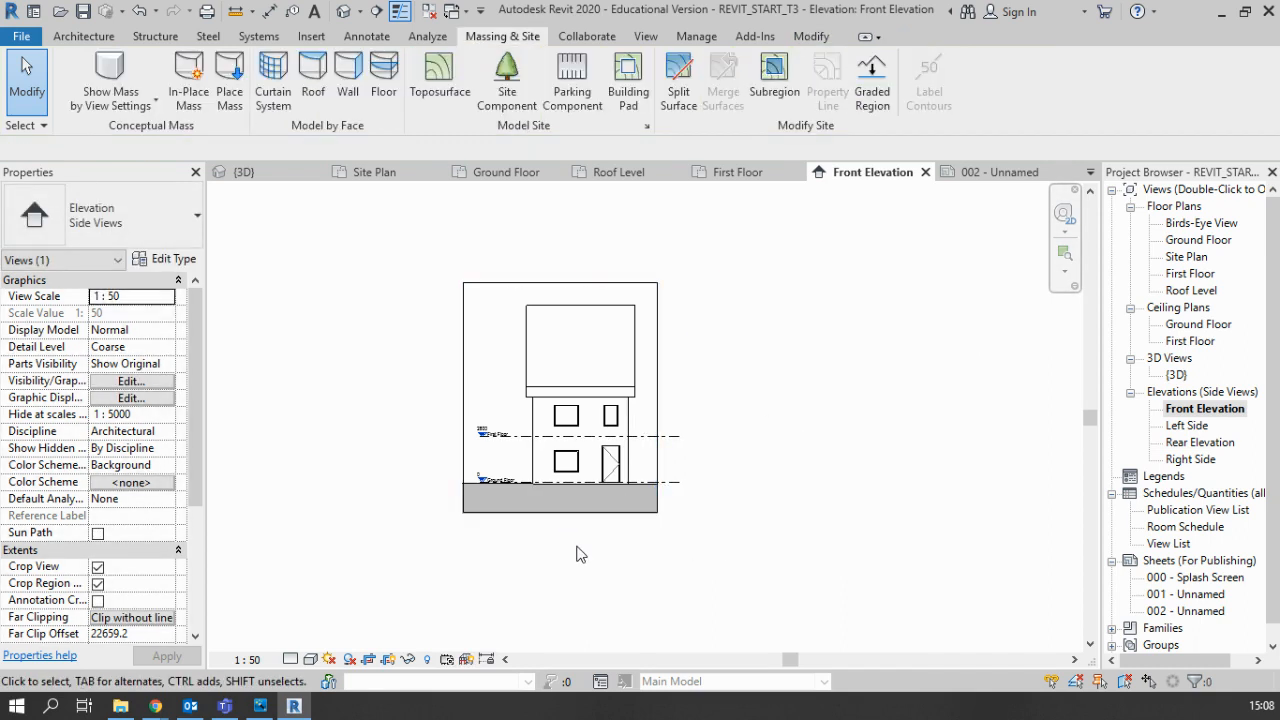
Lower the Front Elevation's upper crop edge slightly towards the roof and hide the crop boundary
{"action": "scroll", "coordinate": [582, 546], "scroll_direction": "up", "scroll_amount": 4}
{"action": "scroll", "coordinate": [577, 484], "scroll_direction": "down", "scroll_amount": 3}
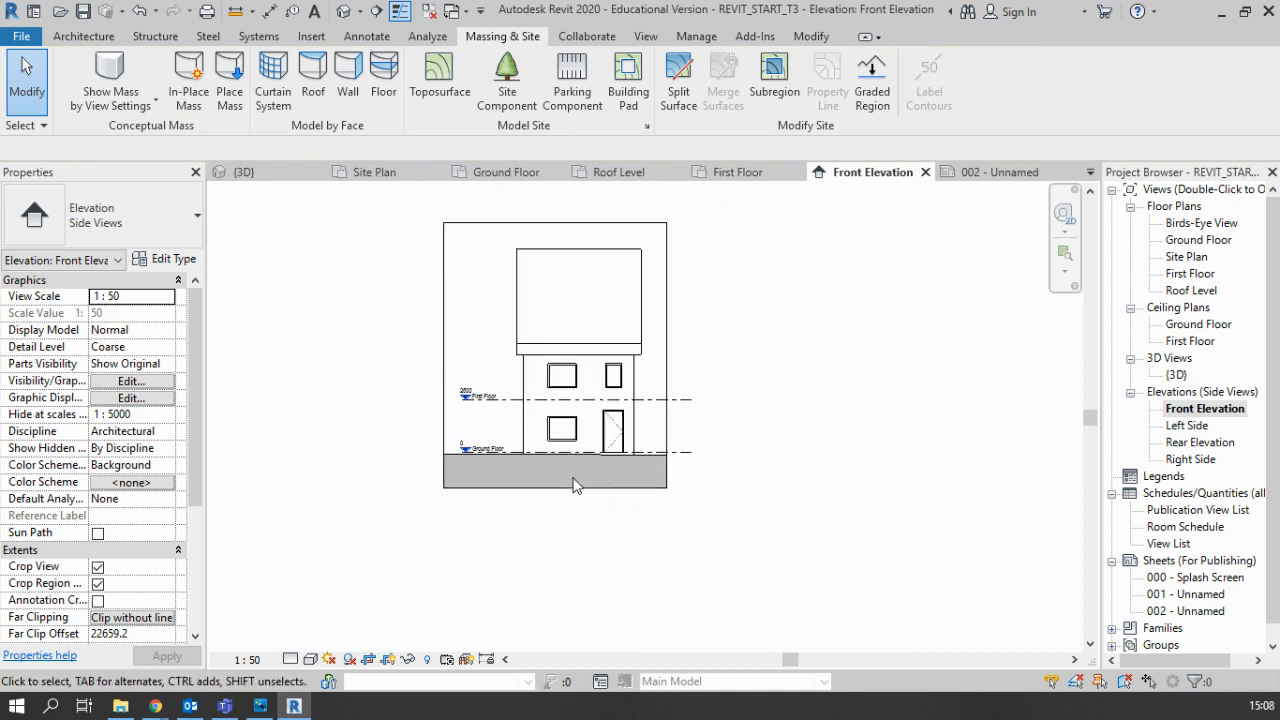
{"action": "left_click", "coordinate": [565, 222]}
{"action": "left_click_drag", "start_coordinate": [557, 223], "coordinate": [562, 233]}
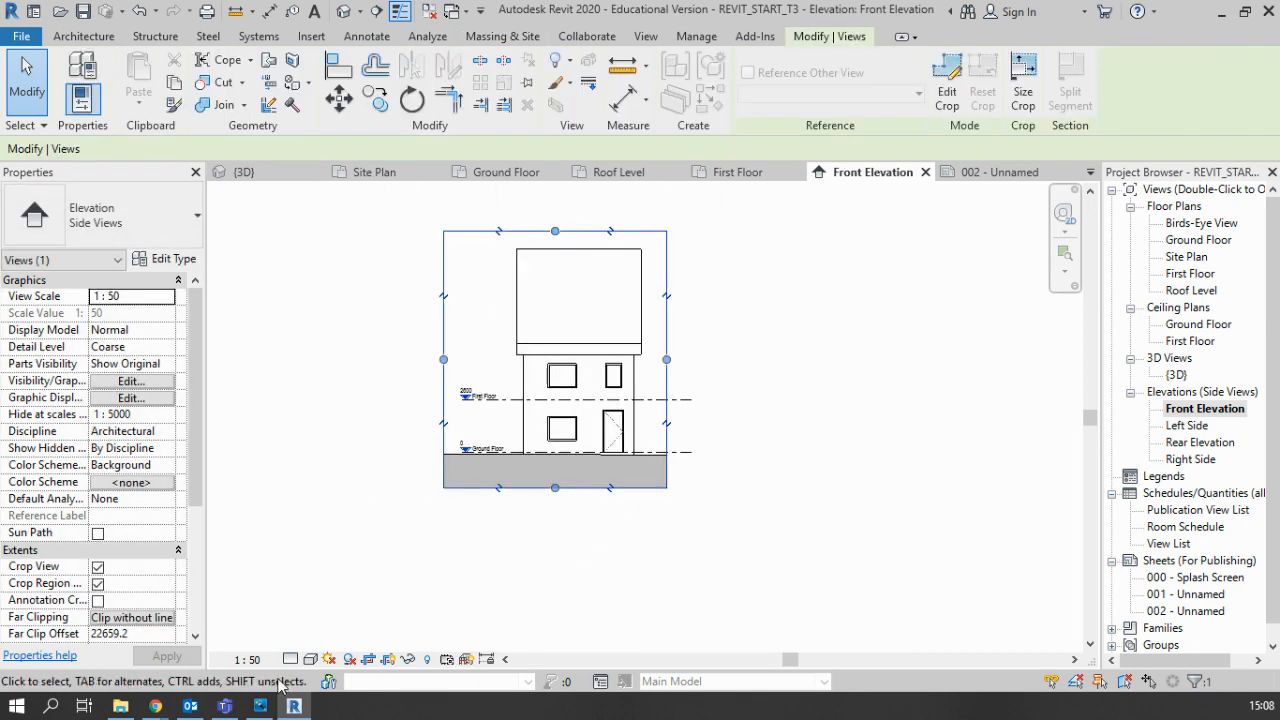
{"action": "left_click", "coordinate": [389, 660]}
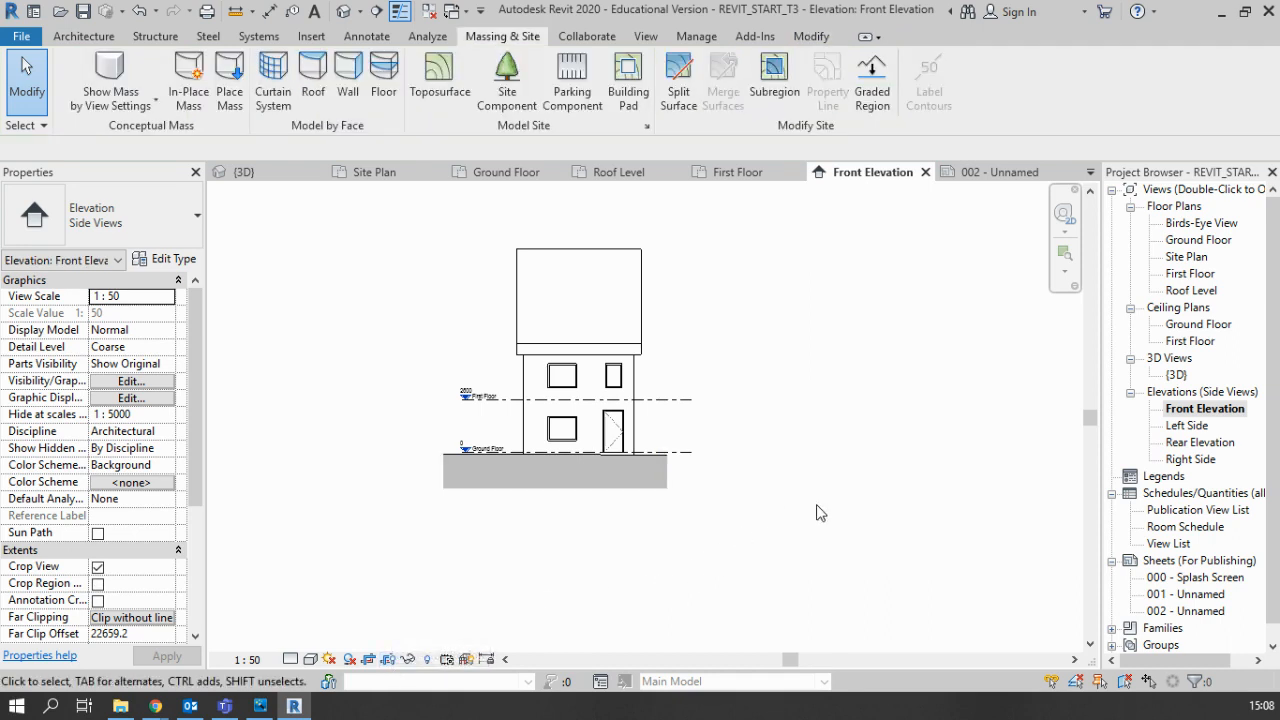
Open the Left Side and Rear Elevation views, and hide the whole level category in the Rear Elevation
{"action": "left_click", "coordinate": [1188, 426]}
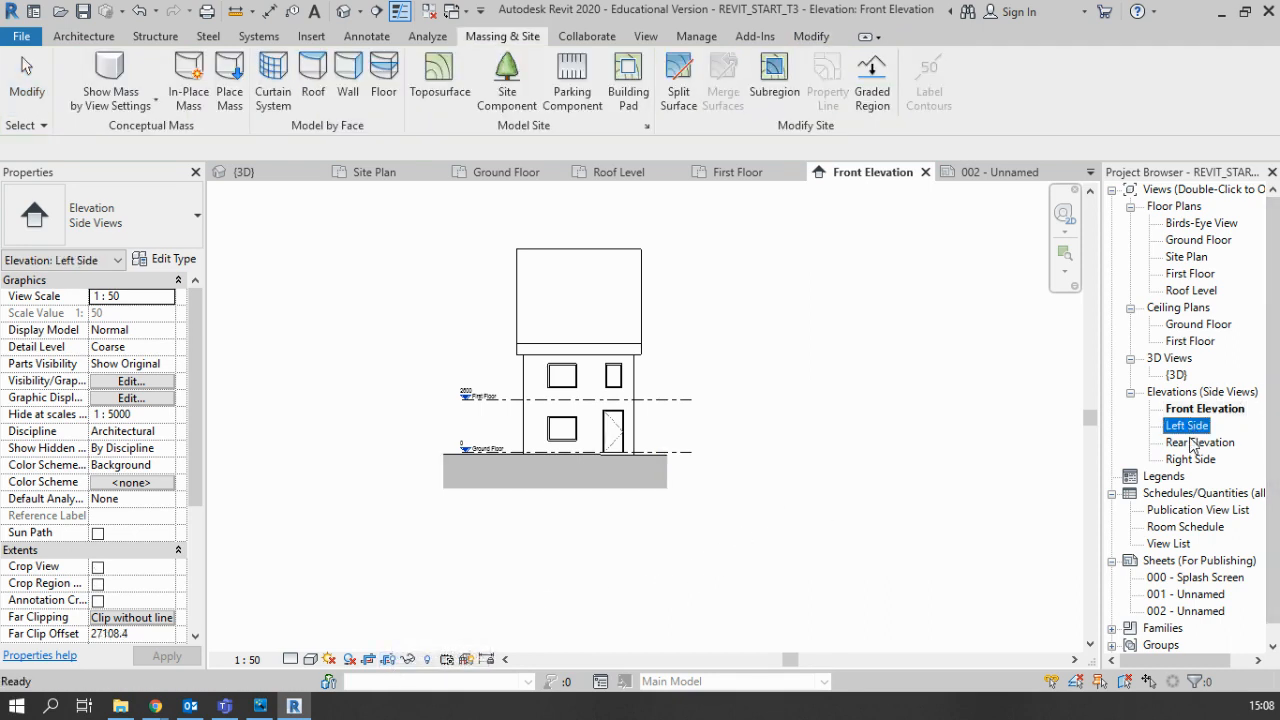
{"action": "double_click", "coordinate": [1190, 426]}
{"action": "double_click", "coordinate": [1197, 442]}
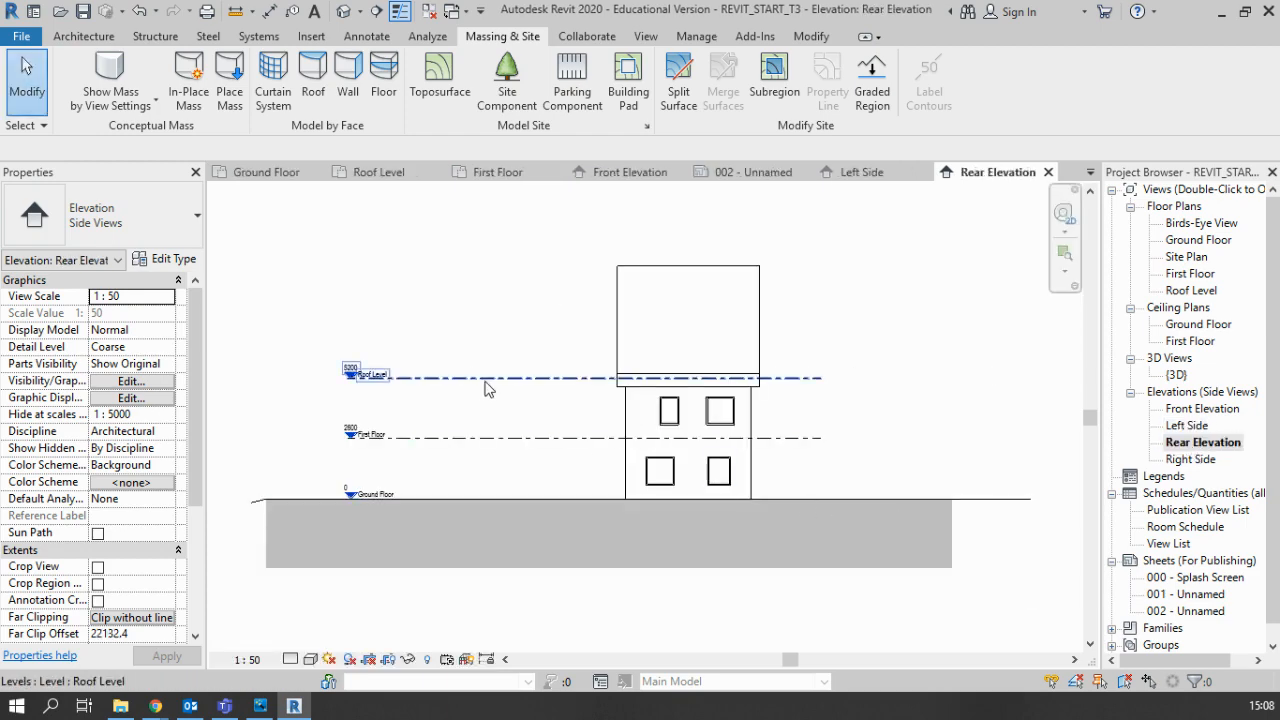
{"action": "left_click", "coordinate": [350, 379]}
{"action": "right_click", "coordinate": [556, 378]}
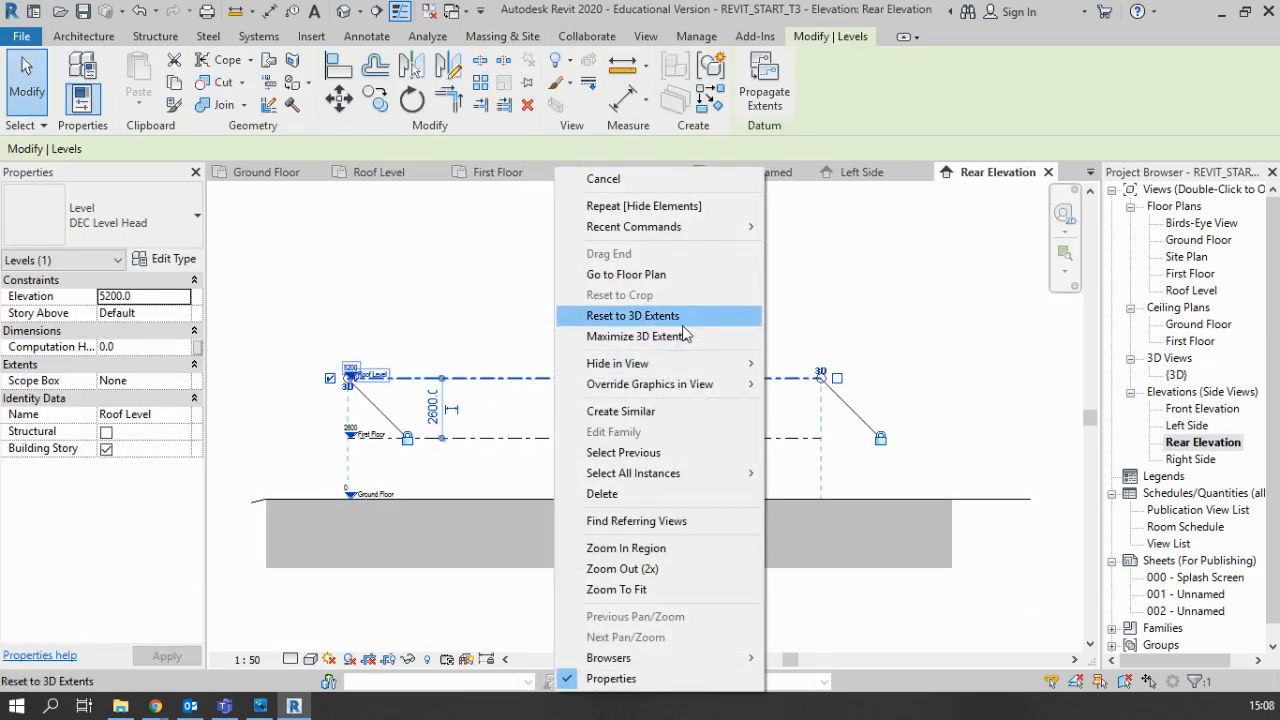
{"action": "mouse_move", "coordinate": [703, 366]}
{"action": "left_click", "coordinate": [849, 388]}
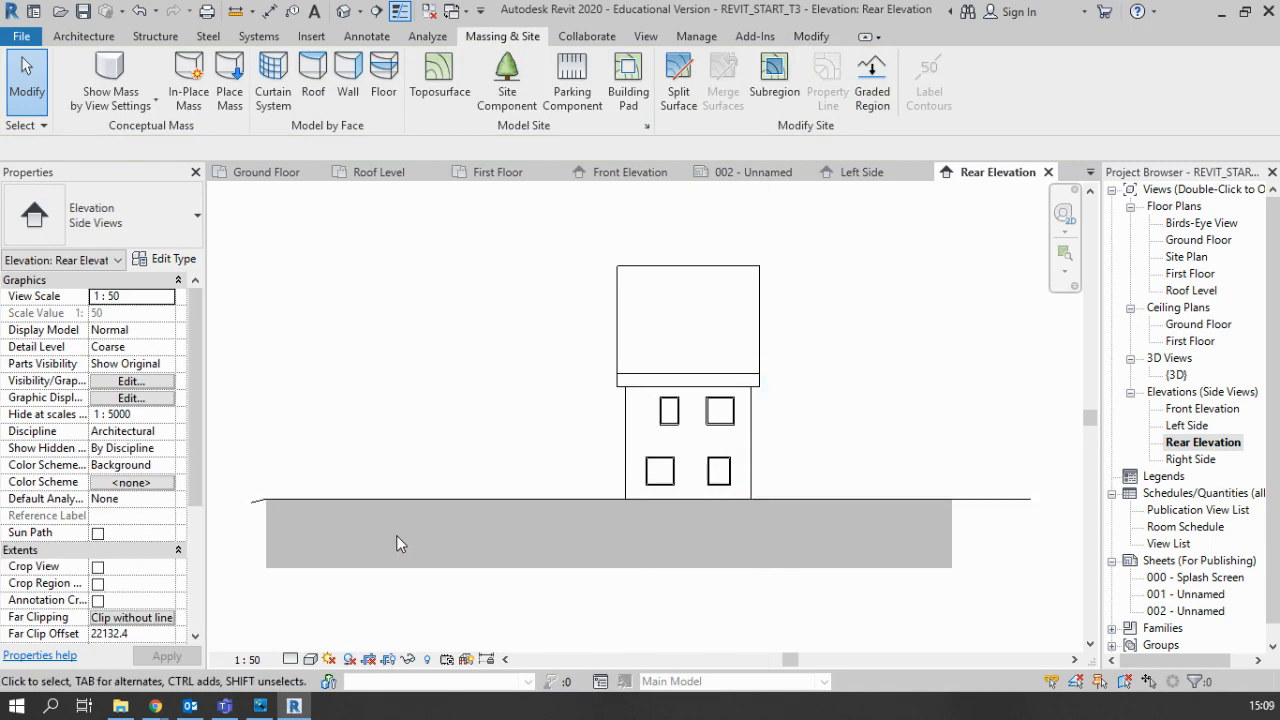
Crop the Rear Elevation closely around the house on both sides and below, and hide the crop boundary
{"action": "left_click", "coordinate": [389, 662]}
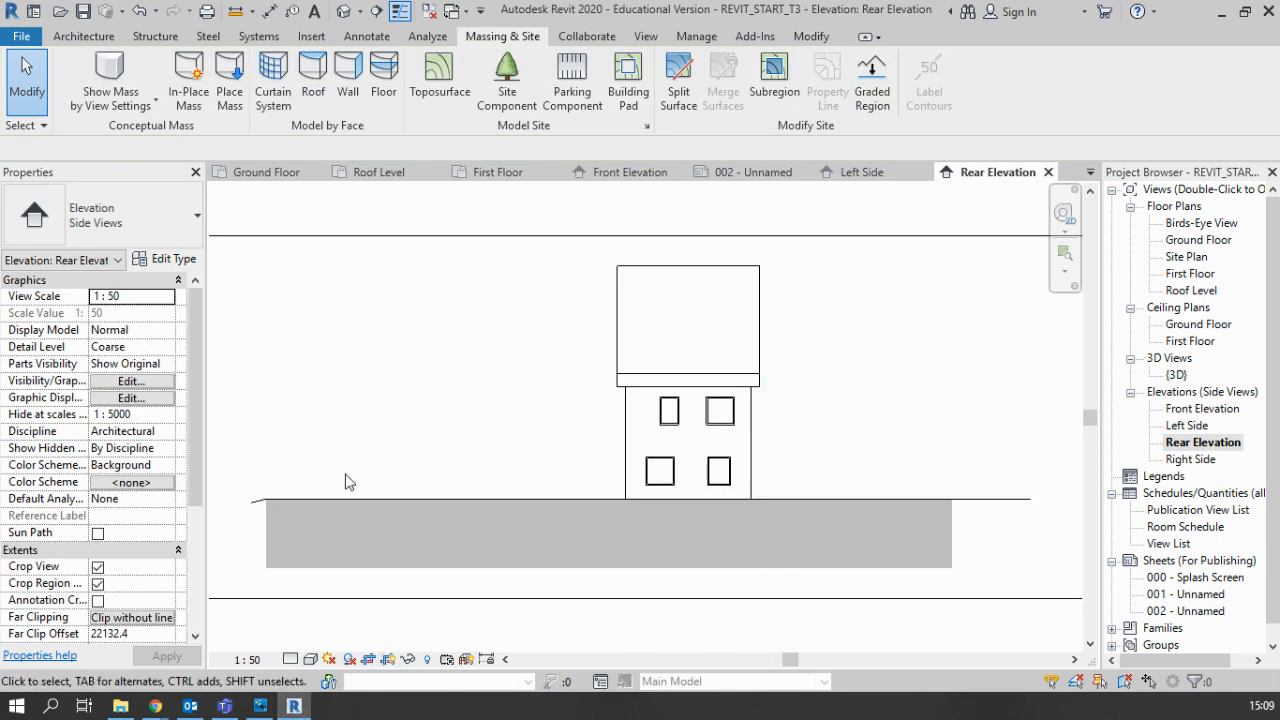
{"action": "scroll", "coordinate": [346, 480], "scroll_direction": "down", "scroll_amount": 2}
{"action": "left_click", "coordinate": [263, 445]}
{"action": "left_click_drag", "start_coordinate": [262, 445], "coordinate": [469, 445]}
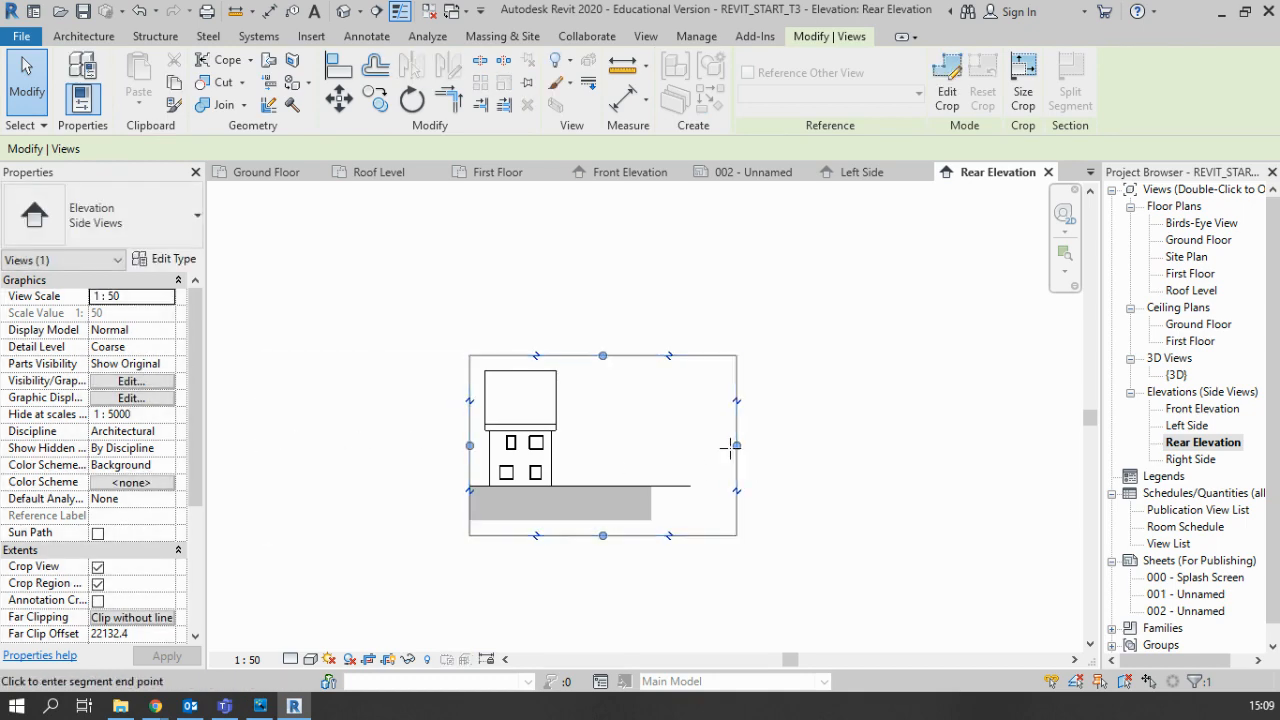
{"action": "left_click_drag", "start_coordinate": [736, 445], "coordinate": [573, 444]}
{"action": "left_click_drag", "start_coordinate": [521, 536], "coordinate": [521, 507]}
{"action": "left_click", "coordinate": [533, 568]}
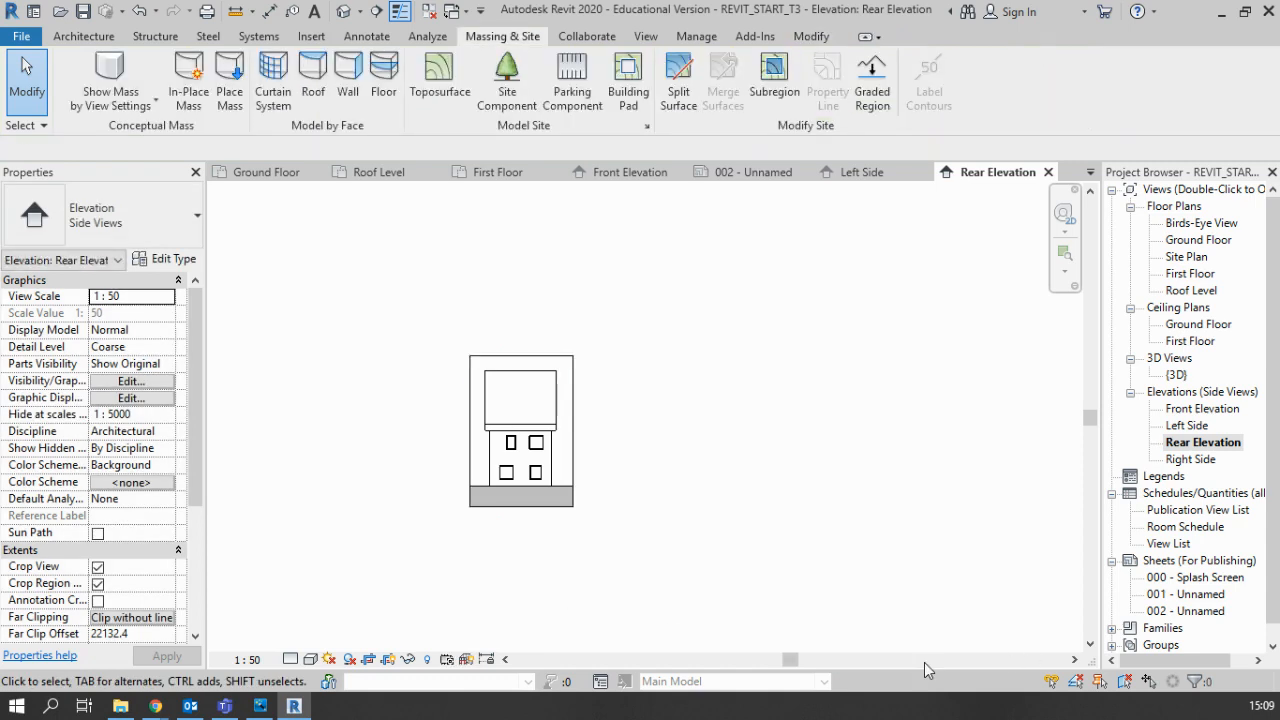
{"action": "left_click", "coordinate": [390, 660]}
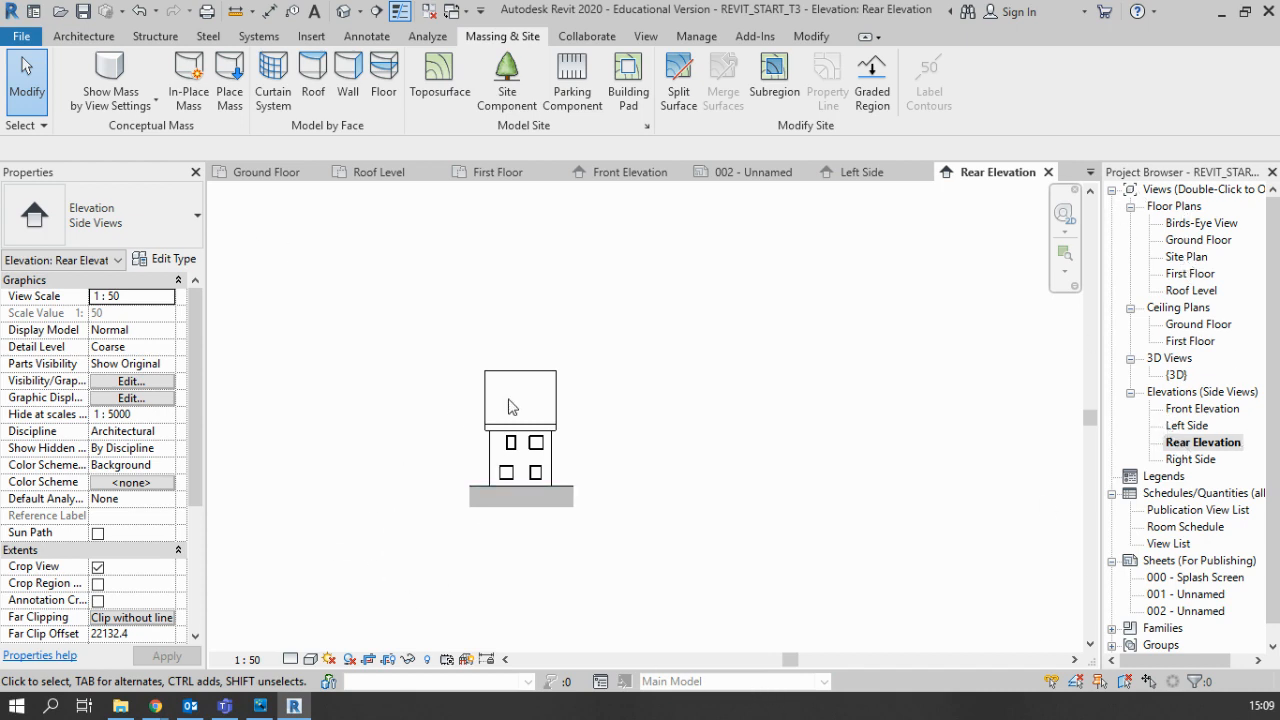
Open the Ground Floor plan and set its view scale to 1 : 100
{"action": "double_click", "coordinate": [1184, 241]}
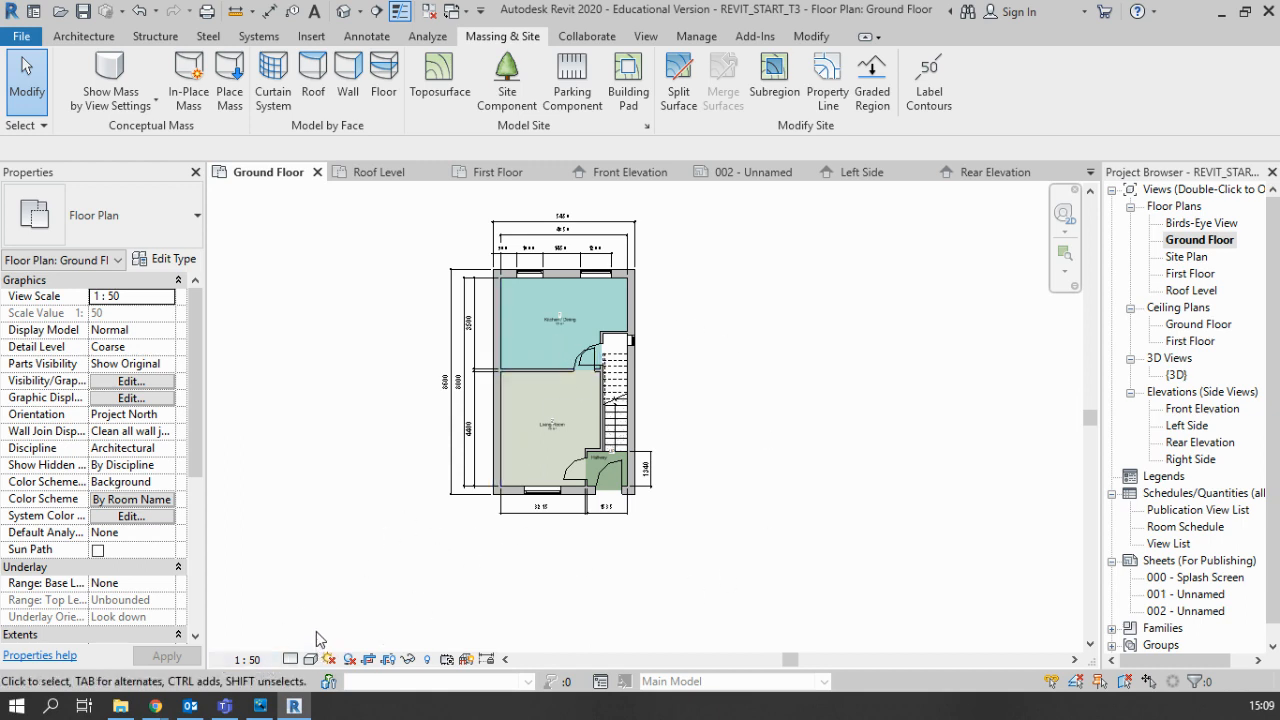
{"action": "left_click", "coordinate": [267, 663]}
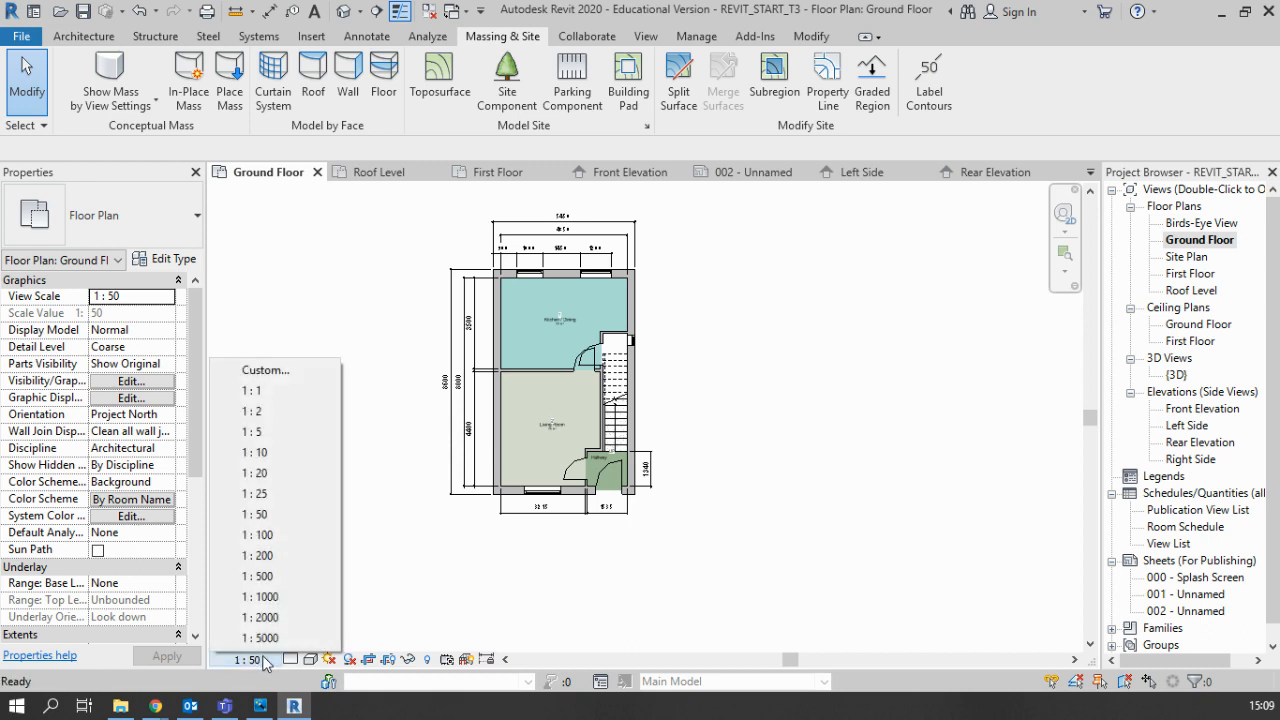
{"action": "left_click", "coordinate": [463, 603]}
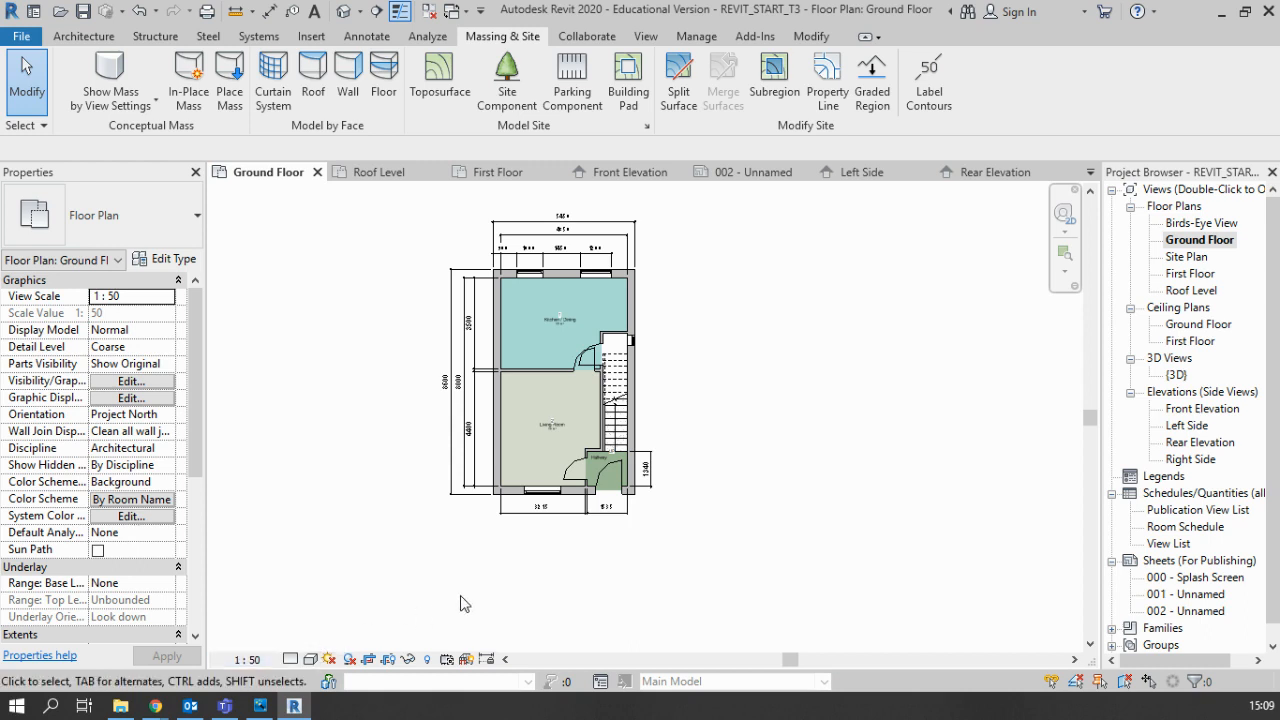
{"action": "left_click", "coordinate": [247, 661]}
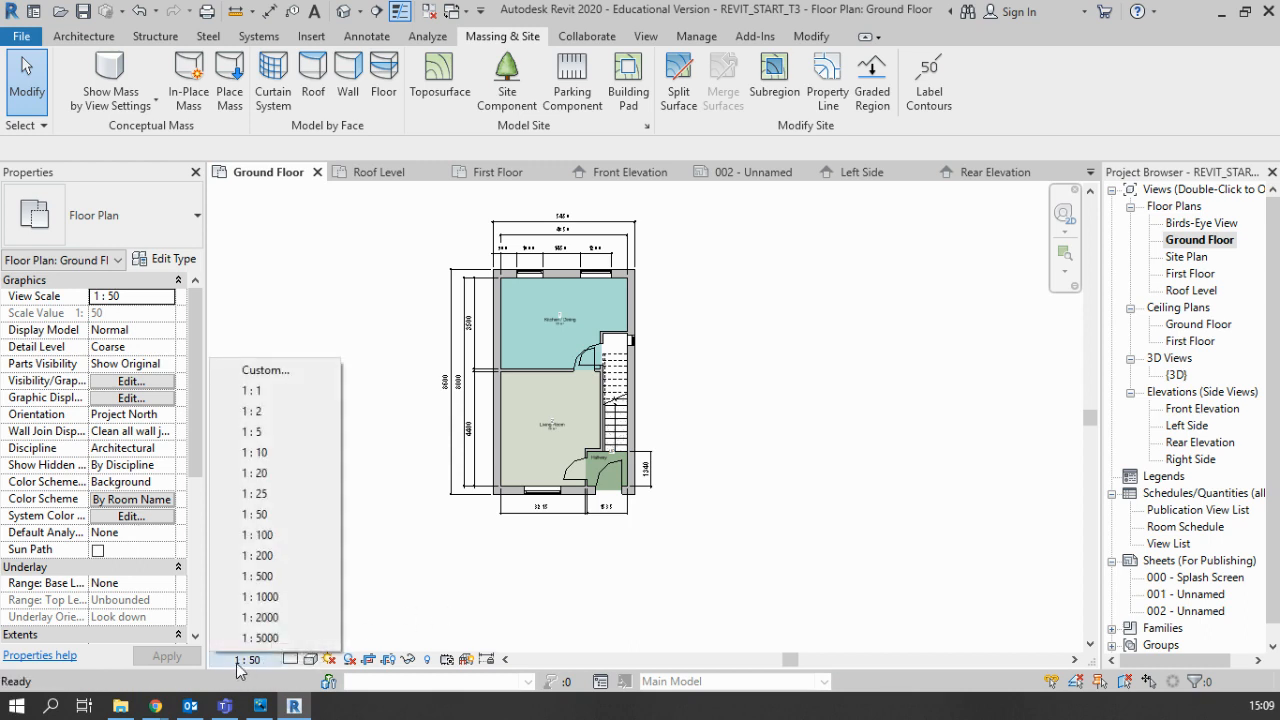
{"action": "left_click", "coordinate": [282, 540]}
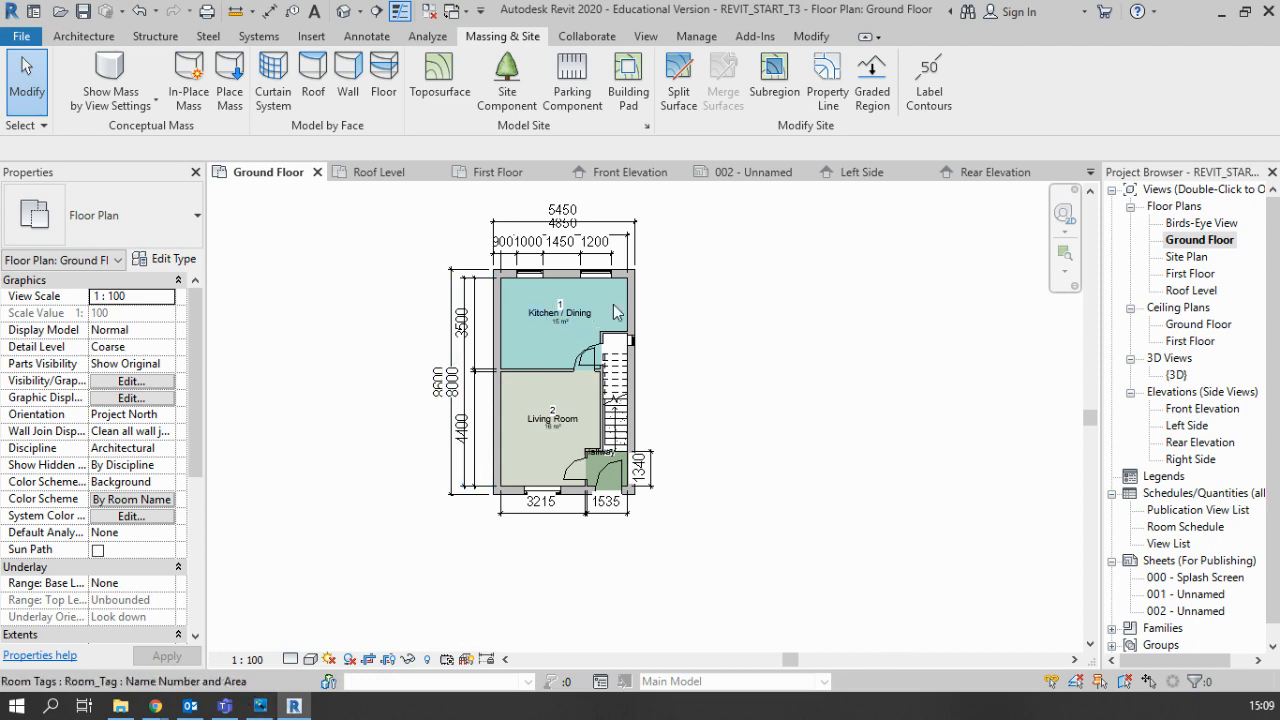
Move the text and line of the overall 5450 dimension above the plan farther up, clear of the 4850 dimension
{"action": "scroll", "coordinate": [567, 222], "scroll_direction": "up", "scroll_amount": 4}
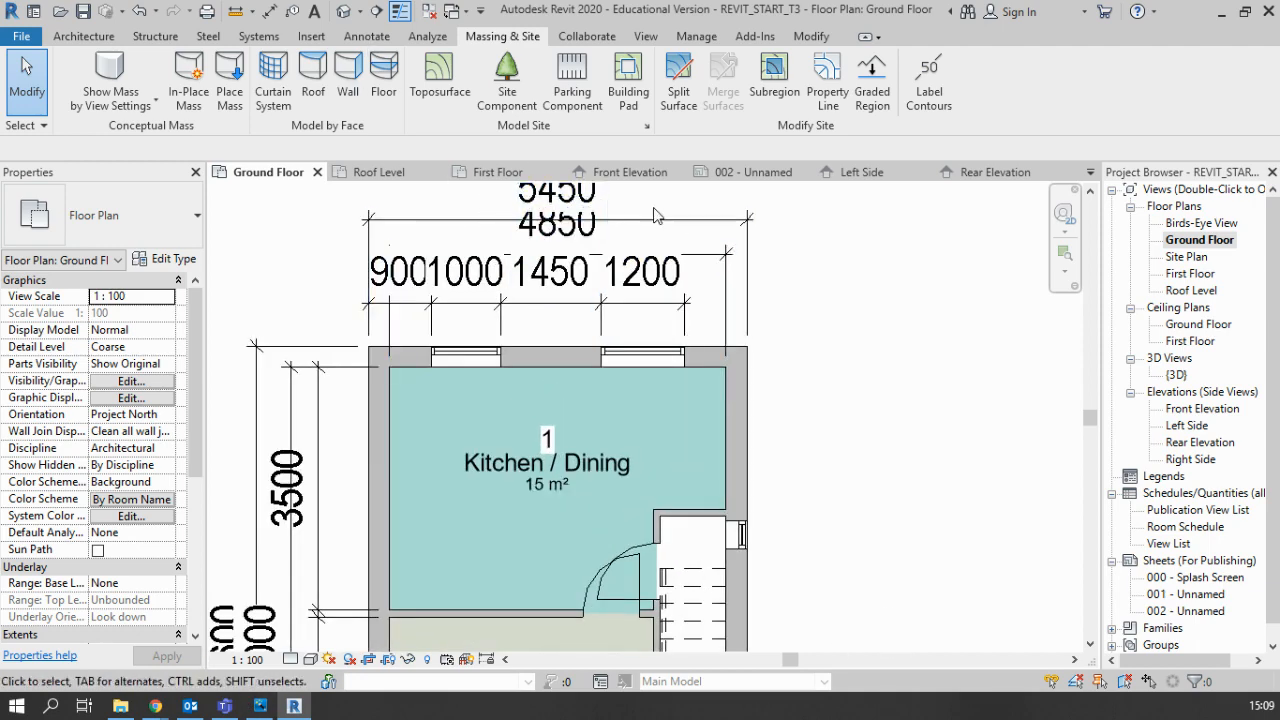
{"action": "middle_click_drag", "start_coordinate": [757, 277], "coordinate": [757, 433]}
{"action": "left_click", "coordinate": [643, 373]}
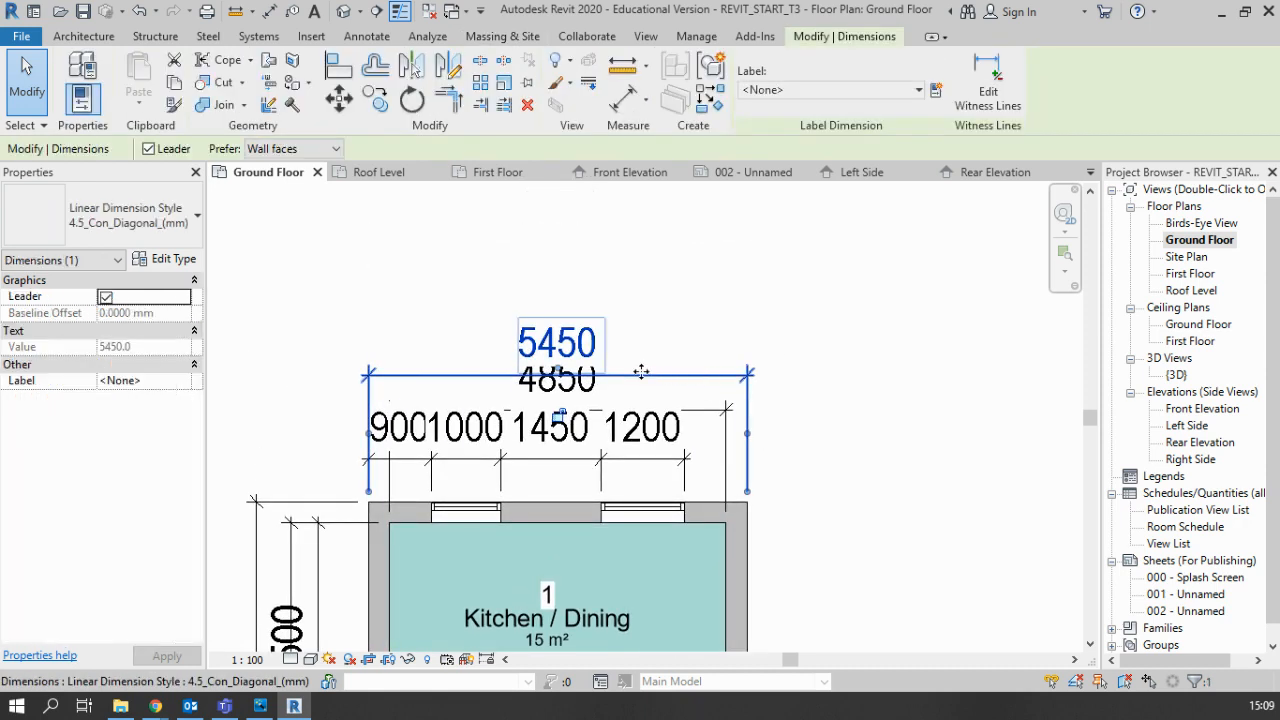
{"action": "left_click_drag", "start_coordinate": [563, 378], "coordinate": [563, 334]}
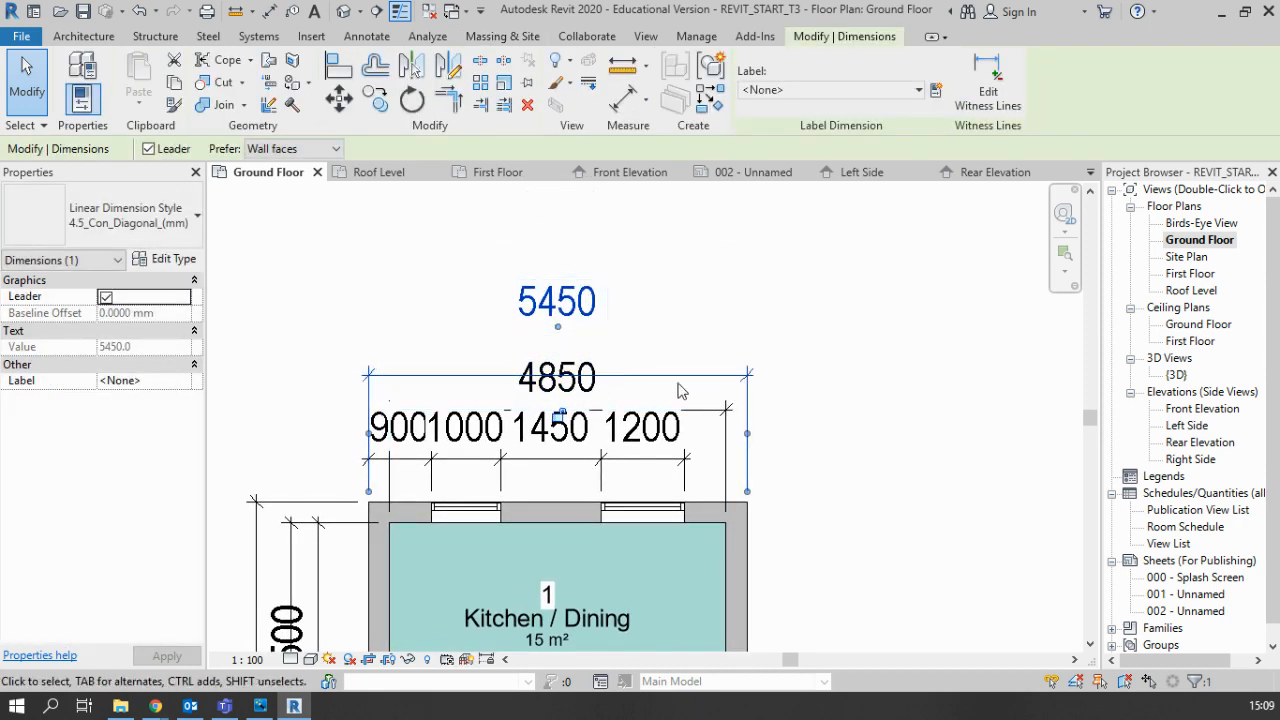
{"action": "left_click_drag", "start_coordinate": [703, 379], "coordinate": [700, 345]}
Move the overall 8600 dimension farther left of the plan, clear of the 8000 dimension
{"action": "scroll", "coordinate": [806, 450], "scroll_direction": "down", "scroll_amount": 1}
{"action": "middle_click_drag", "start_coordinate": [806, 480], "coordinate": [797, 316]}
{"action": "scroll", "coordinate": [613, 430], "scroll_direction": "down", "scroll_amount": 2}
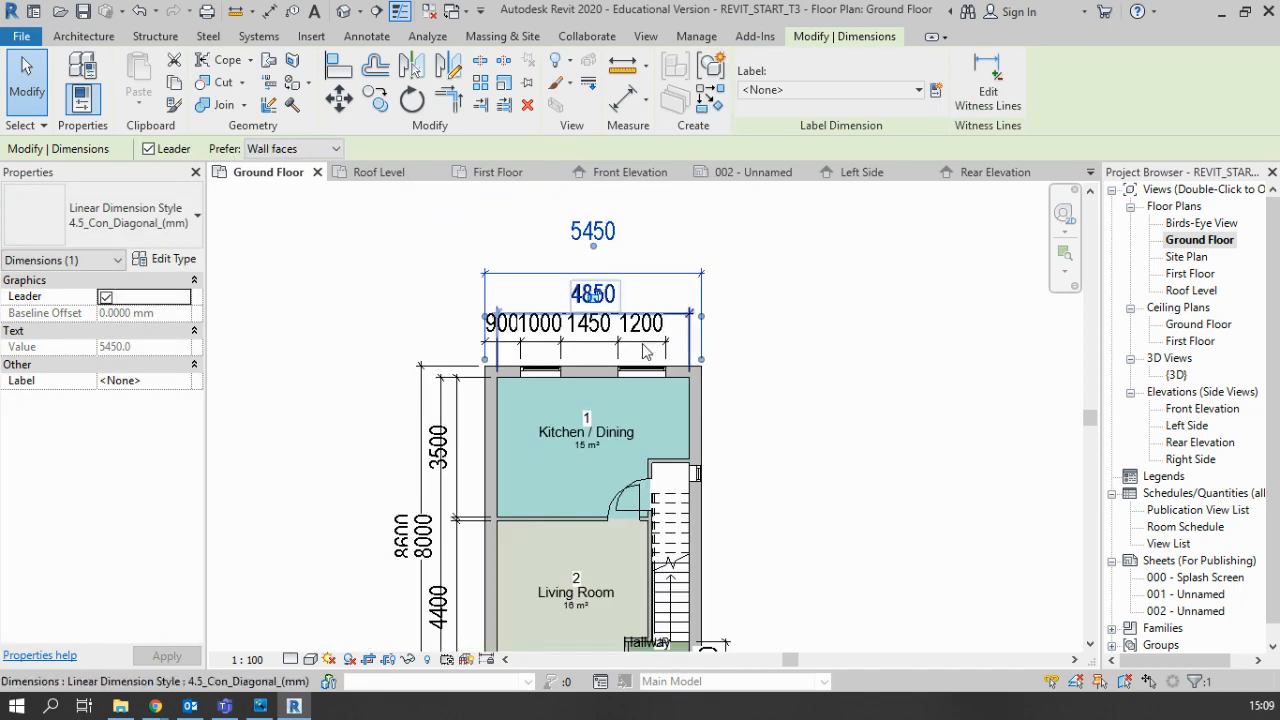
{"action": "middle_click_drag", "start_coordinate": [424, 602], "coordinate": [450, 415]}
{"action": "left_click", "coordinate": [449, 432]}
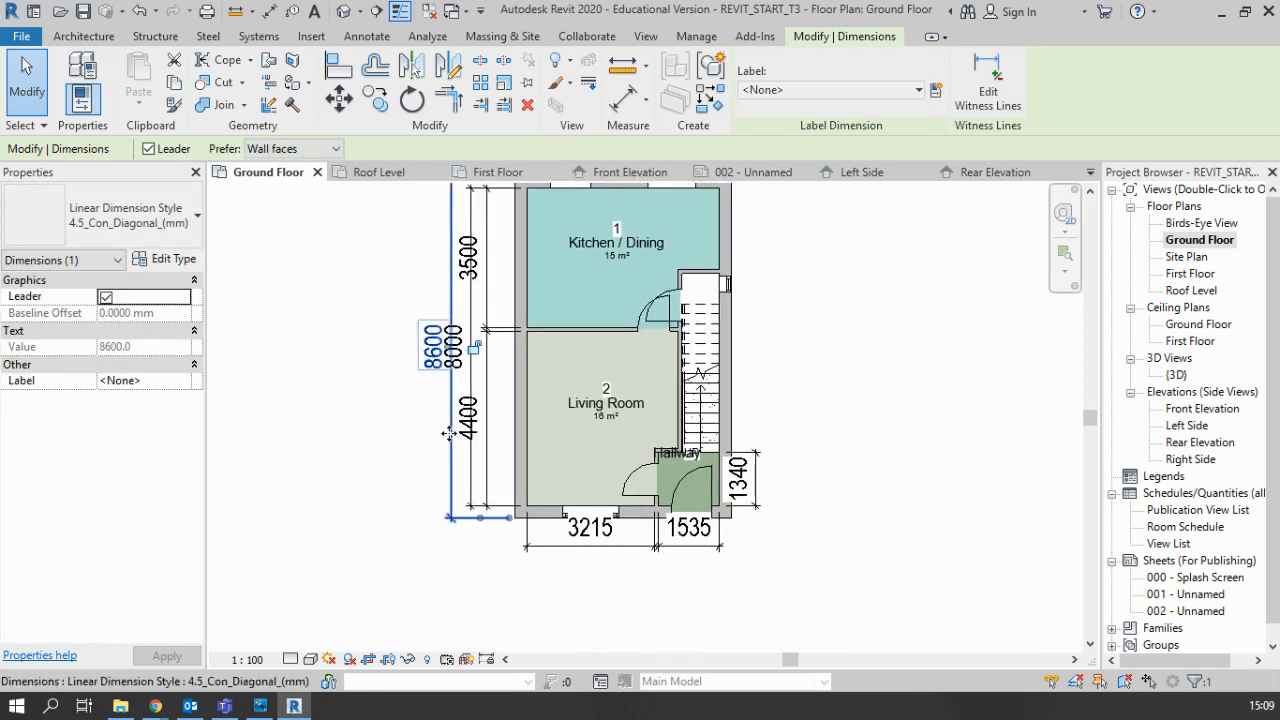
{"action": "left_click_drag", "start_coordinate": [429, 437], "coordinate": [419, 437]}
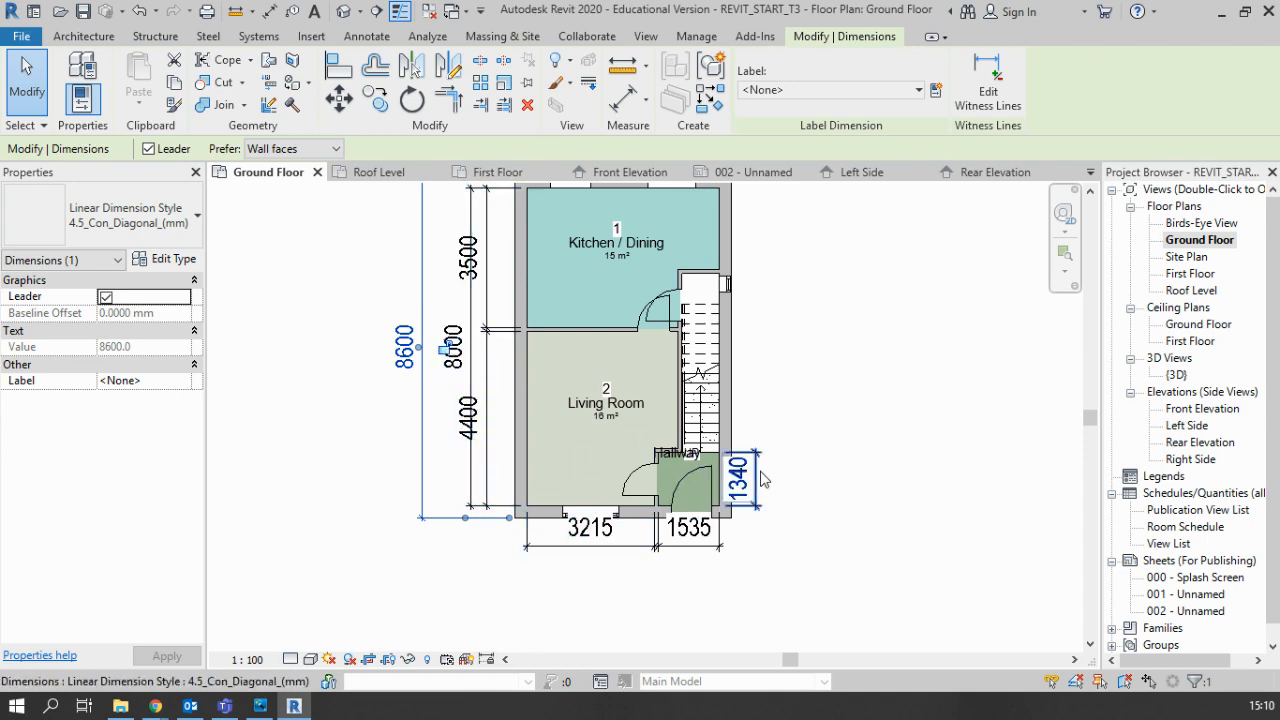
Move the hallway's 1340 and 1535 dimensions and the living room's 3215 dimension farther out from the walls
{"action": "left_click_drag", "start_coordinate": [762, 480], "coordinate": [790, 480]}
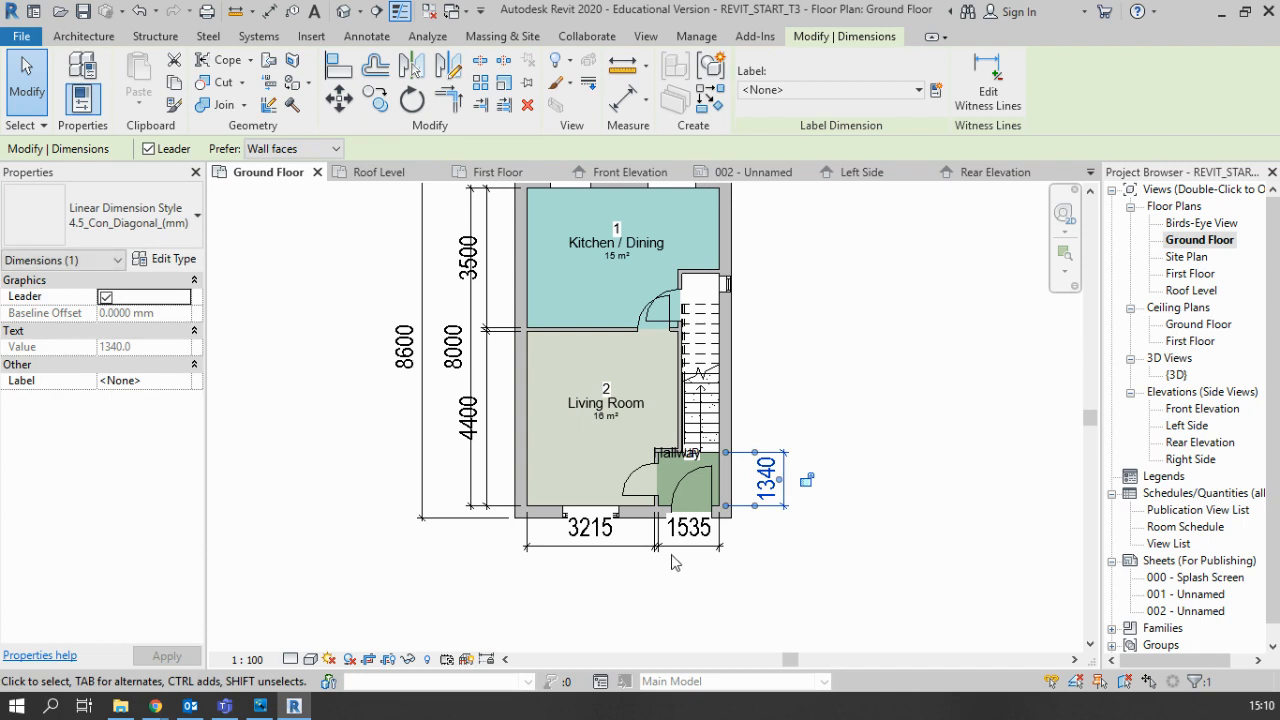
{"action": "left_click_drag", "start_coordinate": [686, 549], "coordinate": [688, 578]}
{"action": "left_click", "coordinate": [561, 543]}
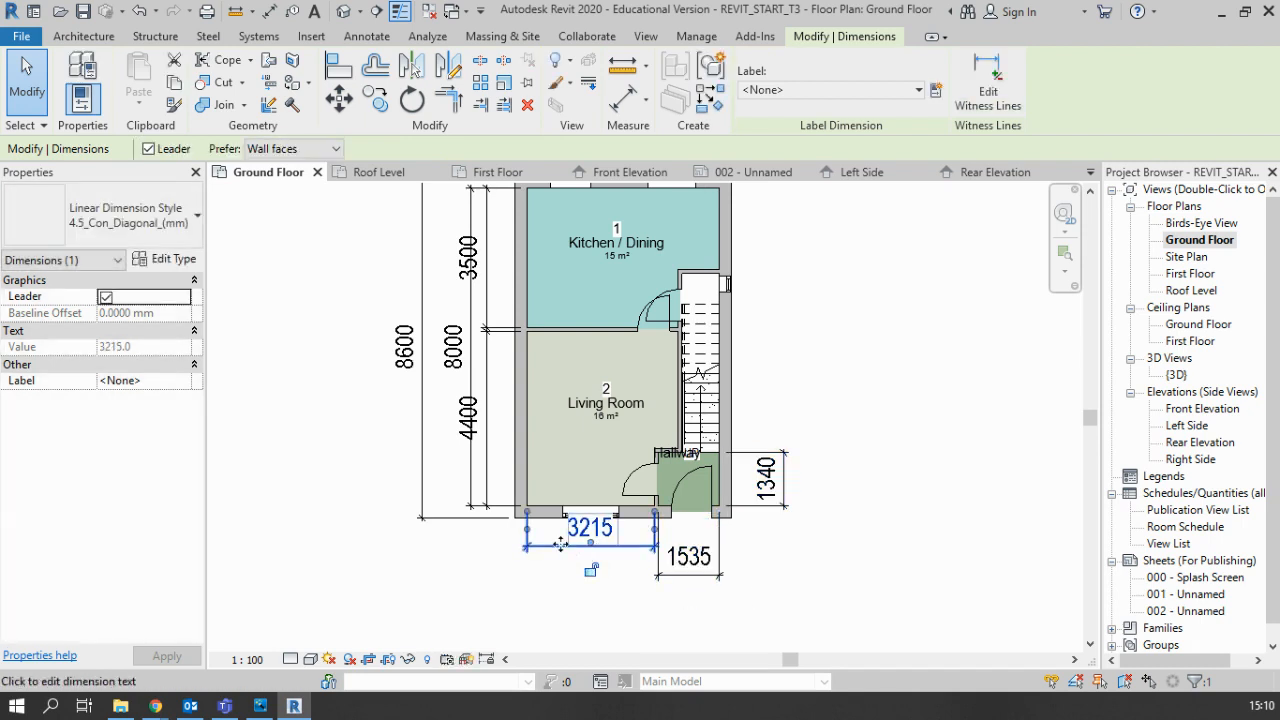
{"action": "left_click_drag", "start_coordinate": [561, 543], "coordinate": [561, 575]}
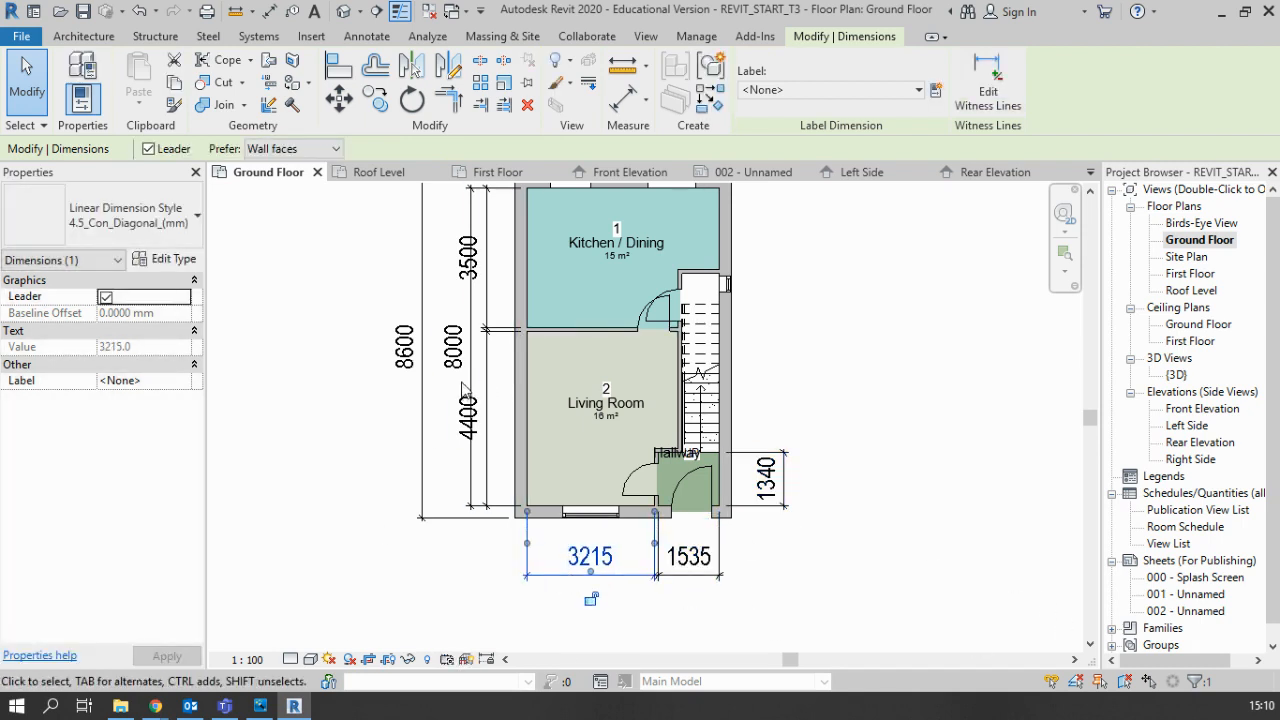
Move the 8000 and overall 8600 dimensions farther left of the plan so their lines and text are more widely spaced
{"action": "left_click_drag", "start_coordinate": [468, 400], "coordinate": [398, 408]}
{"action": "scroll", "coordinate": [662, 440], "scroll_direction": "down", "scroll_amount": 3}
{"action": "middle_click_drag", "start_coordinate": [720, 370], "coordinate": [697, 472]}
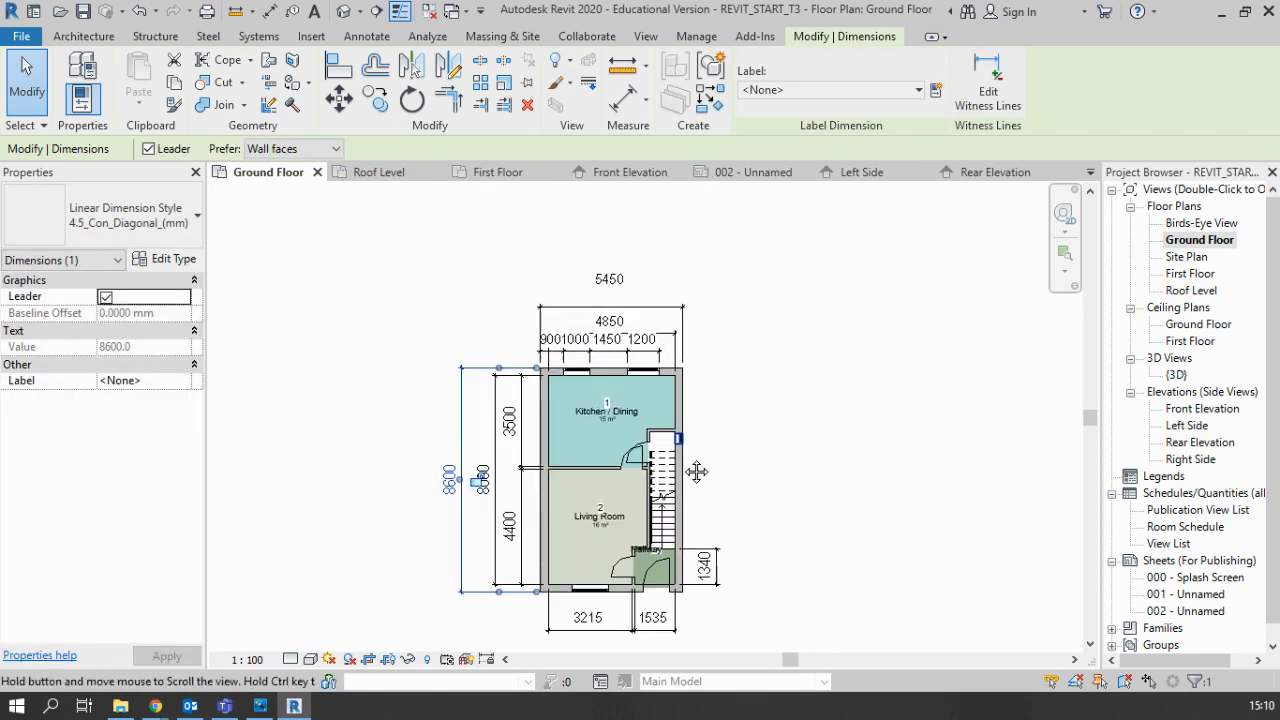
Delete the 900, 1000, 1450 and 1200 window dimension string above the kitchen's top wall
{"action": "scroll", "coordinate": [645, 270], "scroll_direction": "up", "scroll_amount": 3}
{"action": "key", "text": "Escape"}
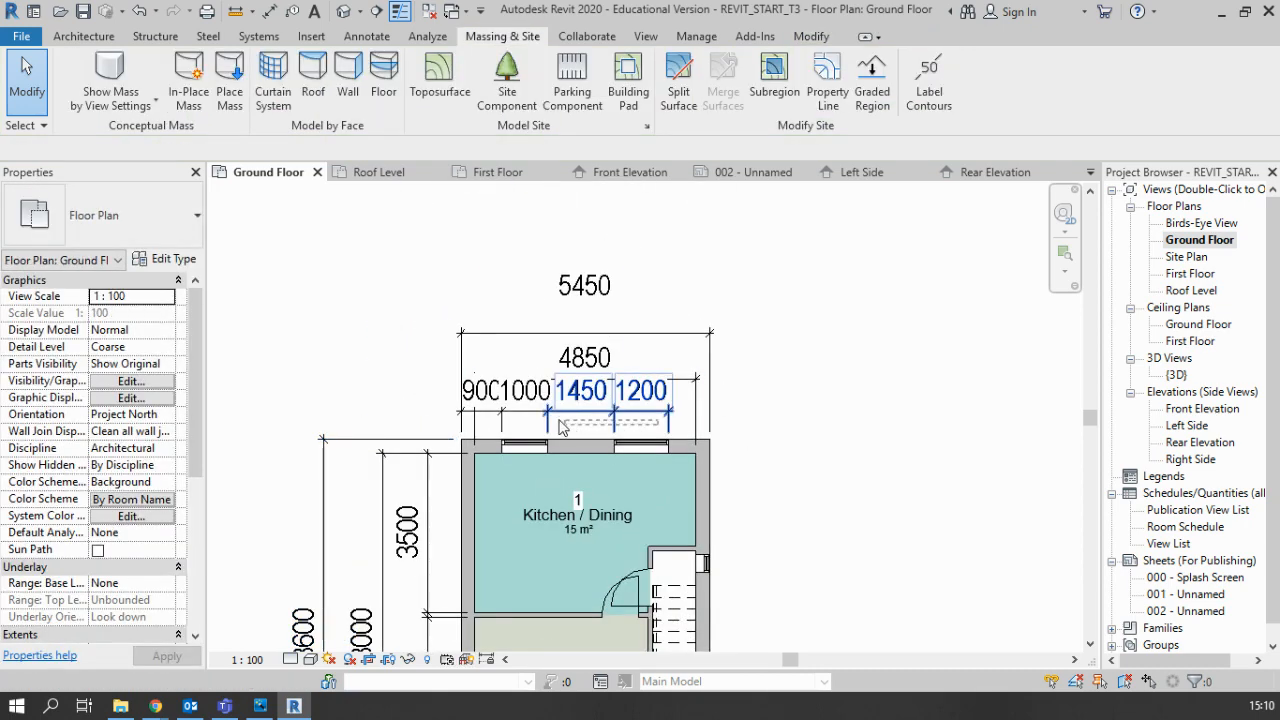
{"action": "left_click", "coordinate": [499, 422]}
{"action": "key", "text": "Delete"}
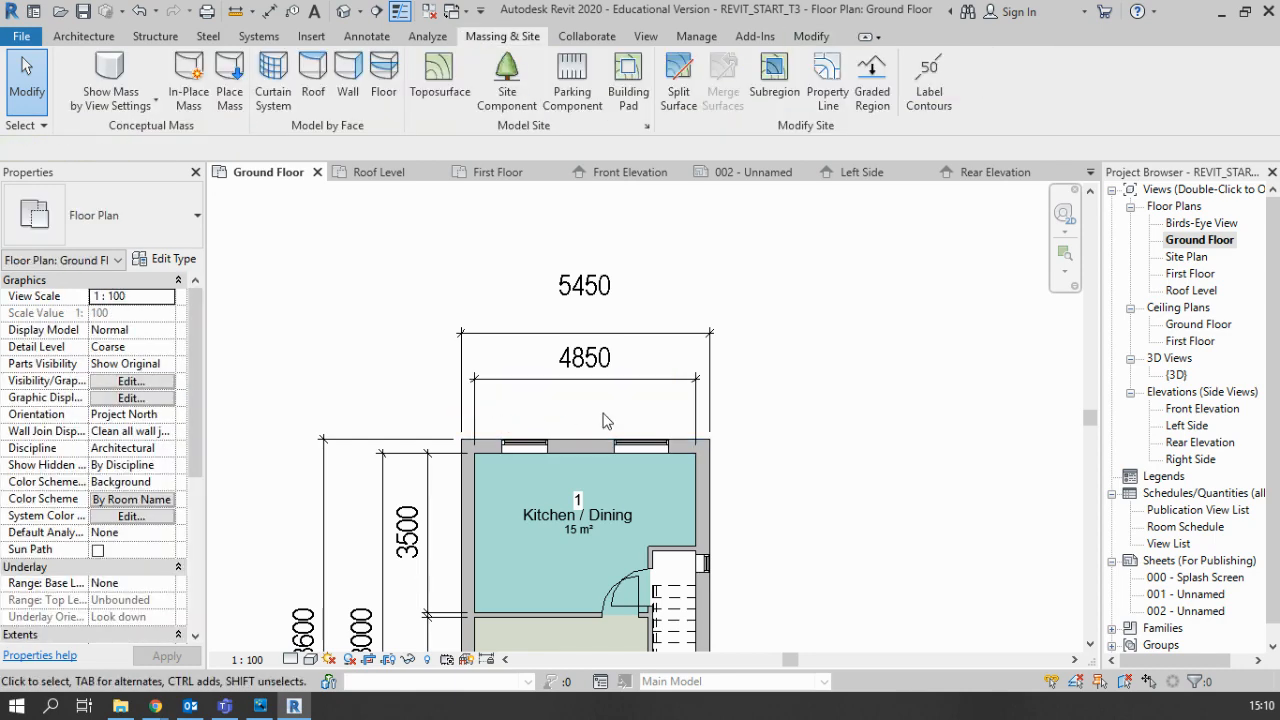
{"action": "scroll", "coordinate": [657, 459], "scroll_direction": "down", "scroll_amount": 2}
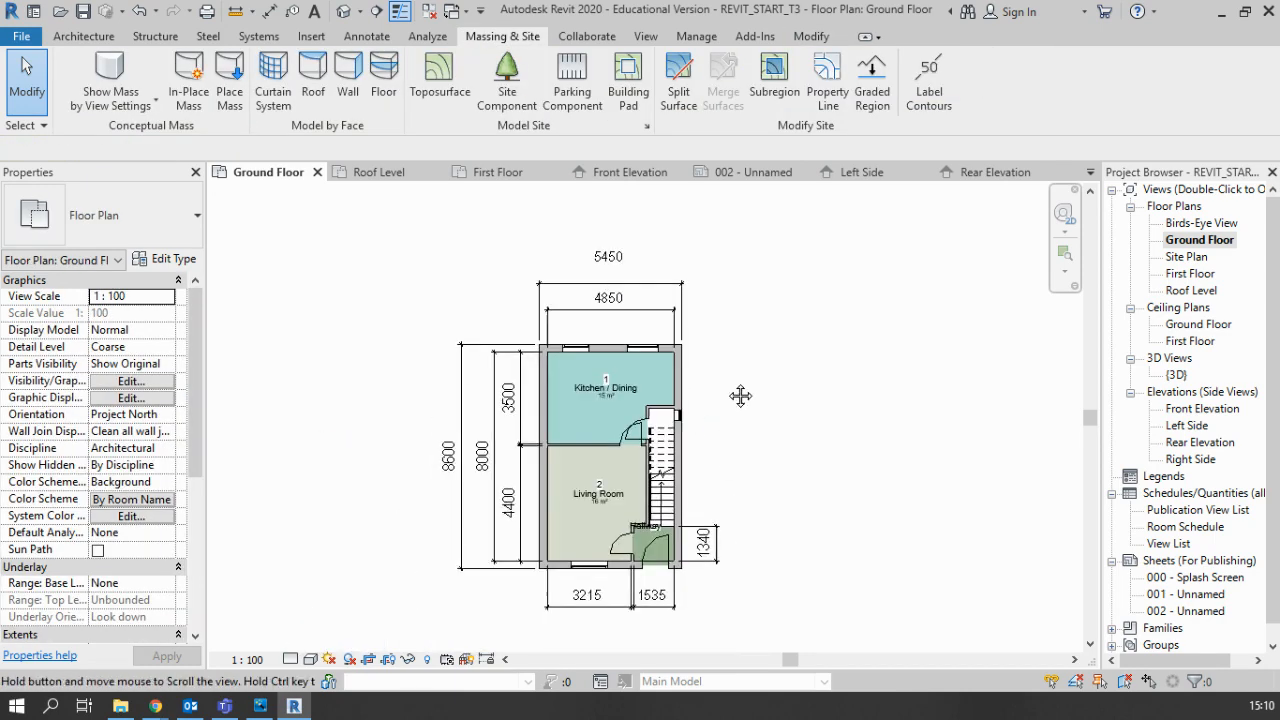
Open the First Floor plan and set its view scale to 1 : 100
{"action": "left_click", "coordinate": [1187, 258]}
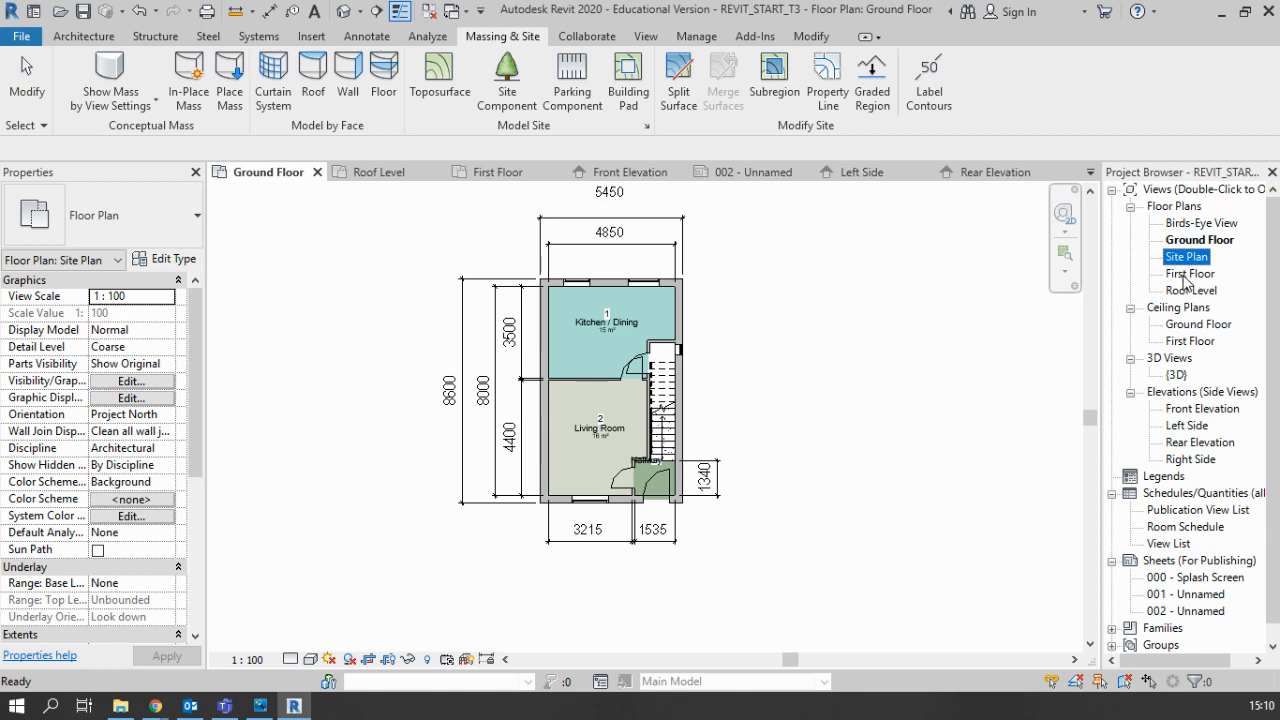
{"action": "double_click", "coordinate": [1189, 275]}
{"action": "left_click", "coordinate": [247, 659]}
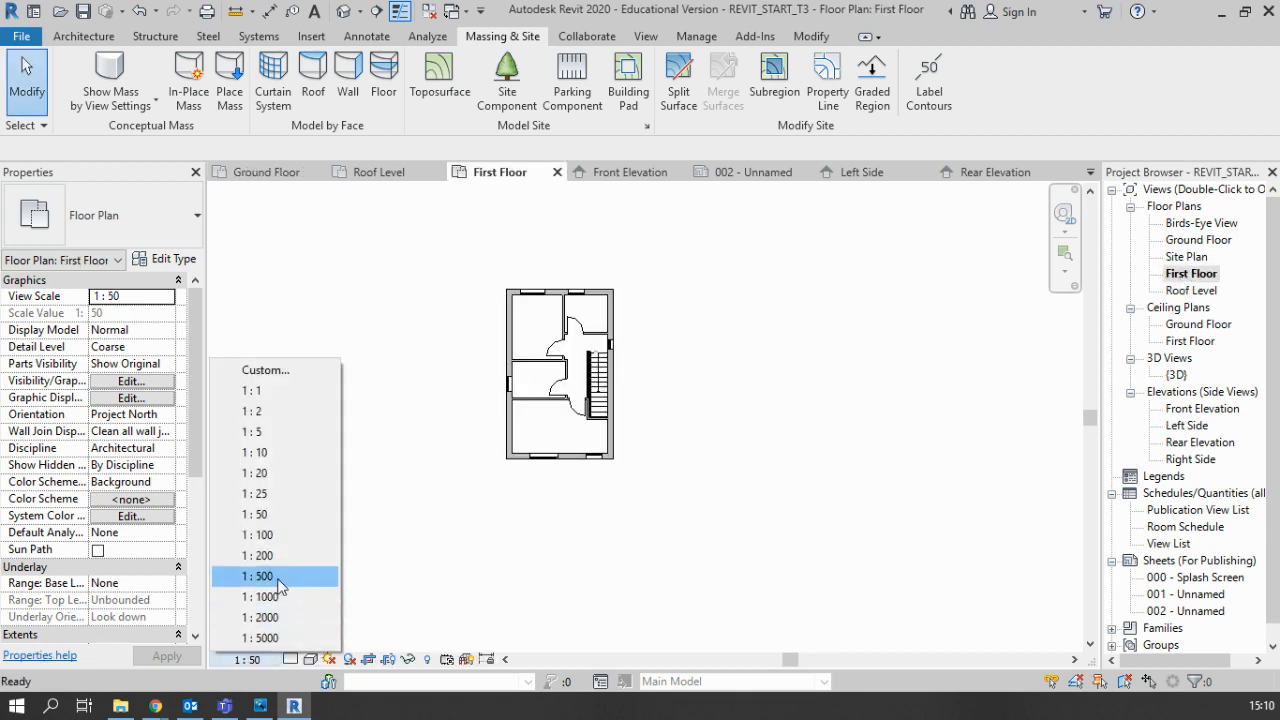
{"action": "left_click", "coordinate": [292, 537]}
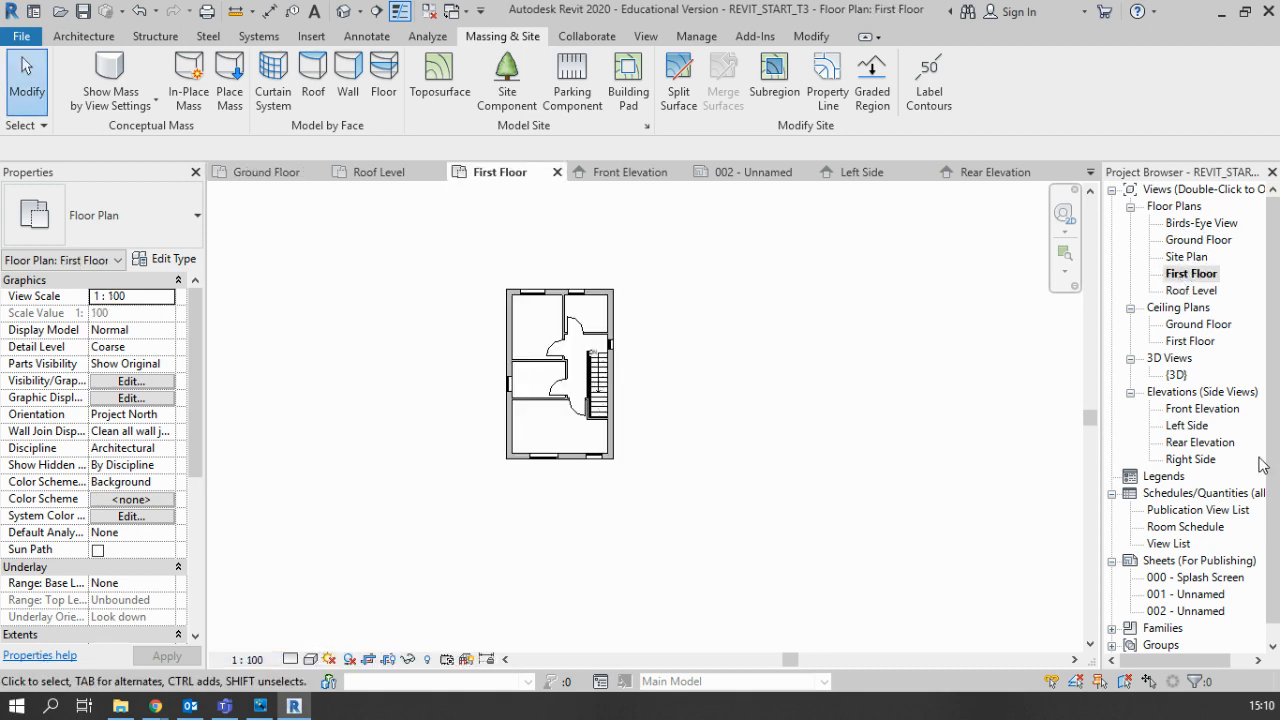
Set the view scale of both the Front Elevation and the Rear Elevation to 1 : 100
{"action": "double_click", "coordinate": [1200, 410]}
{"action": "left_click", "coordinate": [247, 659]}
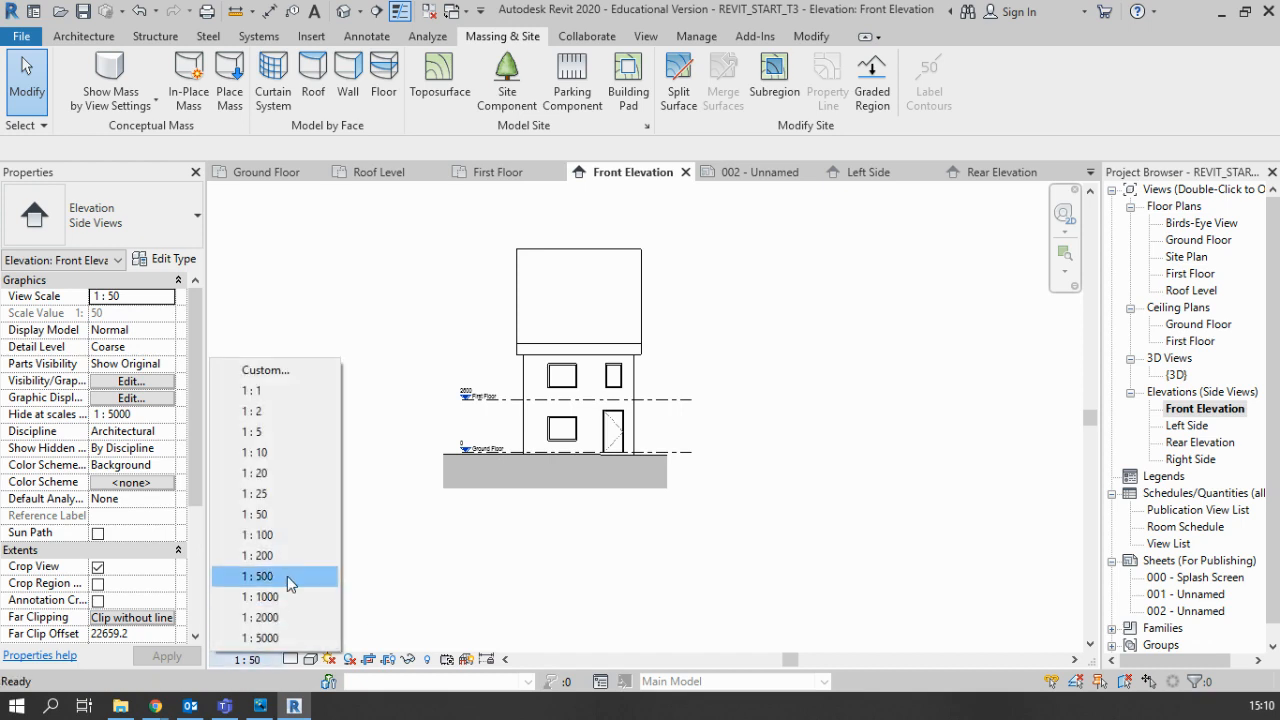
{"action": "left_click", "coordinate": [290, 537]}
{"action": "double_click", "coordinate": [1187, 425]}
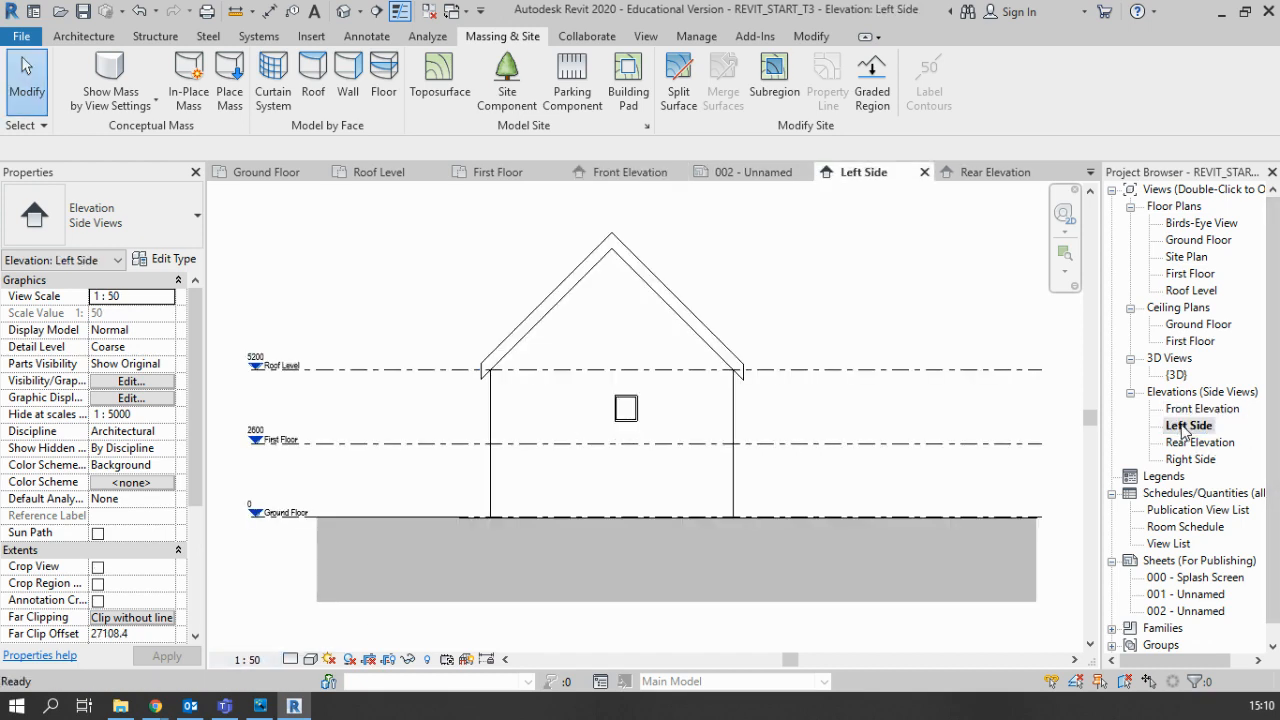
{"action": "double_click", "coordinate": [1200, 442]}
{"action": "left_click", "coordinate": [224, 659]}
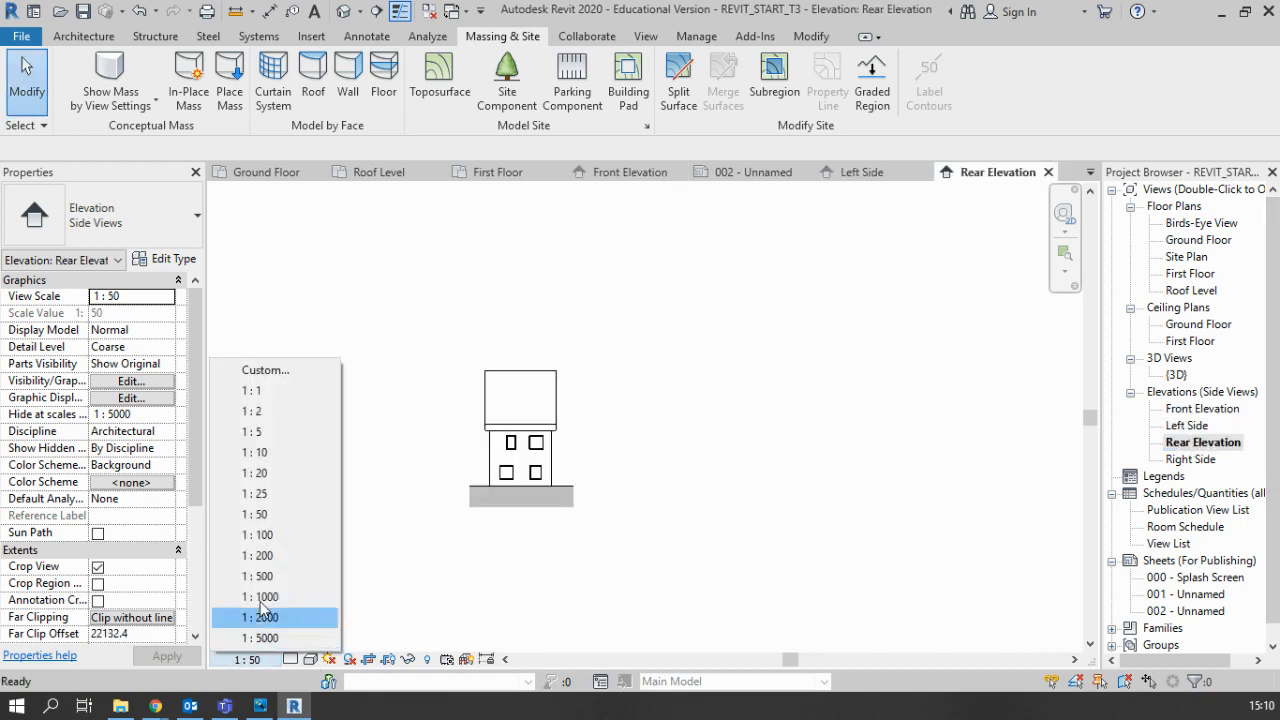
{"action": "left_click", "coordinate": [300, 532]}
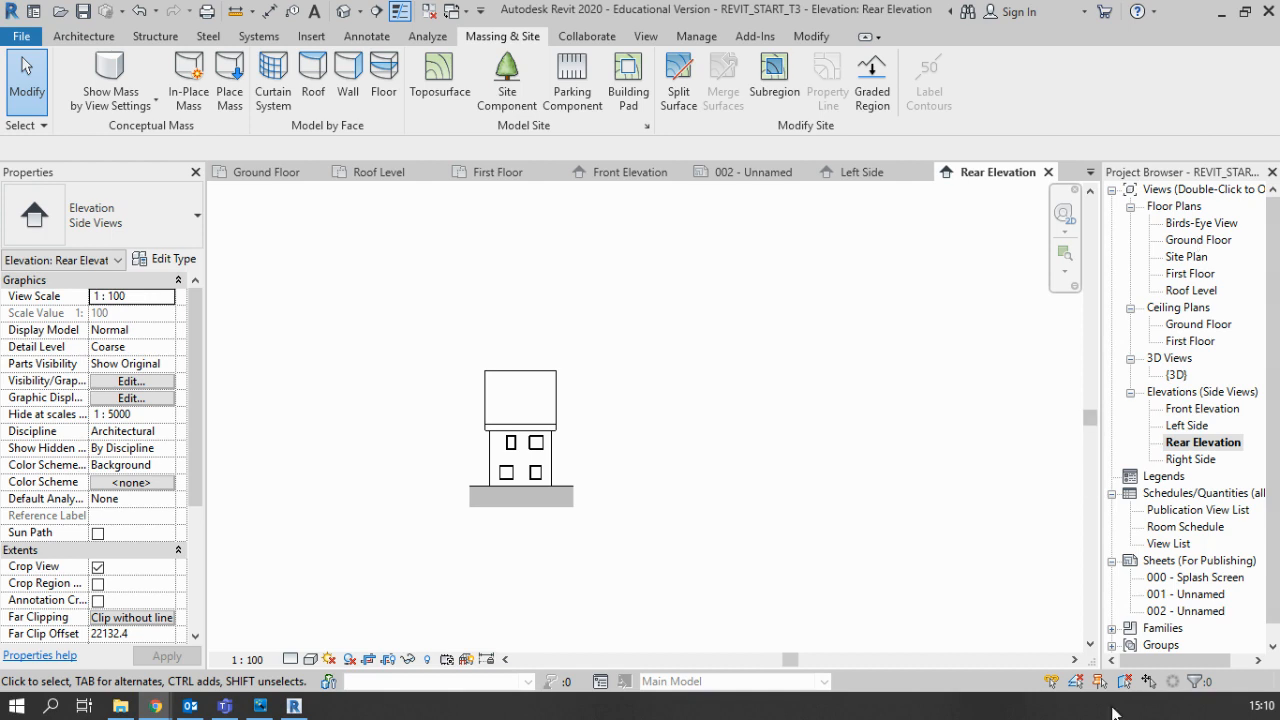
Open sheet 002 and place the Ground Floor plan at 1 : 100 in the sheet's lower-left corner
{"action": "scroll", "coordinate": [1160, 595], "scroll_direction": "down", "scroll_amount": 1}
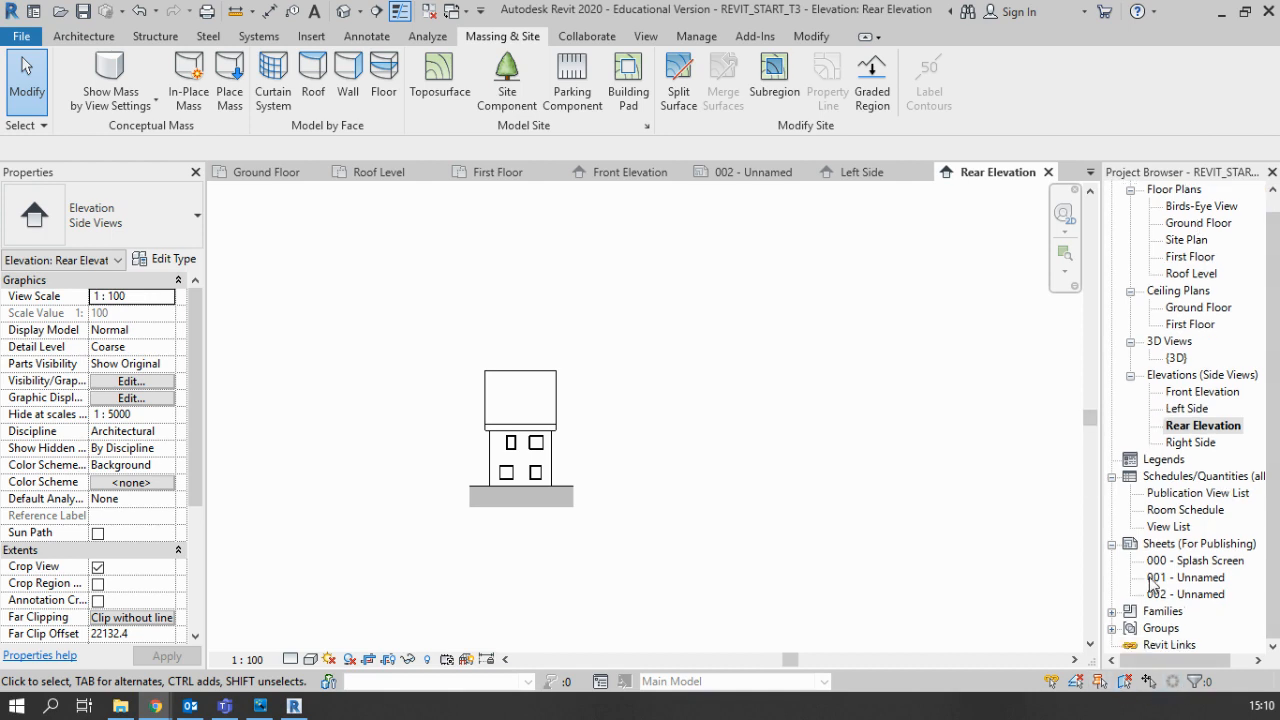
{"action": "double_click", "coordinate": [1205, 596]}
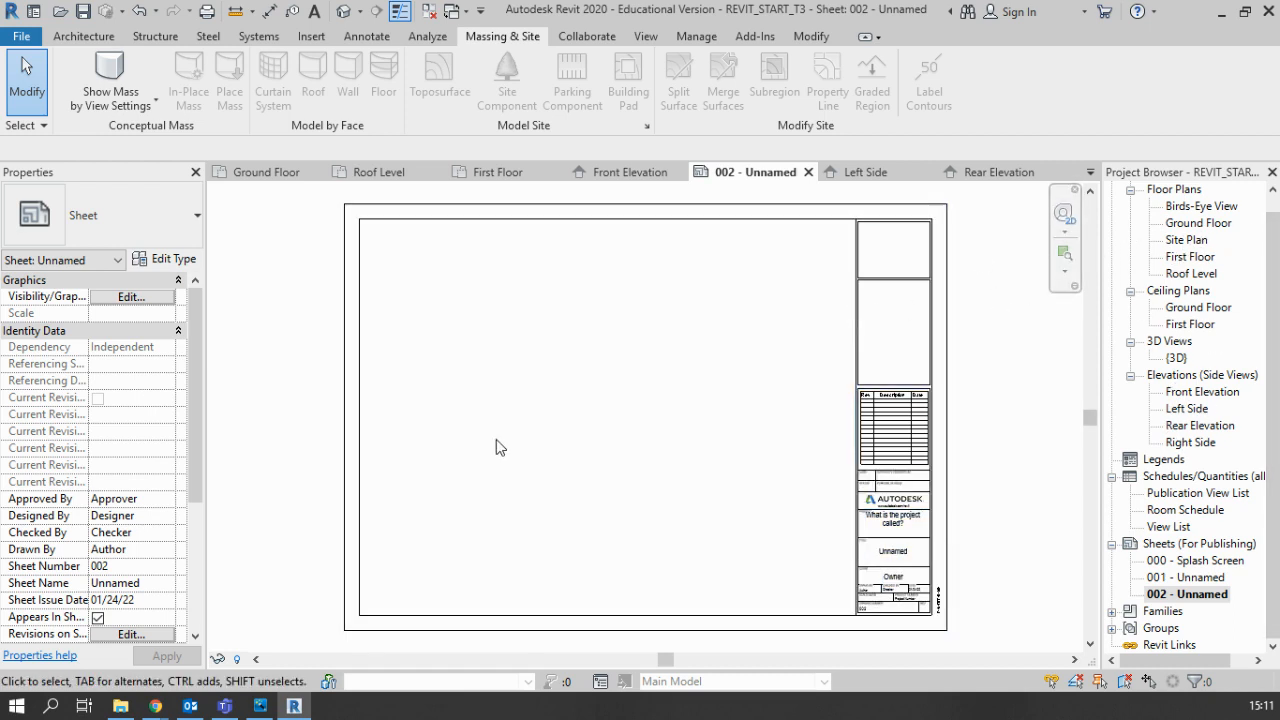
{"action": "left_click", "coordinate": [1188, 224]}
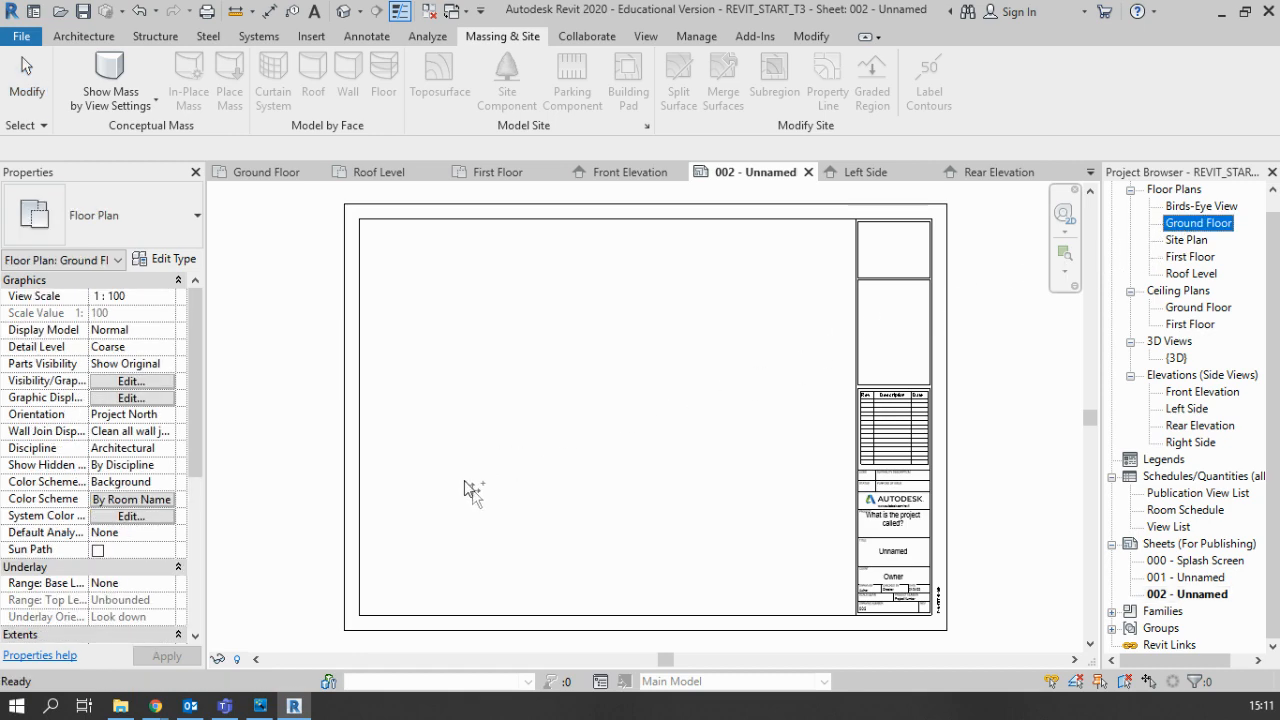
{"action": "left_click_drag", "start_coordinate": [464, 481], "coordinate": [457, 492]}
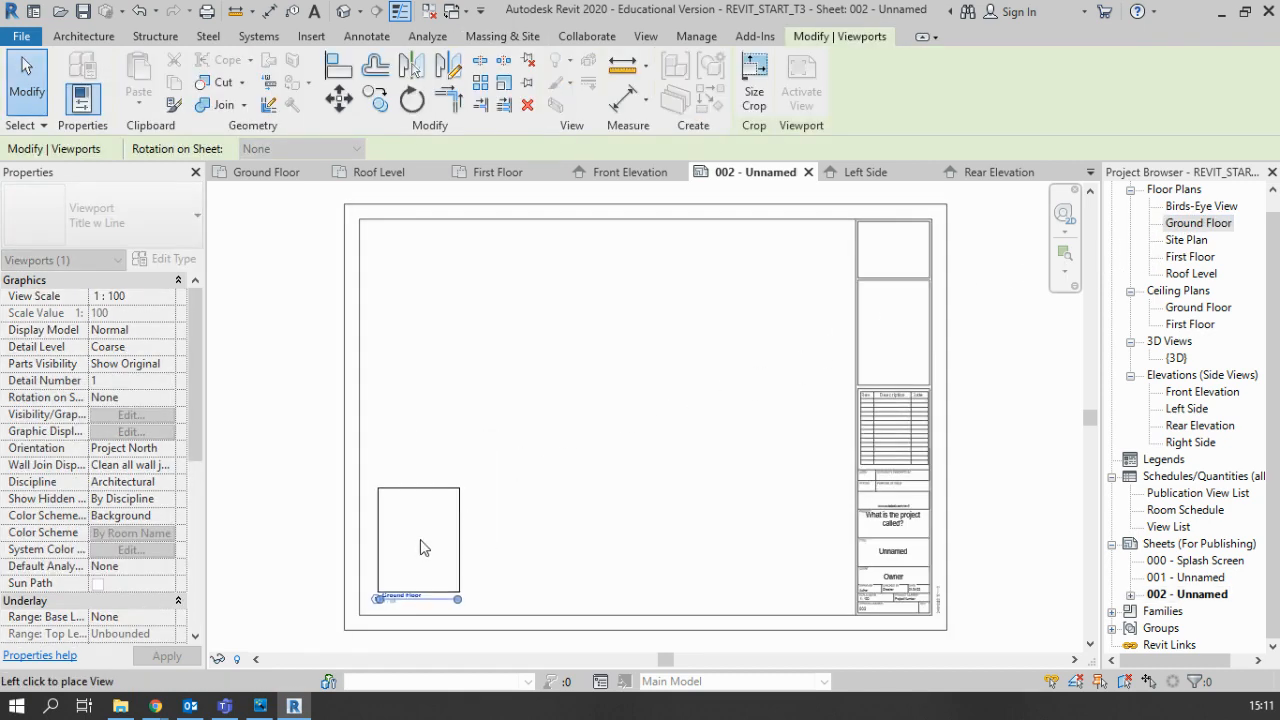
{"action": "left_click", "coordinate": [428, 547]}
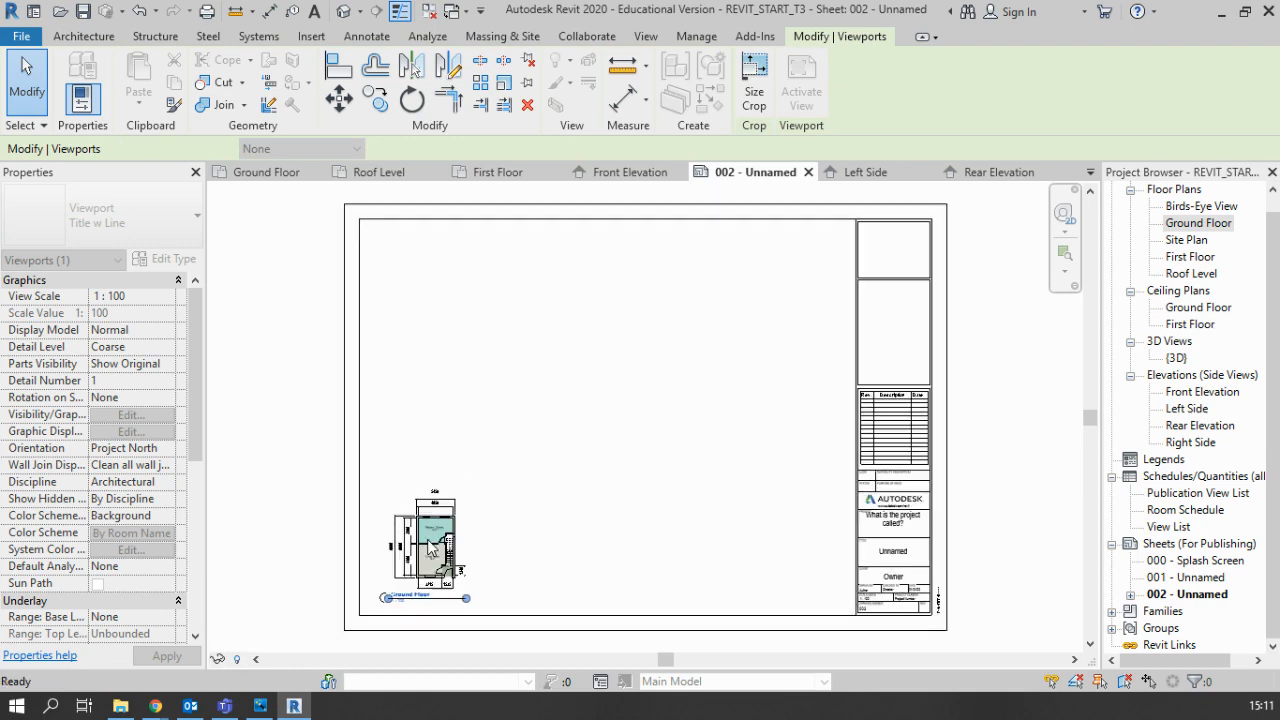
{"action": "left_click", "coordinate": [572, 637]}
{"action": "scroll", "coordinate": [560, 620], "scroll_direction": "up", "scroll_amount": 4}
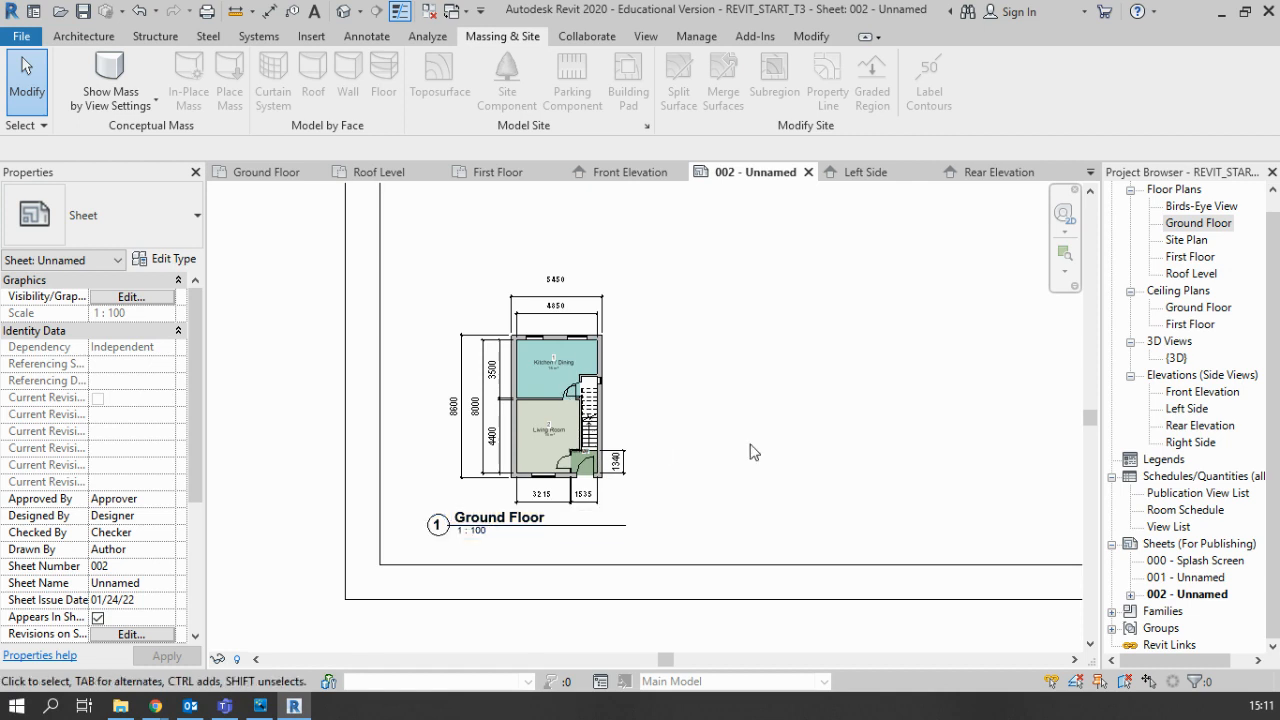
Try the viewport types Title No Line and No Title on the Ground Floor viewport, ending with Title No Line w Detail Ref
{"action": "left_click", "coordinate": [565, 423]}
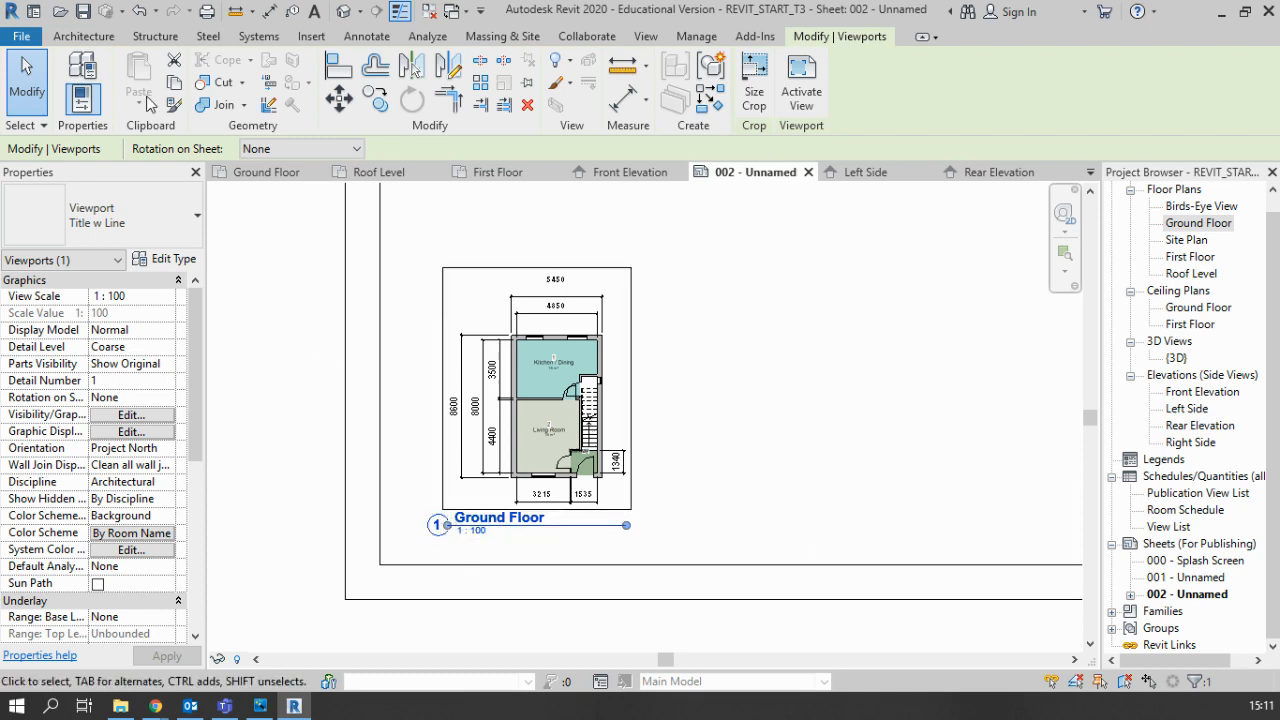
{"action": "left_click", "coordinate": [156, 220]}
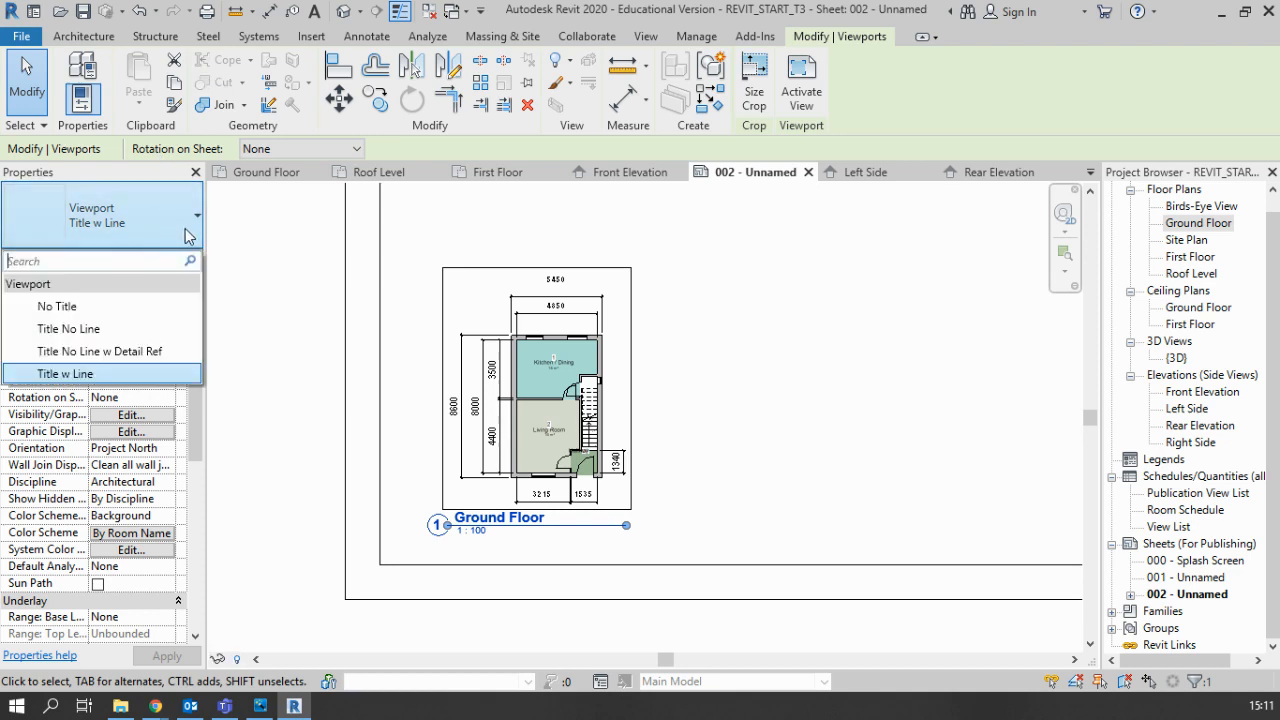
{"action": "left_click", "coordinate": [157, 326]}
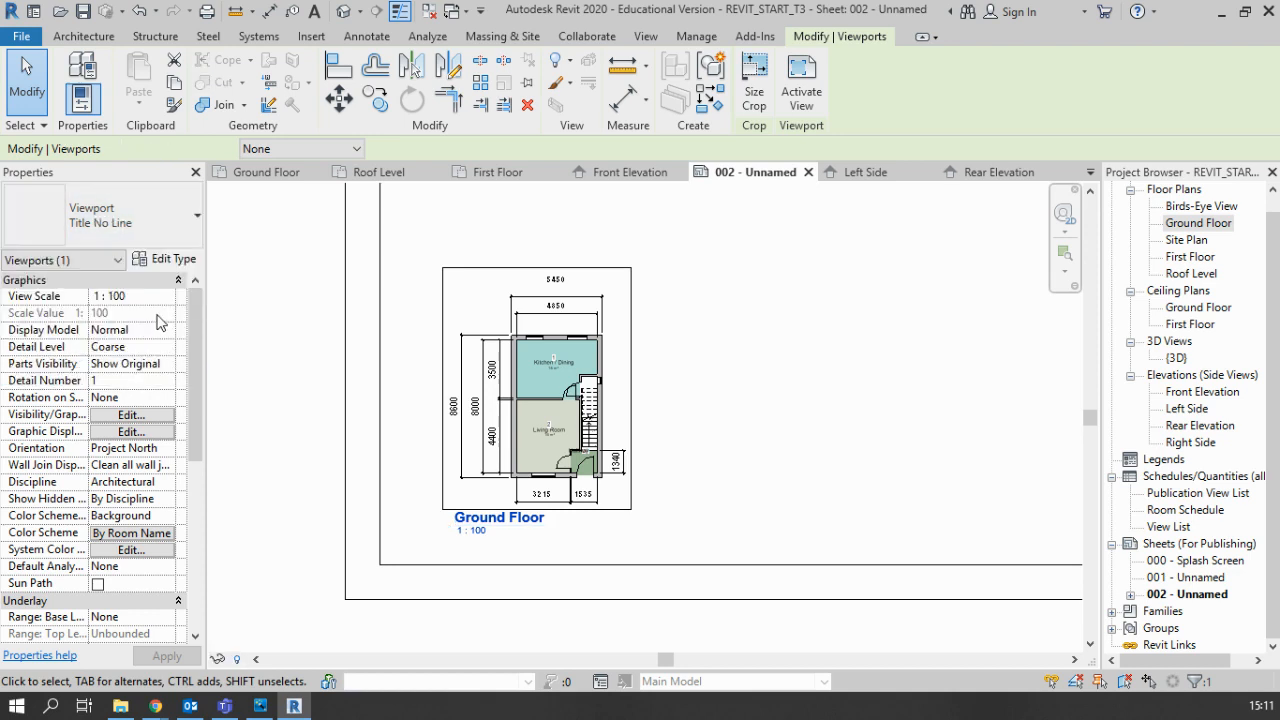
{"action": "left_click", "coordinate": [142, 229]}
{"action": "left_click", "coordinate": [140, 306]}
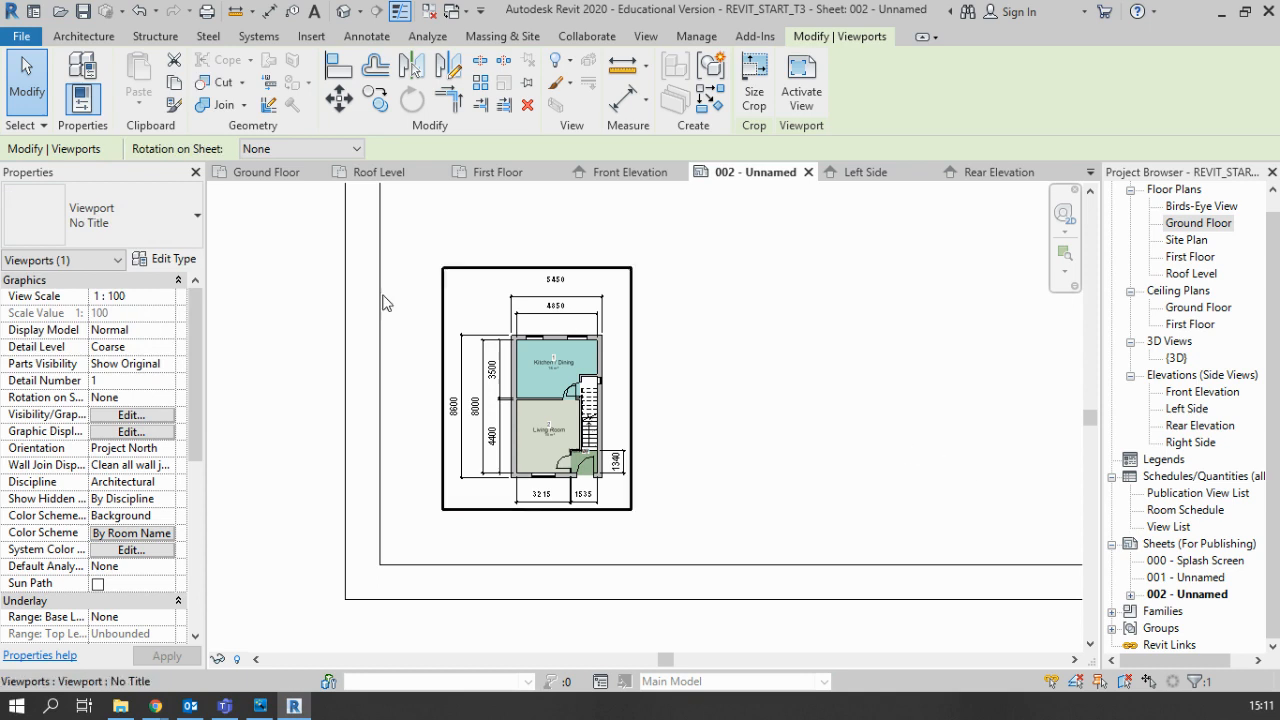
{"action": "left_click", "coordinate": [140, 222]}
{"action": "left_click", "coordinate": [145, 351]}
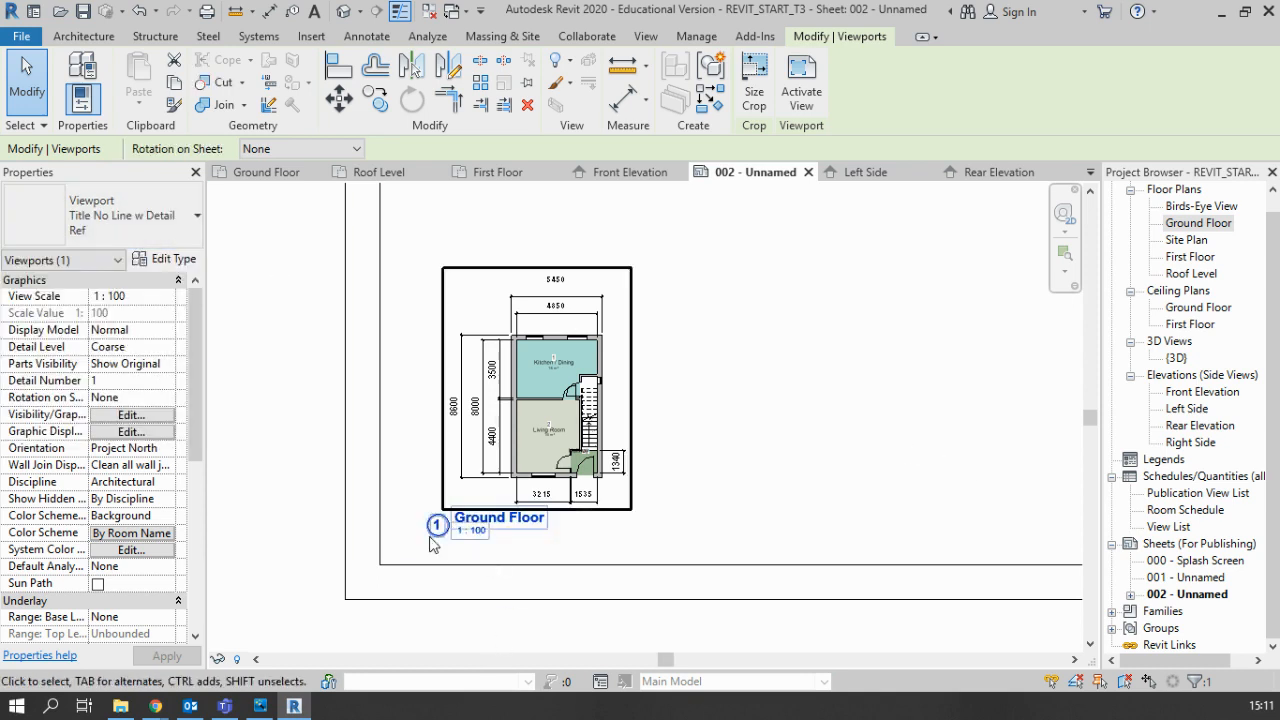
{"action": "scroll", "coordinate": [480, 529], "scroll_direction": "up", "scroll_amount": 2}
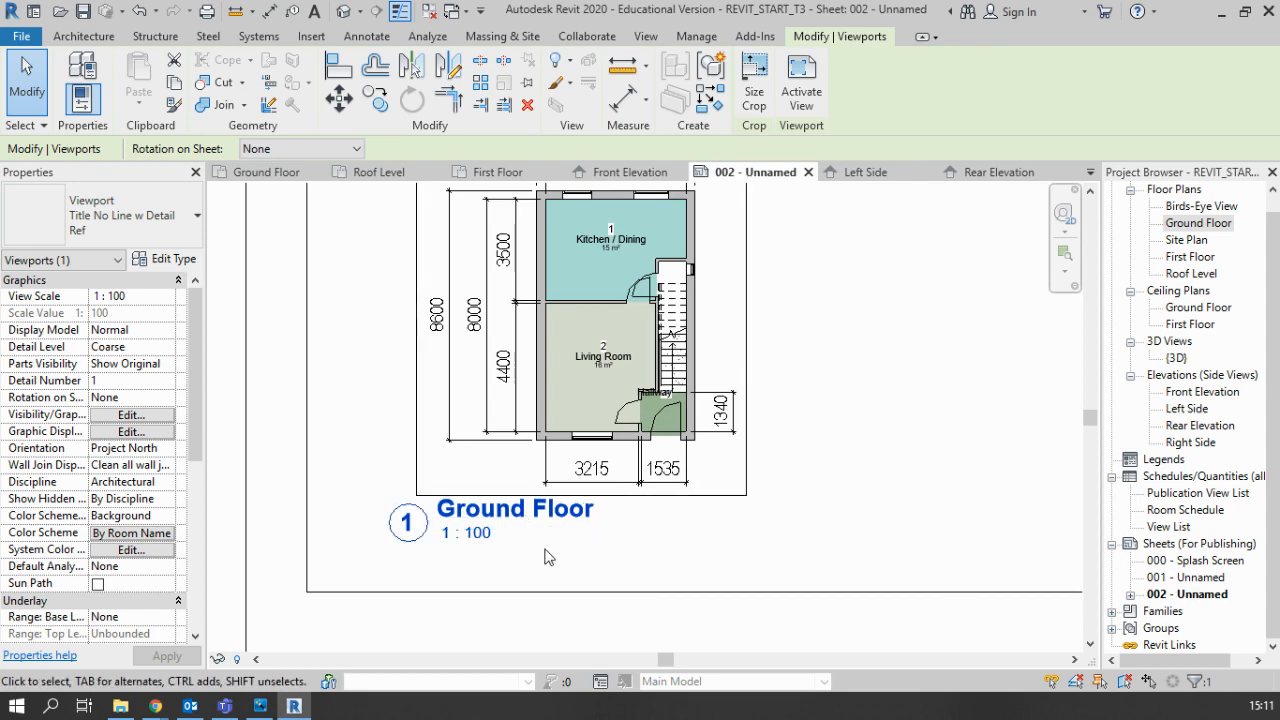
{"action": "scroll", "coordinate": [810, 416], "scroll_direction": "down", "scroll_amount": 5}
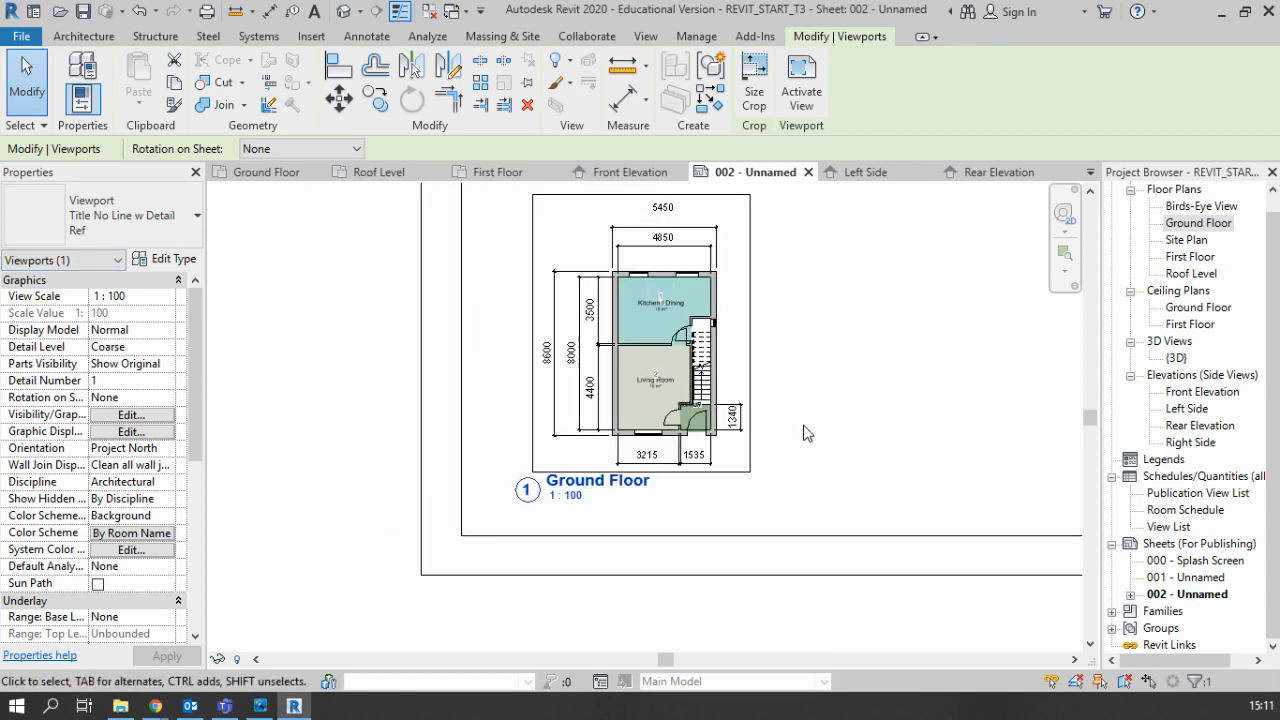
Delete the Ground Floor viewport from the sheet
{"action": "left_click", "coordinate": [874, 376]}
{"action": "scroll", "coordinate": [905, 325], "scroll_direction": "down", "scroll_amount": 4}
{"action": "middle_click_drag", "start_coordinate": [900, 346], "coordinate": [745, 374]}
{"action": "scroll", "coordinate": [730, 373], "scroll_direction": "up", "scroll_amount": 3}
{"action": "scroll", "coordinate": [680, 398], "scroll_direction": "up", "scroll_amount": 2}
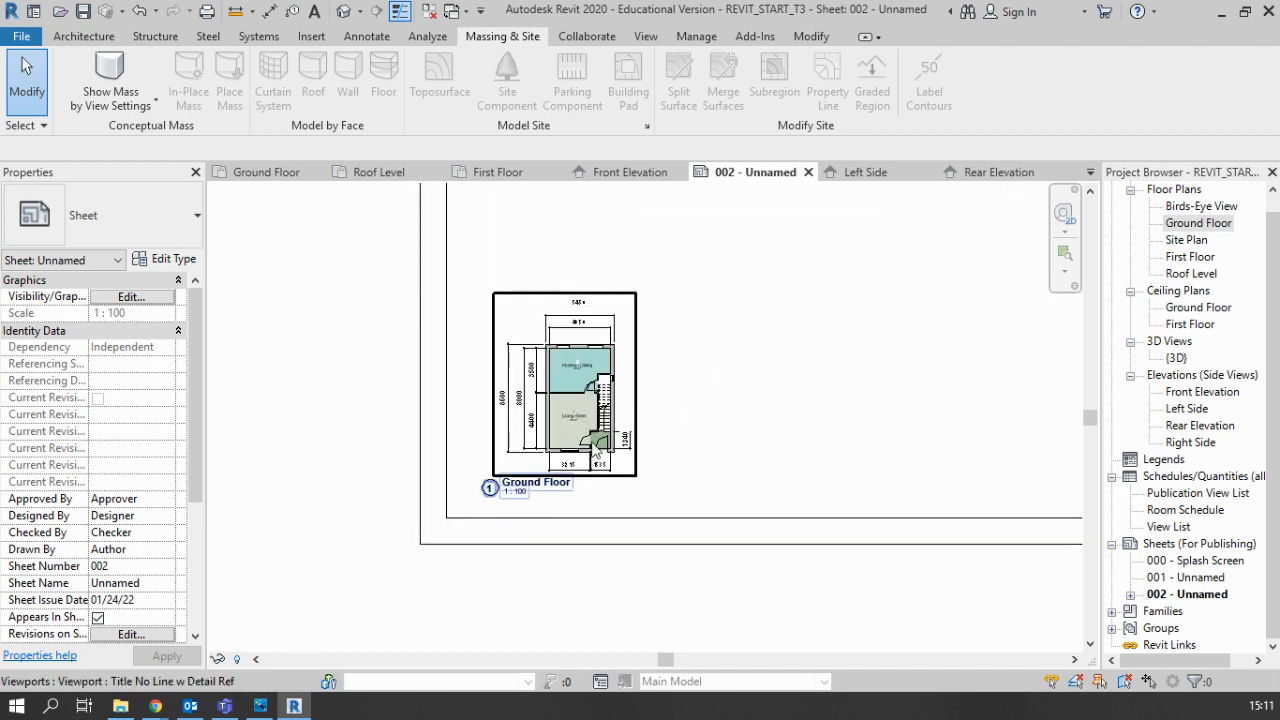
{"action": "scroll", "coordinate": [563, 425], "scroll_direction": "up", "scroll_amount": 1}
{"action": "left_click", "coordinate": [590, 337]}
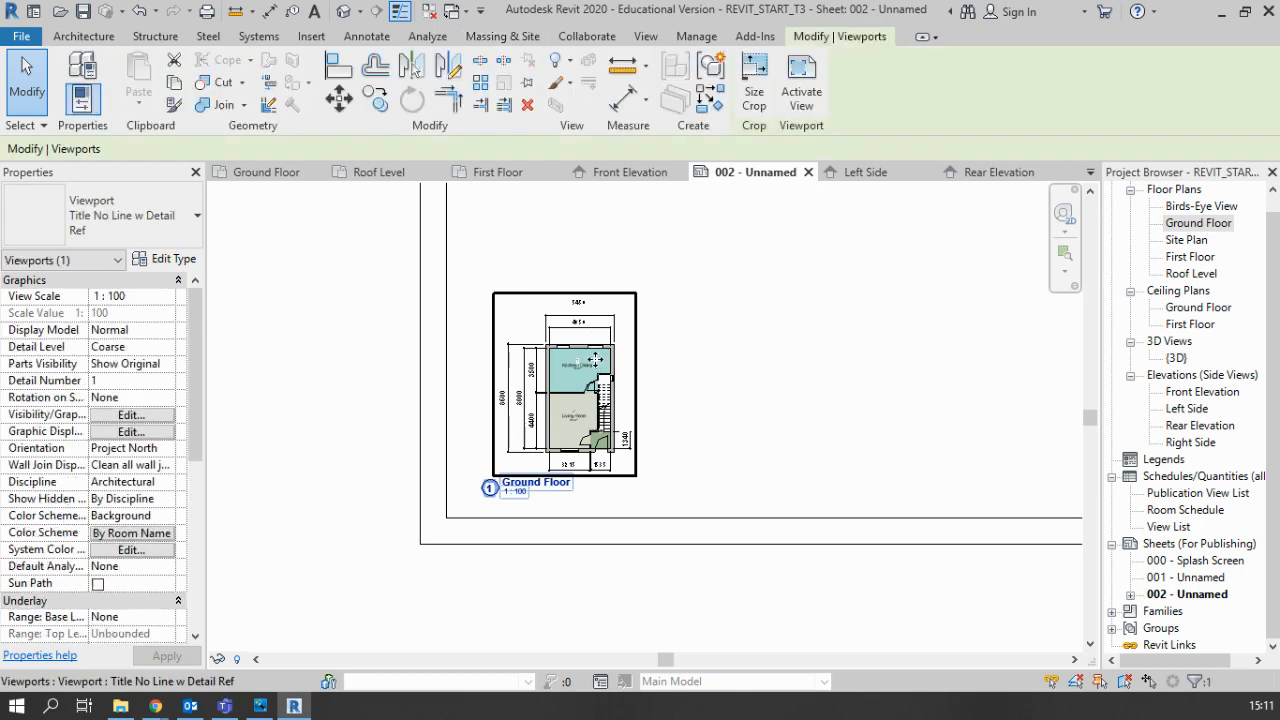
{"action": "key", "text": "Delete"}
Open the Ground Floor plan and set its view scale to 1 : 50
{"action": "double_click", "coordinate": [1200, 223]}
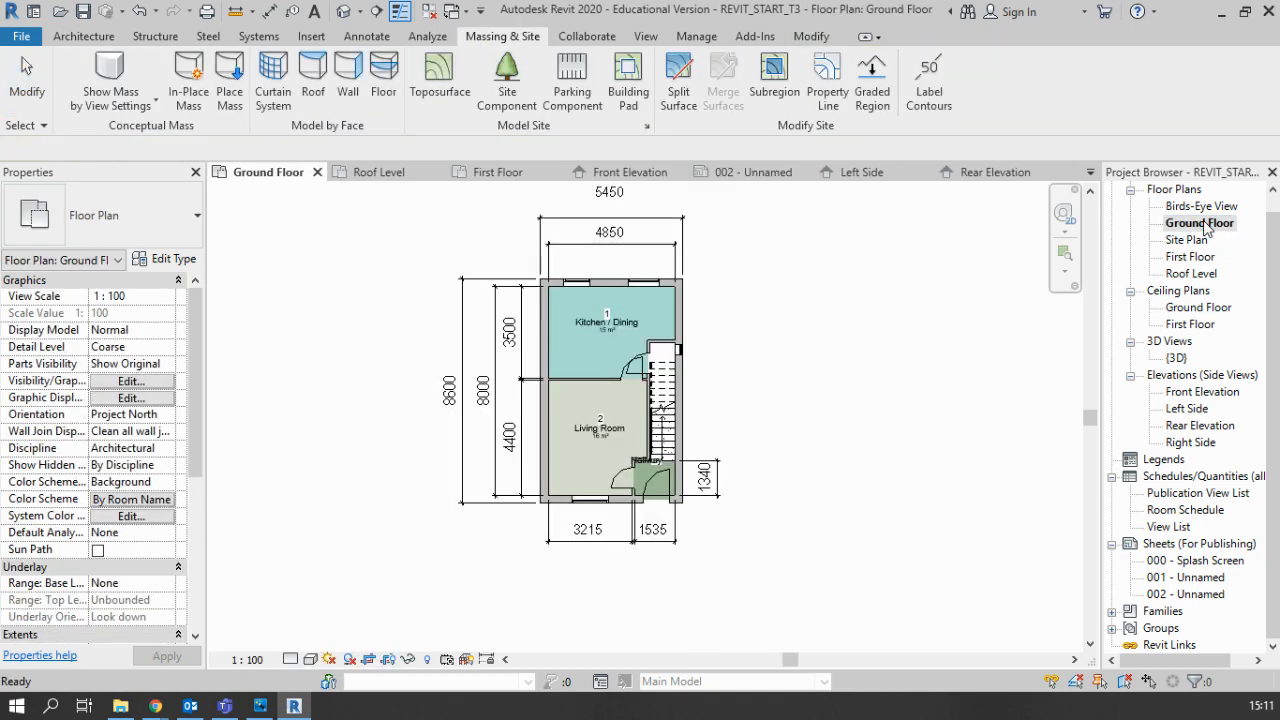
{"action": "left_click", "coordinate": [247, 659]}
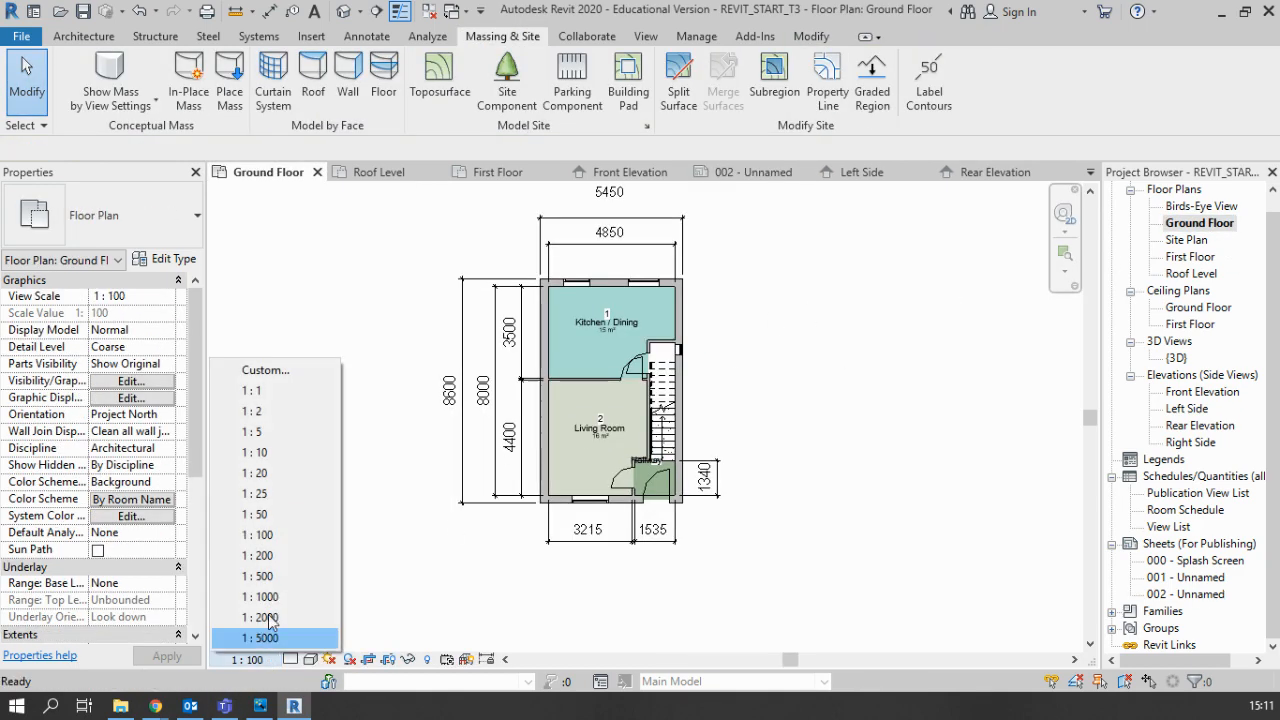
{"action": "left_click", "coordinate": [277, 516]}
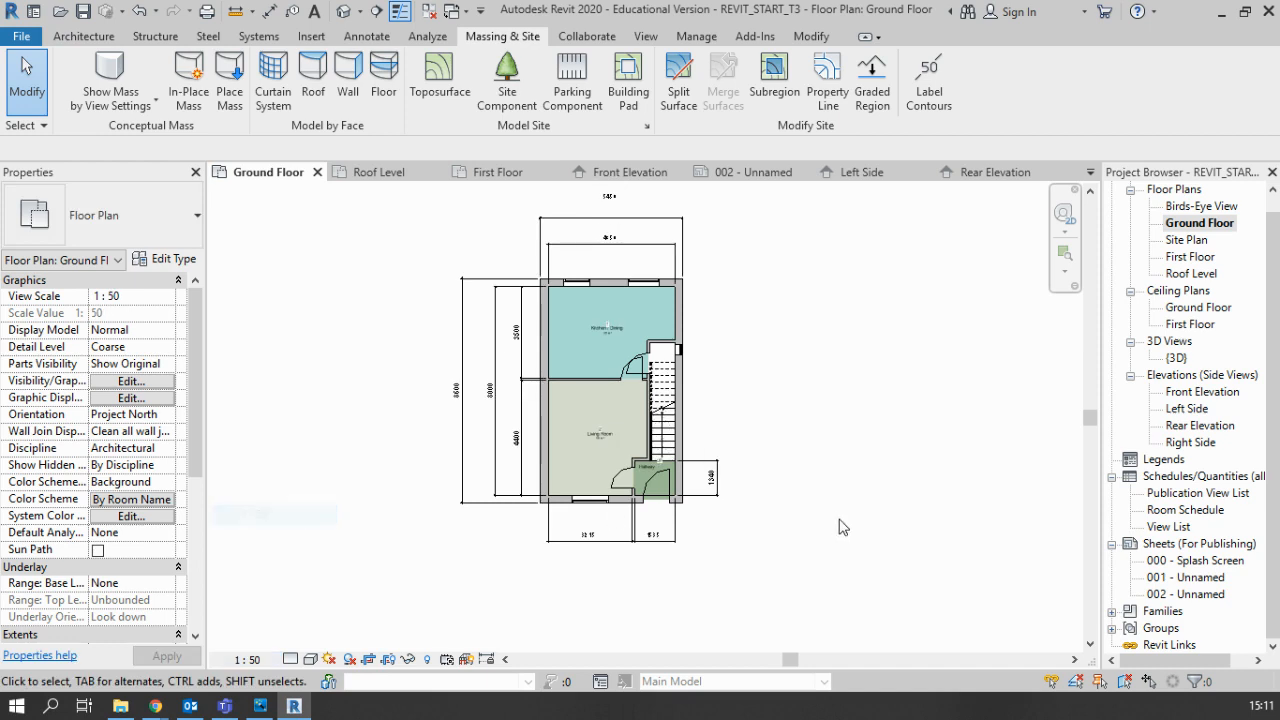
Reopen sheet 002 and place the 1 : 50 Ground Floor plan in the sheet's lower-left corner
{"action": "double_click", "coordinate": [1185, 594]}
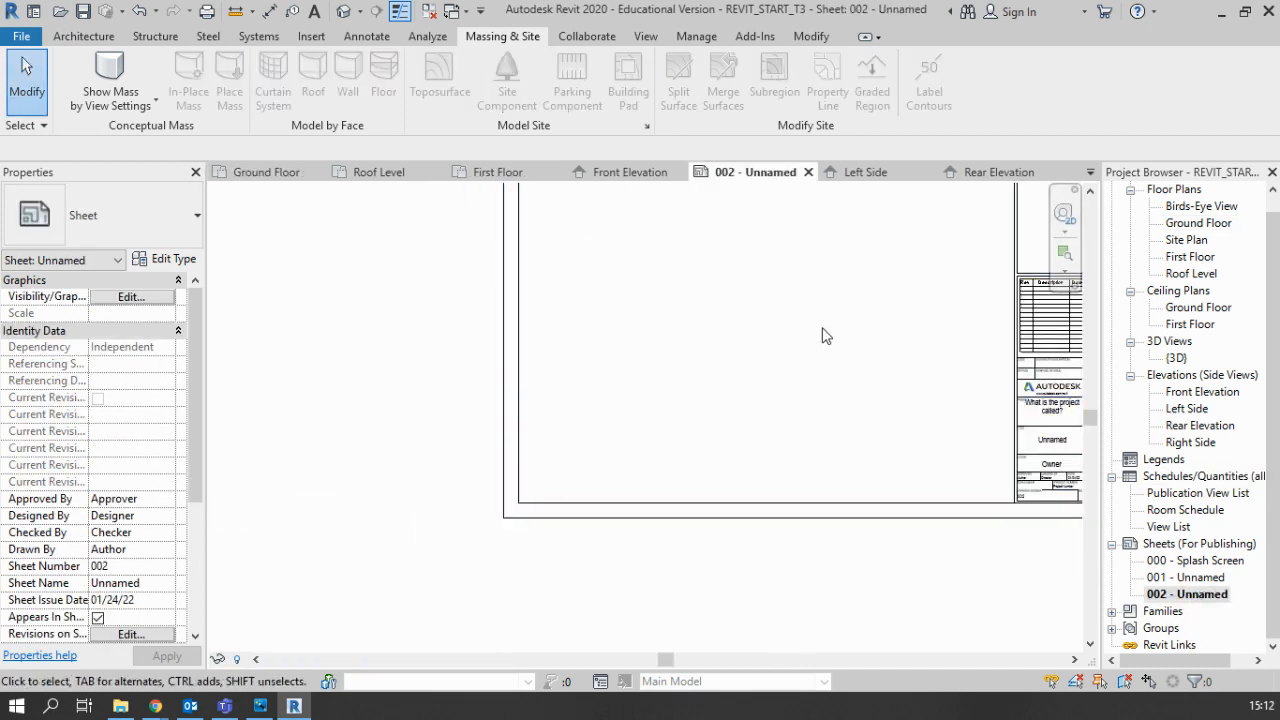
{"action": "scroll", "coordinate": [826, 334], "scroll_direction": "down", "scroll_amount": 3}
{"action": "middle_click_drag", "start_coordinate": [802, 364], "coordinate": [711, 408]}
{"action": "scroll", "coordinate": [721, 380], "scroll_direction": "up", "scroll_amount": 2}
{"action": "left_click", "coordinate": [1190, 223]}
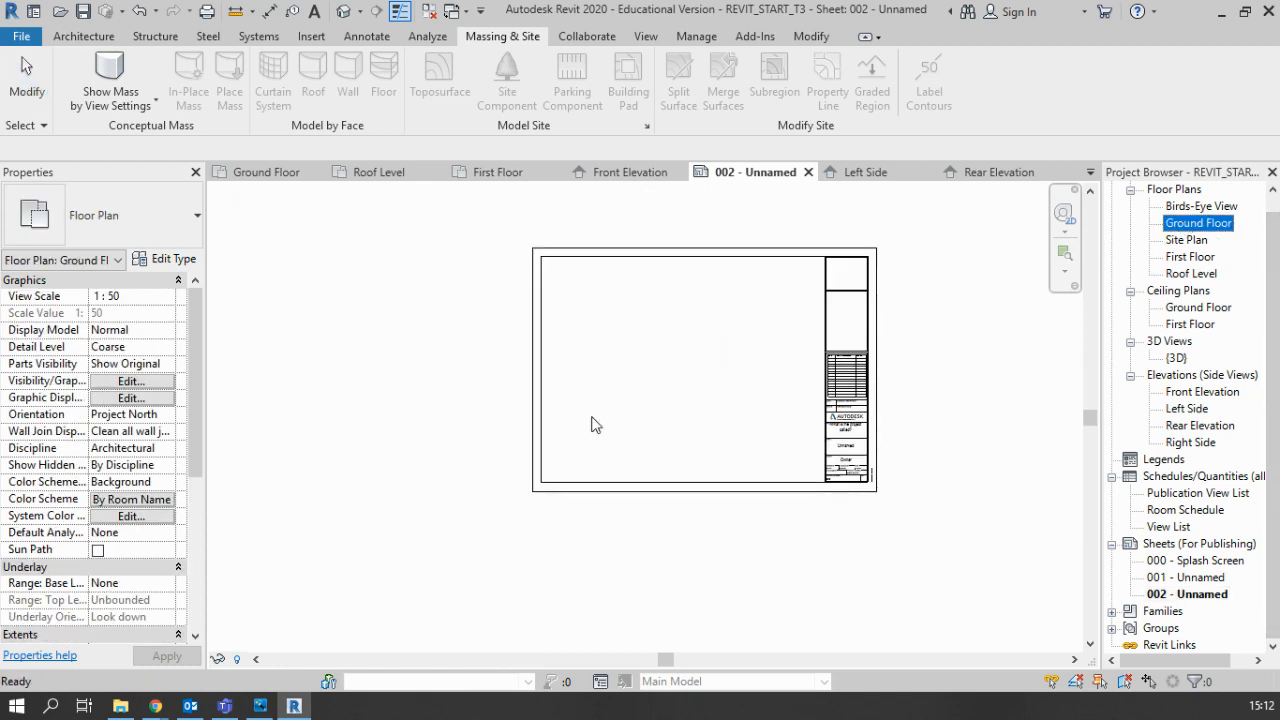
{"action": "left_click_drag", "start_coordinate": [591, 424], "coordinate": [591, 424]}
{"action": "scroll", "coordinate": [593, 424], "scroll_direction": "up", "scroll_amount": 2}
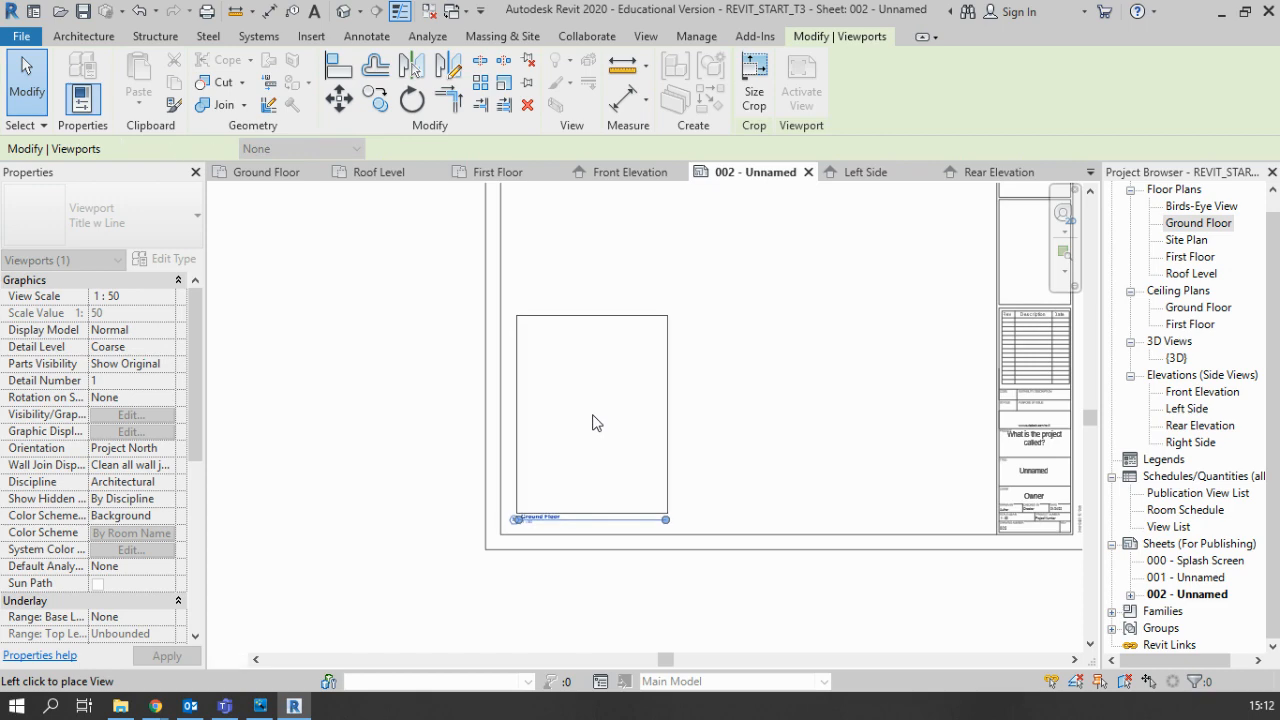
{"action": "left_click", "coordinate": [775, 454]}
{"action": "middle_click_drag", "start_coordinate": [851, 483], "coordinate": [830, 473]}
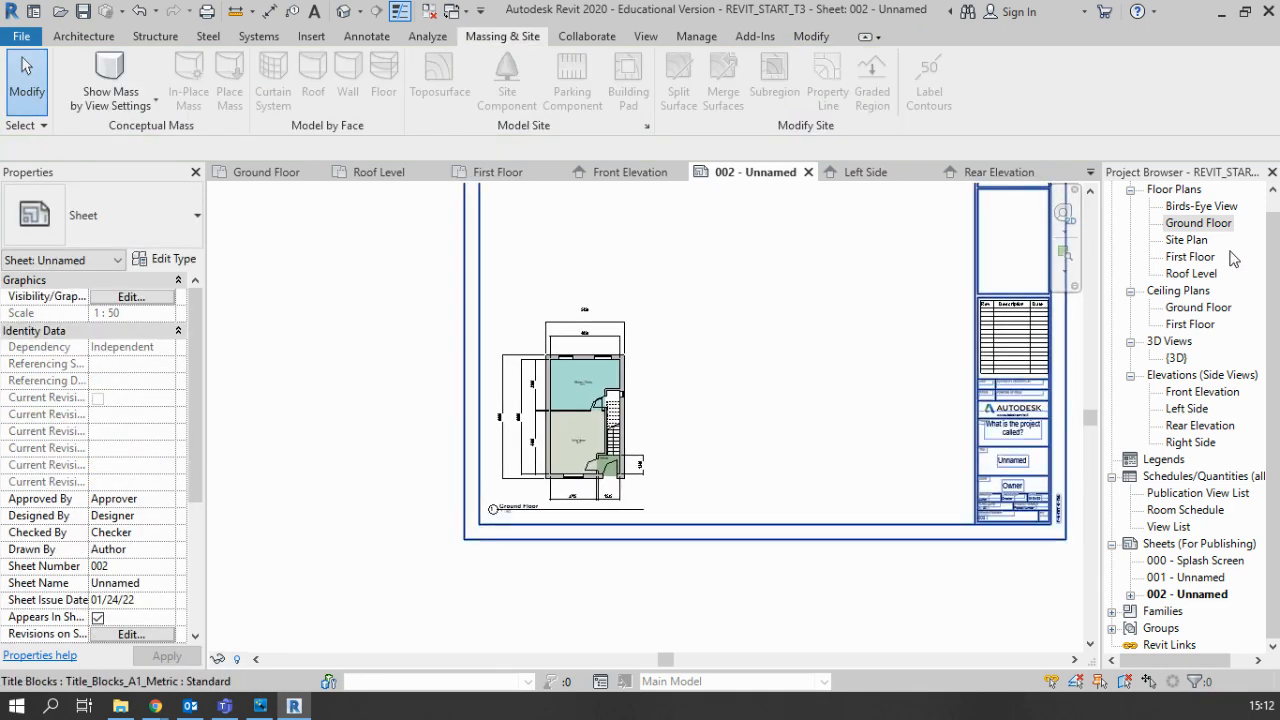
Change the First Floor plan's view scale and return to sheet 002
{"action": "double_click", "coordinate": [1192, 257]}
{"action": "left_click", "coordinate": [247, 659]}
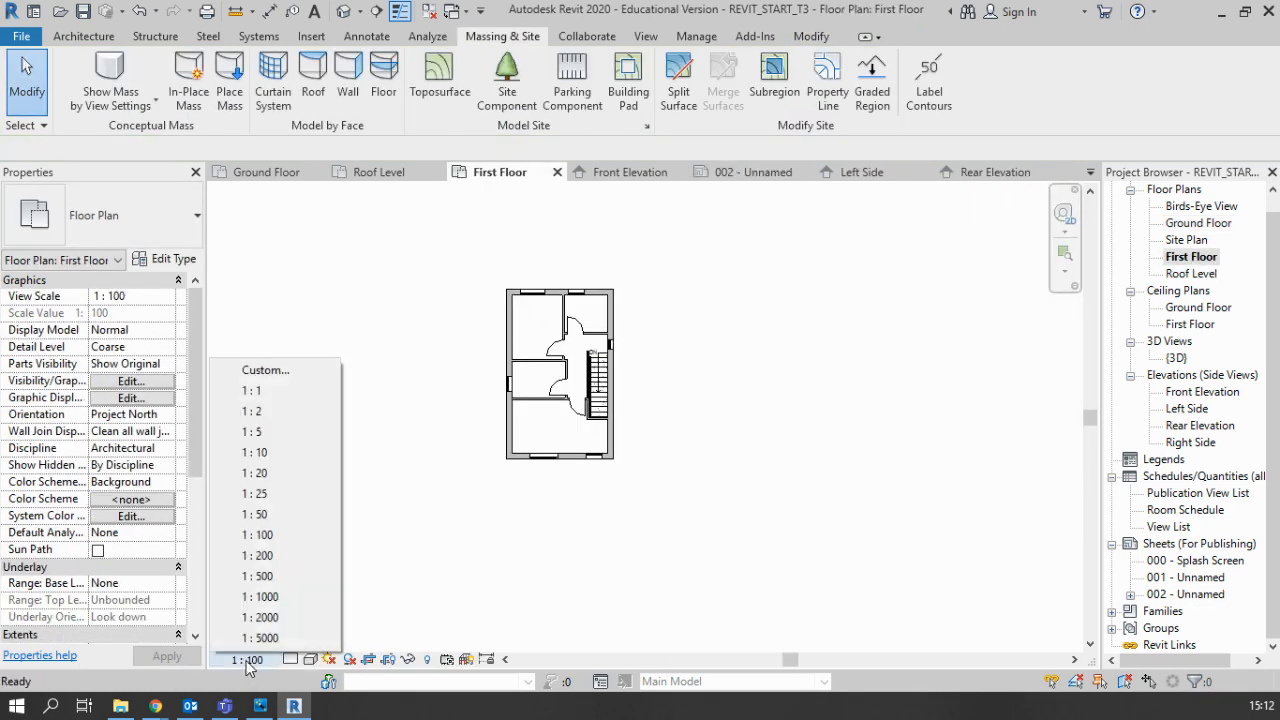
{"action": "double_click", "coordinate": [1190, 594]}
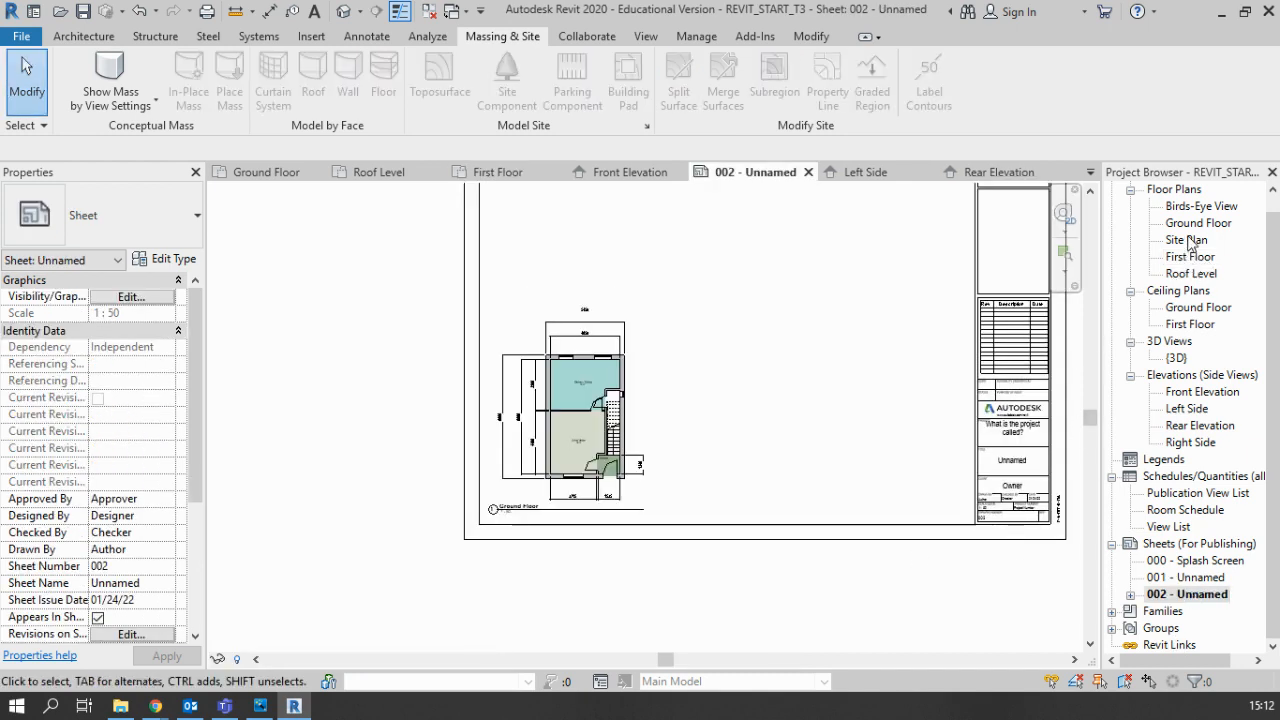
Open the First Floor plan and set its view scale to 1 : 50
{"action": "left_click_drag", "start_coordinate": [1190, 258], "coordinate": [797, 409]}
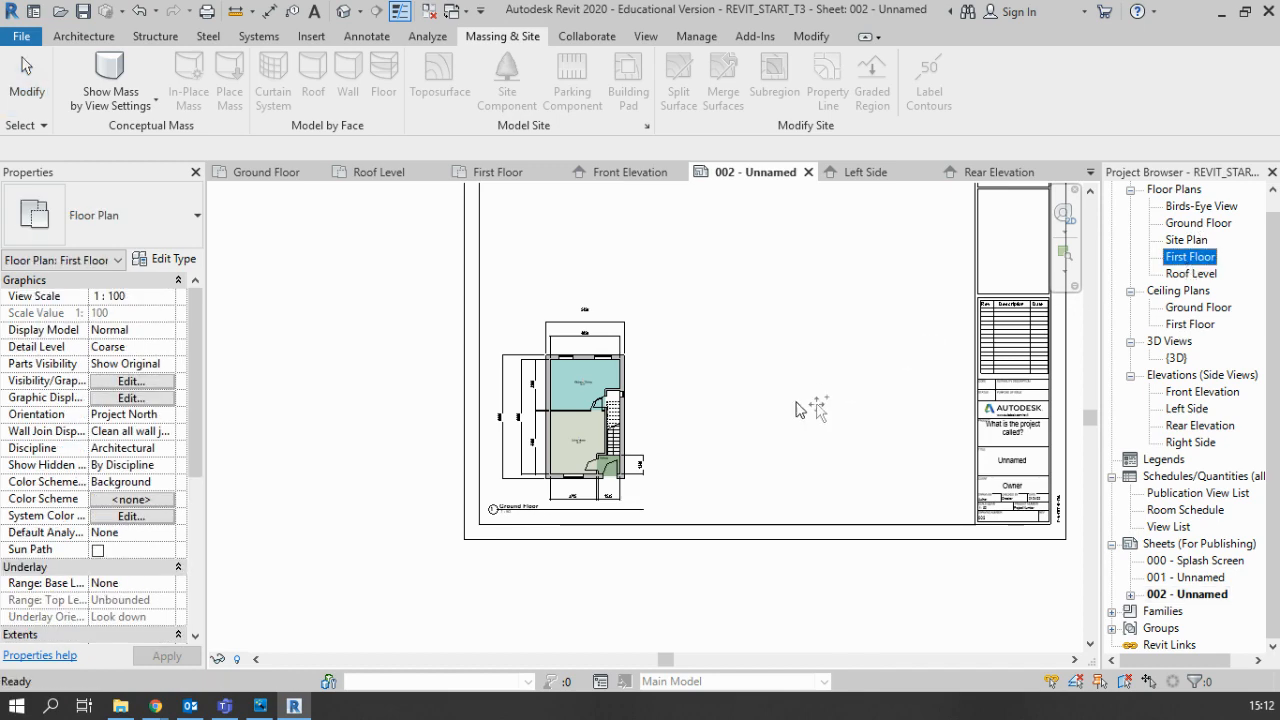
{"action": "left_click", "coordinate": [727, 448]}
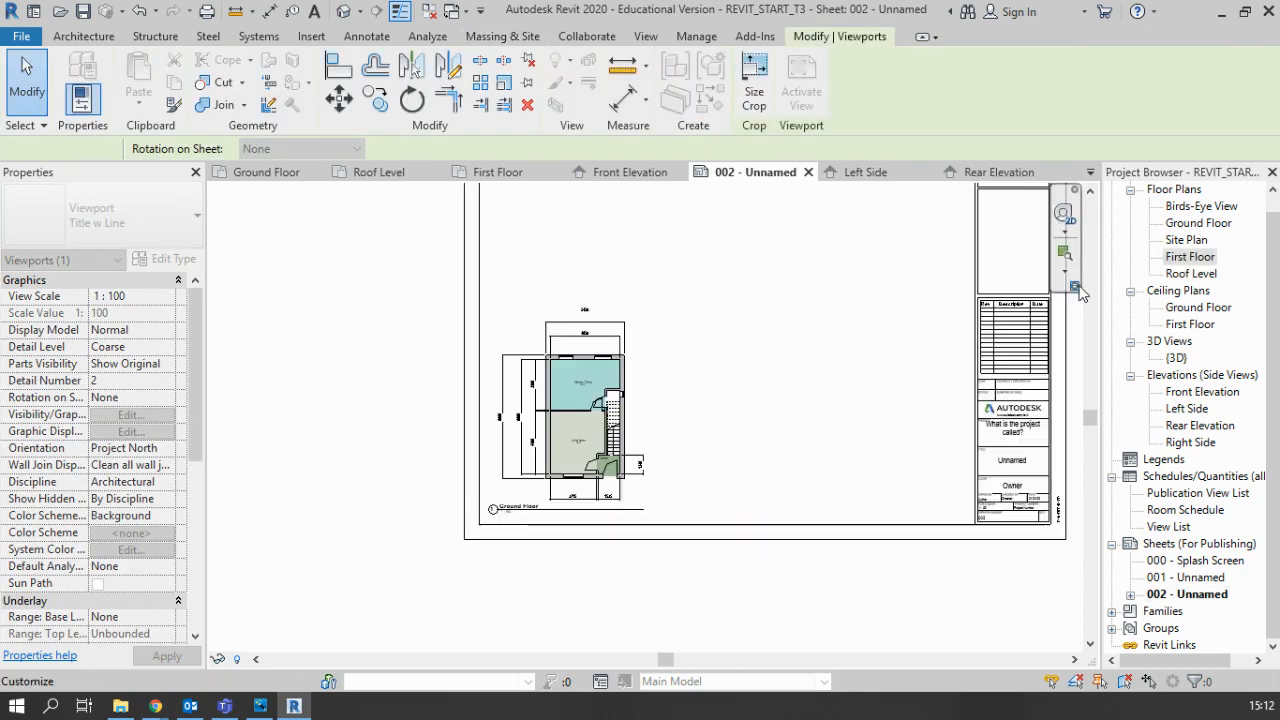
{"action": "double_click", "coordinate": [1190, 257]}
{"action": "left_click", "coordinate": [248, 660]}
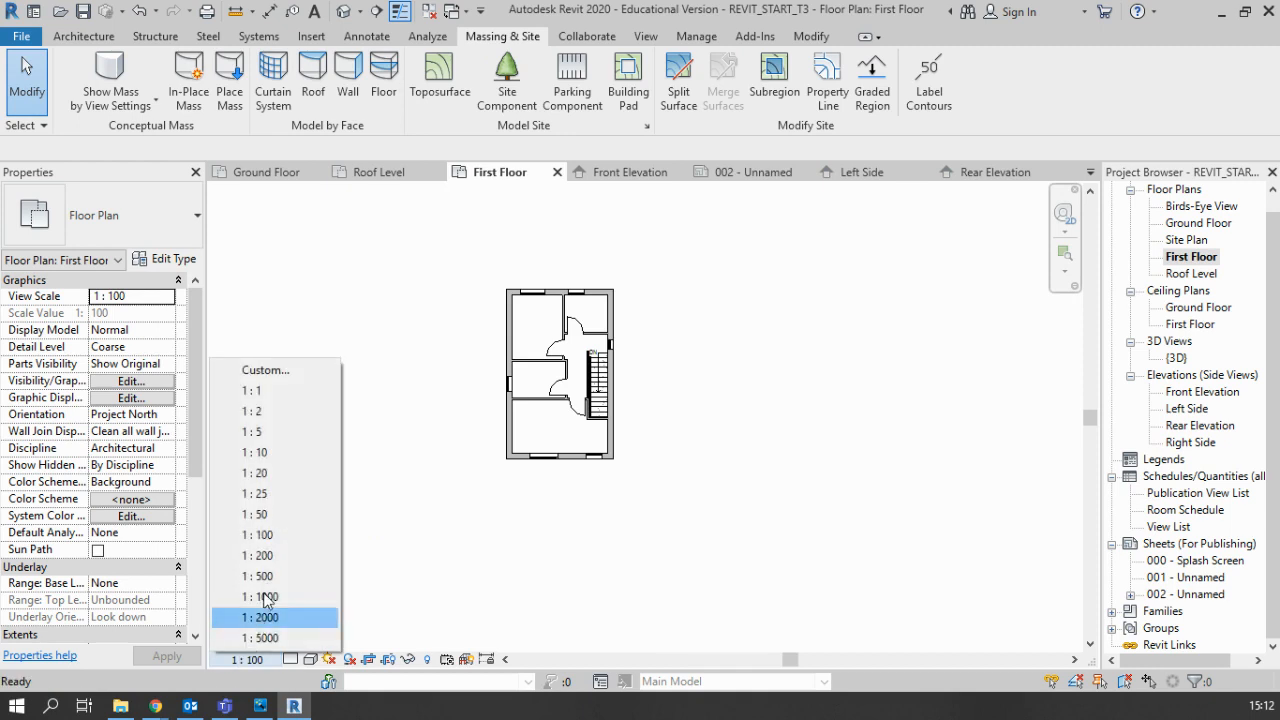
{"action": "left_click", "coordinate": [278, 514]}
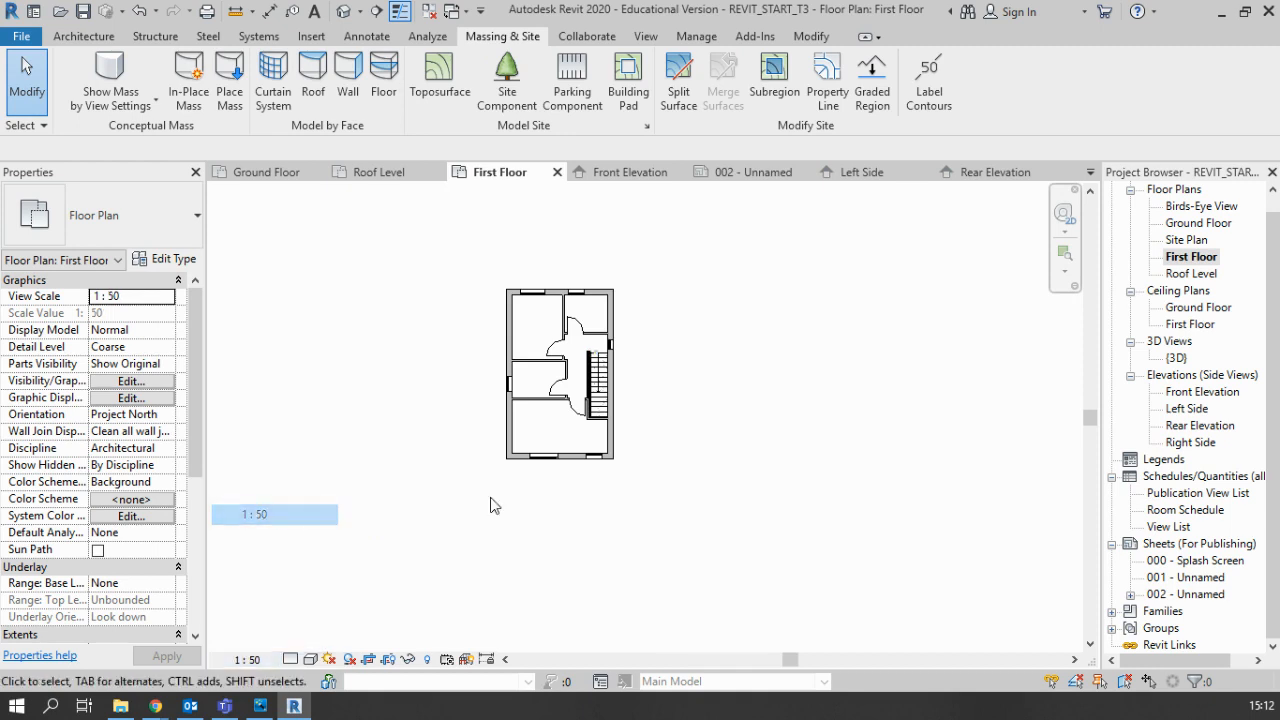
Return to sheet 002 and place the First Floor plan to the right of the Ground Floor plan
{"action": "double_click", "coordinate": [1186, 595]}
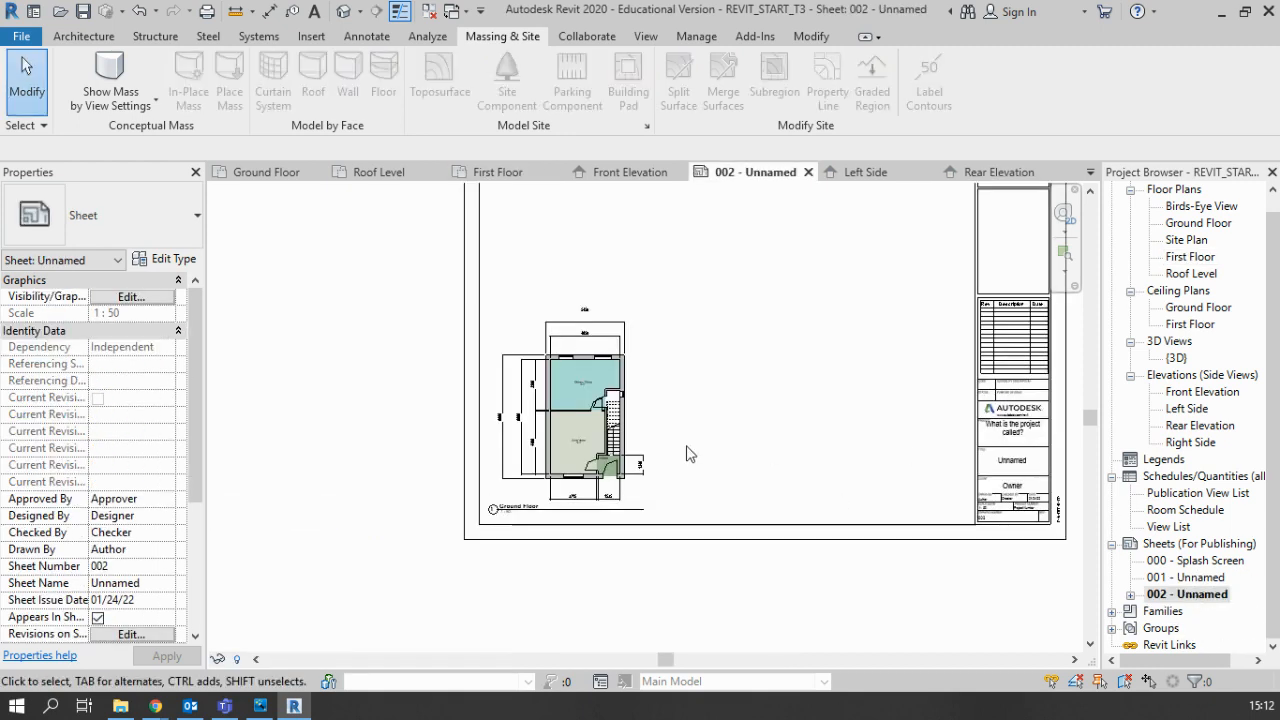
{"action": "left_click", "coordinate": [1188, 258]}
{"action": "left_click_drag", "start_coordinate": [705, 397], "coordinate": [708, 410]}
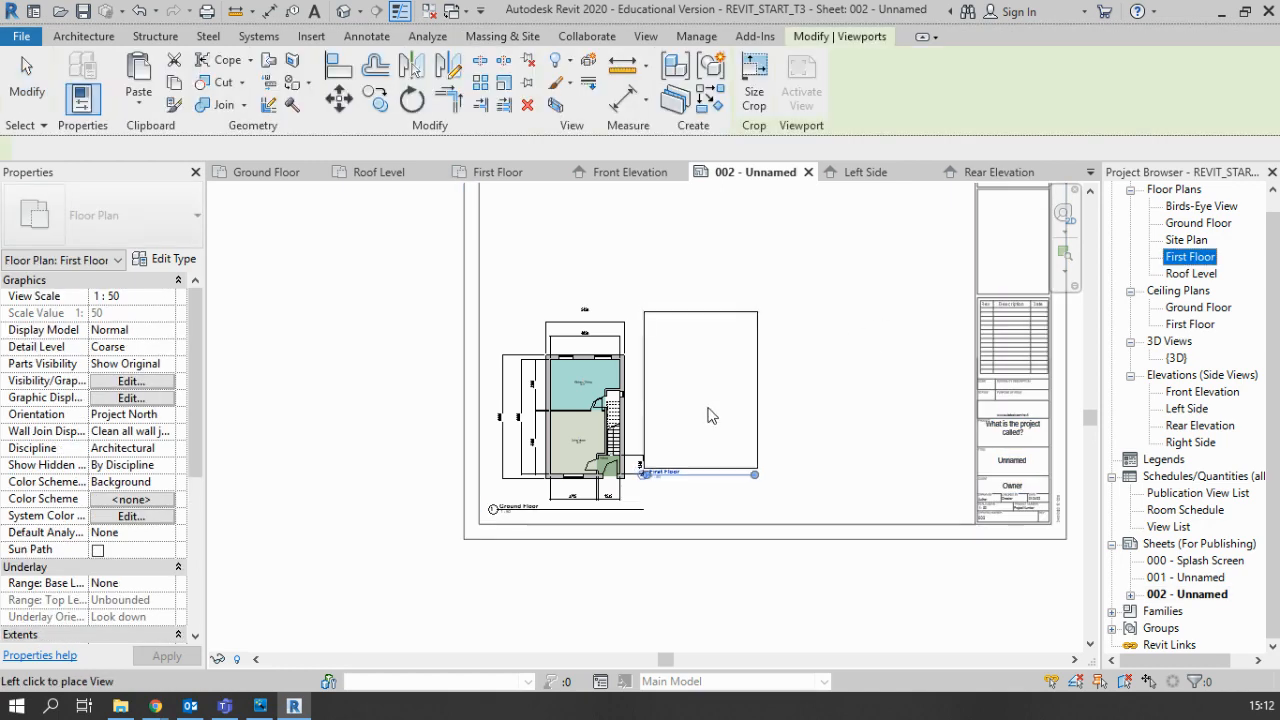
{"action": "left_click", "coordinate": [716, 422]}
{"action": "key", "text": "Escape"}
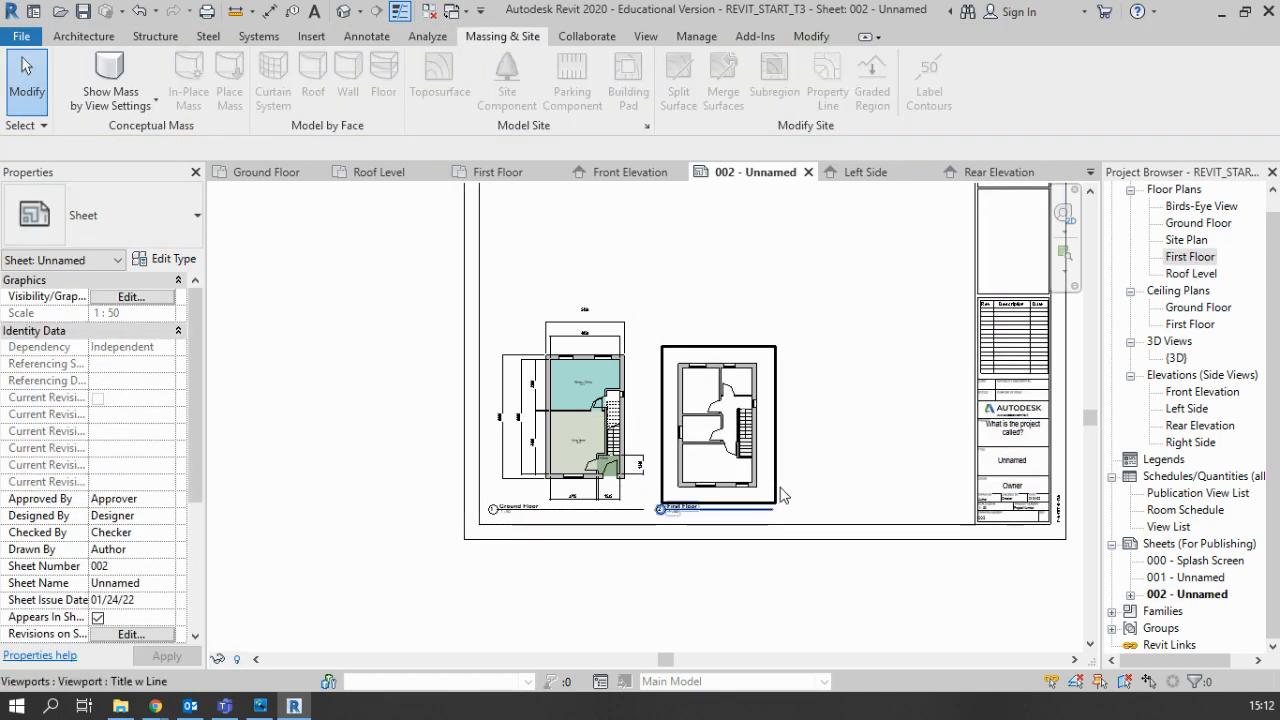
Move the First Floor viewport up on the sheet to line its plan up with the Ground Floor plan
{"action": "scroll", "coordinate": [777, 487], "scroll_direction": "up", "scroll_amount": 2}
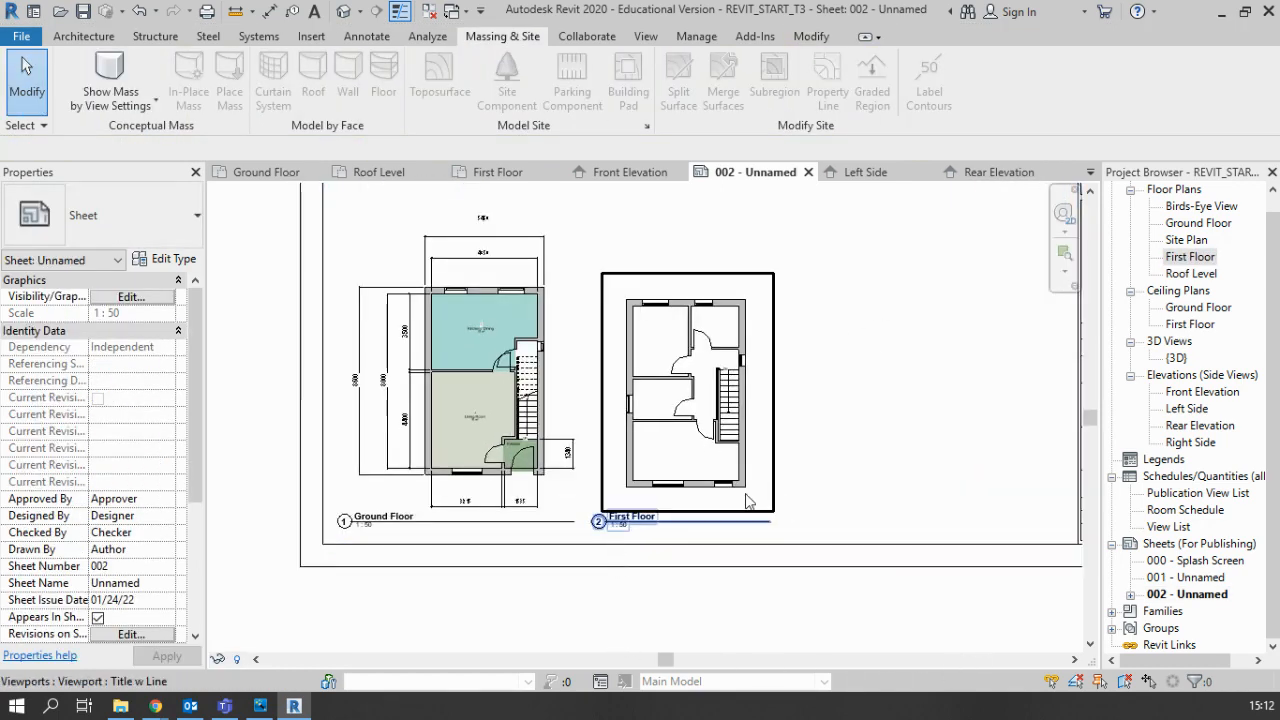
{"action": "scroll", "coordinate": [694, 515], "scroll_direction": "up", "scroll_amount": 1}
{"action": "middle_click_drag", "start_coordinate": [713, 557], "coordinate": [748, 550]}
{"action": "left_click", "coordinate": [417, 528]}
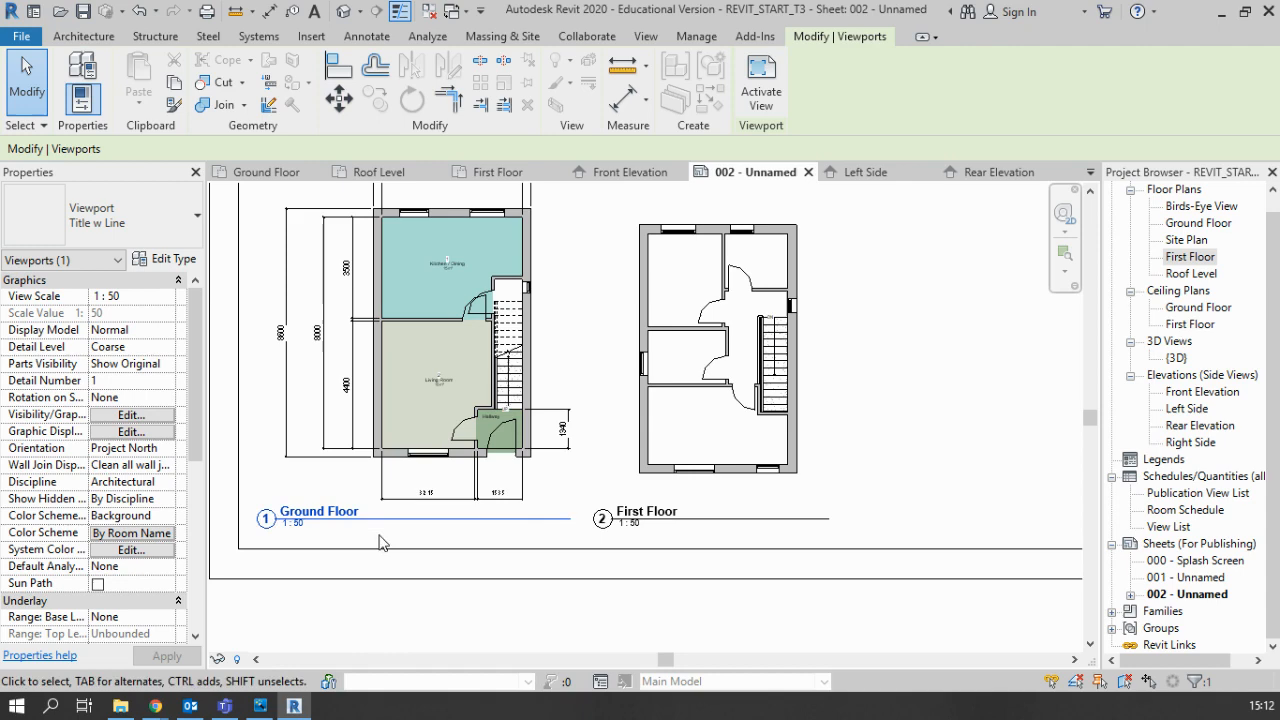
{"action": "left_click", "coordinate": [713, 573]}
{"action": "left_click", "coordinate": [506, 526]}
{"action": "mouse_move", "coordinate": [416, 535]}
{"action": "left_mouse_down"}
{"action": "mouse_move", "coordinate": [443, 562]}
{"action": "mouse_move", "coordinate": [435, 600]}
{"action": "mouse_move", "coordinate": [414, 527]}
{"action": "left_mouse_up"}
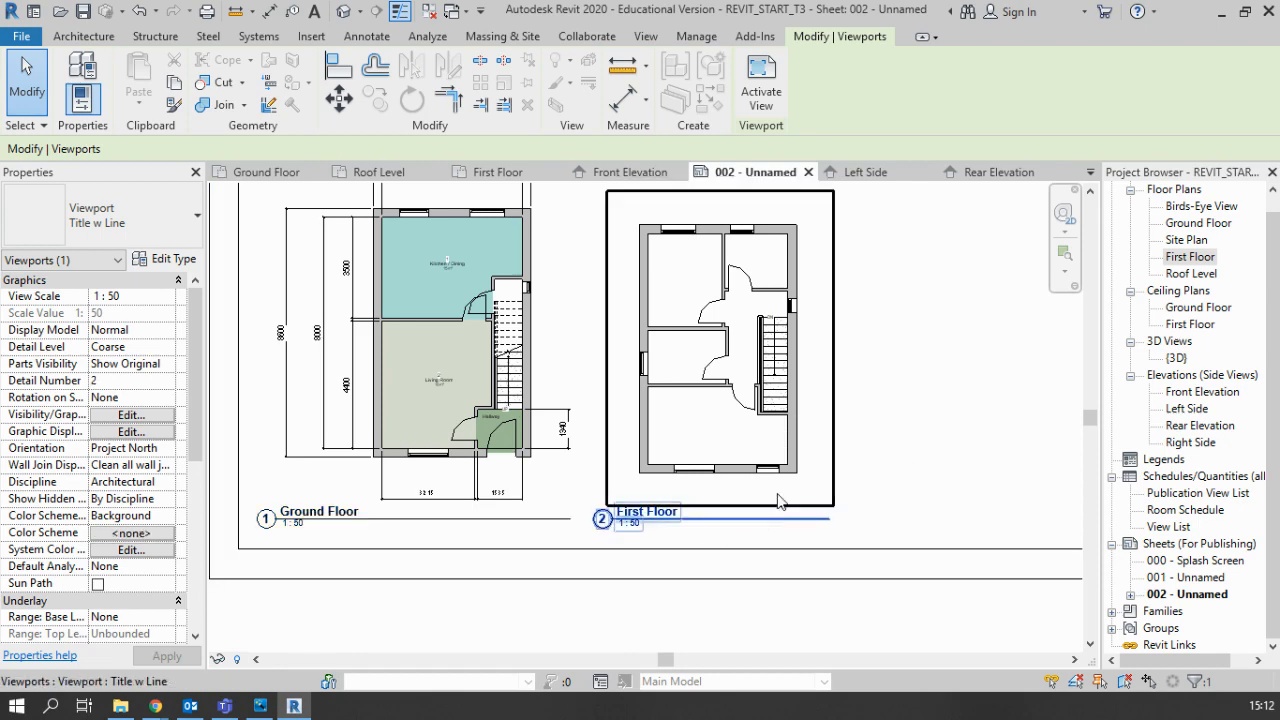
{"action": "left_click", "coordinate": [767, 451]}
{"action": "left_click_drag", "start_coordinate": [767, 451], "coordinate": [766, 422]}
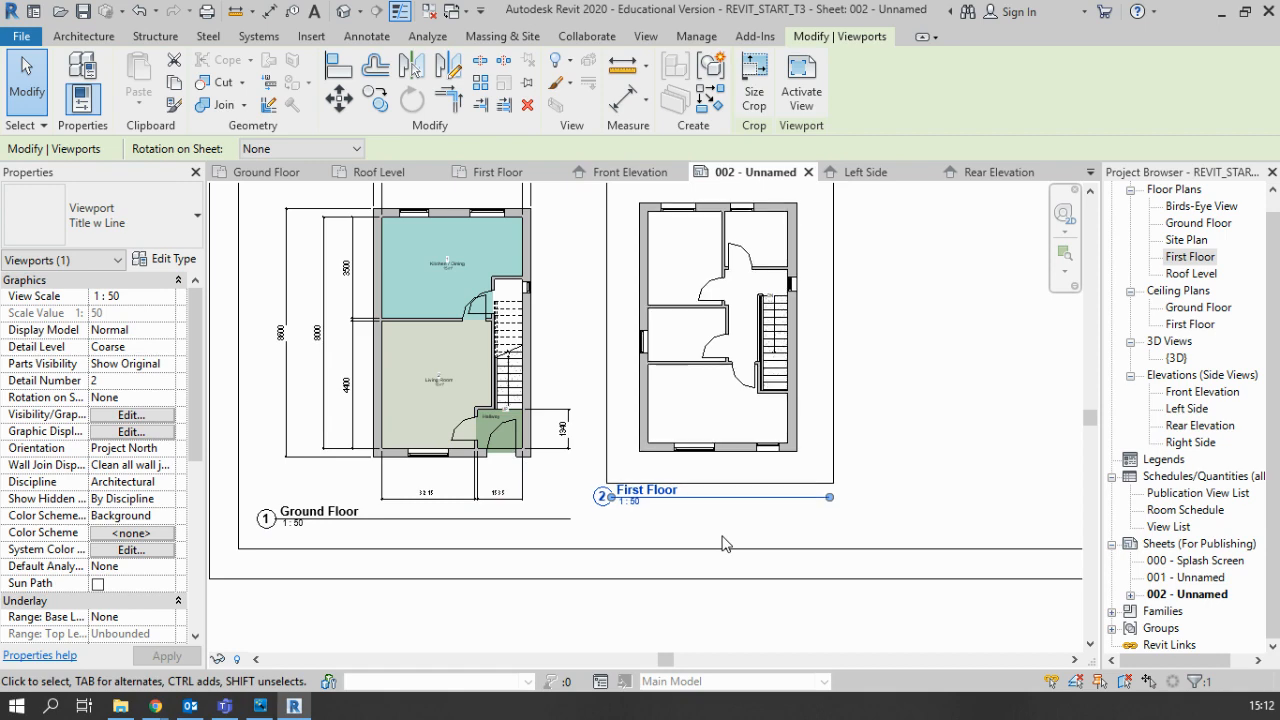
{"action": "left_click", "coordinate": [923, 506]}
Move the First Floor view title down to align with the Ground Floor view title
{"action": "left_click", "coordinate": [669, 501]}
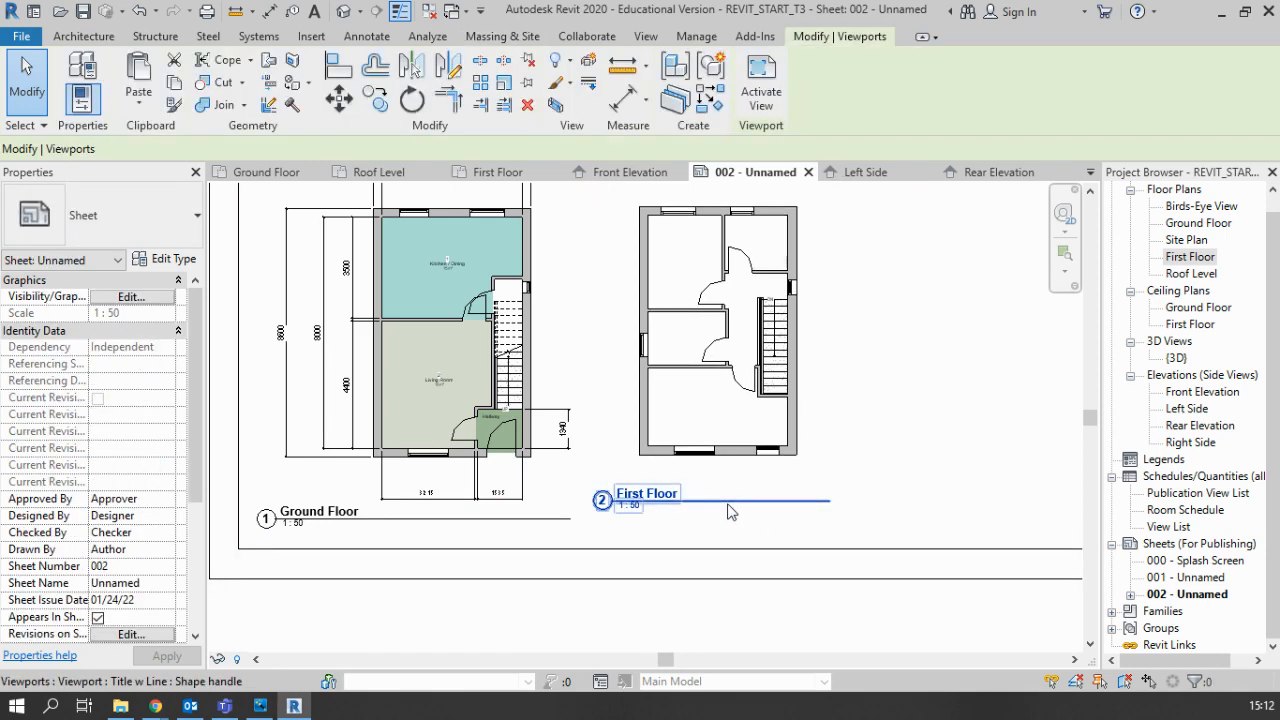
{"action": "left_click_drag", "start_coordinate": [737, 503], "coordinate": [738, 521]}
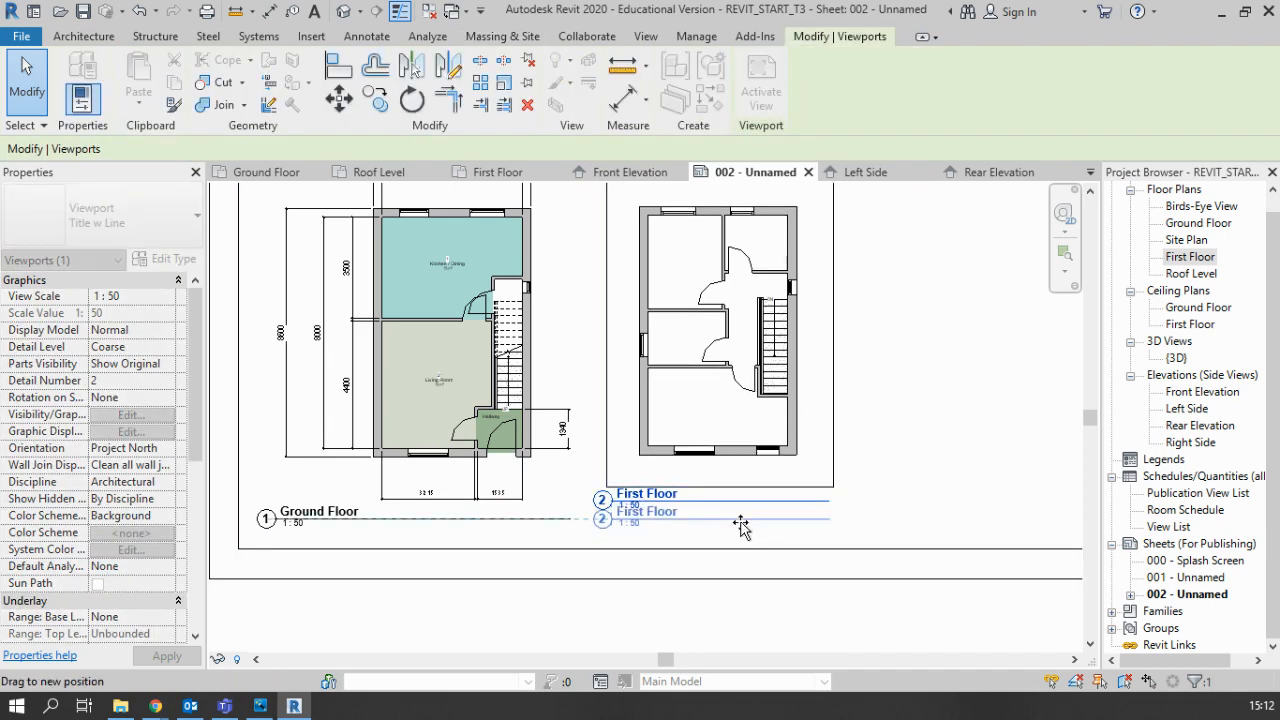
{"action": "left_click", "coordinate": [881, 479]}
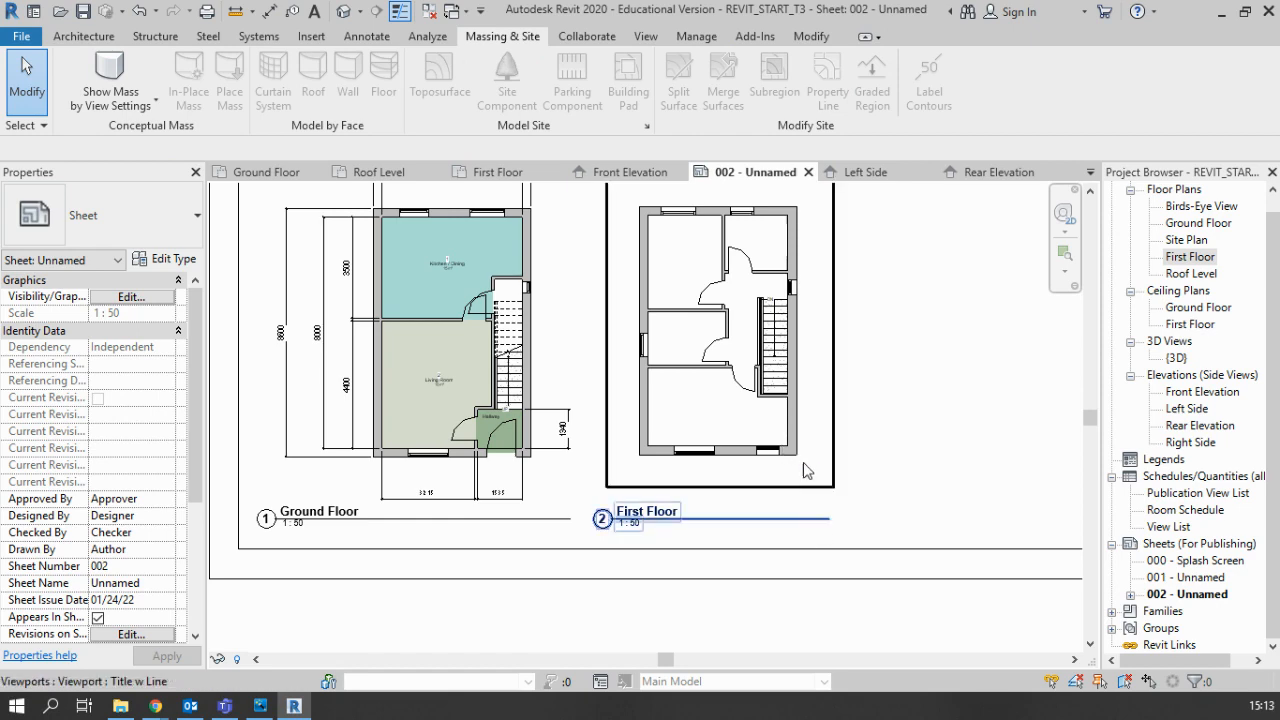
Adjust the First Floor title line's length, ending it about level with the viewport's right edge
{"action": "left_click", "coordinate": [716, 484]}
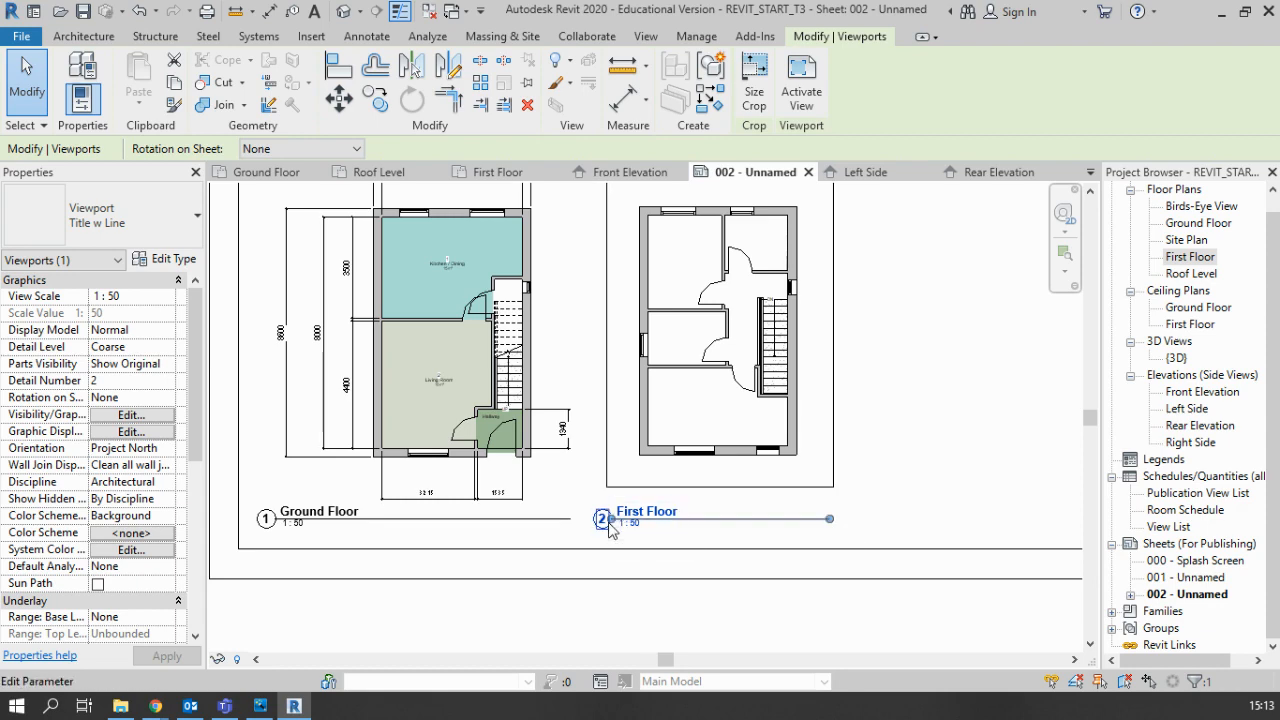
{"action": "left_click_drag", "start_coordinate": [829, 519], "coordinate": [967, 520]}
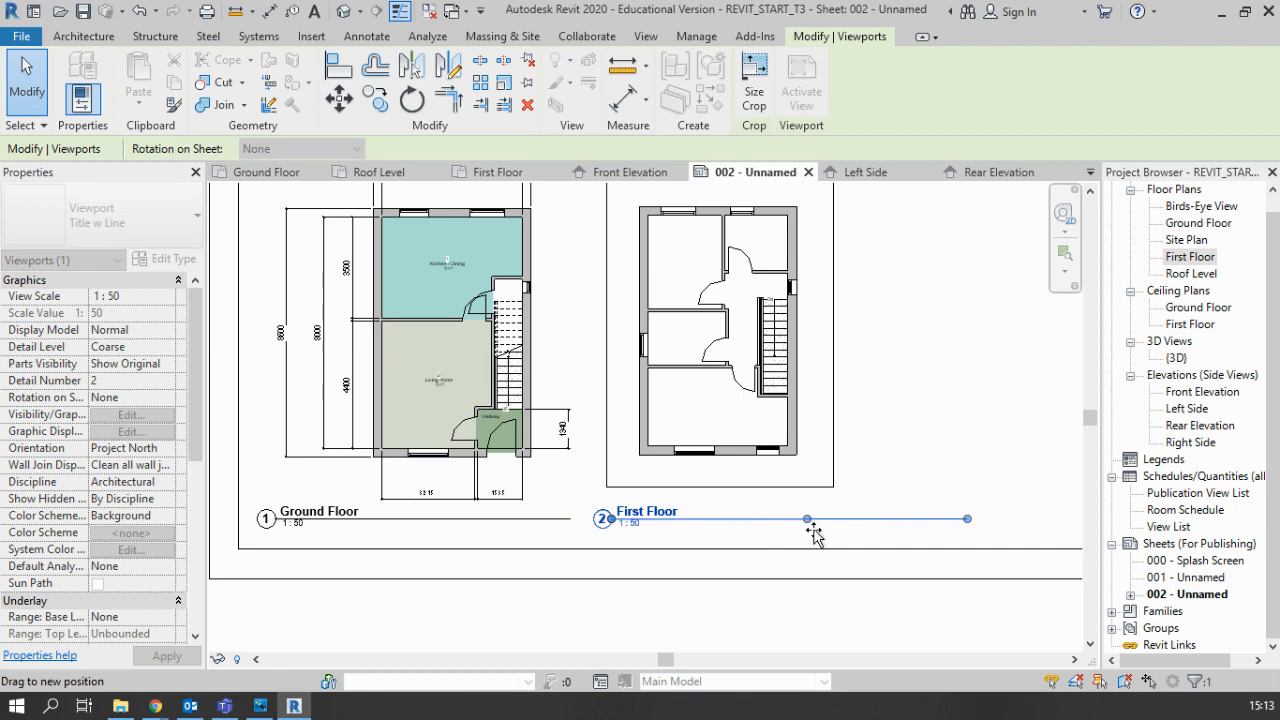
{"action": "left_click_drag", "start_coordinate": [833, 530], "coordinate": [833, 530]}
{"action": "left_click", "coordinate": [802, 498]}
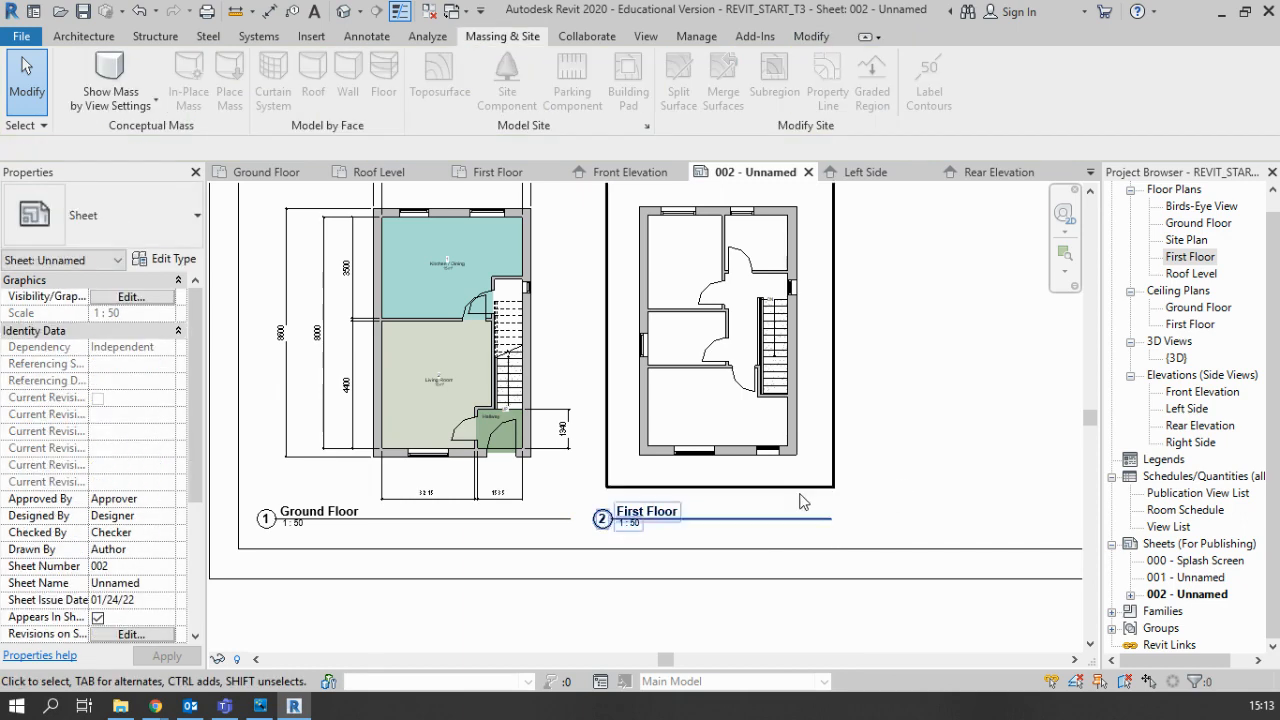
Examine the First Floor title and scale label up close, and review the free space on the whole sheet
{"action": "scroll", "coordinate": [606, 520], "scroll_direction": "up", "scroll_amount": 4}
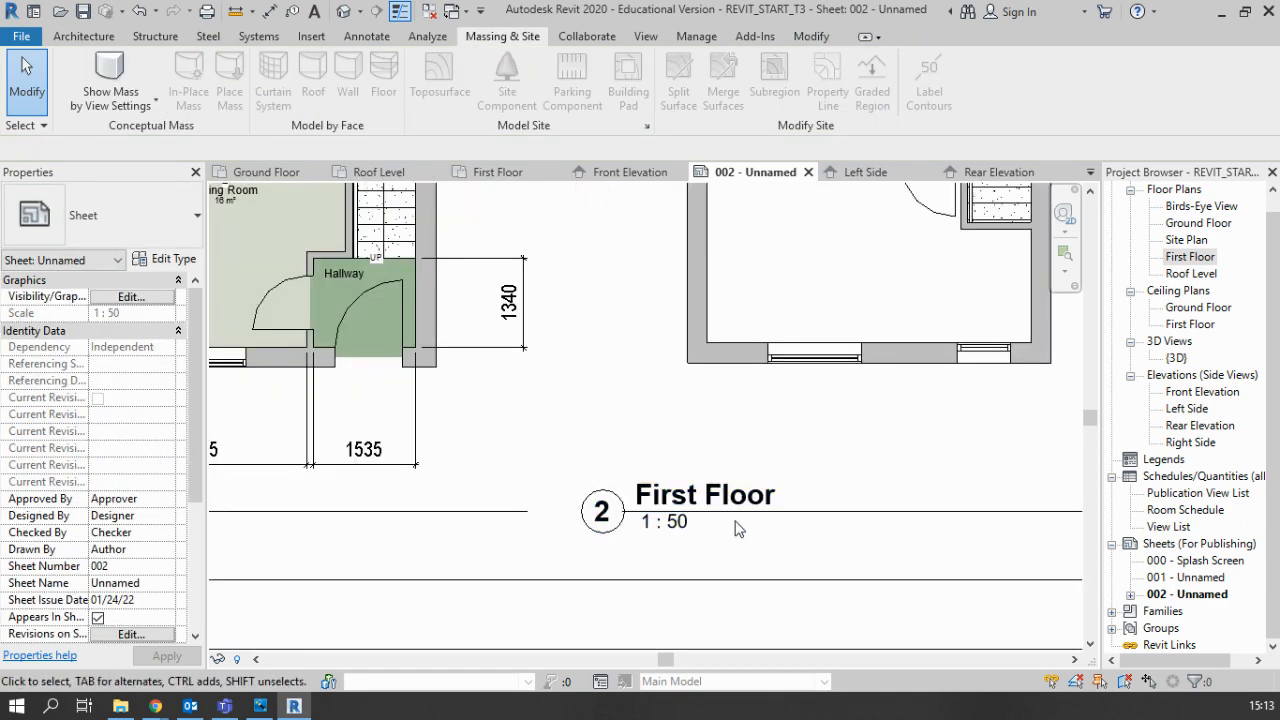
{"action": "scroll", "coordinate": [687, 467], "scroll_direction": "down", "scroll_amount": 3}
{"action": "scroll", "coordinate": [687, 467], "scroll_direction": "down", "scroll_amount": 2}
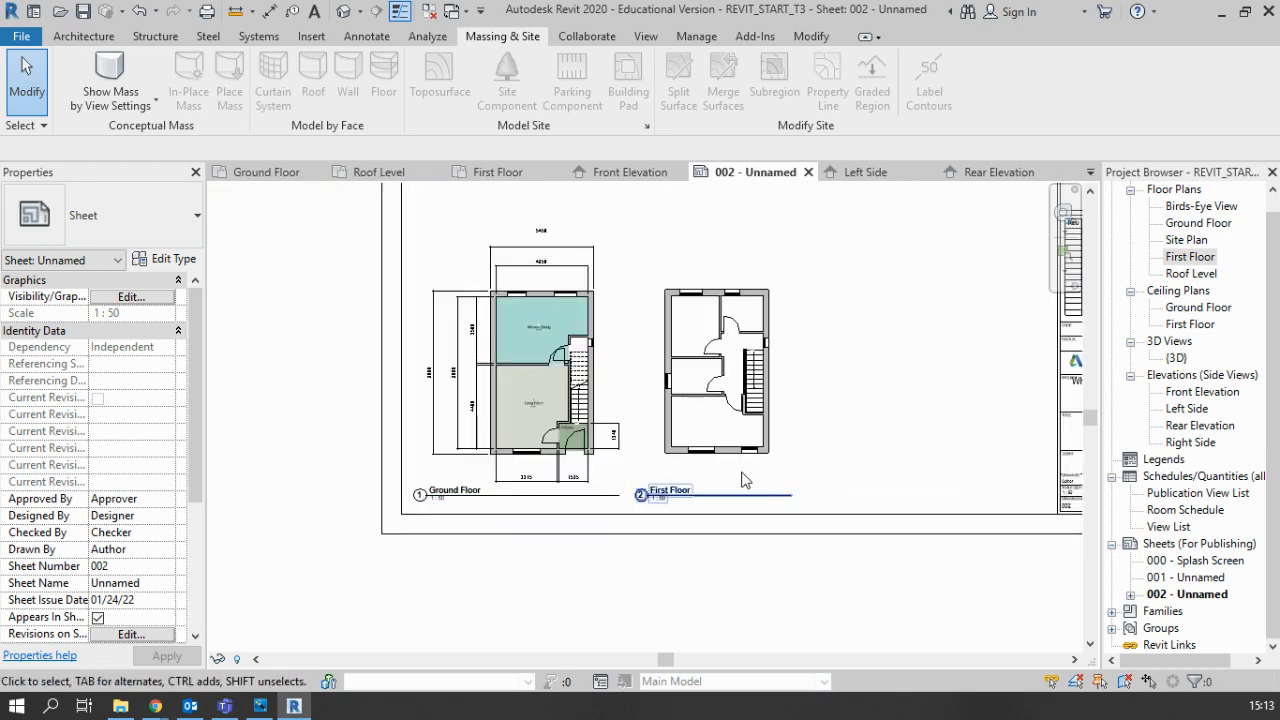
{"action": "scroll", "coordinate": [700, 440], "scroll_direction": "down", "scroll_amount": 4}
{"action": "middle_click_drag", "start_coordinate": [903, 342], "coordinate": [858, 357]}
{"action": "scroll", "coordinate": [590, 380], "scroll_direction": "up", "scroll_amount": 5}
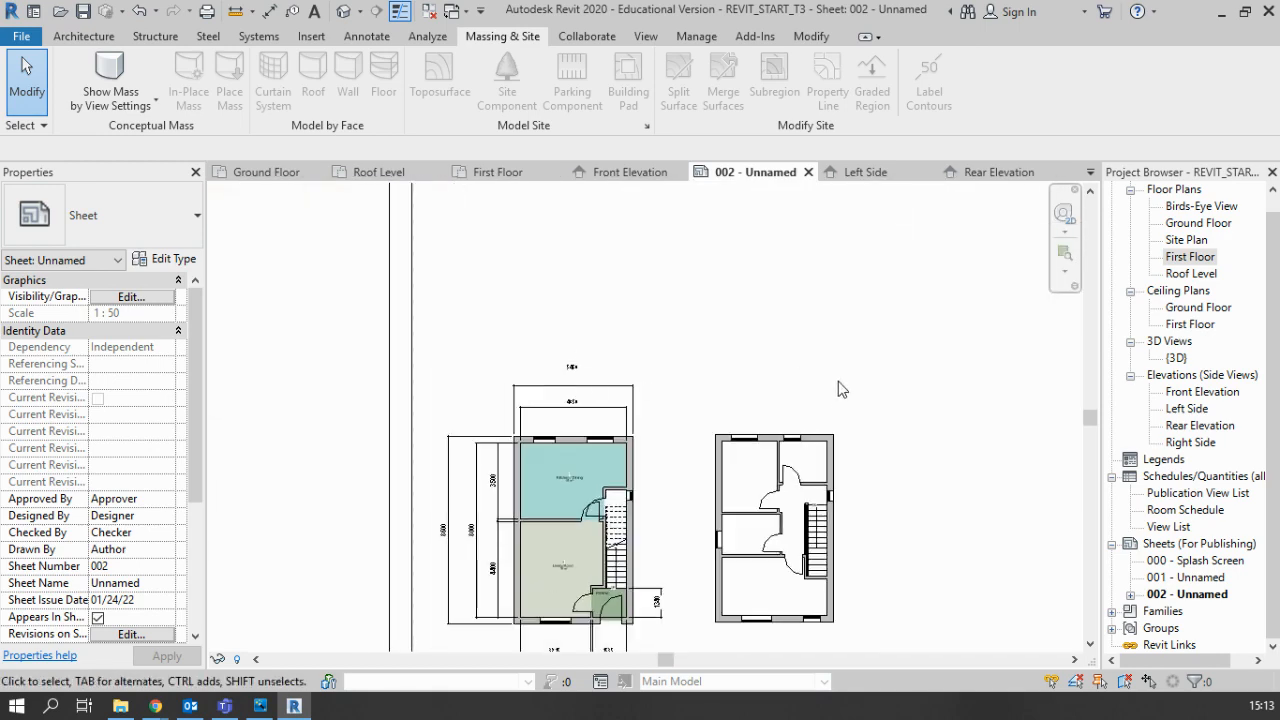
{"action": "scroll", "coordinate": [839, 383], "scroll_direction": "down", "scroll_amount": 2}
{"action": "middle_click_drag", "start_coordinate": [960, 353], "coordinate": [867, 363]}
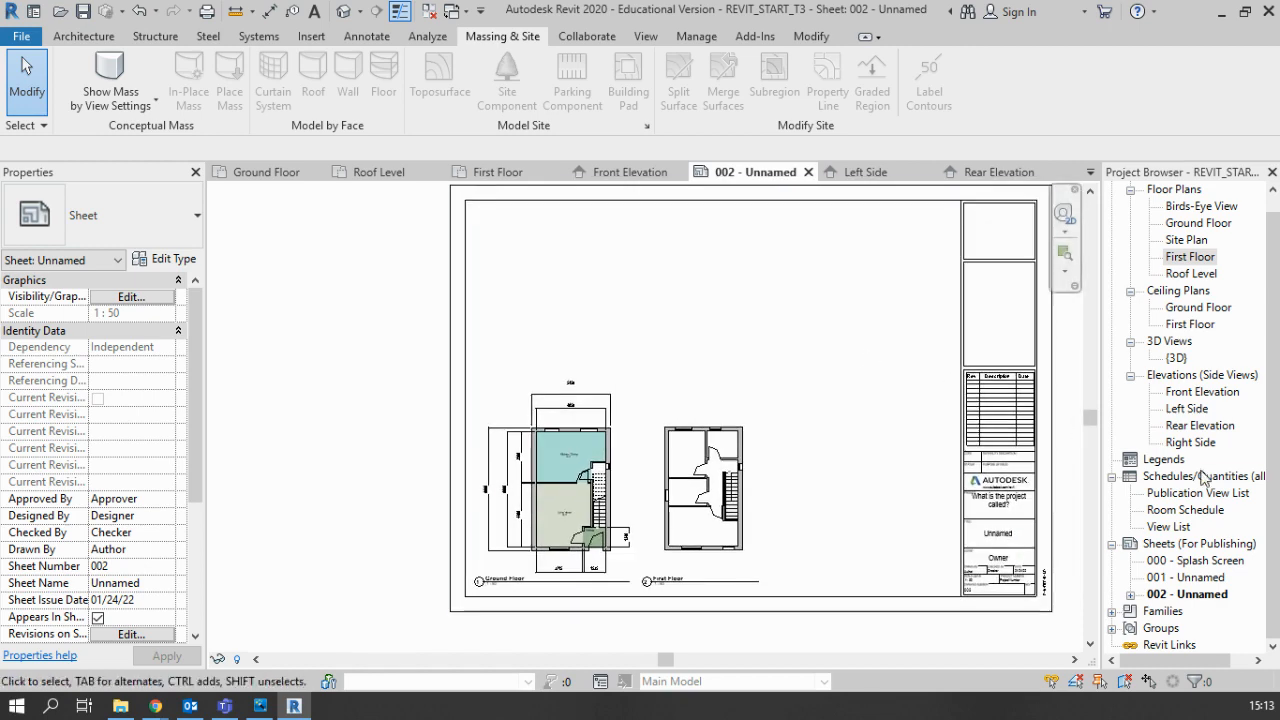
Set the view scale of both the Front Elevation and the Rear Elevation to 1 : 50
{"action": "double_click", "coordinate": [1195, 392]}
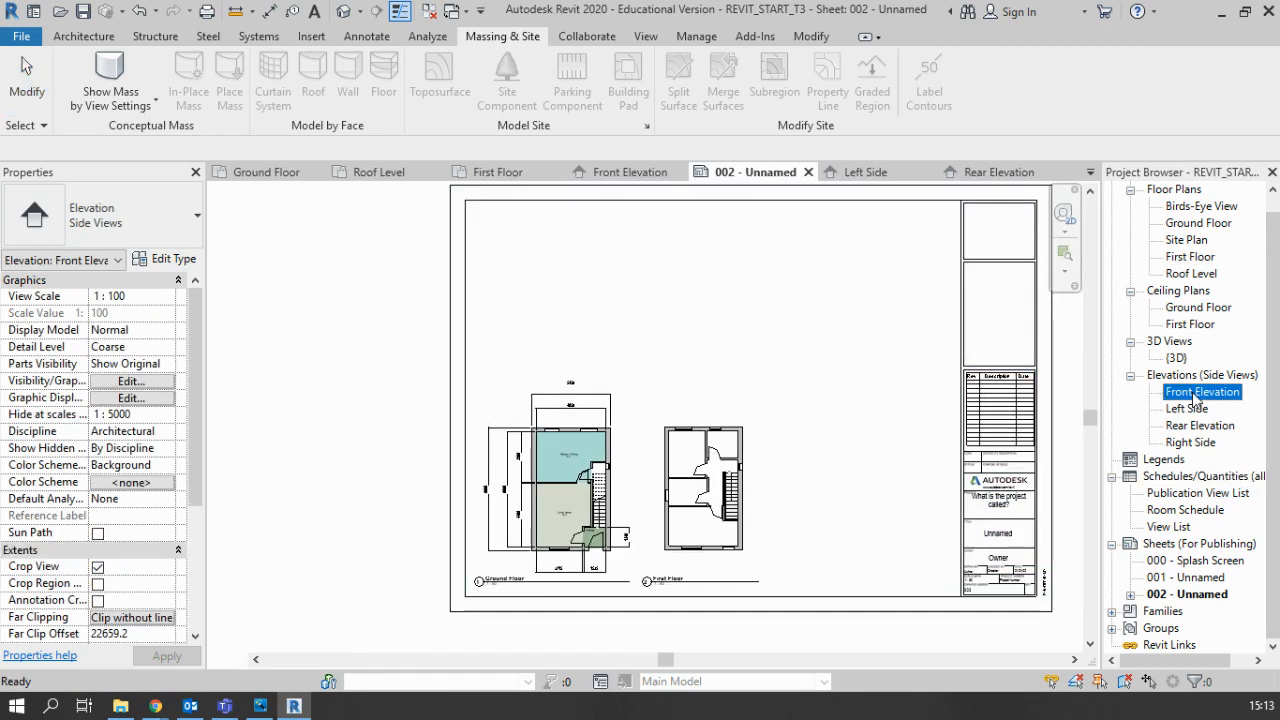
{"action": "left_click", "coordinate": [246, 660]}
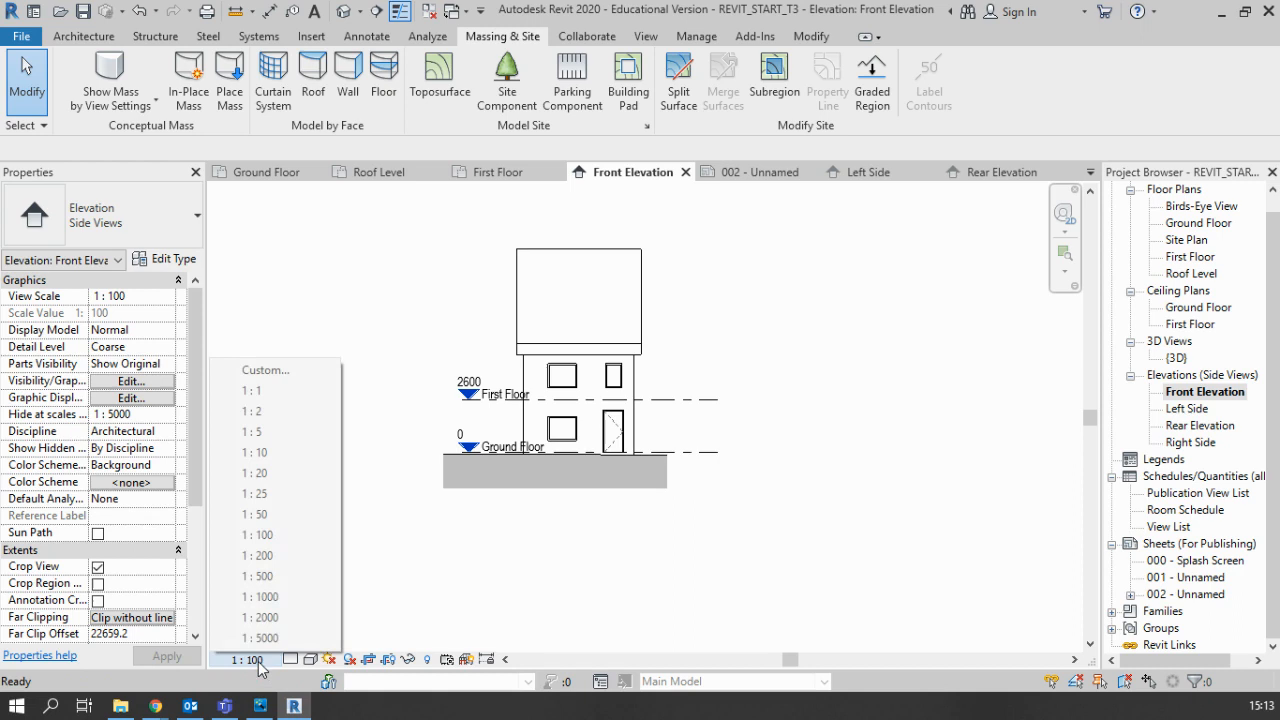
{"action": "left_click", "coordinate": [284, 515]}
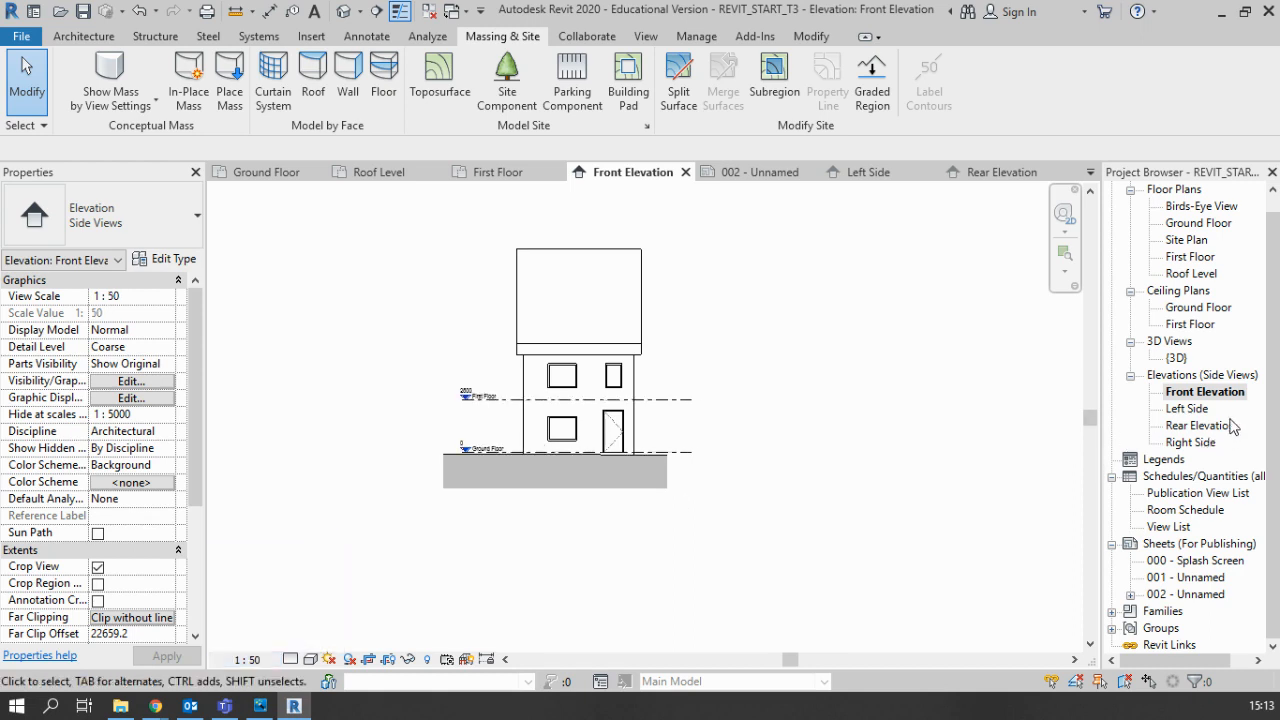
{"action": "double_click", "coordinate": [1198, 425]}
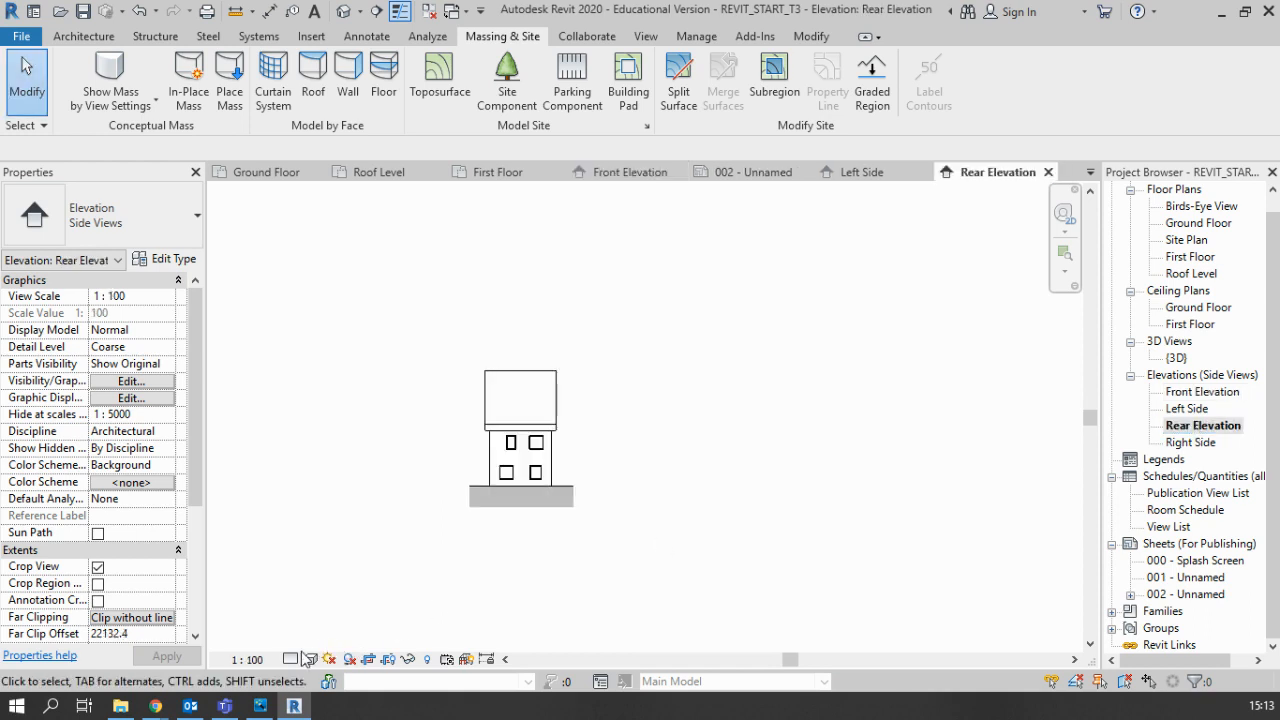
{"action": "left_click", "coordinate": [236, 659]}
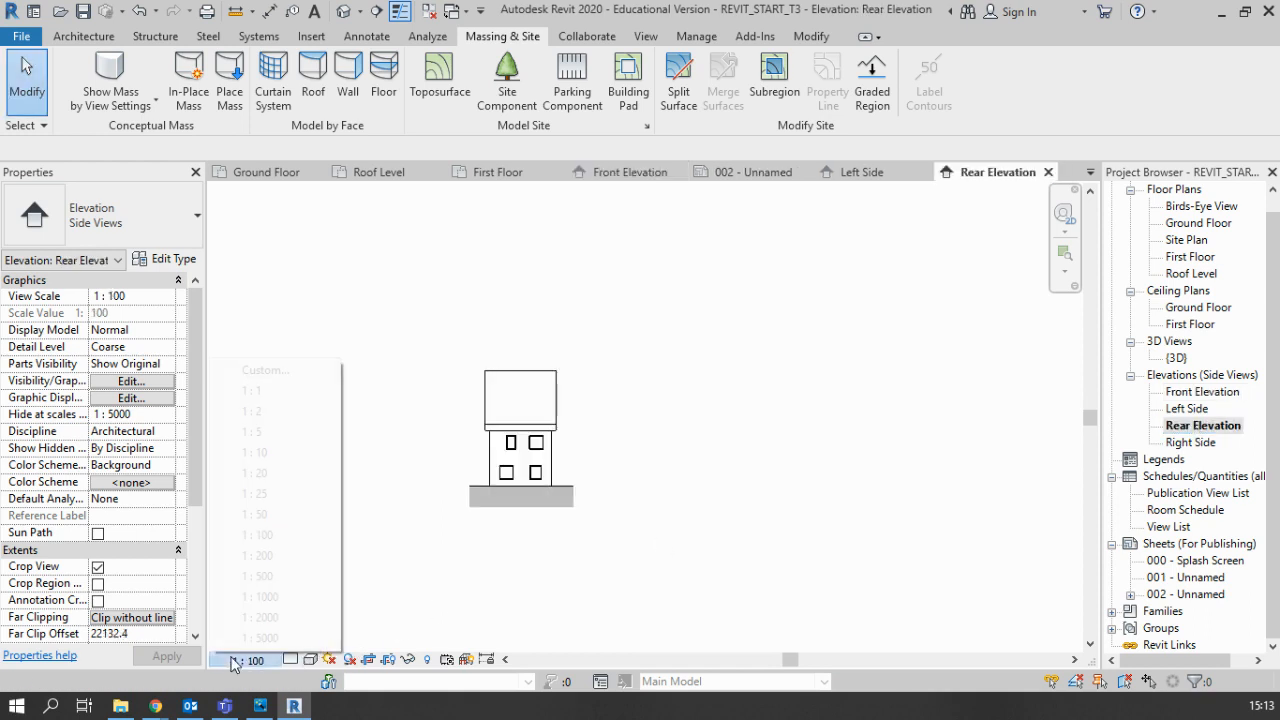
{"action": "left_click", "coordinate": [284, 515]}
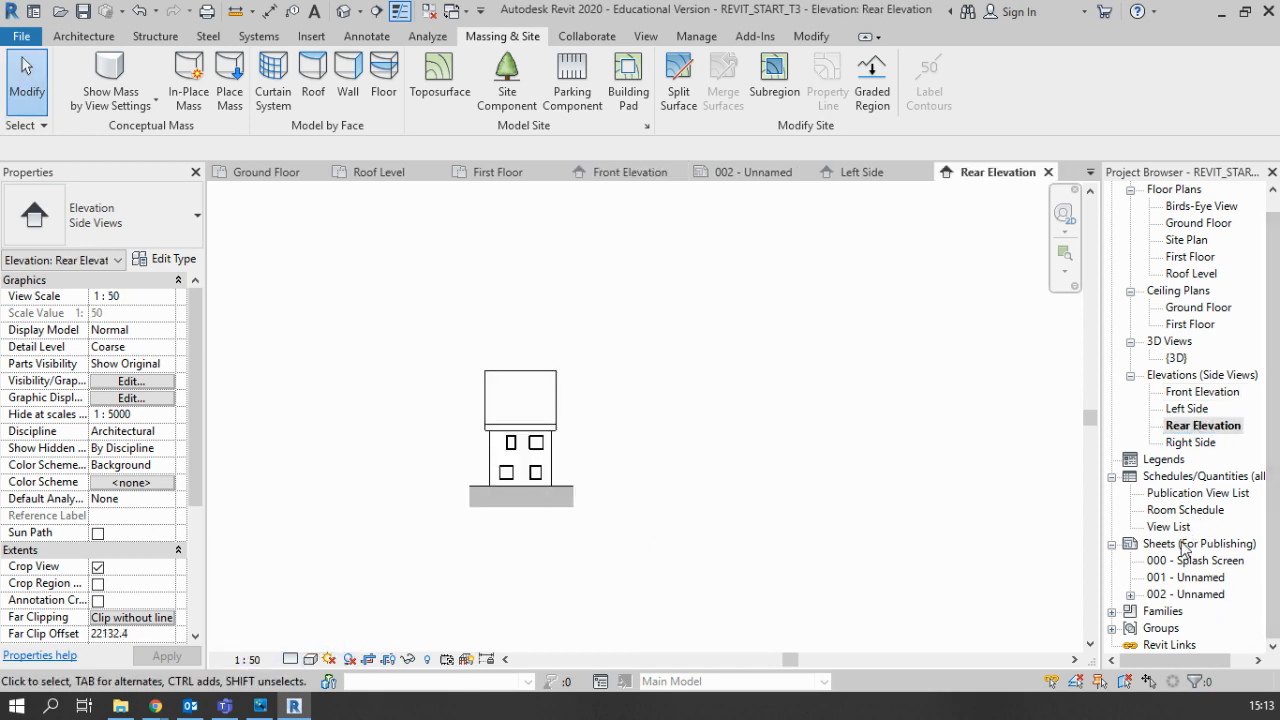
Place the Front Elevation on sheet 002 and position it above the First Floor plan
{"action": "double_click", "coordinate": [1185, 594]}
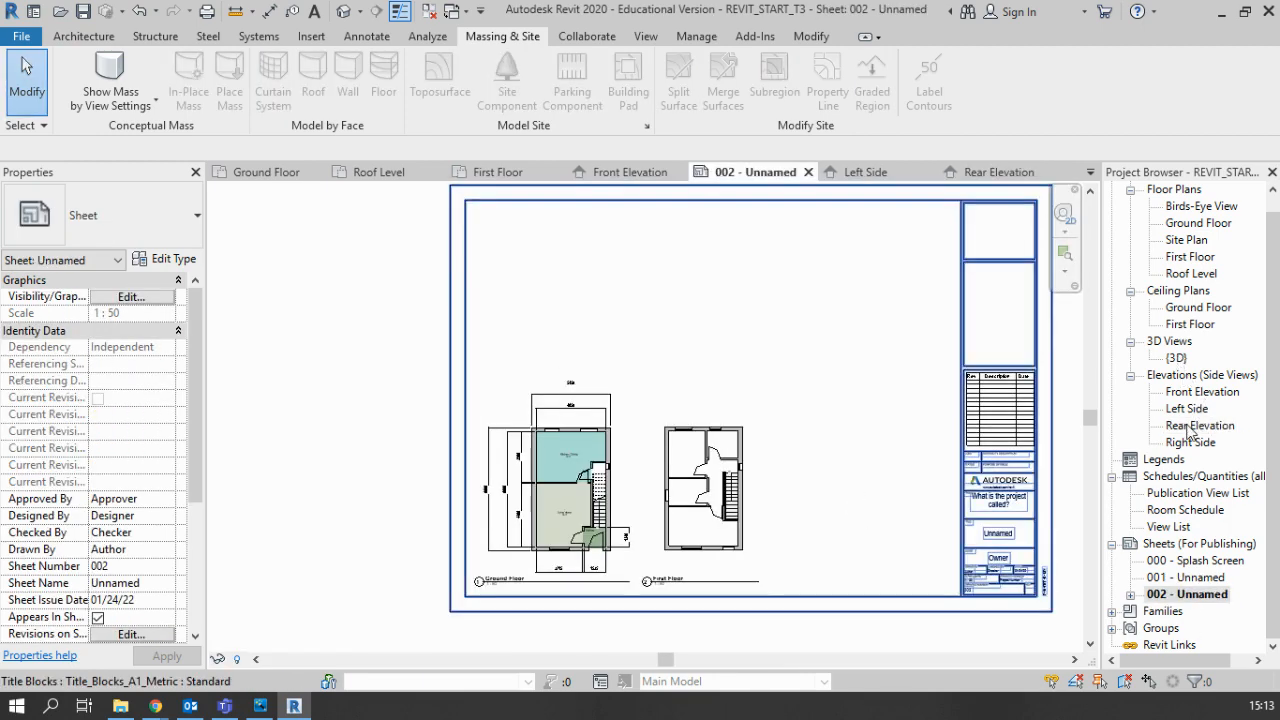
{"action": "left_click_drag", "start_coordinate": [1200, 391], "coordinate": [565, 300]}
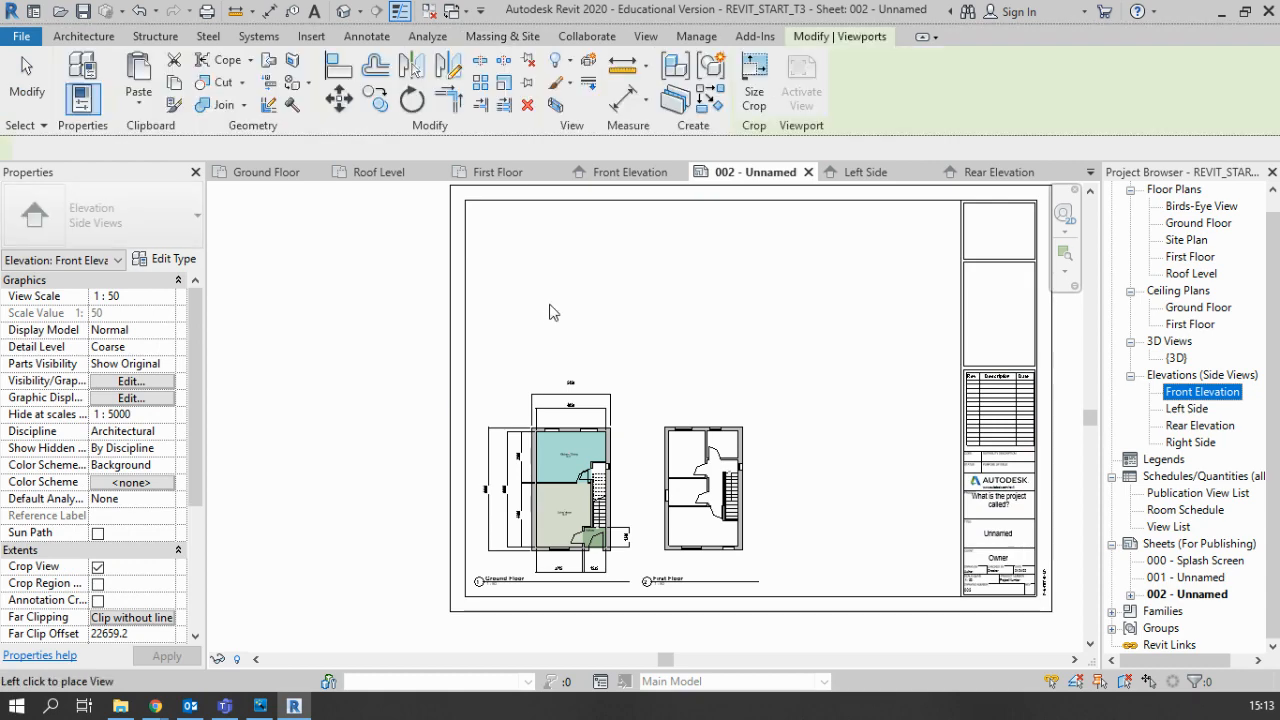
{"action": "left_click", "coordinate": [576, 288]}
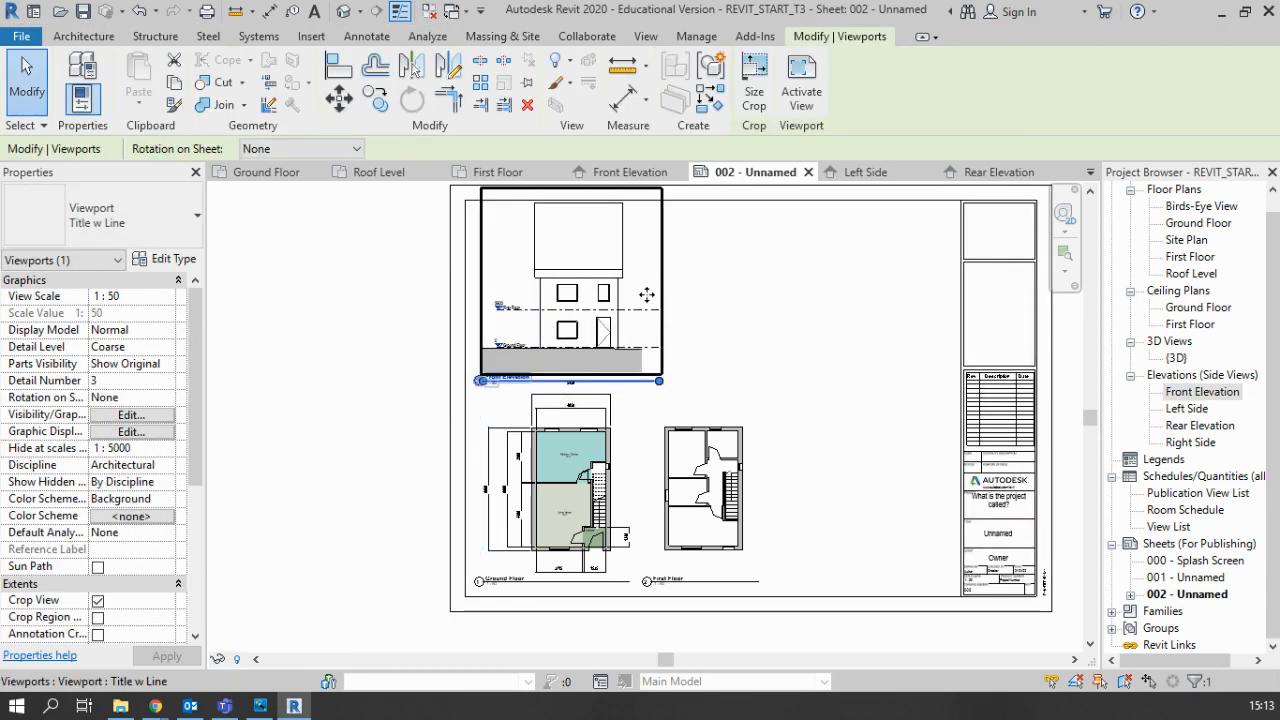
{"action": "left_click_drag", "start_coordinate": [647, 295], "coordinate": [779, 308]}
{"action": "left_click", "coordinate": [940, 571]}
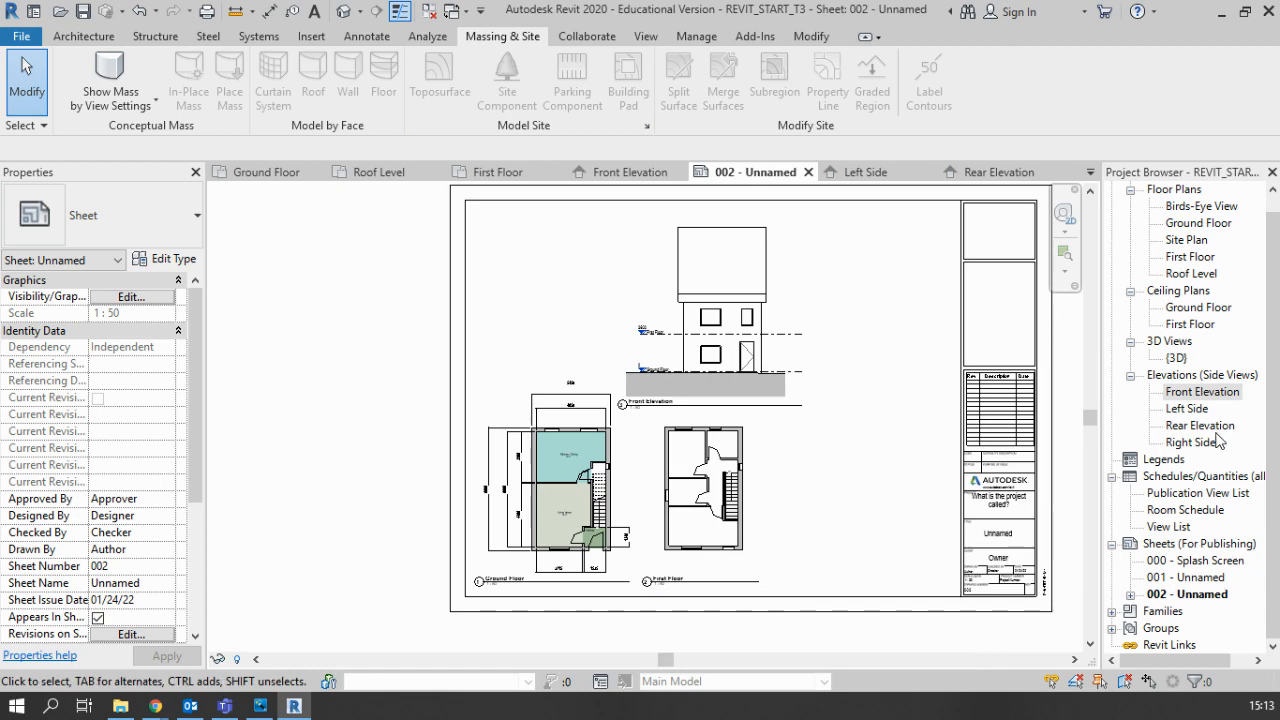
Check the Rear Elevation view and place it on sheet 002 to the right of the Front Elevation, with their titles aligned
{"action": "double_click", "coordinate": [1200, 425]}
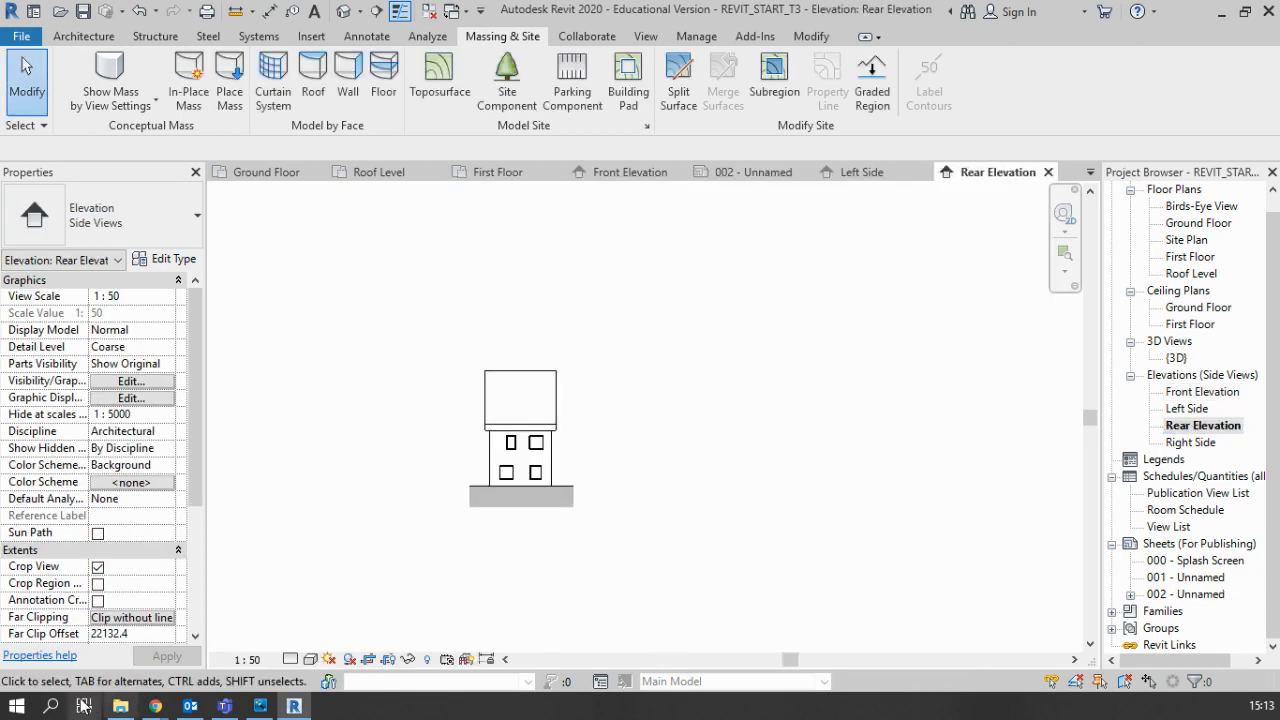
{"action": "double_click", "coordinate": [1185, 594]}
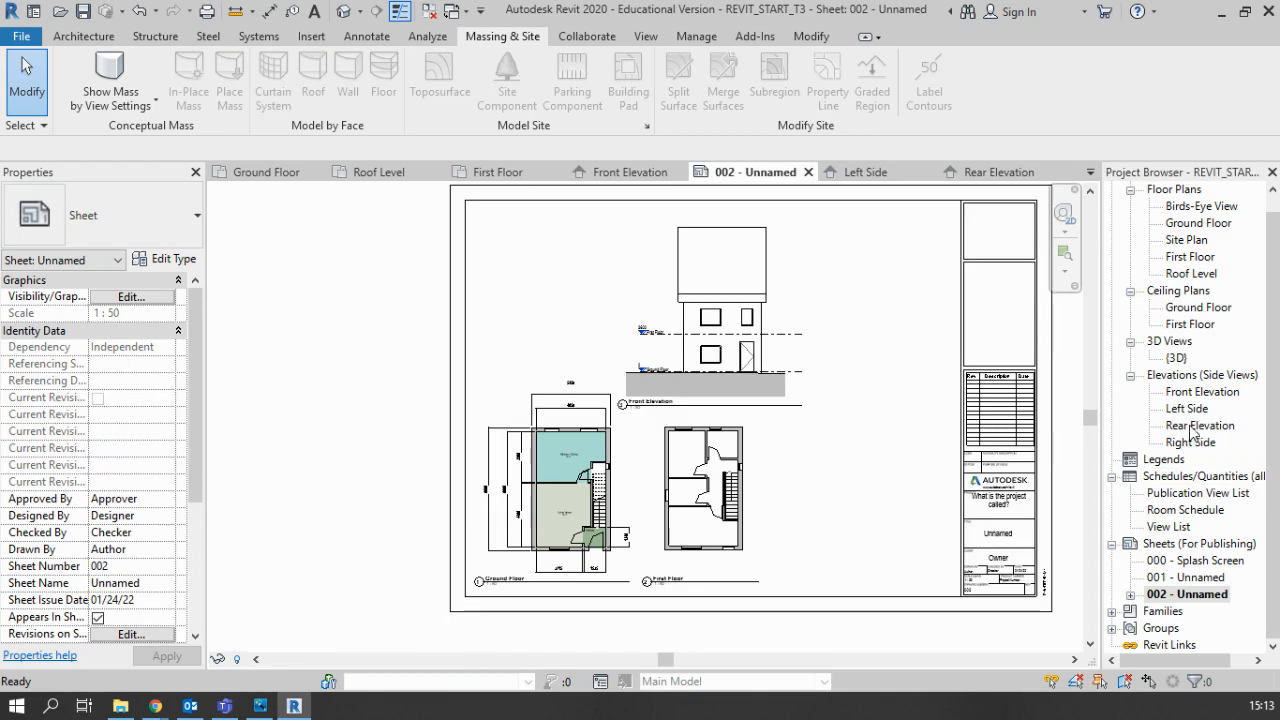
{"action": "left_click_drag", "start_coordinate": [1195, 425], "coordinate": [840, 400]}
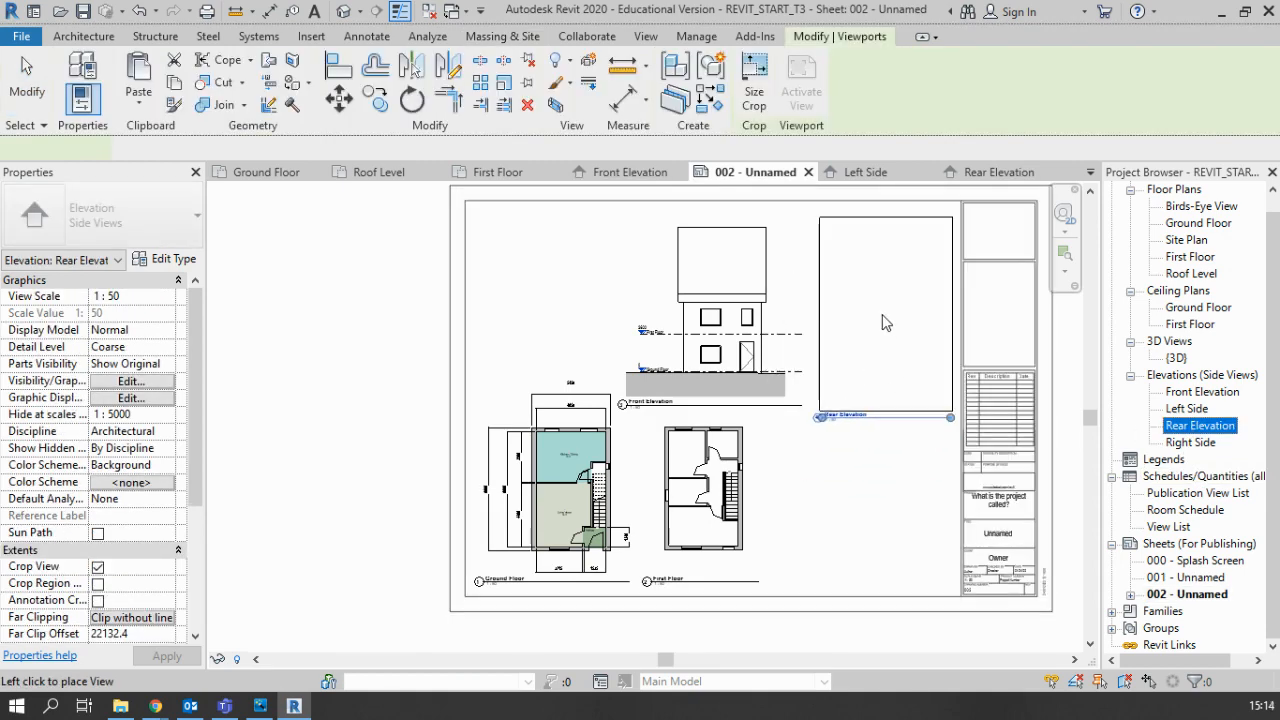
{"action": "left_click", "coordinate": [880, 312]}
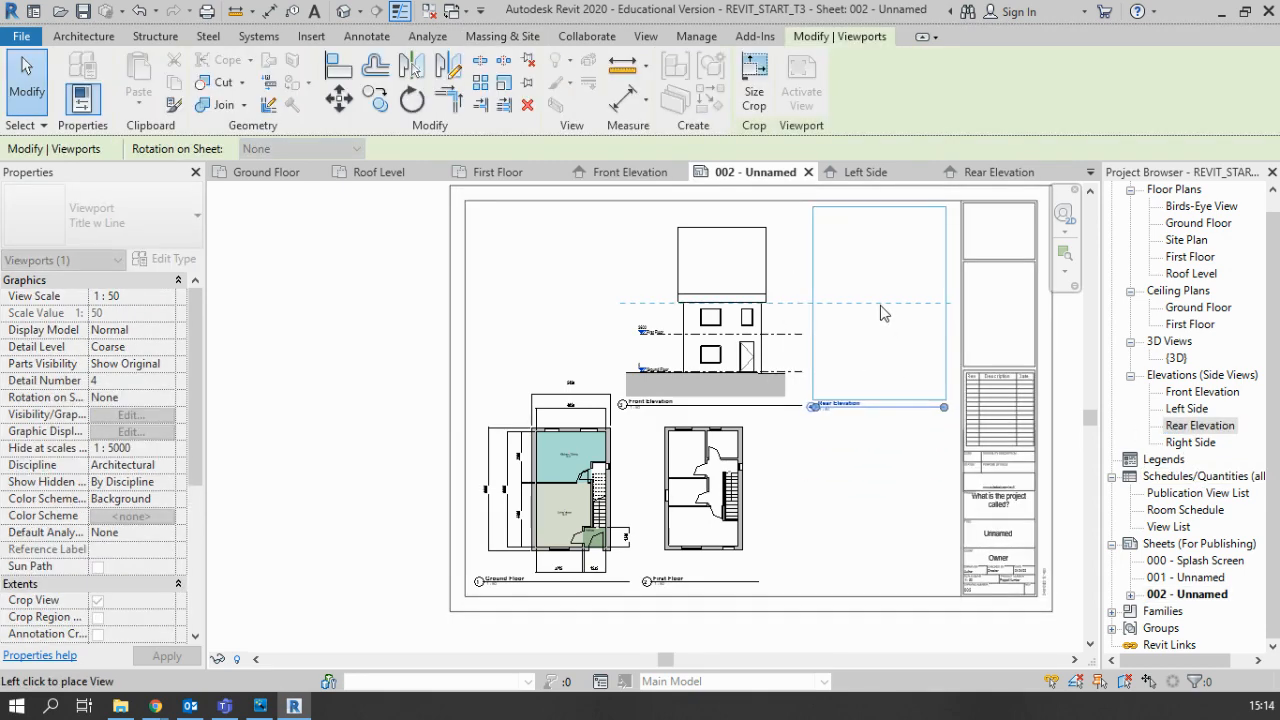
Finish placing the Rear Elevation beside the Front Elevation and lower both view titles onto the same line
{"action": "left_click", "coordinate": [847, 527]}
{"action": "left_click", "coordinate": [717, 369]}
{"action": "left_click", "coordinate": [800, 439]}
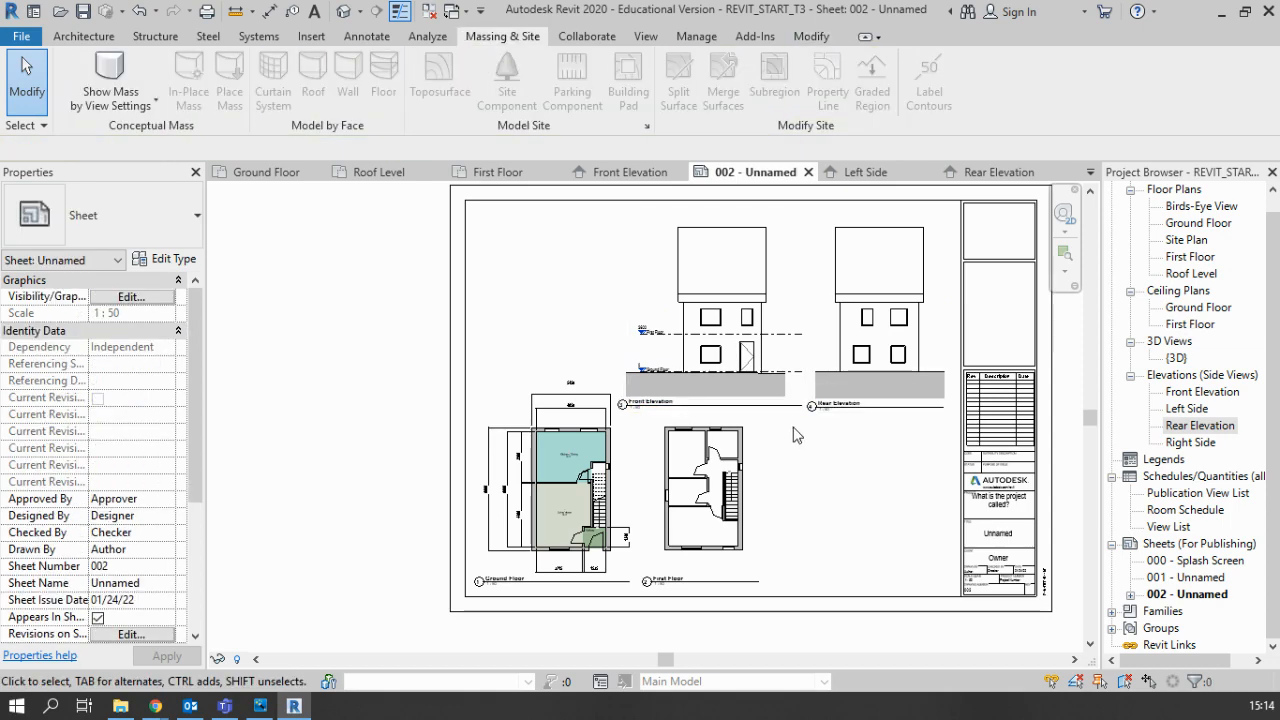
{"action": "scroll", "coordinate": [794, 428], "scroll_direction": "up", "scroll_amount": 2}
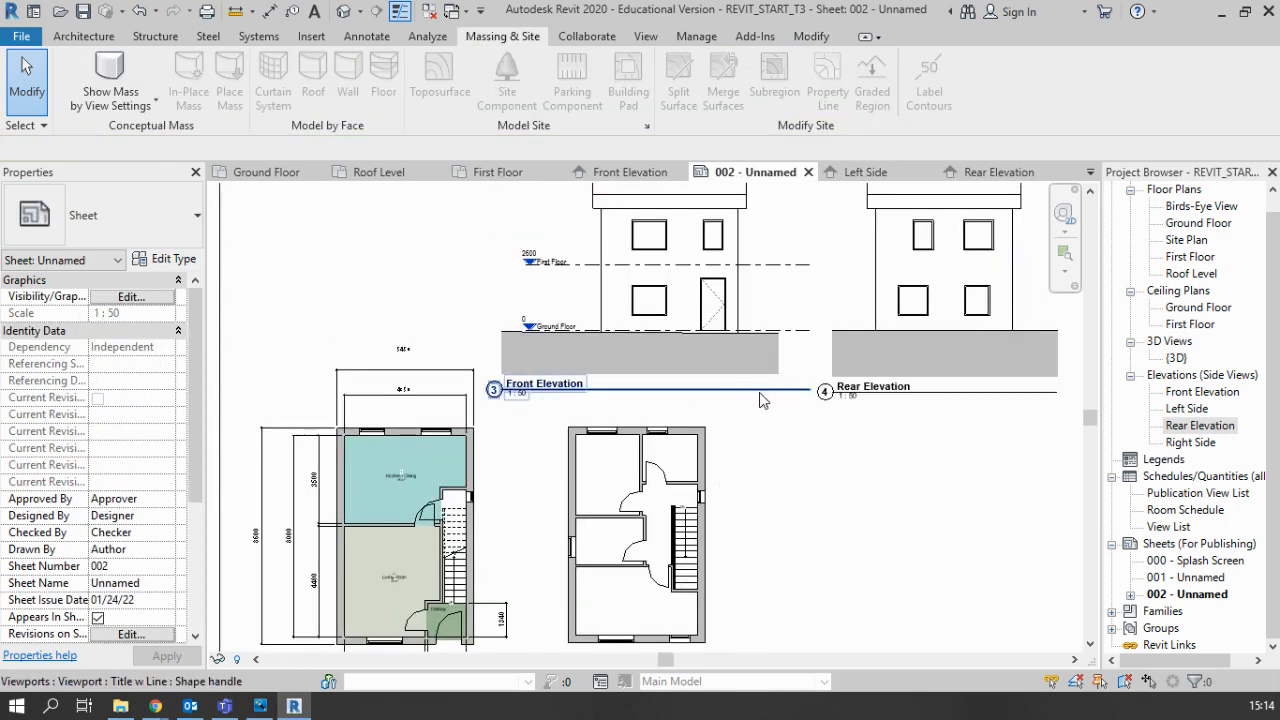
{"action": "scroll", "coordinate": [758, 392], "scroll_direction": "up", "scroll_amount": 2}
{"action": "mouse_move", "coordinate": [768, 391]}
{"action": "left_mouse_down"}
{"action": "mouse_move", "coordinate": [770, 423]}
{"action": "mouse_move", "coordinate": [770, 410]}
{"action": "left_mouse_up"}
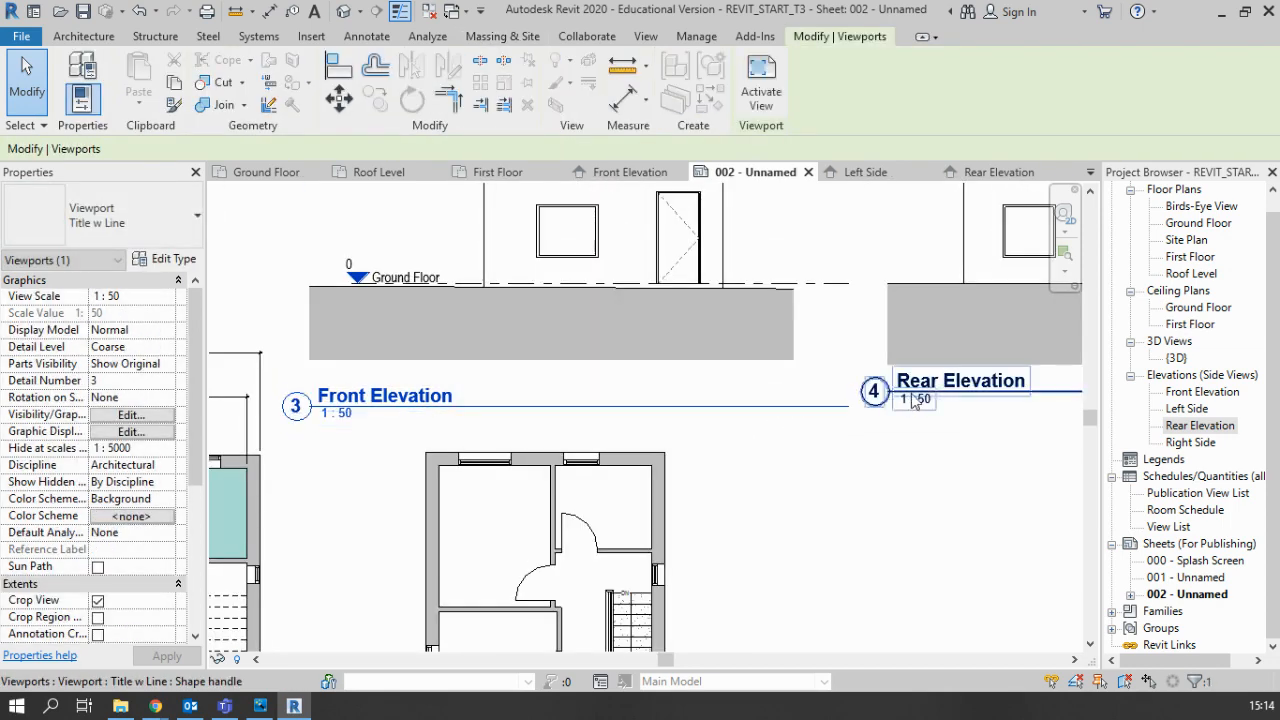
{"action": "left_click", "coordinate": [1021, 400]}
{"action": "left_click_drag", "start_coordinate": [1021, 400], "coordinate": [1022, 415]}
Shorten the far end of the Front Elevation title line to finish at the edge of the ground strip
{"action": "left_click", "coordinate": [800, 406]}
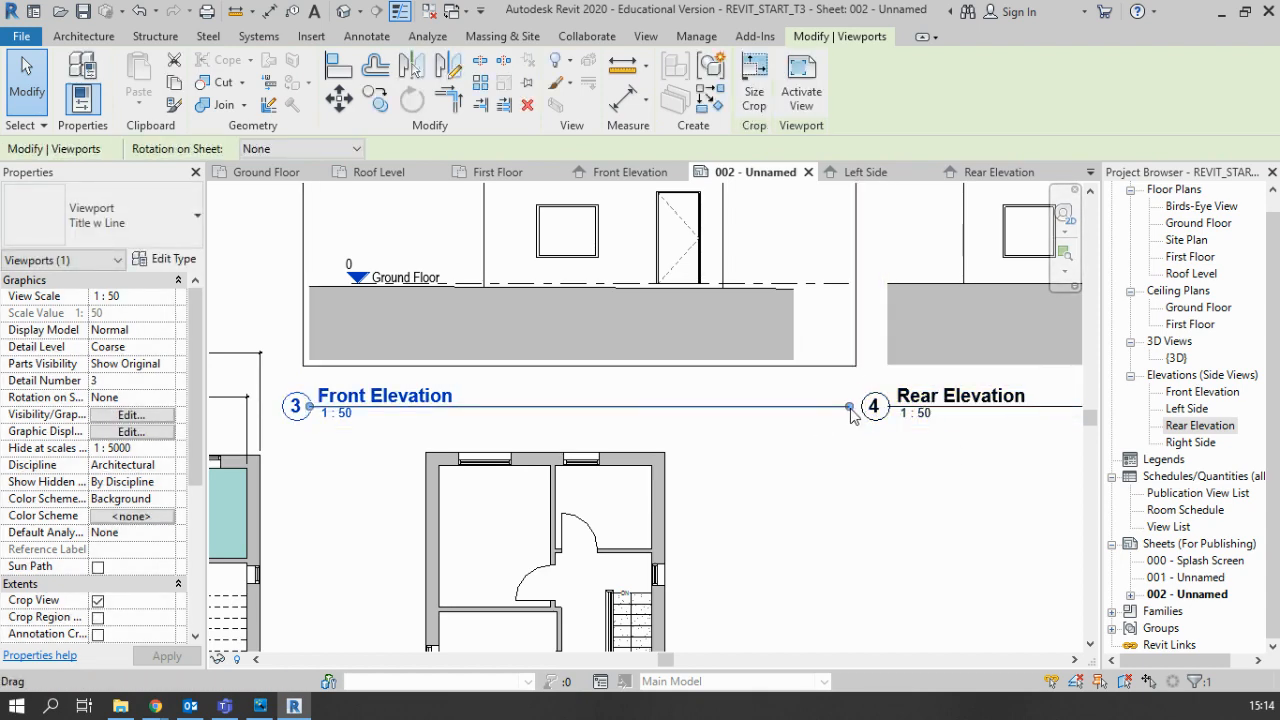
{"action": "left_click_drag", "start_coordinate": [791, 411], "coordinate": [793, 411]}
{"action": "left_click", "coordinate": [848, 486]}
{"action": "scroll", "coordinate": [880, 509], "scroll_direction": "down", "scroll_amount": 5}
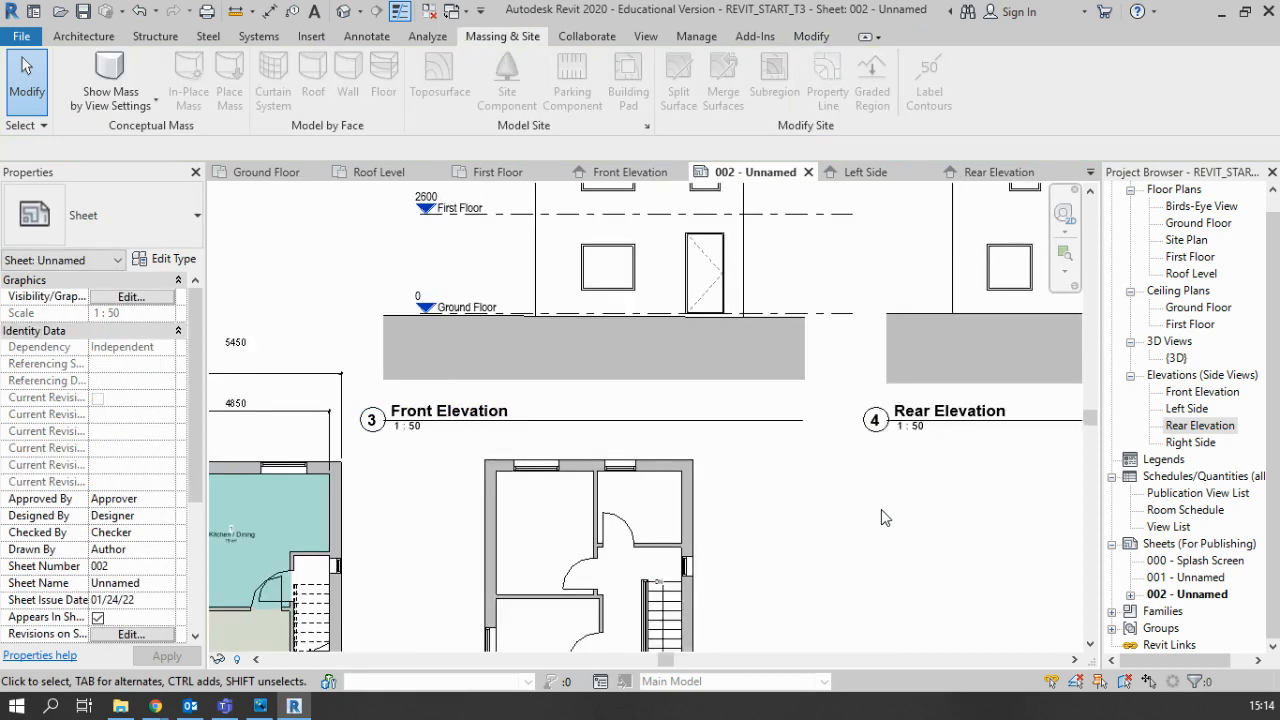
Nudge the Rear Elevation viewport upwards on sheet 002, towards the upper border
{"action": "middle_click_drag", "start_coordinate": [857, 518], "coordinate": [786, 497]}
{"action": "scroll", "coordinate": [786, 497], "scroll_direction": "down", "scroll_amount": 1}
{"action": "scroll", "coordinate": [640, 508], "scroll_direction": "down", "scroll_amount": 2}
{"action": "middle_click_drag", "start_coordinate": [669, 637], "coordinate": [678, 574]}
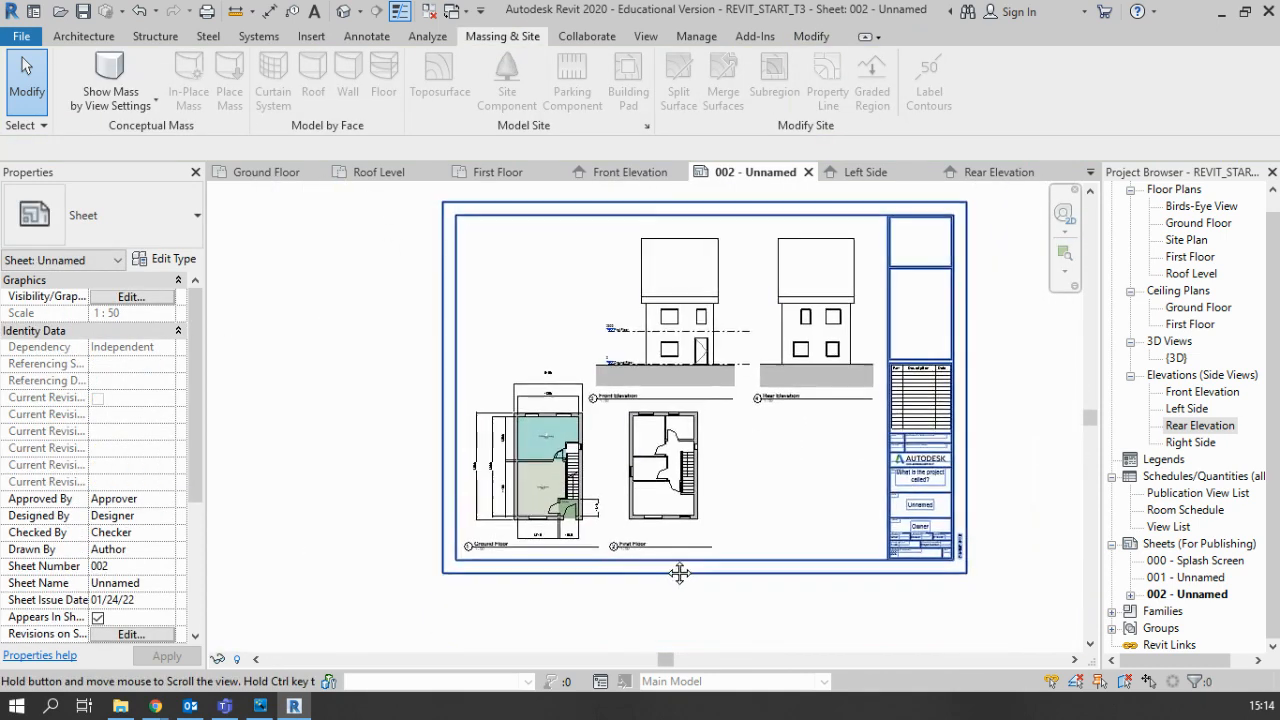
{"action": "left_click", "coordinate": [808, 280]}
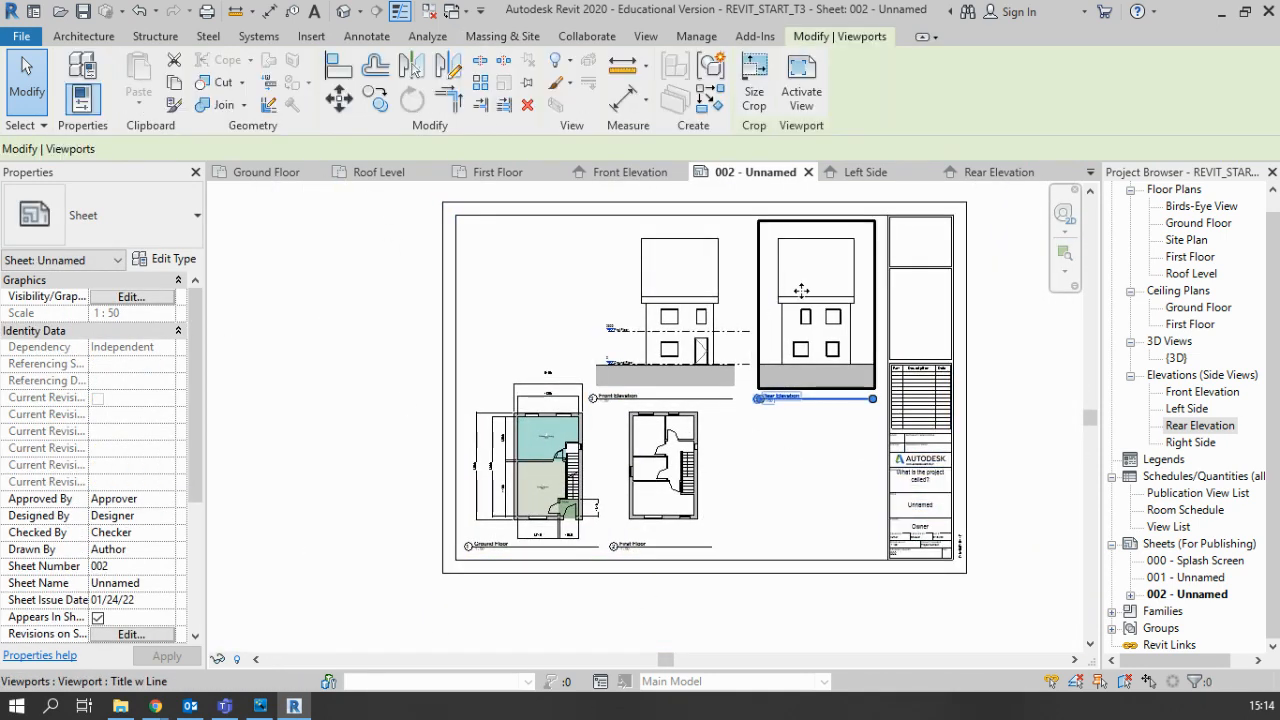
{"action": "left_click_drag", "start_coordinate": [815, 268], "coordinate": [850, 310]}
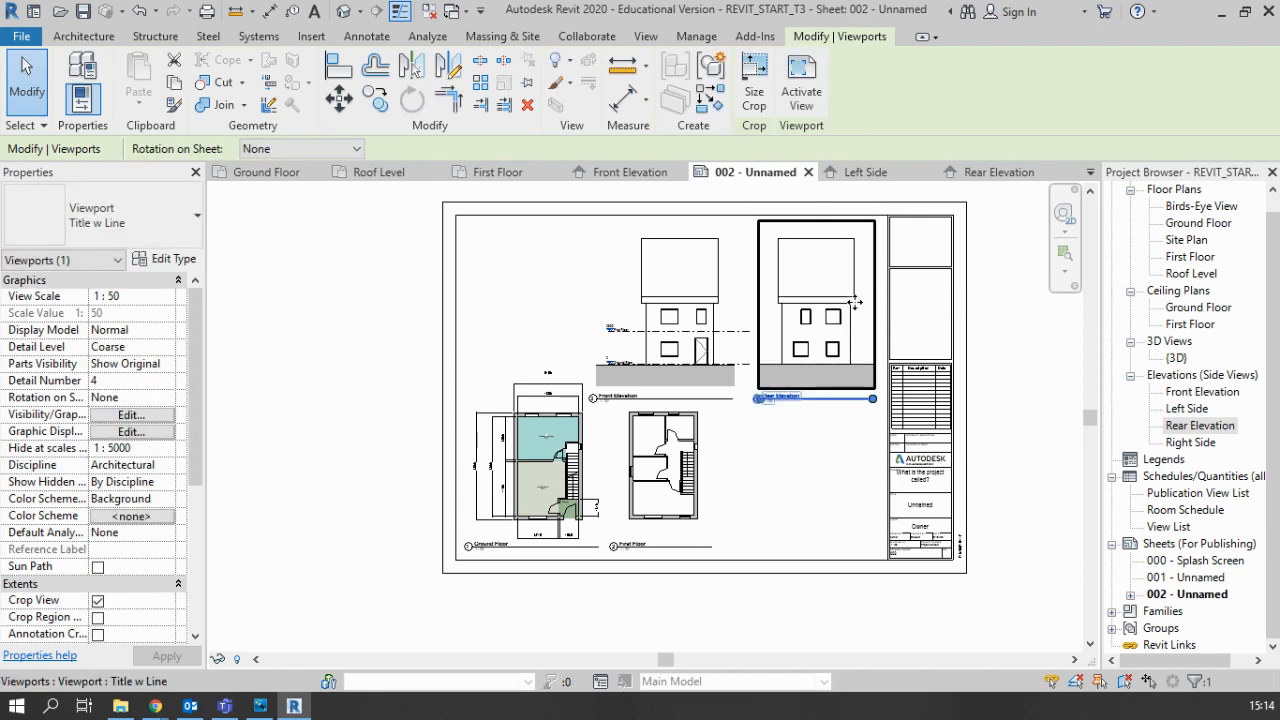
{"action": "key", "text": "Up"}
{"action": "key", "text": "Up"}
{"action": "key", "text": "Up"}
{"action": "key", "text": "Up"}
{"action": "key", "text": "Up"}
Nudge the Front Elevation viewport upwards until its ground line and title are level with the Rear Elevation
{"action": "left_click", "coordinate": [640, 311]}
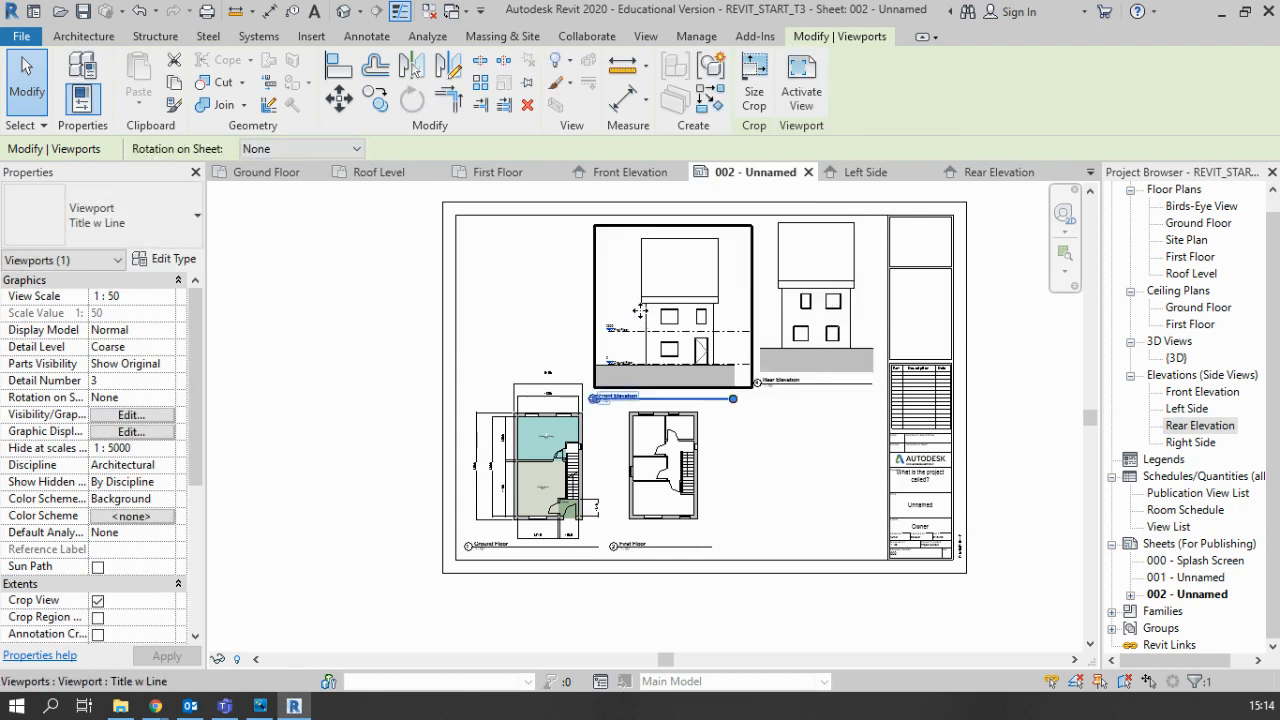
{"action": "key", "text": "Up"}
{"action": "key", "text": "Up"}
{"action": "key", "text": "Up"}
{"action": "key", "text": "Up"}
{"action": "key", "text": "Up"}
{"action": "key", "text": "Up"}
{"action": "key", "text": "Up"}
{"action": "key", "text": "Up"}
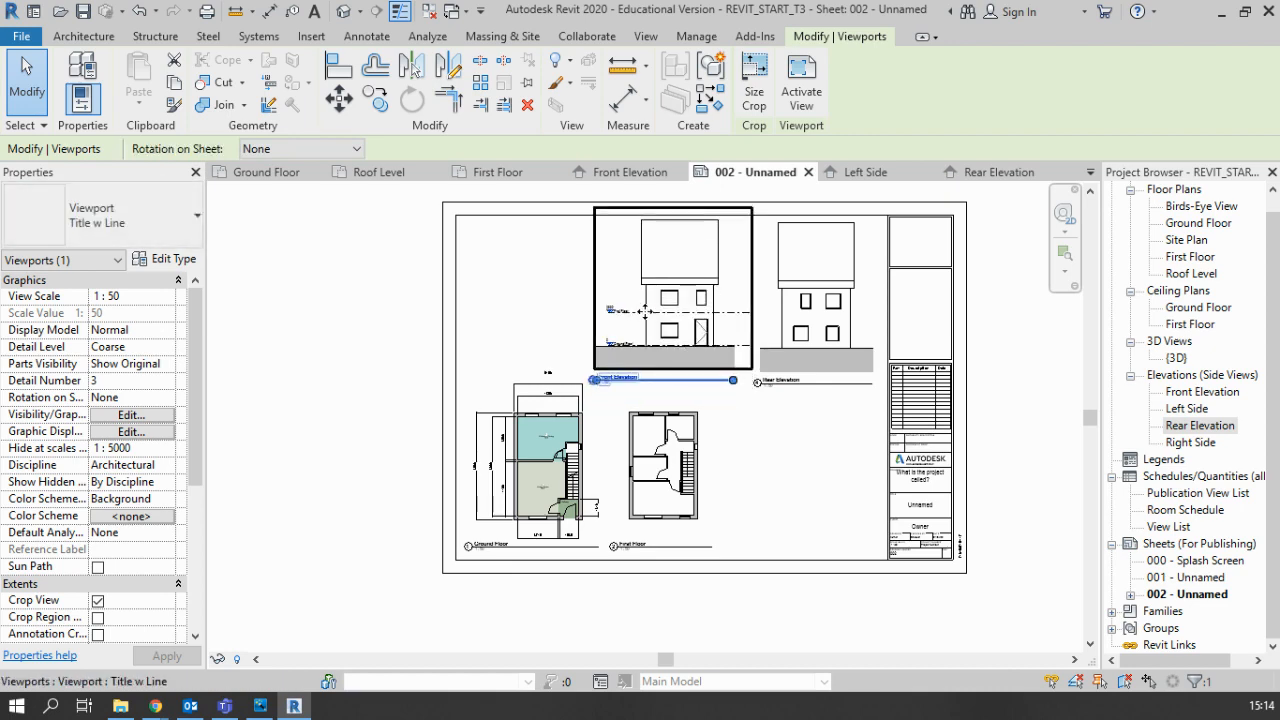
{"action": "left_click", "coordinate": [838, 328]}
{"action": "scroll", "coordinate": [840, 328], "scroll_direction": "up", "scroll_amount": 2}
{"action": "scroll", "coordinate": [720, 320], "scroll_direction": "up", "scroll_amount": 2}
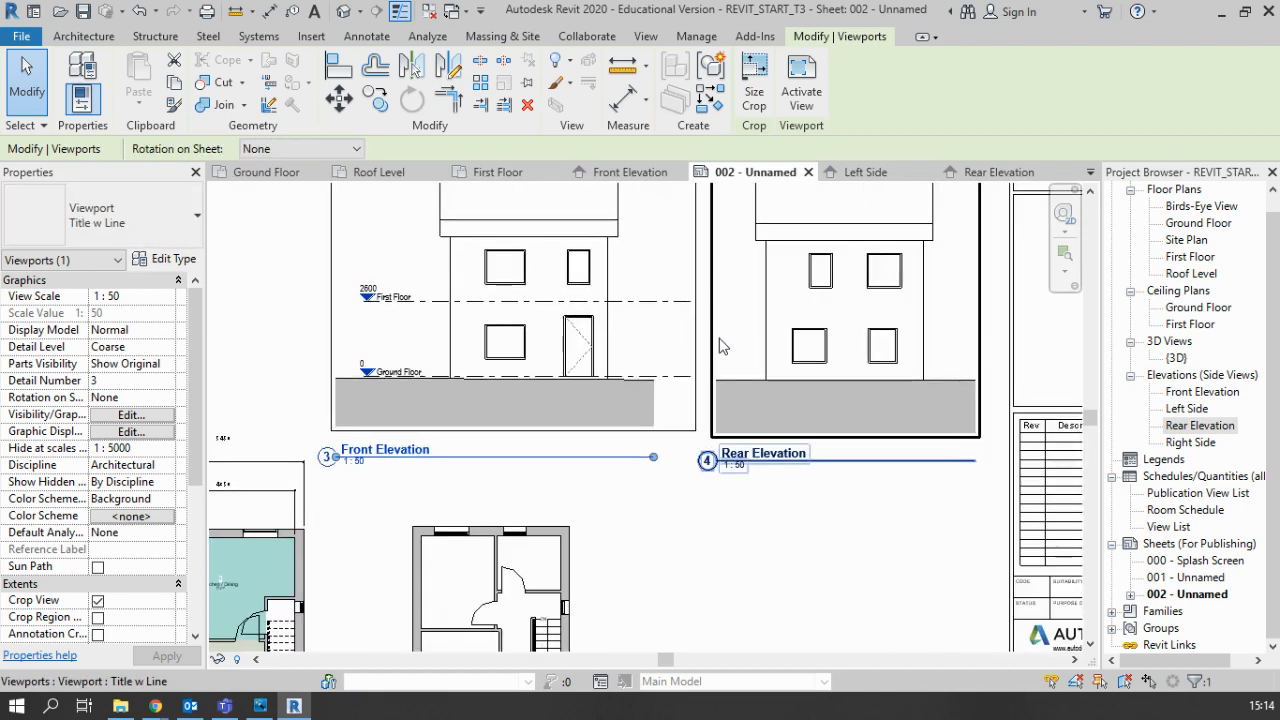
{"action": "left_click", "coordinate": [740, 598]}
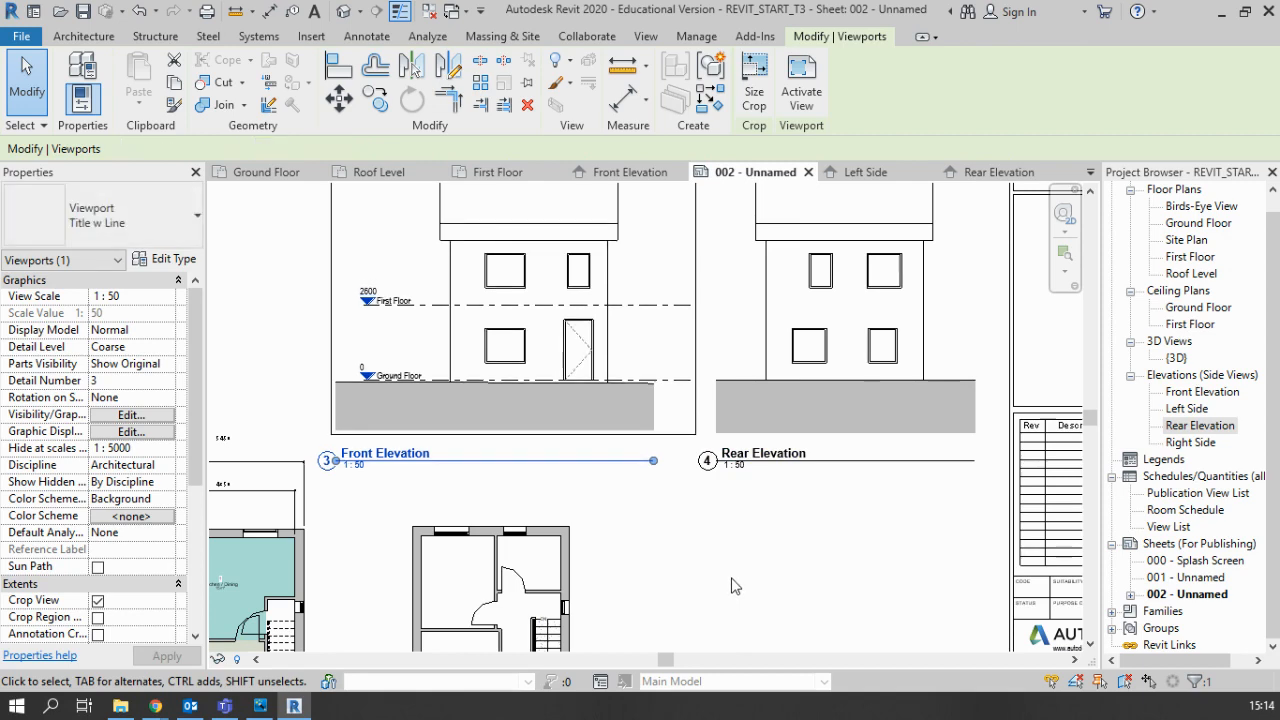
Pull in the start of the Front Elevation title line so the number bubble sits beneath the ground strip's near edge
{"action": "scroll", "coordinate": [620, 485], "scroll_direction": "down", "scroll_amount": 2}
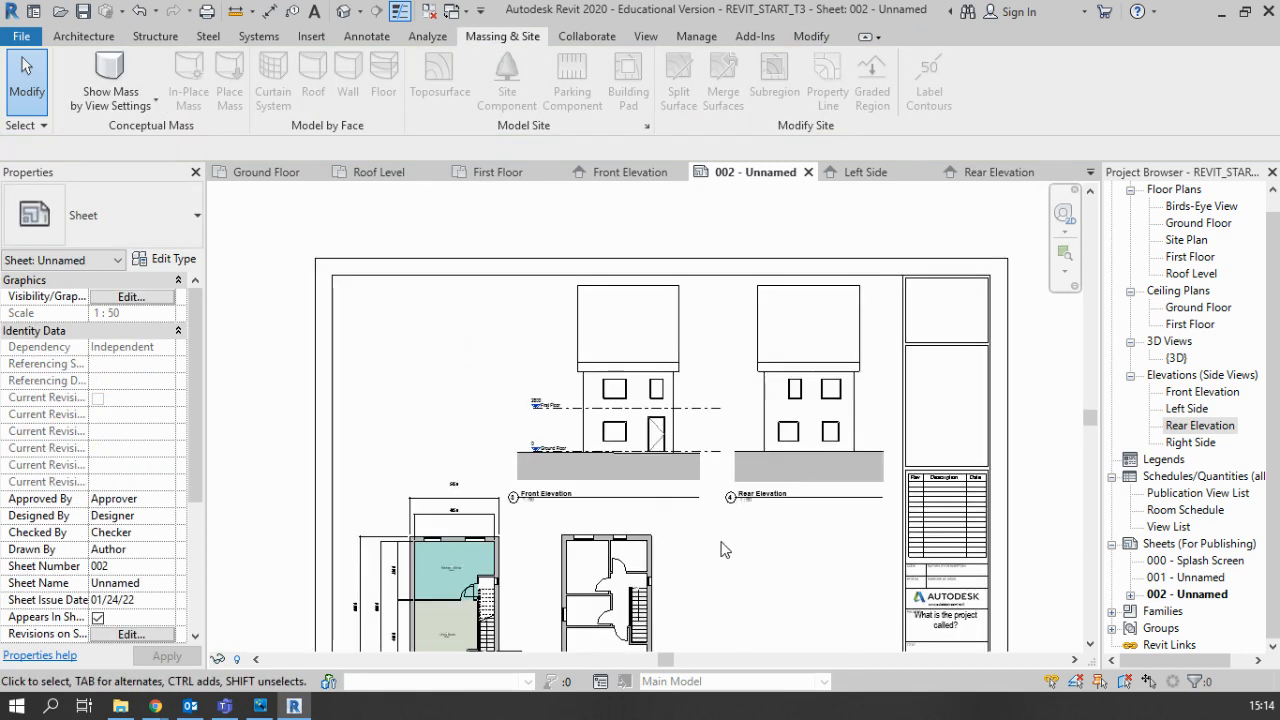
{"action": "scroll", "coordinate": [655, 383], "scroll_direction": "up", "scroll_amount": 2}
{"action": "left_click", "coordinate": [655, 383]}
{"action": "scroll", "coordinate": [660, 380], "scroll_direction": "up", "scroll_amount": 2}
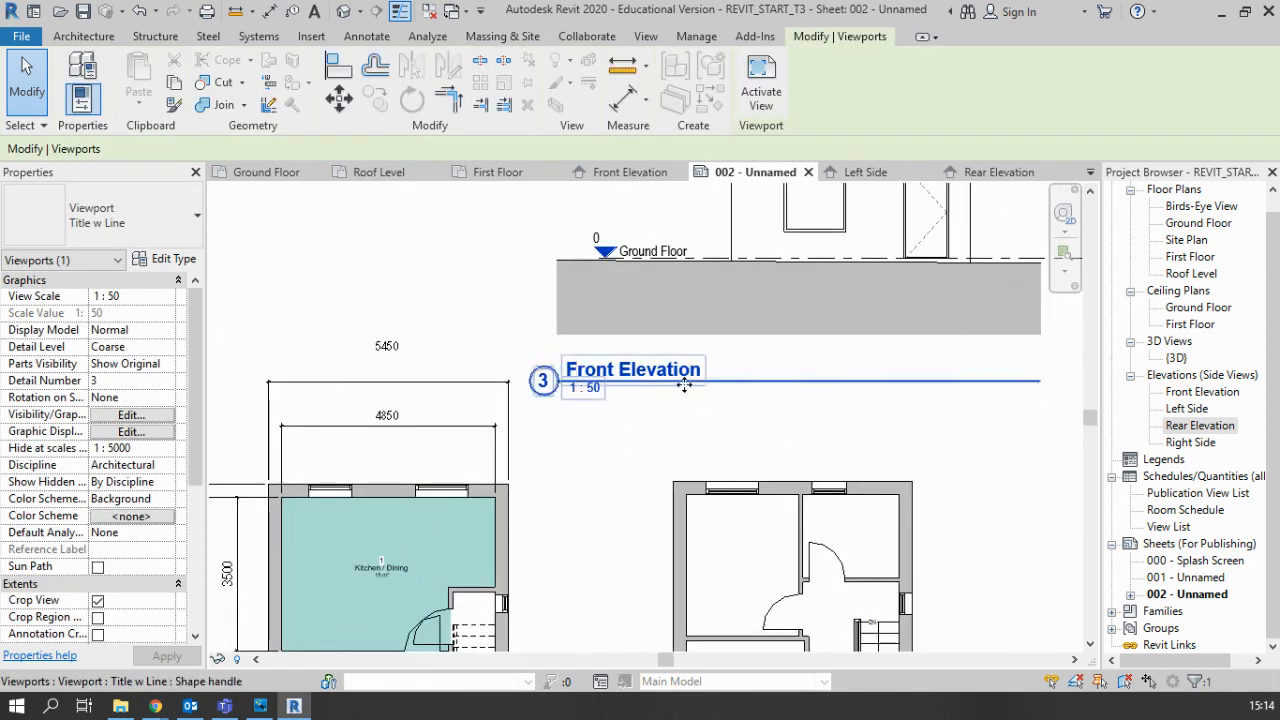
{"action": "left_click", "coordinate": [779, 360]}
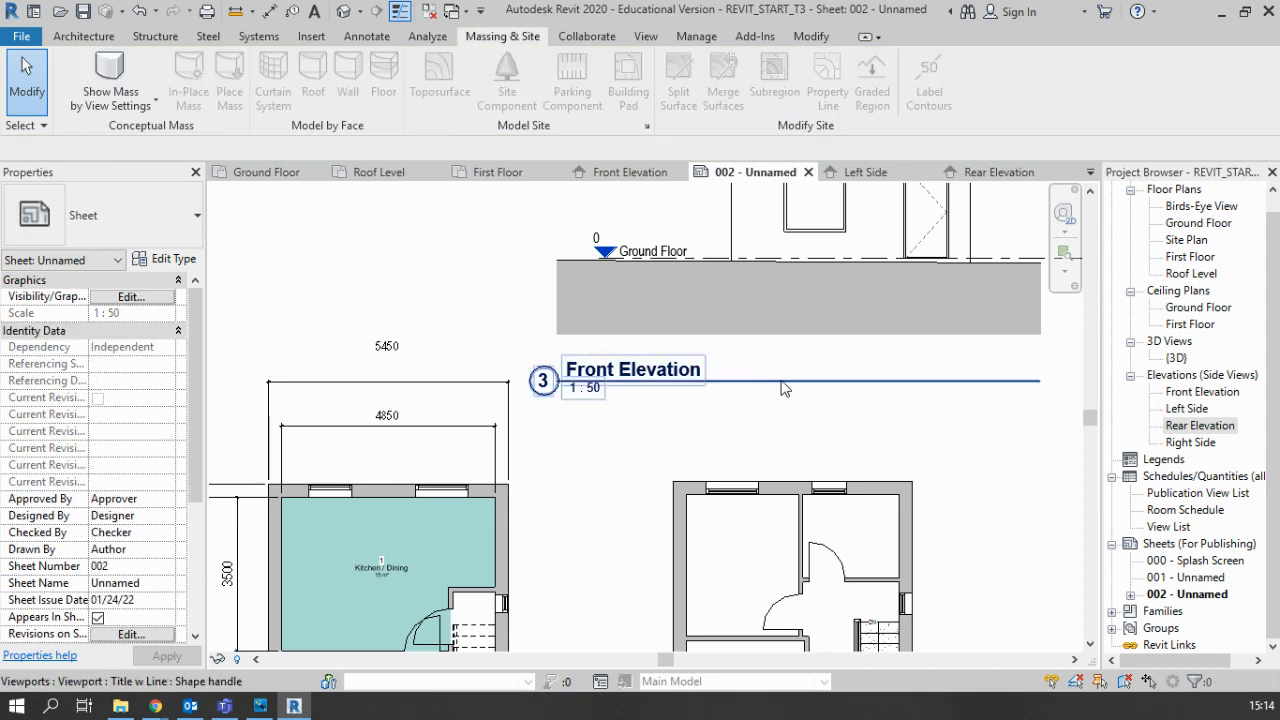
{"action": "left_click", "coordinate": [783, 398]}
{"action": "scroll", "coordinate": [768, 427], "scroll_direction": "down", "scroll_amount": 4}
{"action": "left_click", "coordinate": [909, 404]}
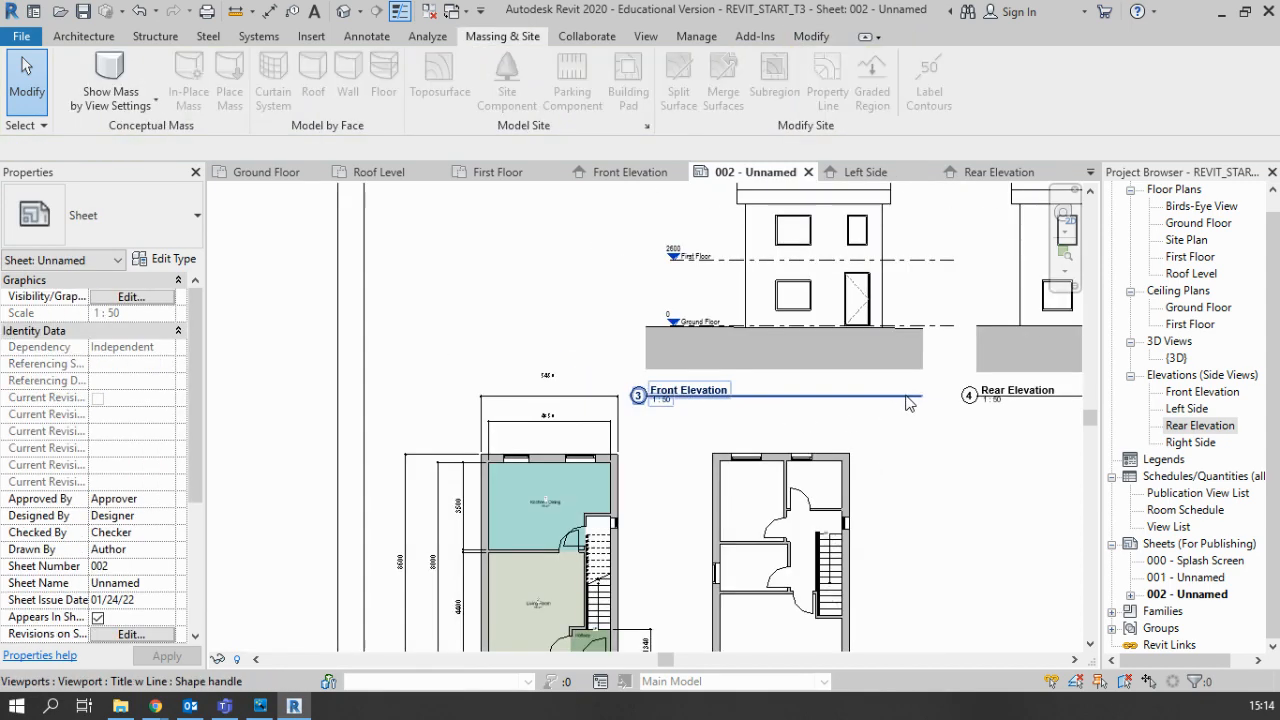
{"action": "left_click", "coordinate": [863, 370]}
{"action": "scroll", "coordinate": [651, 404], "scroll_direction": "up", "scroll_amount": 1}
{"action": "scroll", "coordinate": [652, 404], "scroll_direction": "up", "scroll_amount": 1}
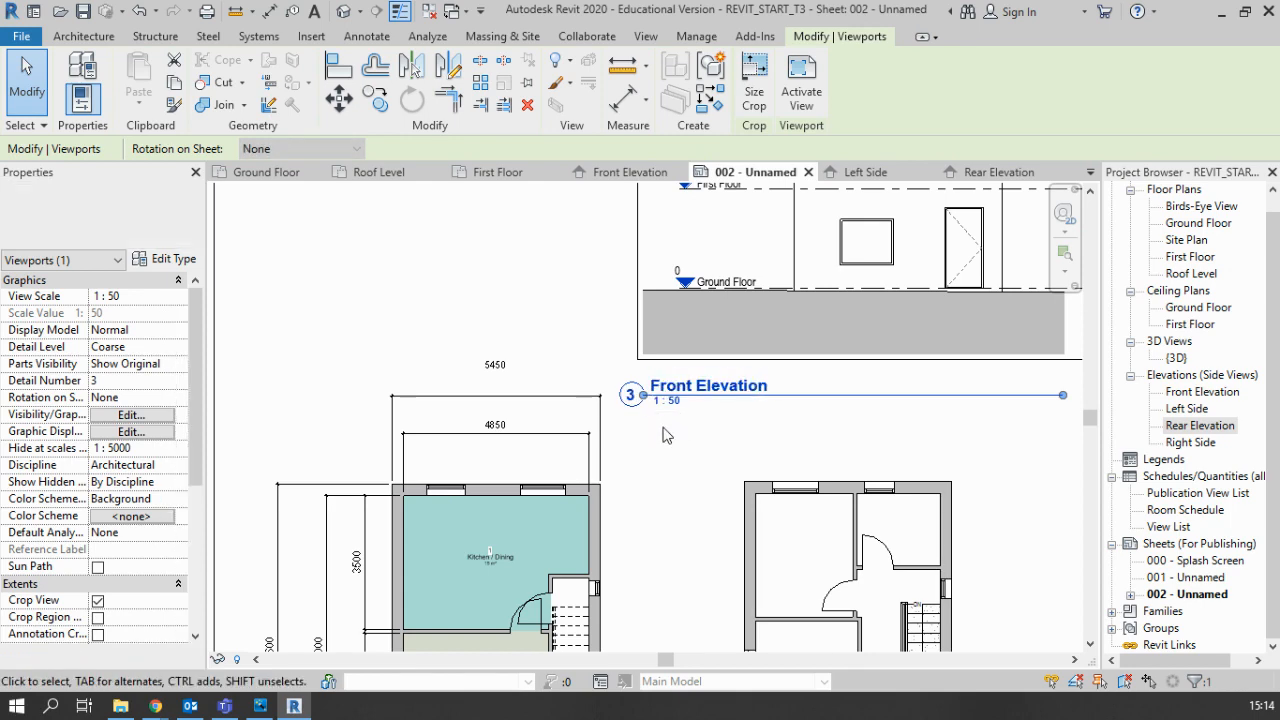
{"action": "scroll", "coordinate": [662, 402], "scroll_direction": "up", "scroll_amount": 2}
{"action": "left_click_drag", "start_coordinate": [628, 390], "coordinate": [667, 390]}
{"action": "scroll", "coordinate": [756, 446], "scroll_direction": "down", "scroll_amount": 3}
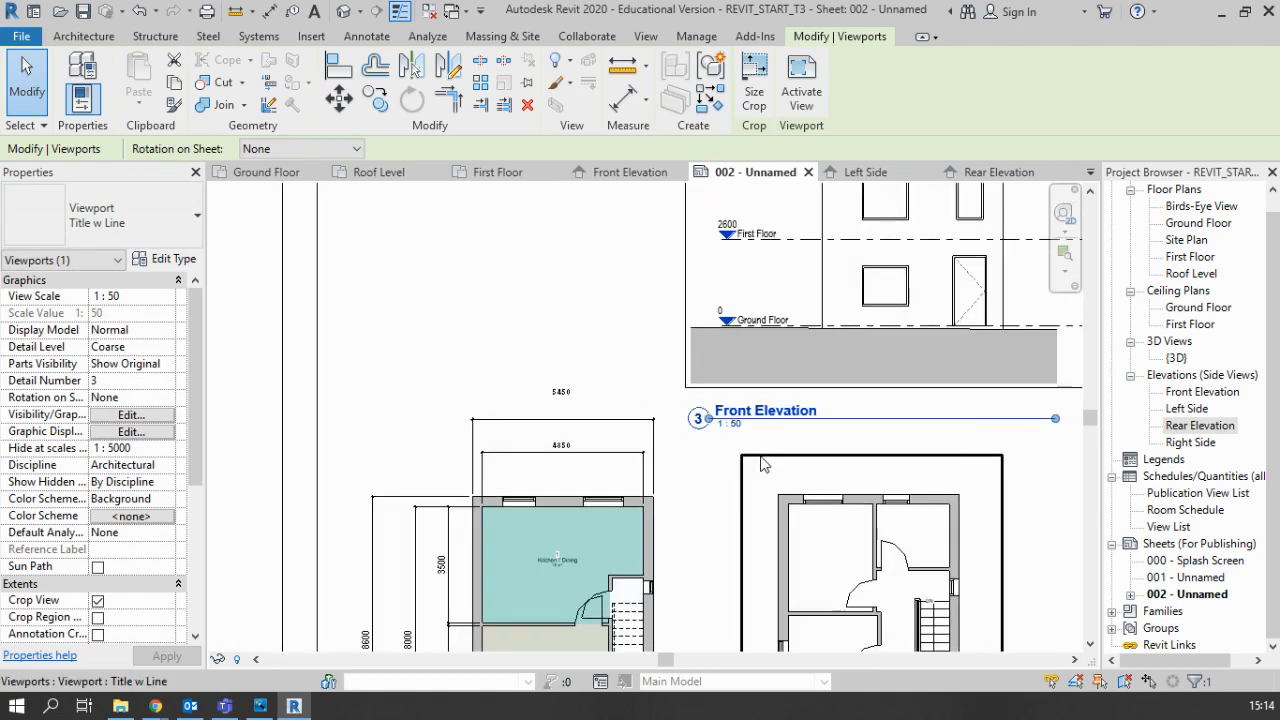
{"action": "key", "text": "Escape"}
{"action": "left_click", "coordinate": [767, 416]}
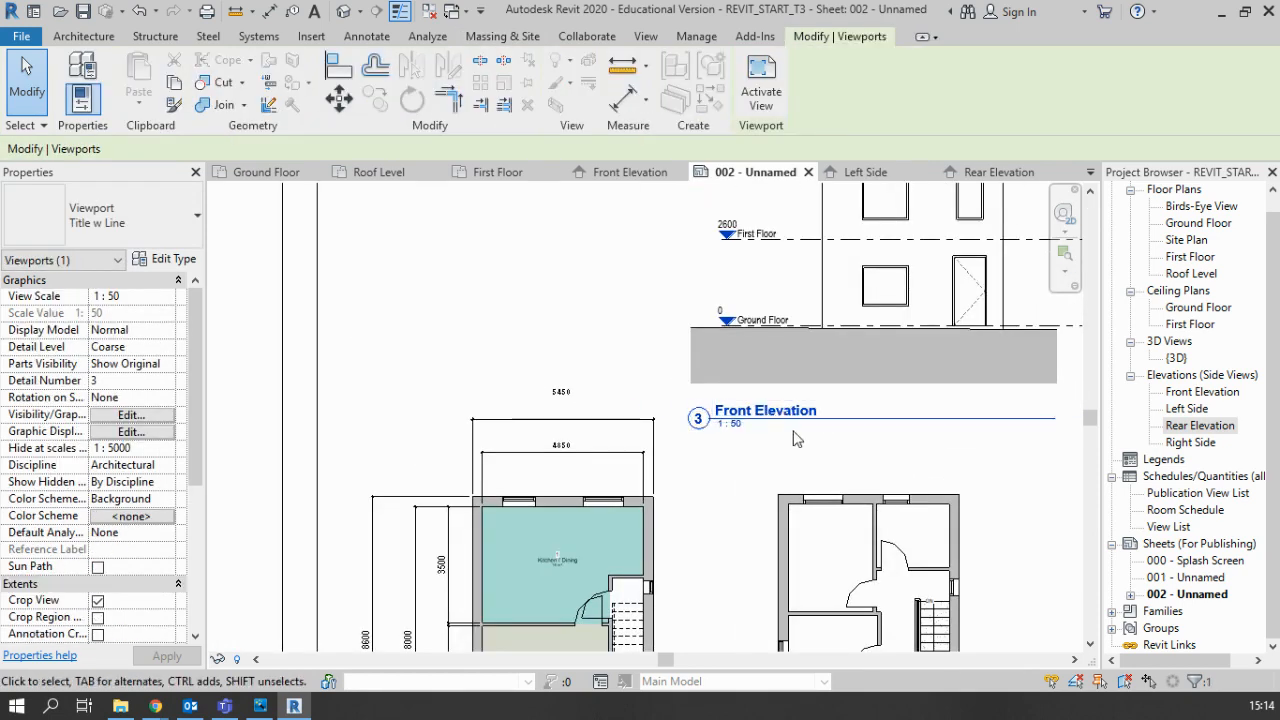
{"action": "key", "text": "Escape"}
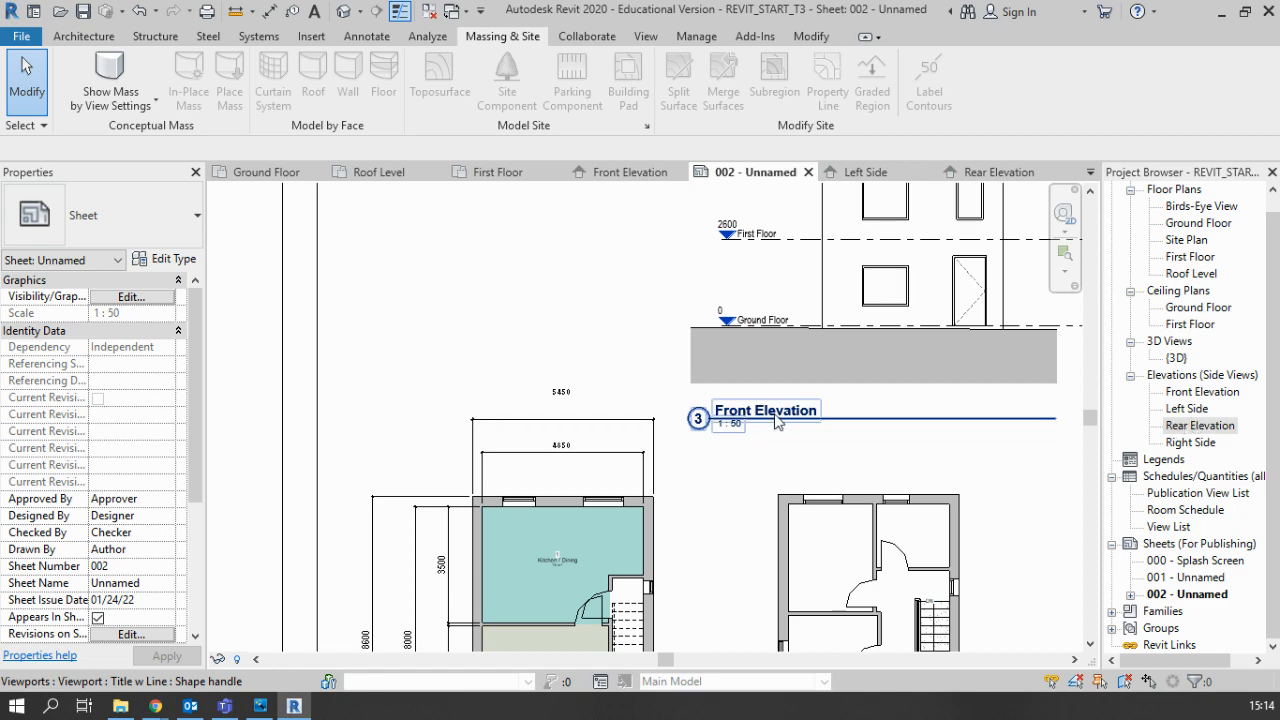
Examine the Ground Floor viewport's View Name and Title on Sheet properties
{"action": "scroll", "coordinate": [775, 428], "scroll_direction": "down", "scroll_amount": 2}
{"action": "middle_click_drag", "start_coordinate": [717, 560], "coordinate": [672, 374]}
{"action": "scroll", "coordinate": [558, 493], "scroll_direction": "up", "scroll_amount": 2}
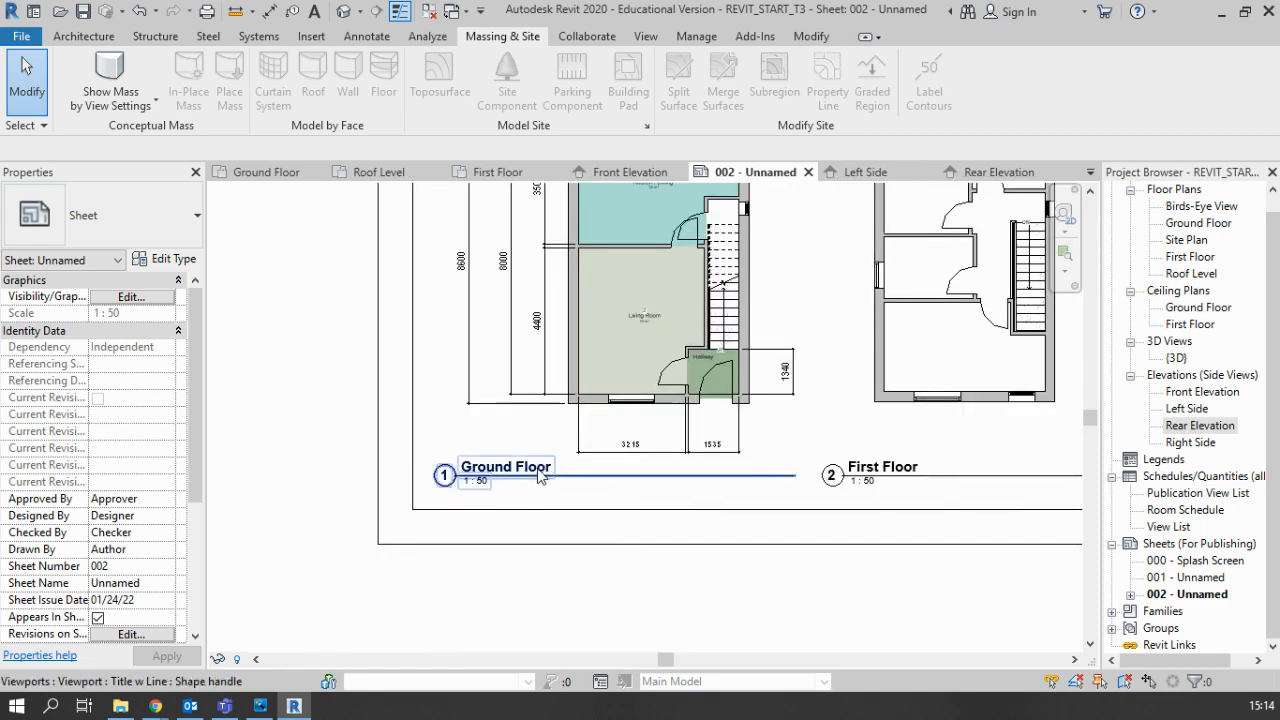
{"action": "left_click", "coordinate": [539, 477]}
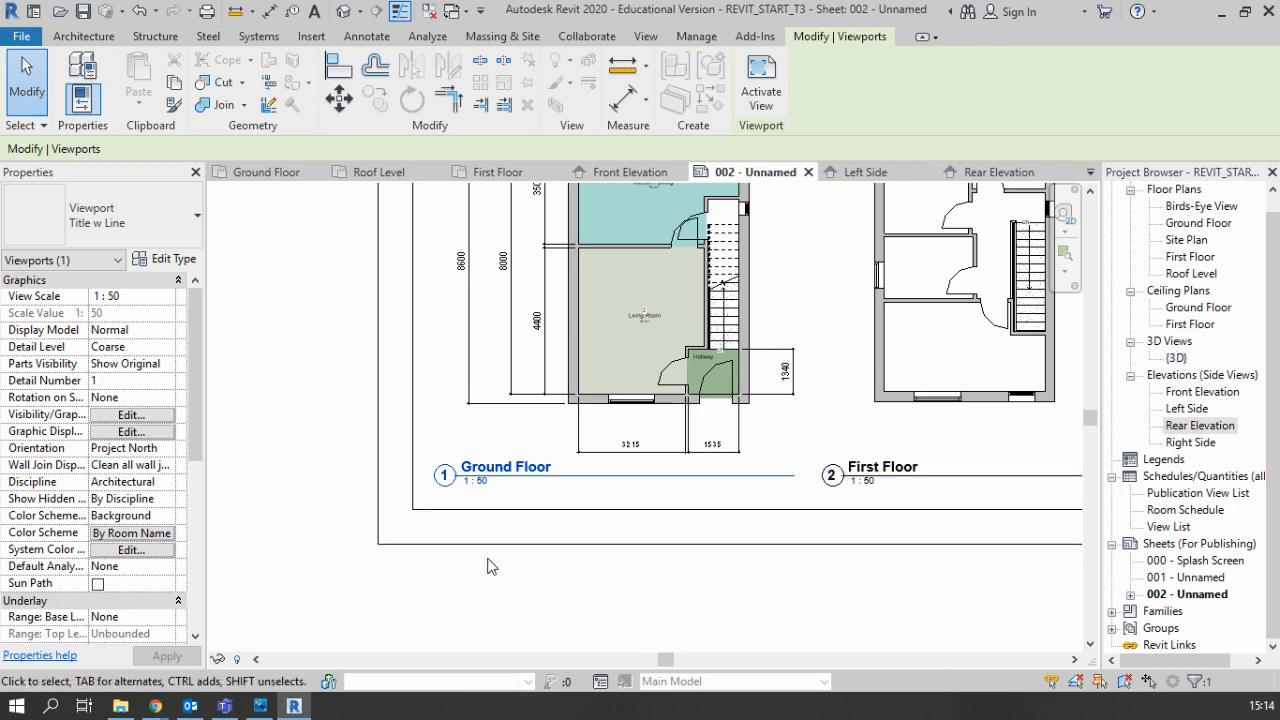
{"action": "left_click", "coordinate": [443, 532]}
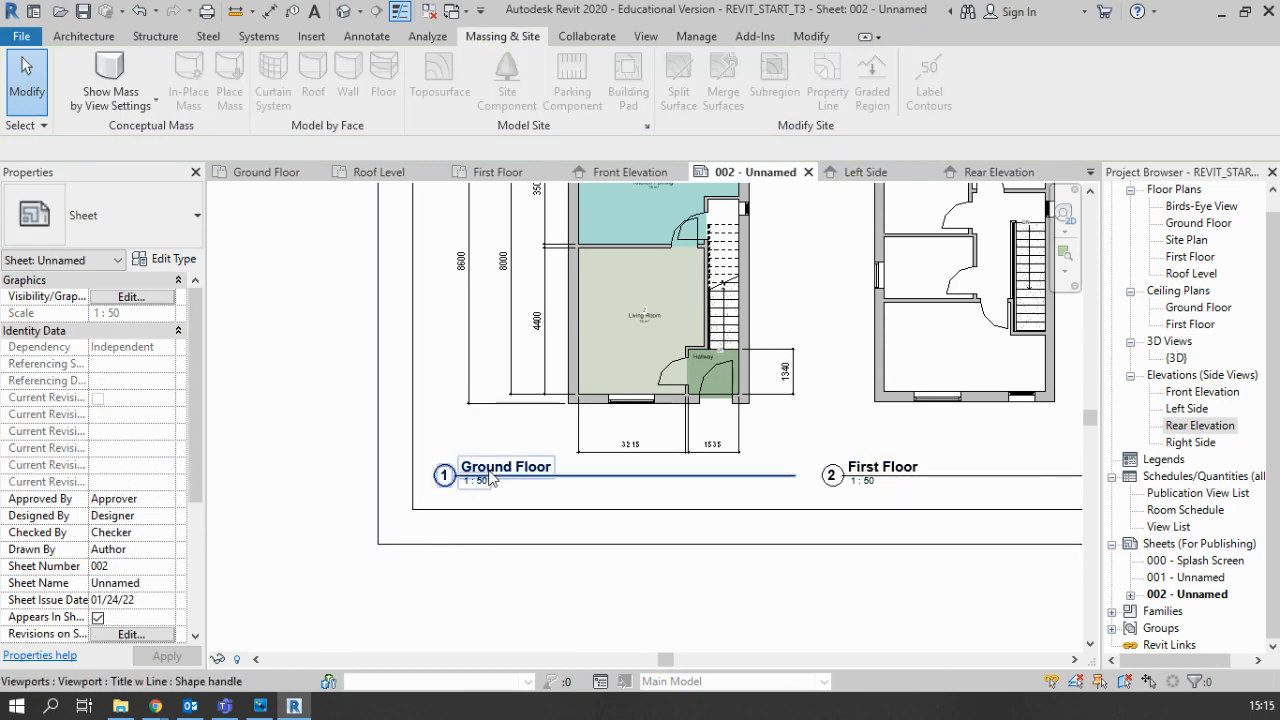
{"action": "left_click", "coordinate": [490, 465]}
{"action": "scroll", "coordinate": [100, 537], "scroll_direction": "down", "scroll_amount": 9}
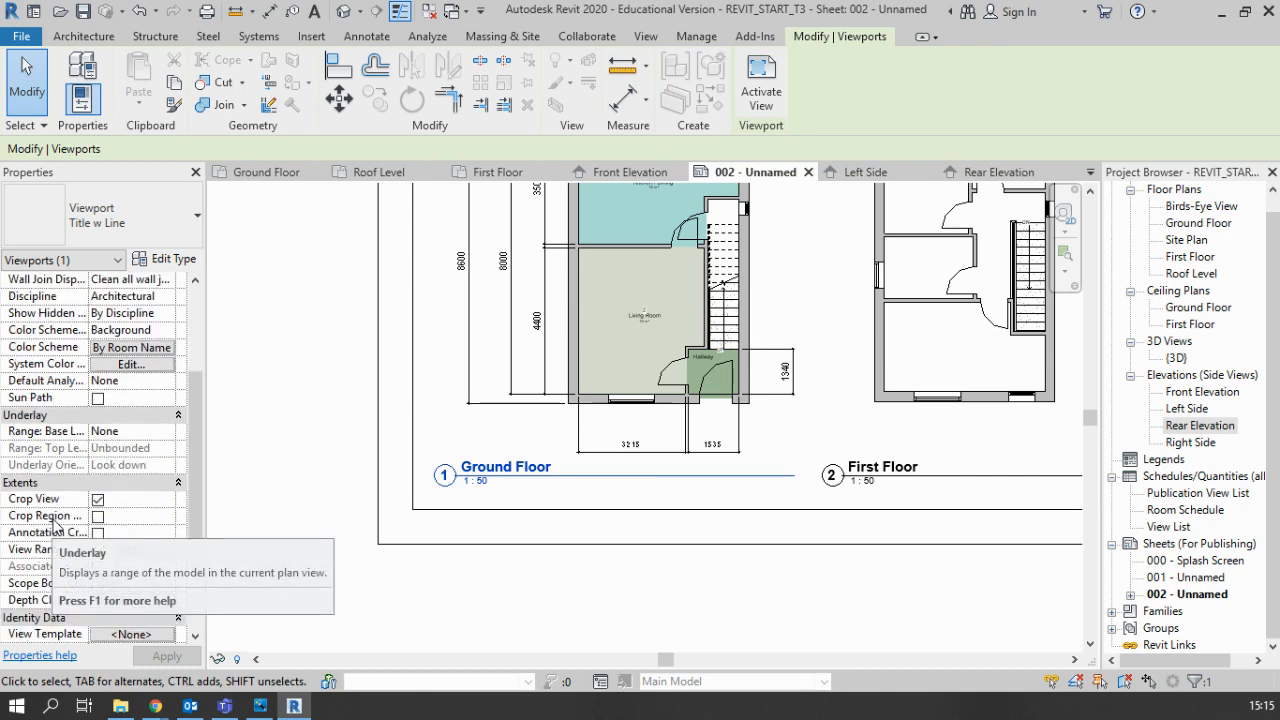
{"action": "scroll", "coordinate": [113, 550], "scroll_direction": "down", "scroll_amount": 2}
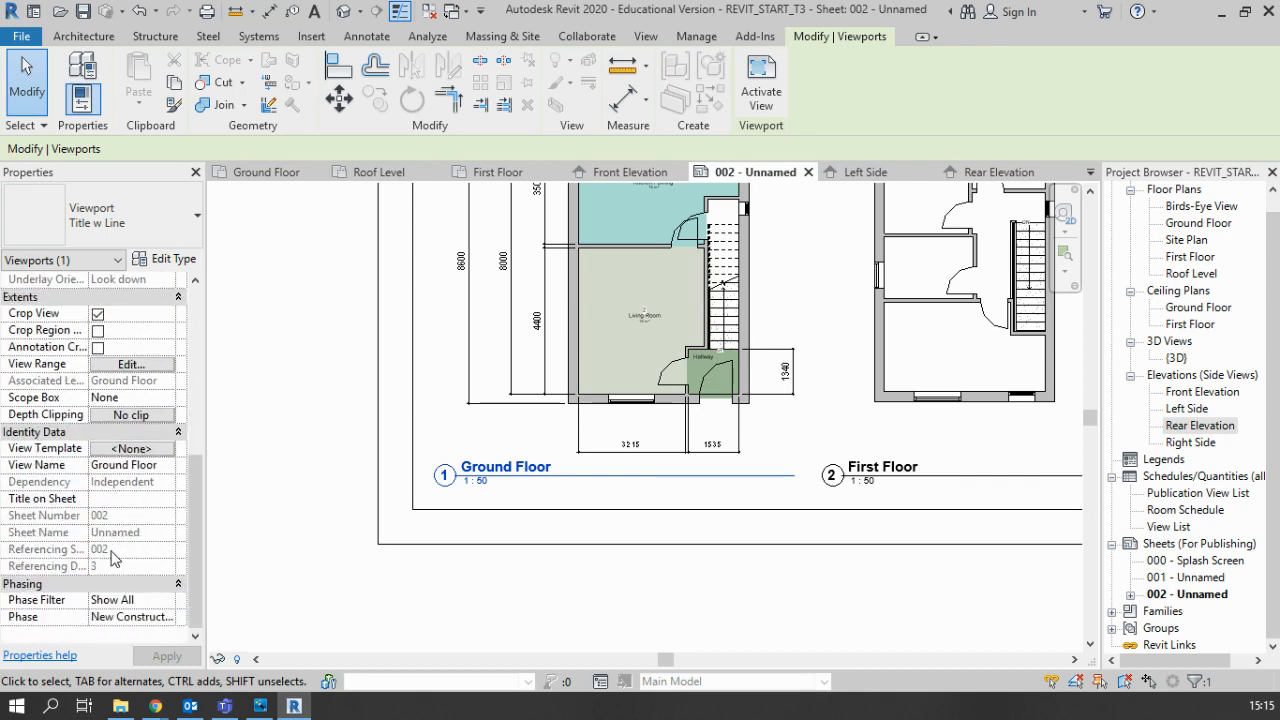
{"action": "left_click", "coordinate": [122, 499]}
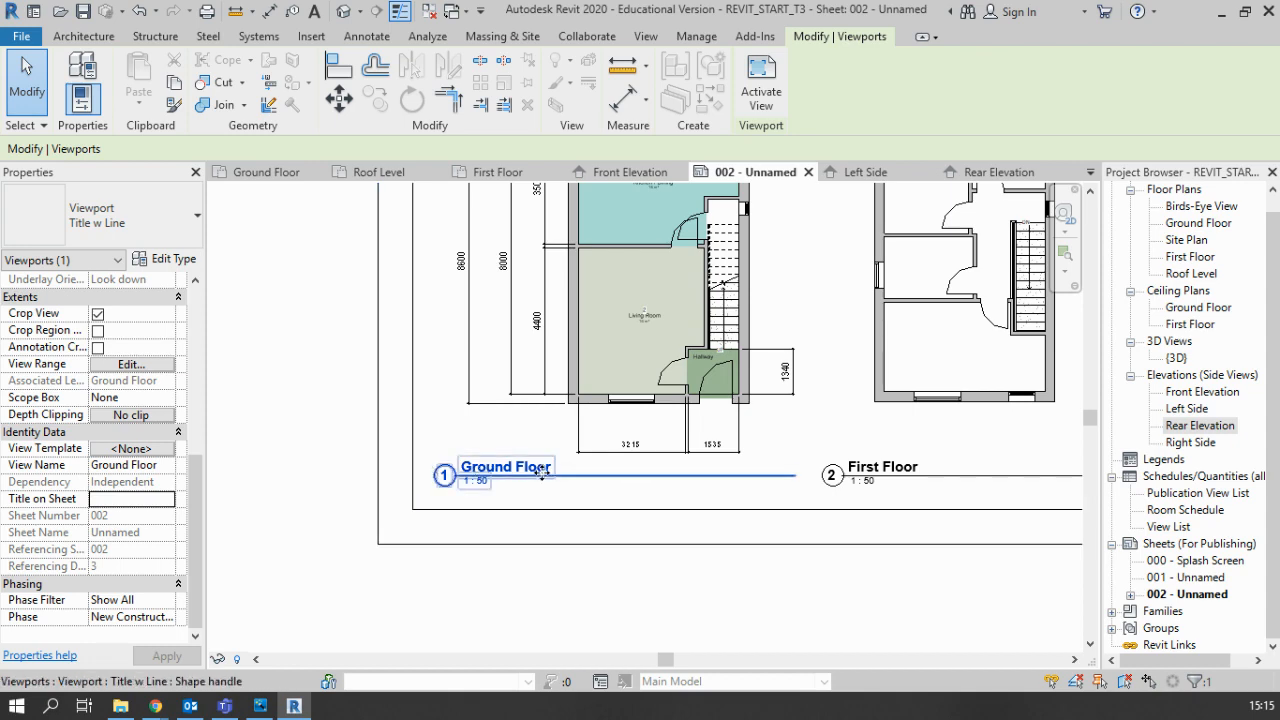
{"action": "key", "text": "Escape"}
Compare the Ground Floor title label up close with the viewport's identity data
{"action": "scroll", "coordinate": [483, 470], "scroll_direction": "up", "scroll_amount": 5}
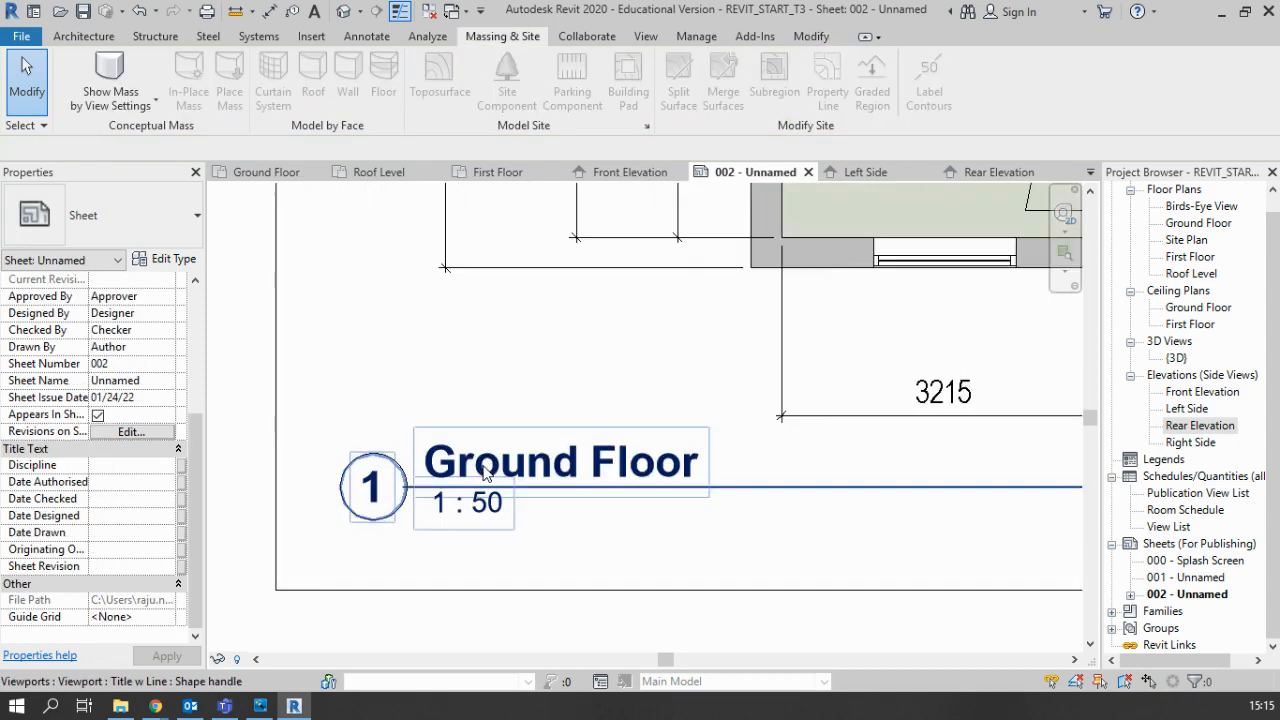
{"action": "scroll", "coordinate": [483, 472], "scroll_direction": "up", "scroll_amount": 1}
{"action": "left_click", "coordinate": [488, 465]}
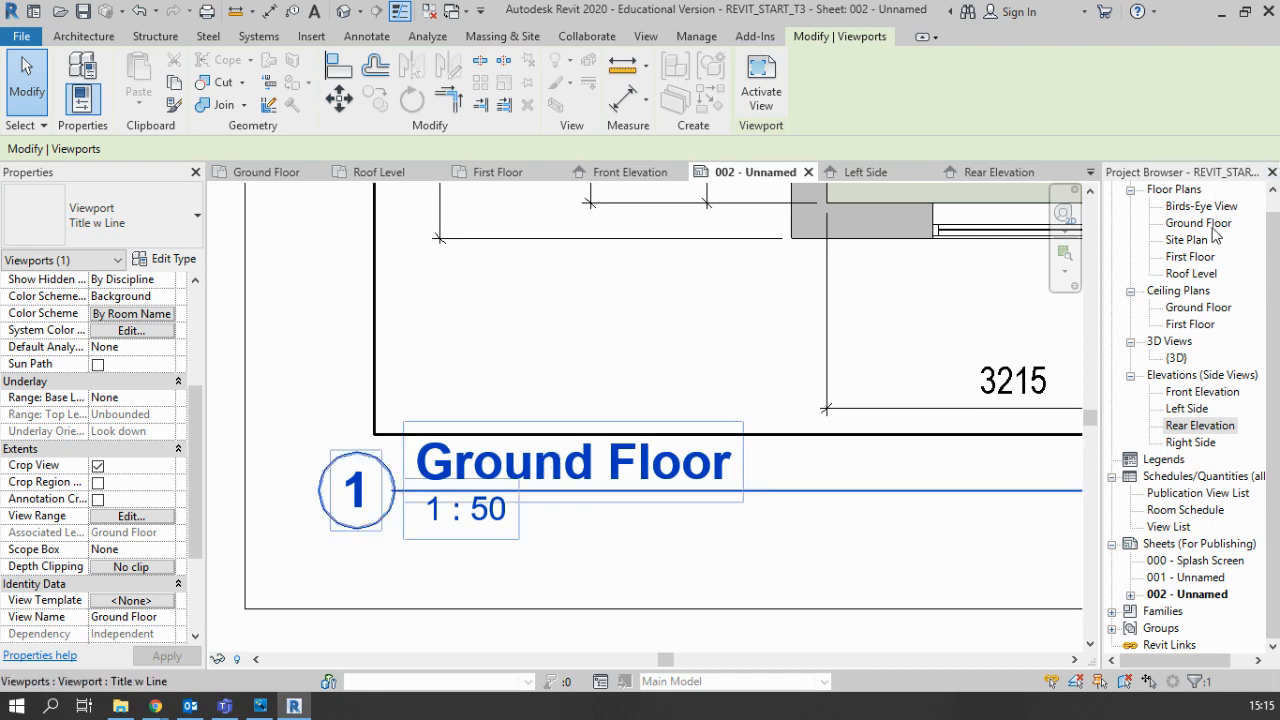
{"action": "scroll", "coordinate": [182, 455], "scroll_direction": "down", "scroll_amount": 5}
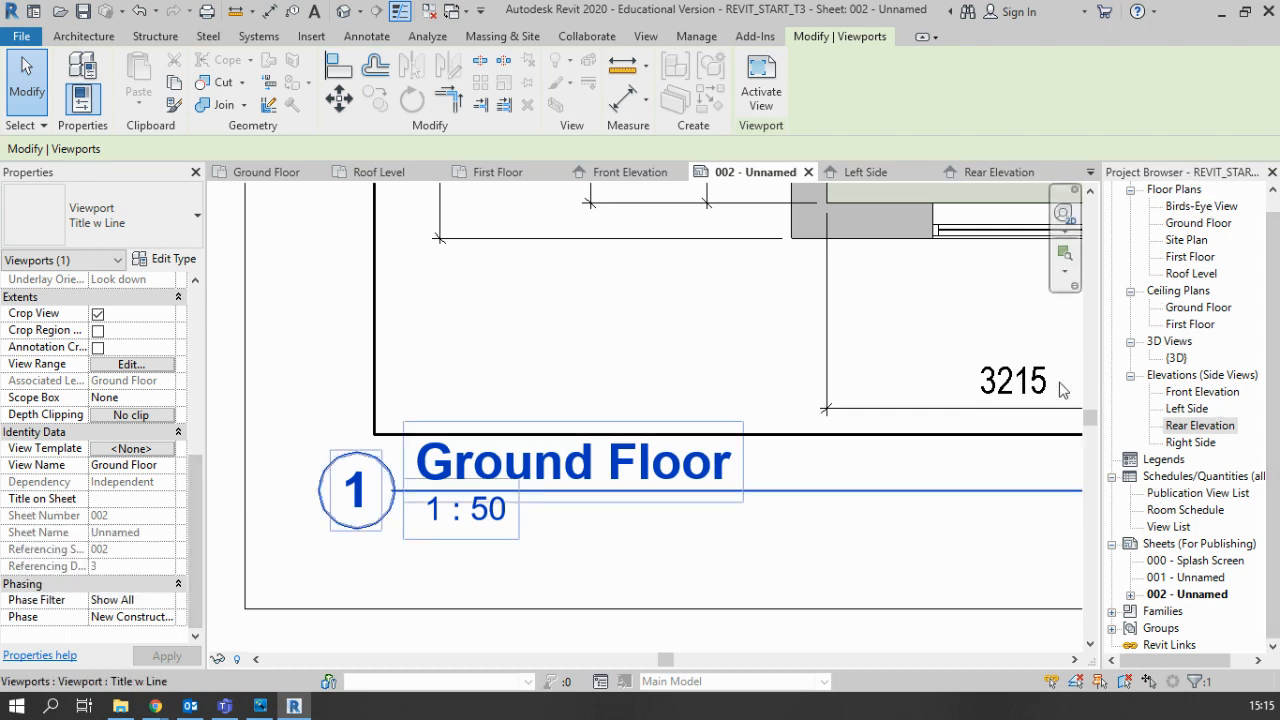
{"action": "scroll", "coordinate": [838, 482], "scroll_direction": "down", "scroll_amount": 2}
{"action": "scroll", "coordinate": [838, 482], "scroll_direction": "down", "scroll_amount": 6}
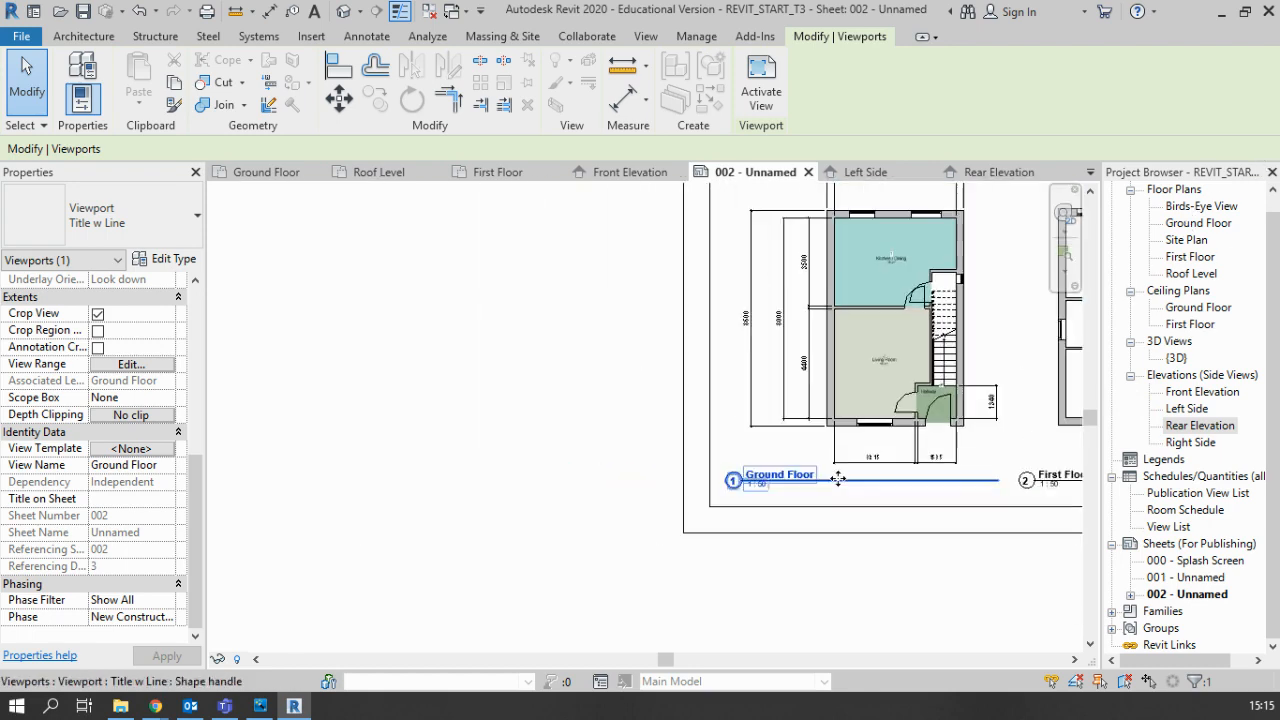
{"action": "left_click", "coordinate": [908, 542]}
Examine the project, title, client and drawing number fields of the sheet's title block up close
{"action": "scroll", "coordinate": [610, 462], "scroll_direction": "up", "scroll_amount": 3}
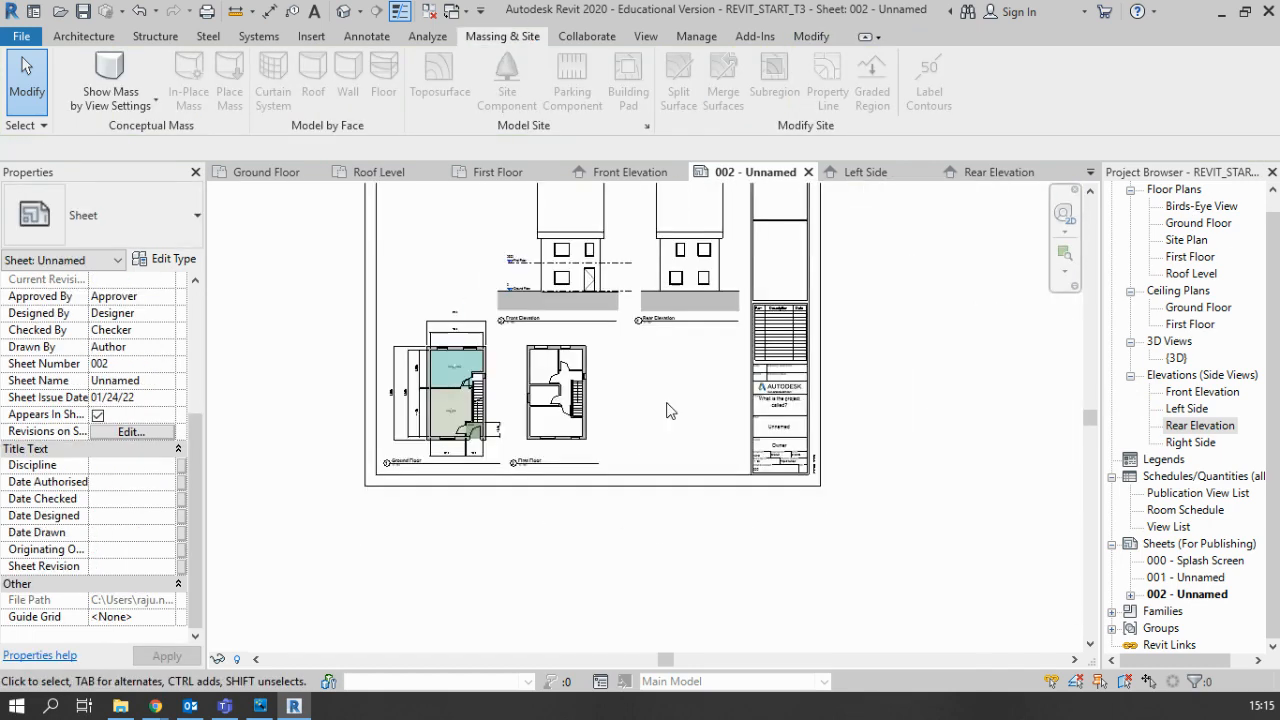
{"action": "scroll", "coordinate": [1034, 416], "scroll_direction": "up", "scroll_amount": 3}
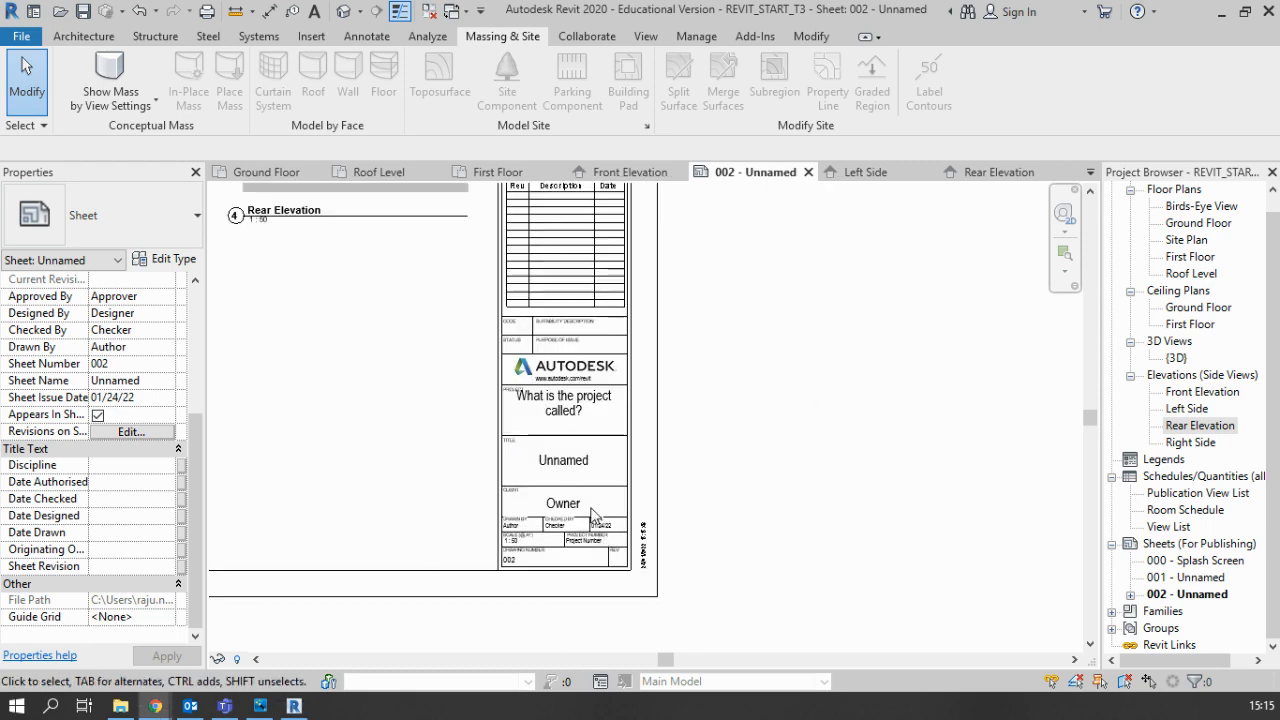
{"action": "scroll", "coordinate": [592, 514], "scroll_direction": "down", "scroll_amount": 3}
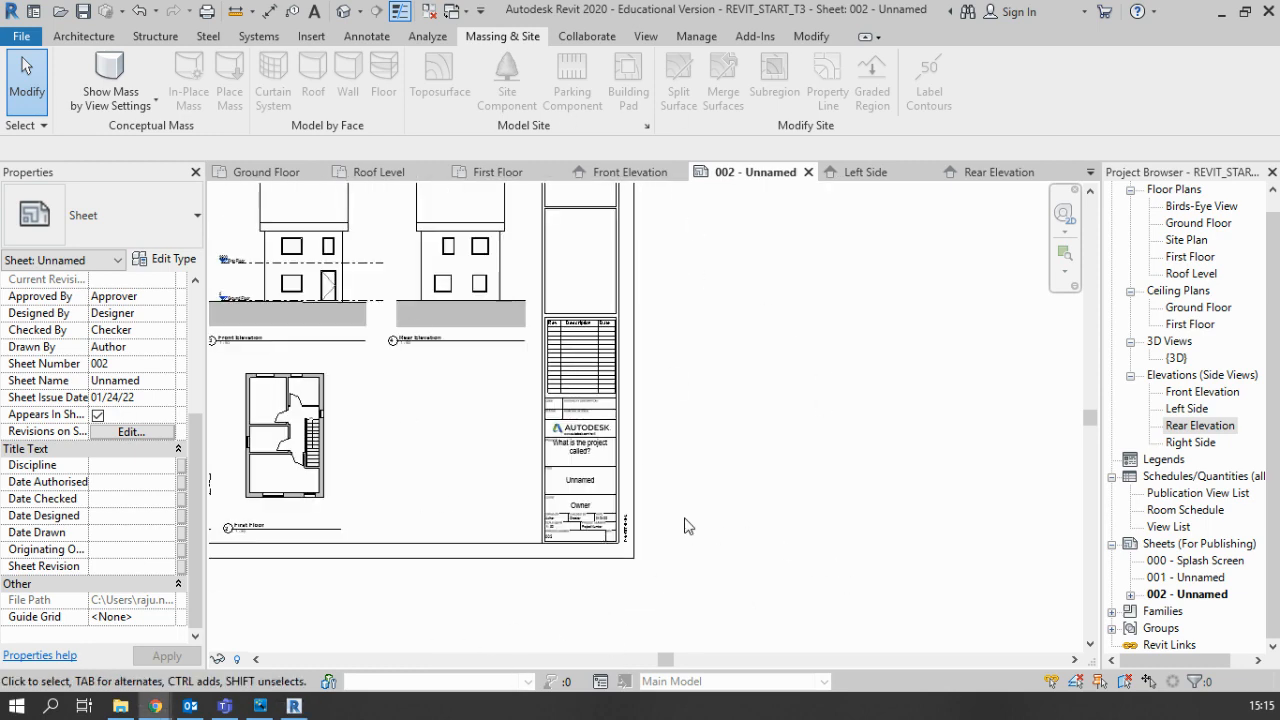
{"action": "scroll", "coordinate": [680, 470], "scroll_direction": "up", "scroll_amount": 2}
{"action": "scroll", "coordinate": [530, 578], "scroll_direction": "up", "scroll_amount": 3}
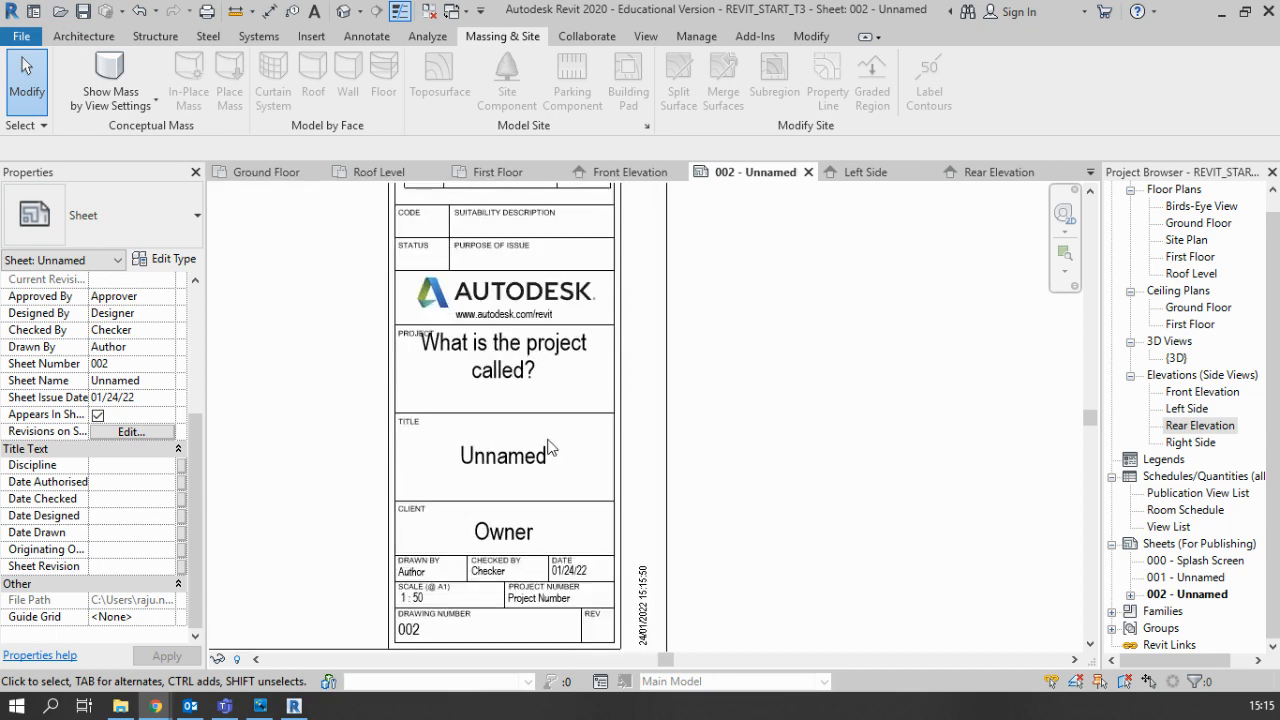
{"action": "left_click", "coordinate": [510, 368]}
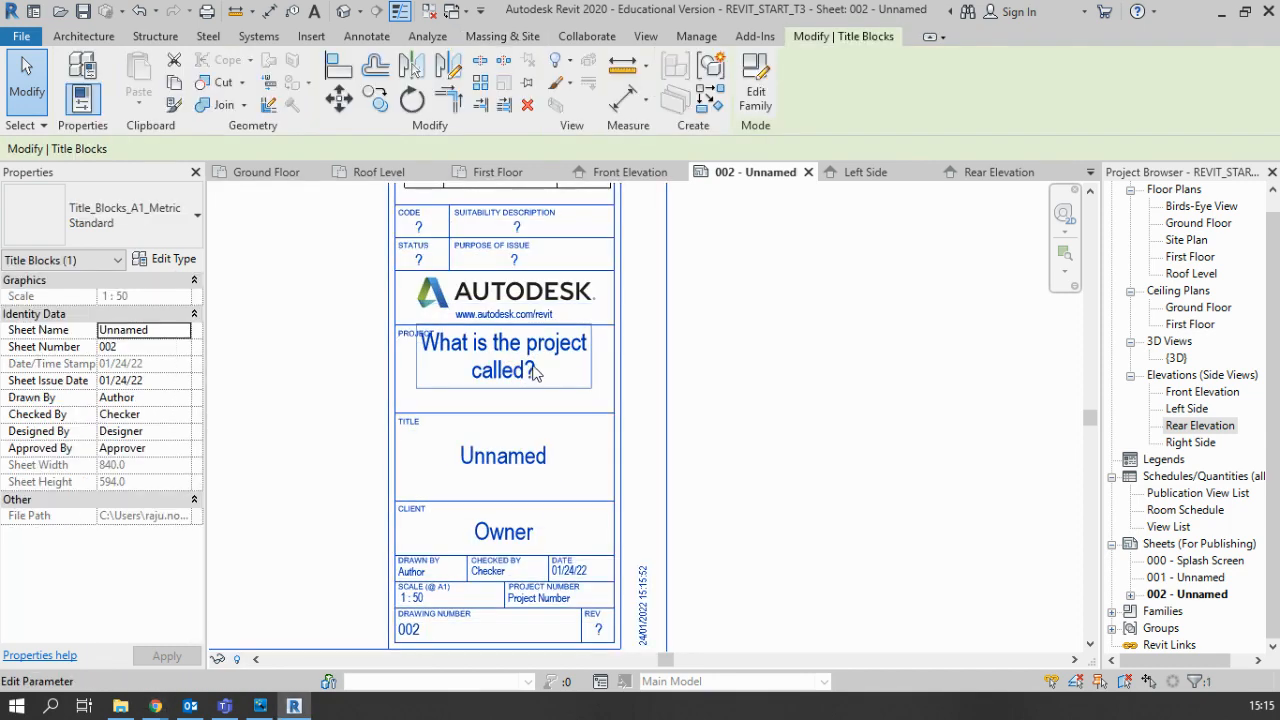
{"action": "left_click", "coordinate": [510, 368]}
{"action": "left_click", "coordinate": [790, 378]}
{"action": "left_click", "coordinate": [707, 404]}
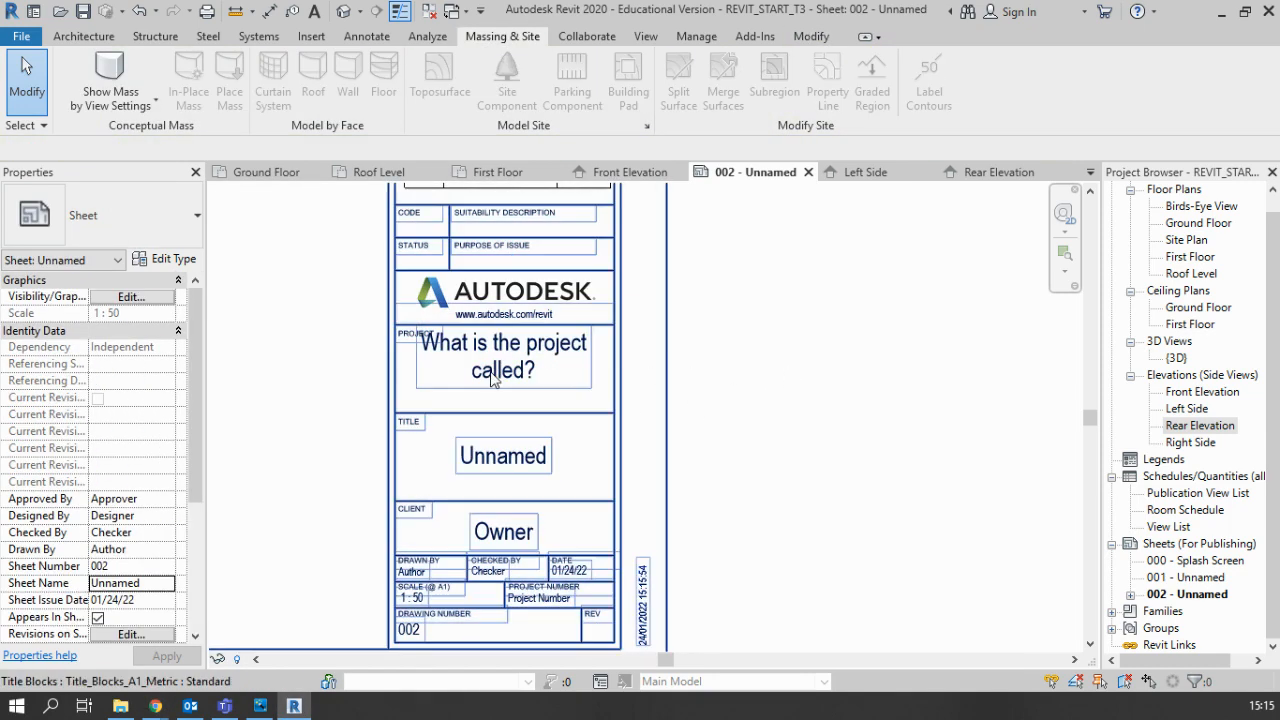
Replace the placeholder project name in the title block with House 1
{"action": "left_click", "coordinate": [553, 372]}
{"action": "left_click", "coordinate": [553, 372]}
{"action": "left_click", "coordinate": [568, 373]}
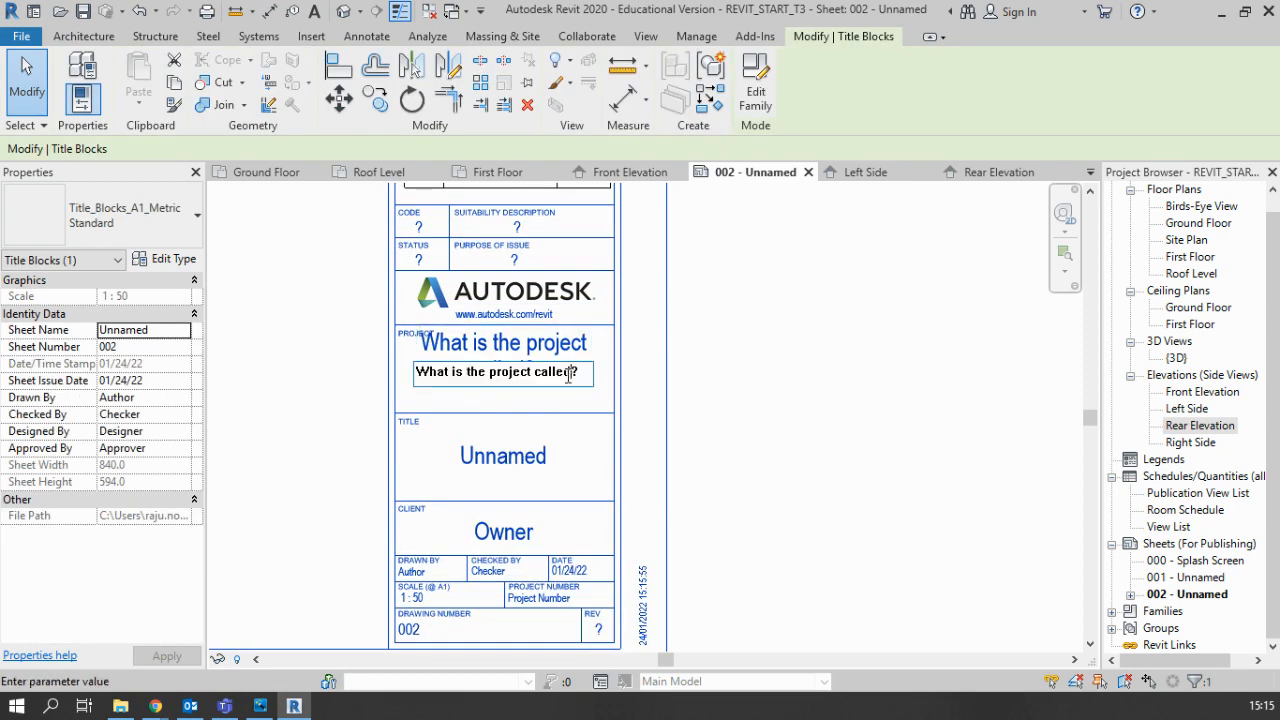
{"action": "left_click_drag", "start_coordinate": [583, 375], "coordinate": [344, 381]}
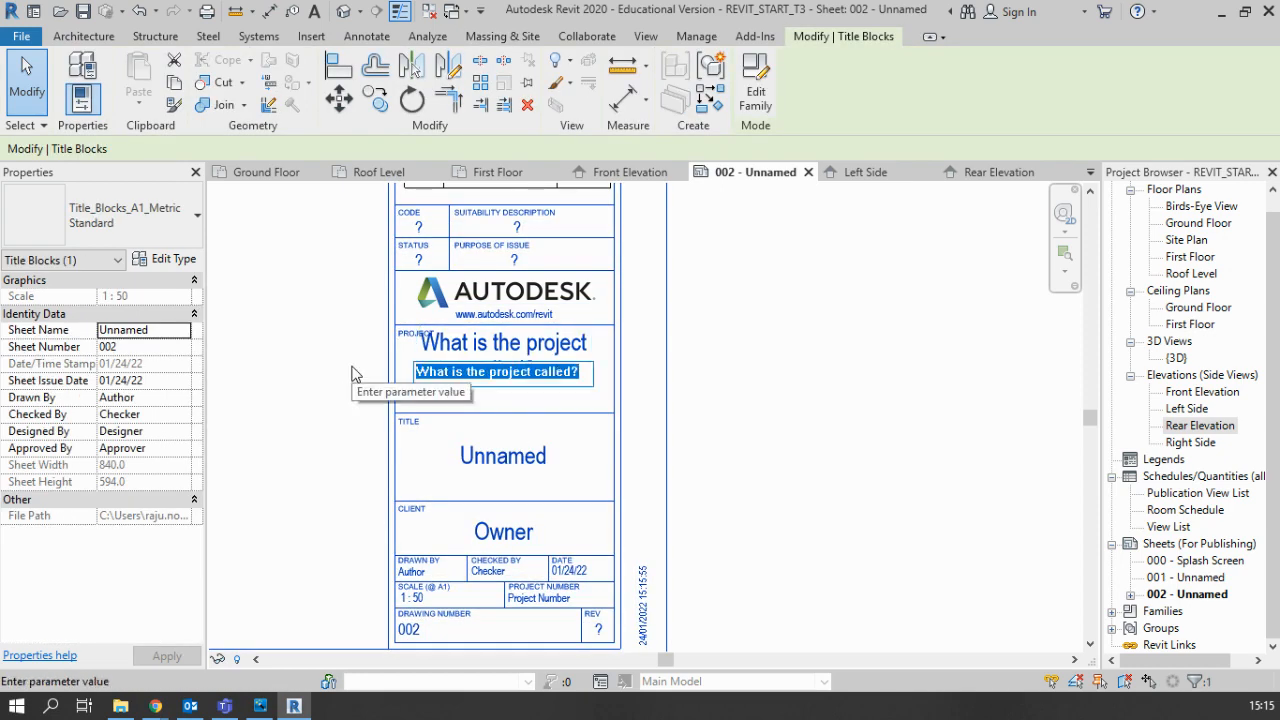
{"action": "type", "text": "H"}
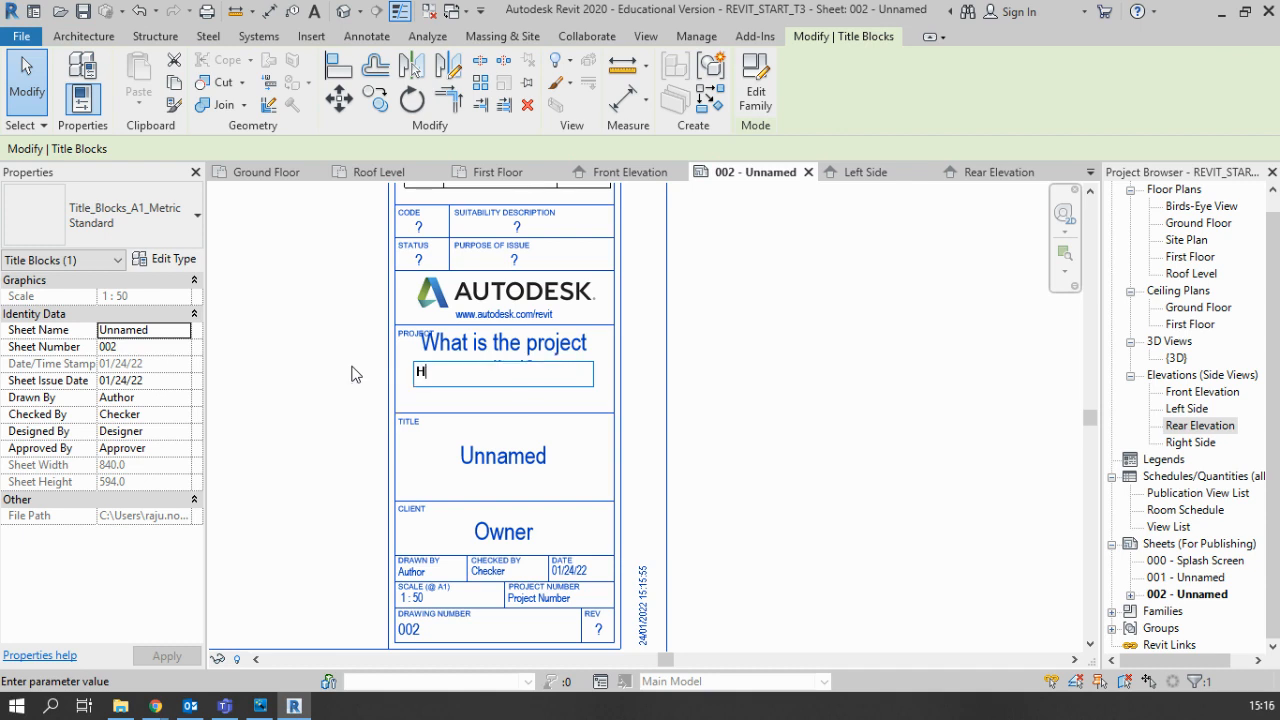
{"action": "type", "text": "ousew"}
{"action": "key", "text": "BackSpace"}
{"action": "key", "text": "Return"}
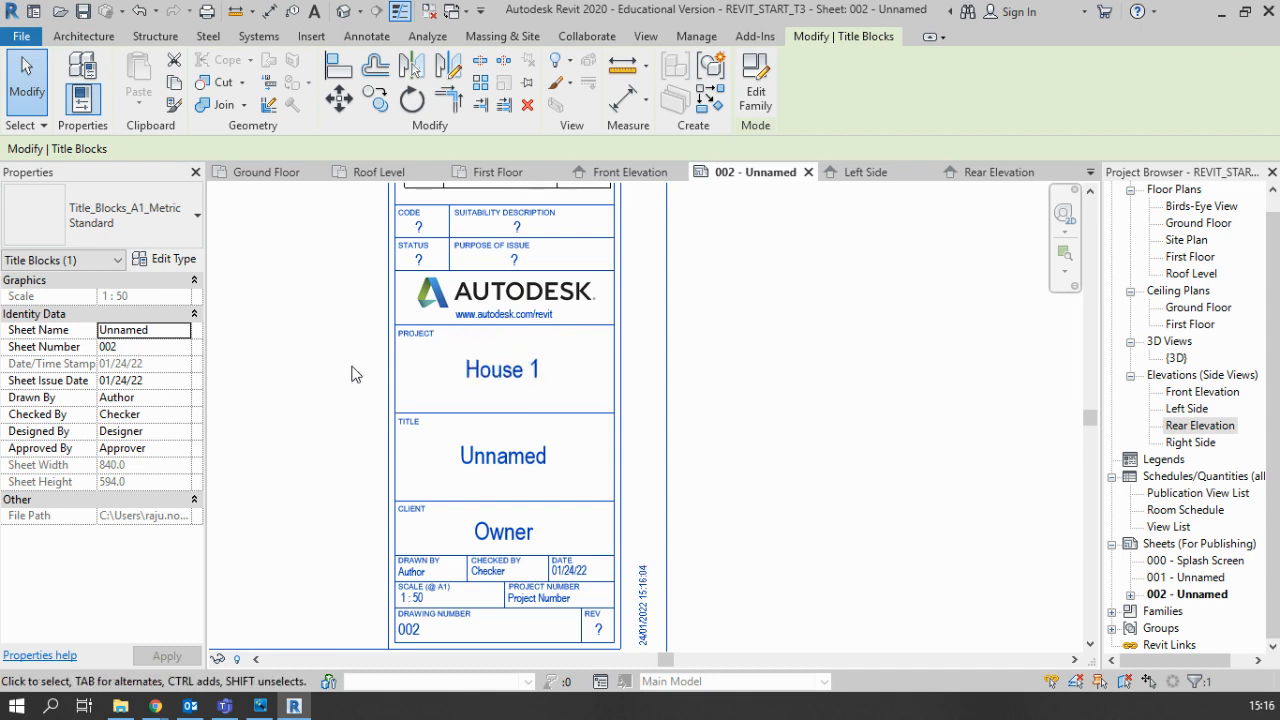
Set the title block's title to Proposed Plans/Elevations and its client to Gateshead College
{"action": "left_click", "coordinate": [519, 456]}
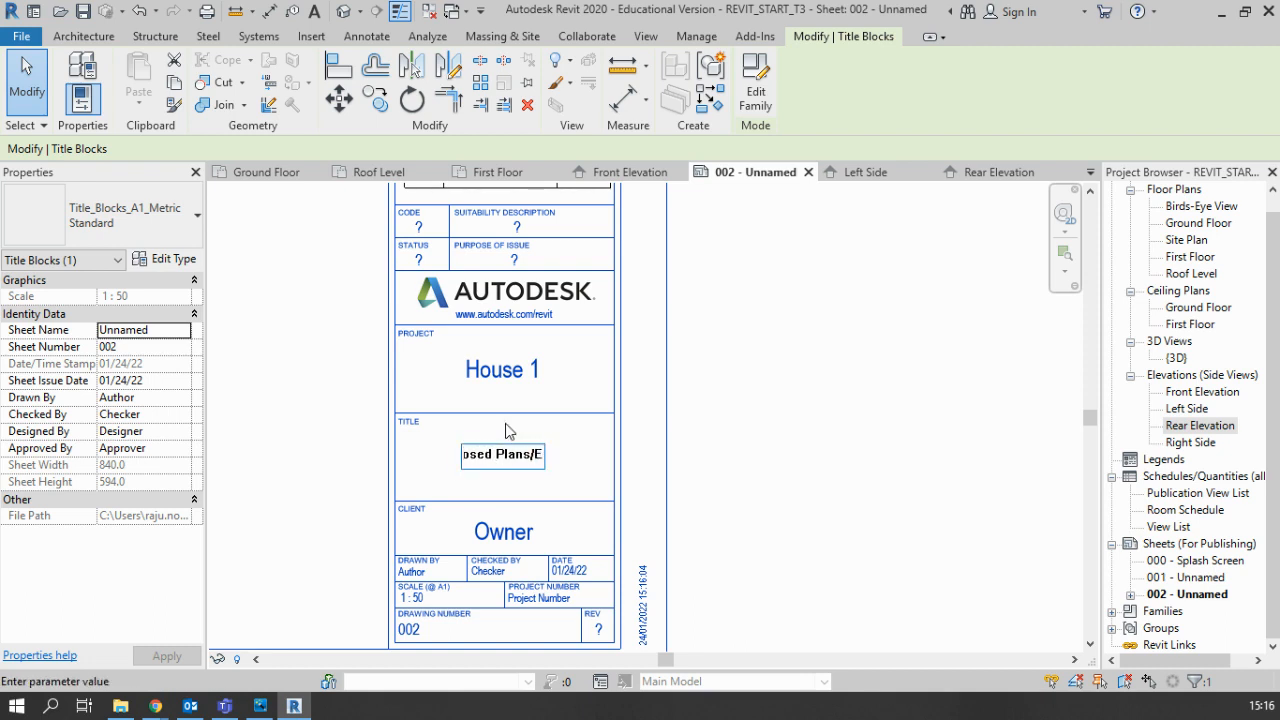
{"action": "key", "text": "Return"}
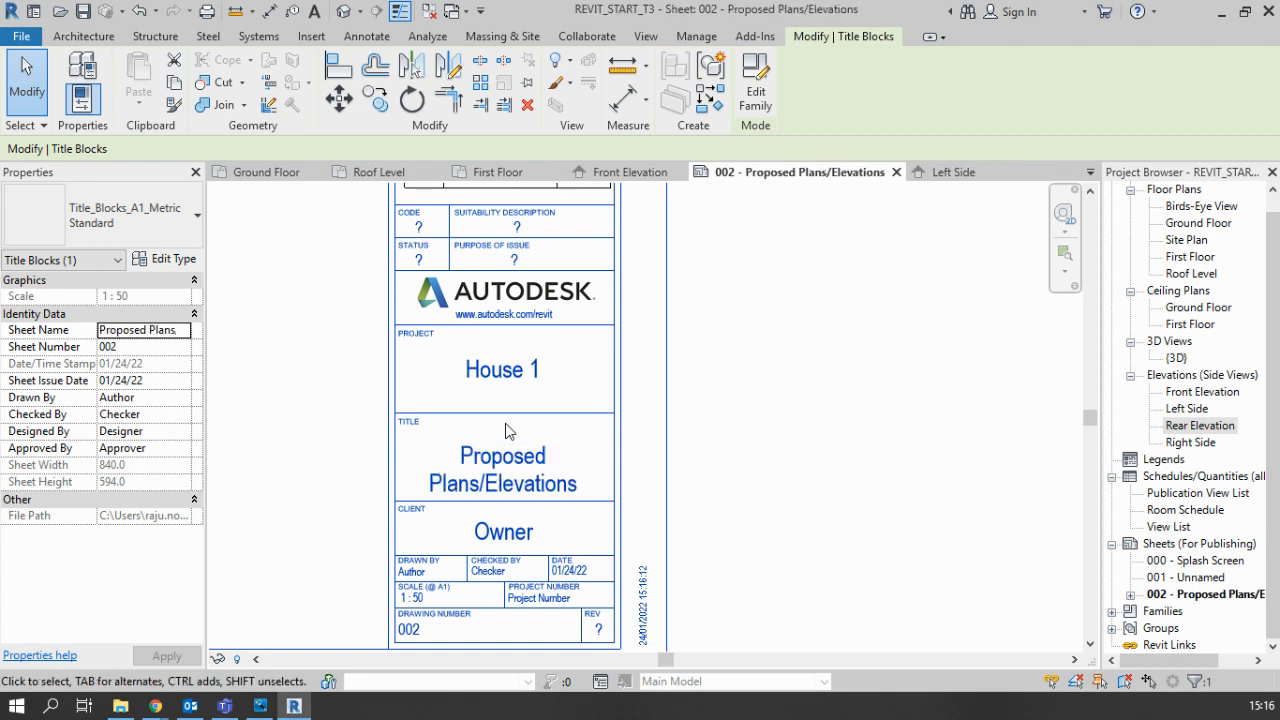
{"action": "left_click", "coordinate": [510, 532]}
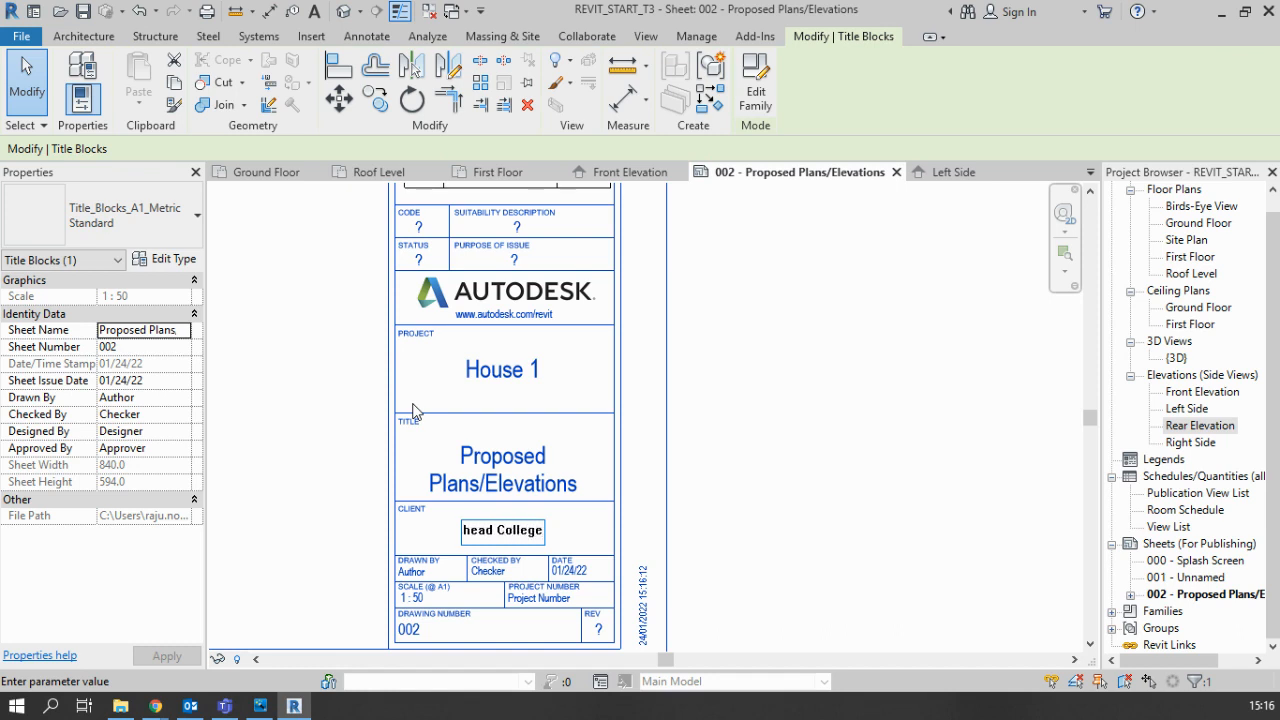
{"action": "key", "text": "Return"}
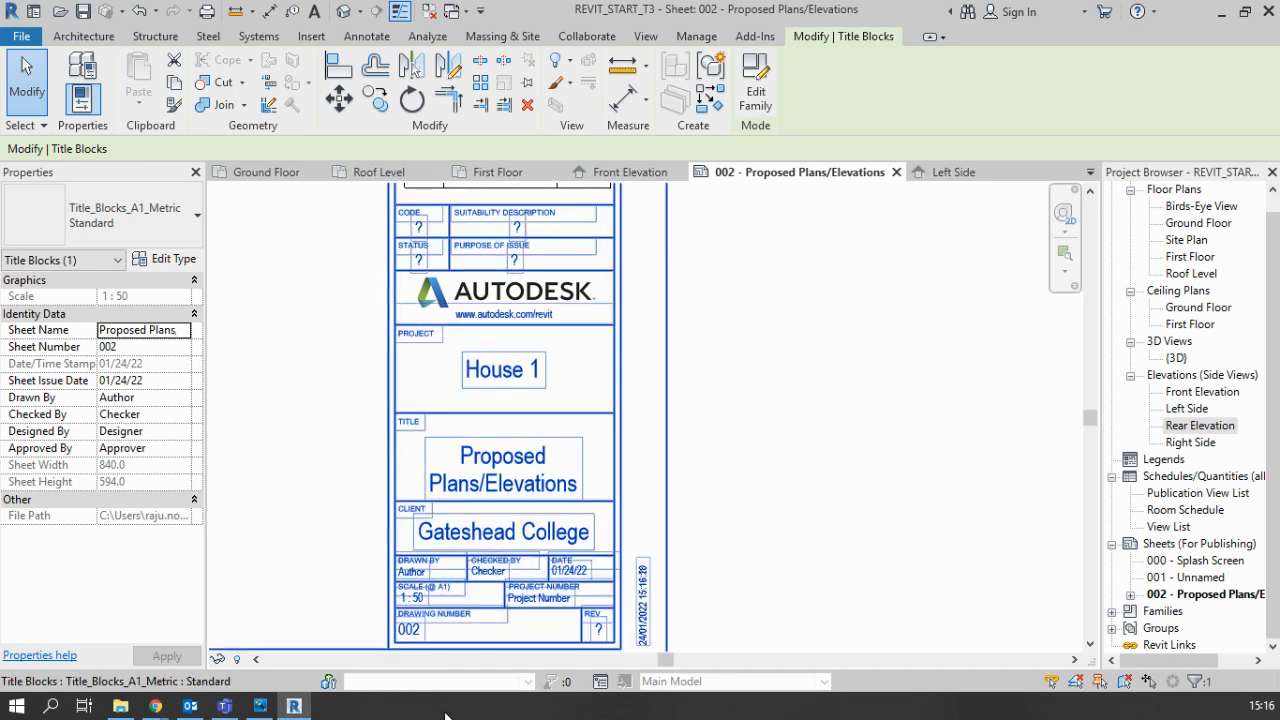
Enter the drafter's initials as Drawn By and set the drawing number to 001a in the title block
{"action": "left_click", "coordinate": [415, 575]}
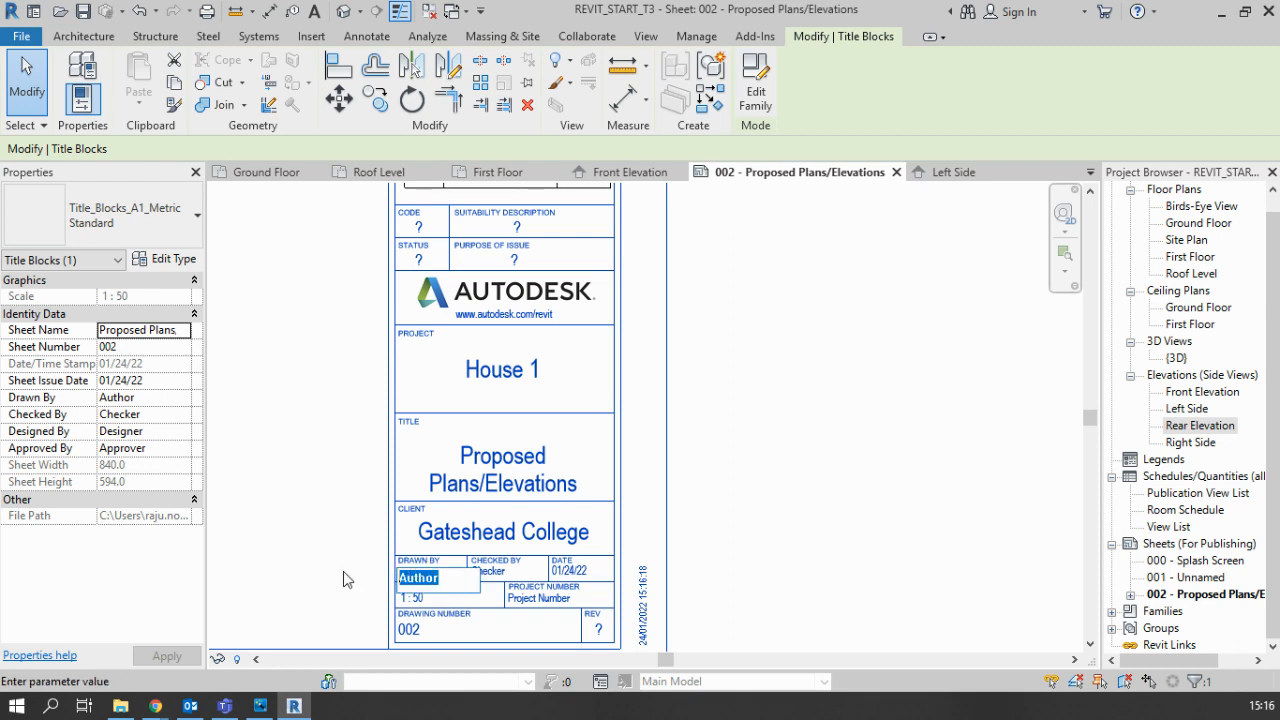
{"action": "type", "text": "RN"}
{"action": "key", "text": "Return"}
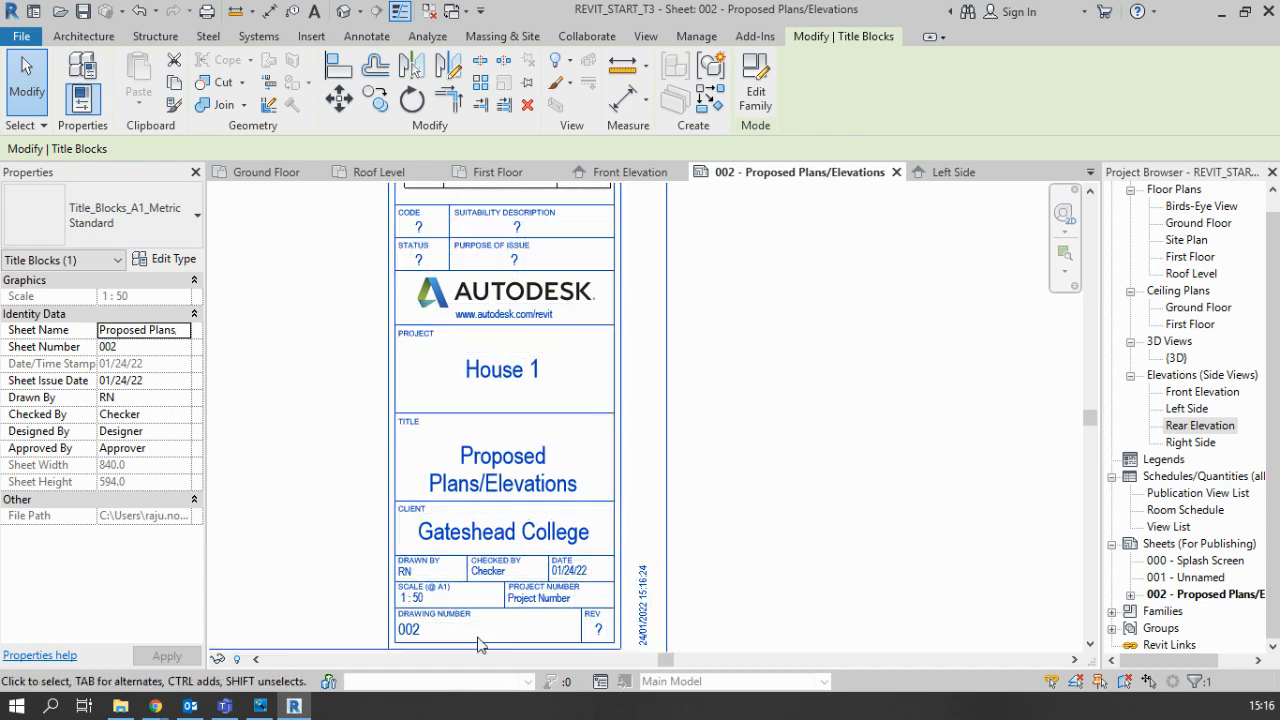
{"action": "left_click", "coordinate": [415, 630]}
{"action": "type", "text": "001a"}
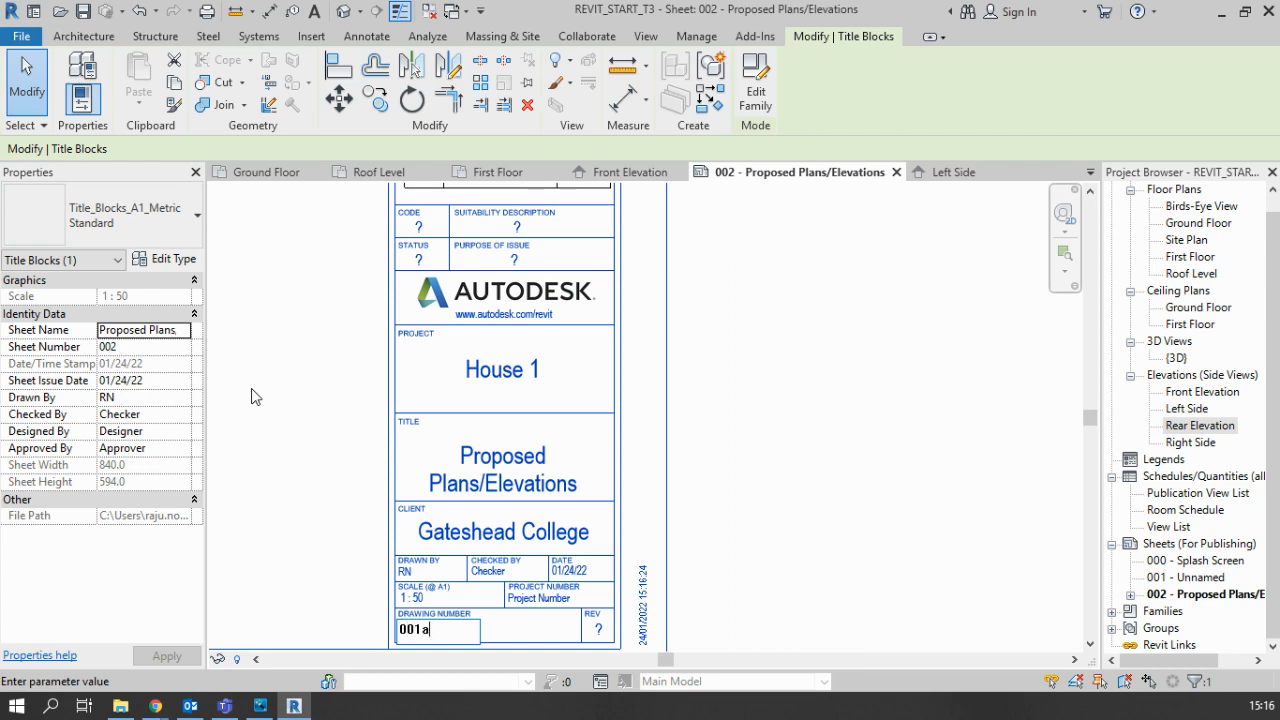
{"action": "key", "text": "Return"}
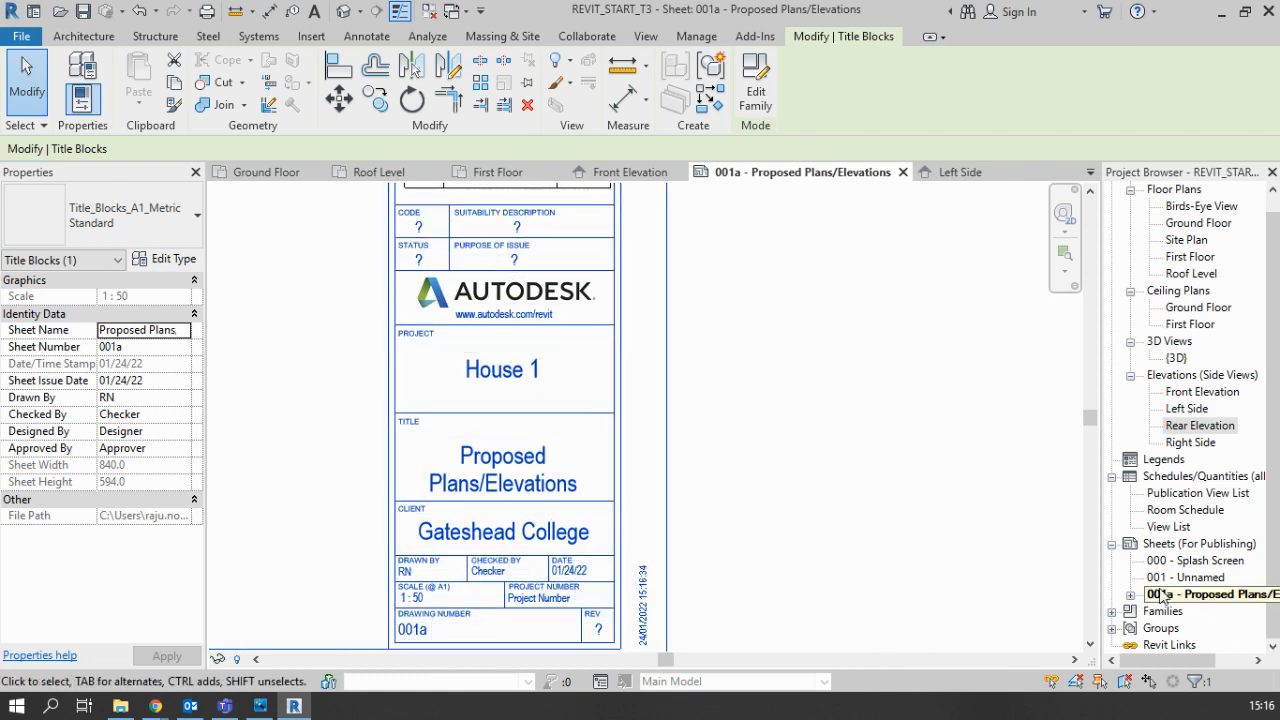
Review the completed title block and the overall layout of plans and elevations on the sheet
{"action": "scroll", "coordinate": [715, 494], "scroll_direction": "down", "scroll_amount": 1}
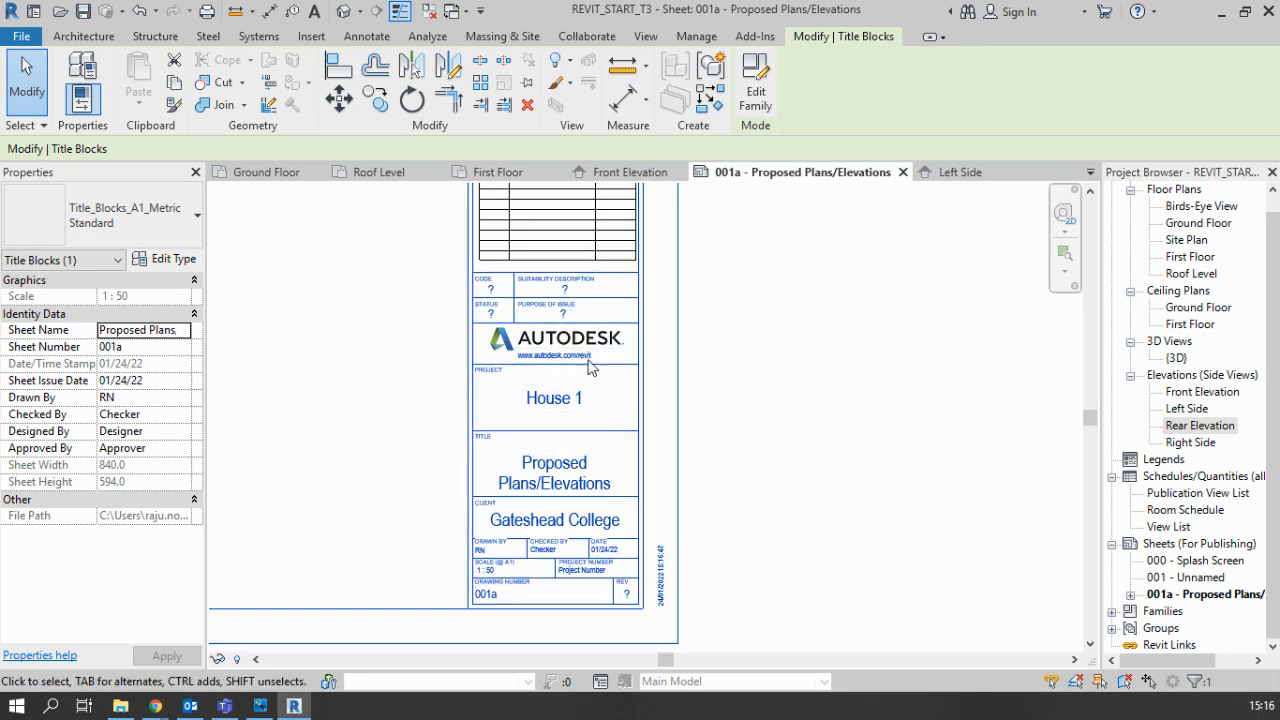
{"action": "scroll", "coordinate": [545, 322], "scroll_direction": "up", "scroll_amount": 2}
{"action": "scroll", "coordinate": [632, 444], "scroll_direction": "down", "scroll_amount": 3}
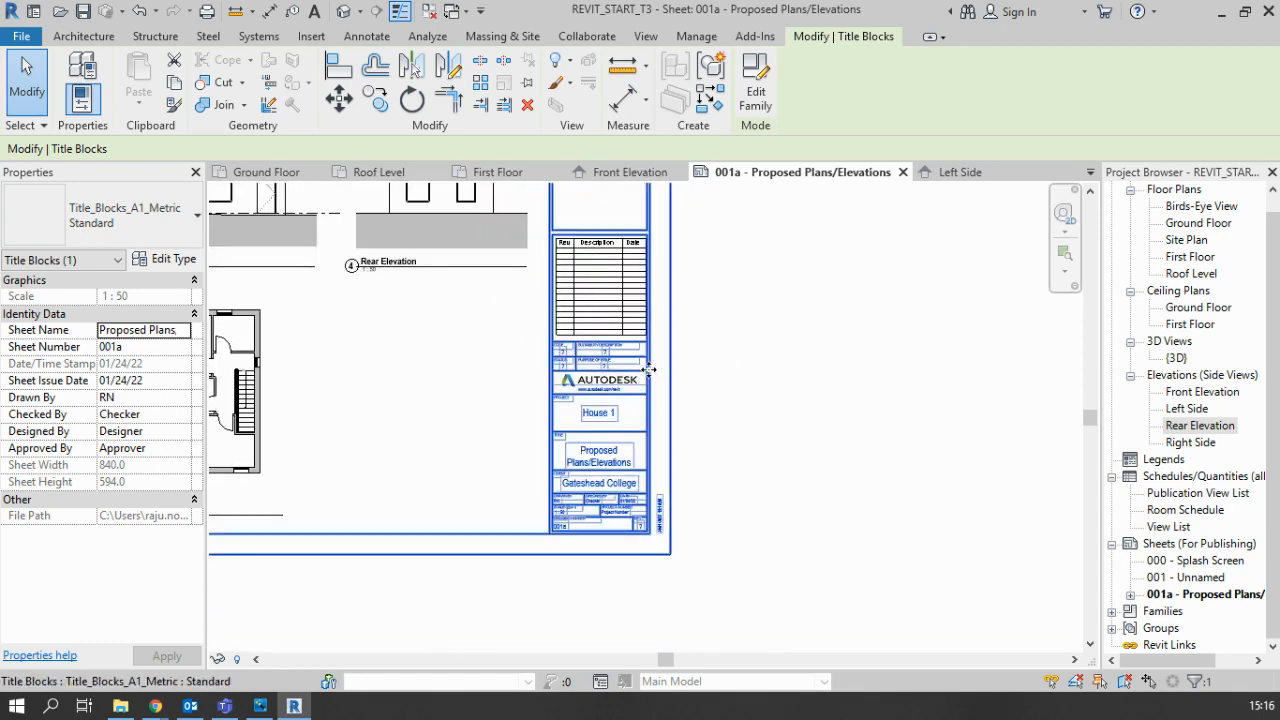
{"action": "scroll", "coordinate": [531, 337], "scroll_direction": "down", "scroll_amount": 3}
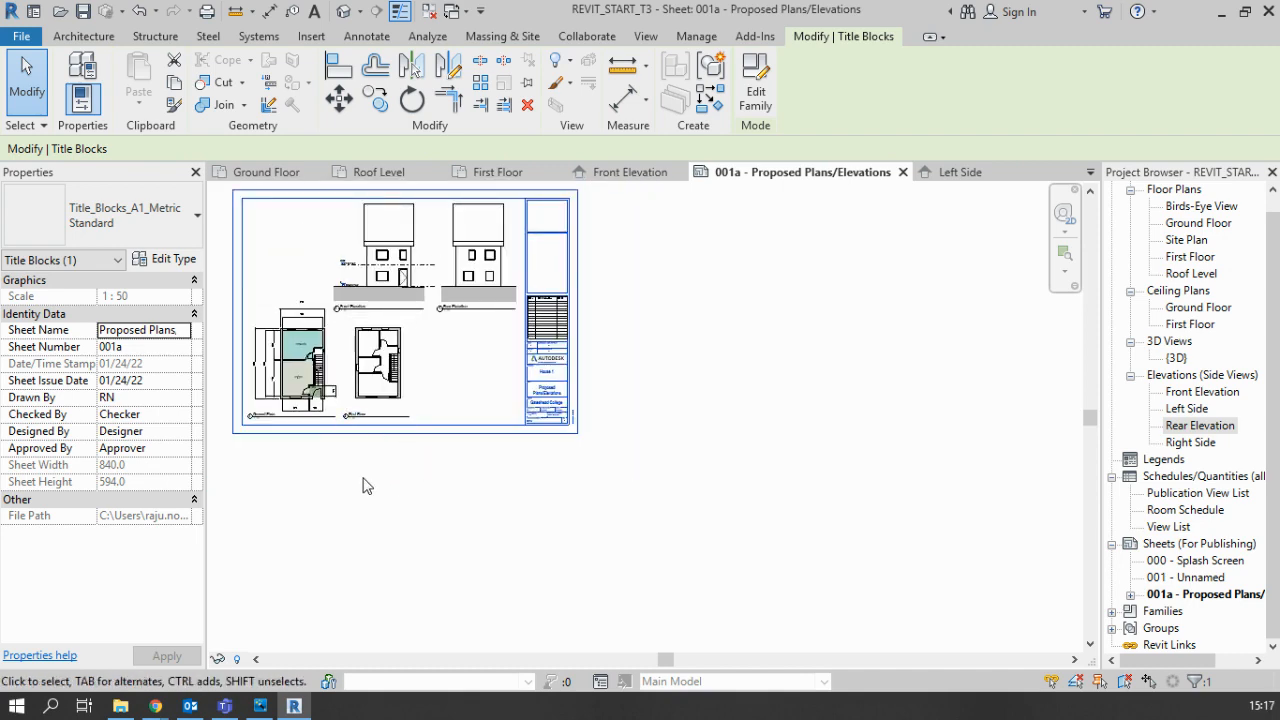
{"action": "scroll", "coordinate": [230, 278], "scroll_direction": "up", "scroll_amount": 2}
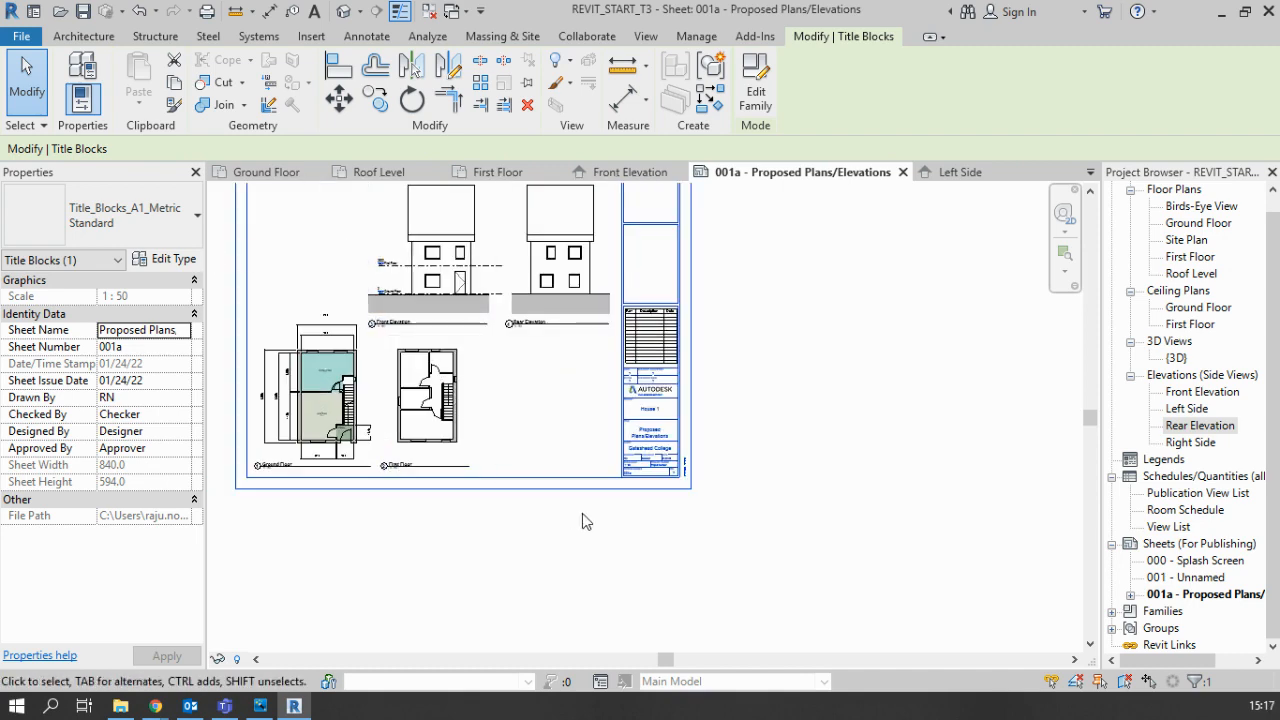
{"action": "scroll", "coordinate": [582, 521], "scroll_direction": "down", "scroll_amount": 2}
{"action": "scroll", "coordinate": [434, 390], "scroll_direction": "up", "scroll_amount": 2}
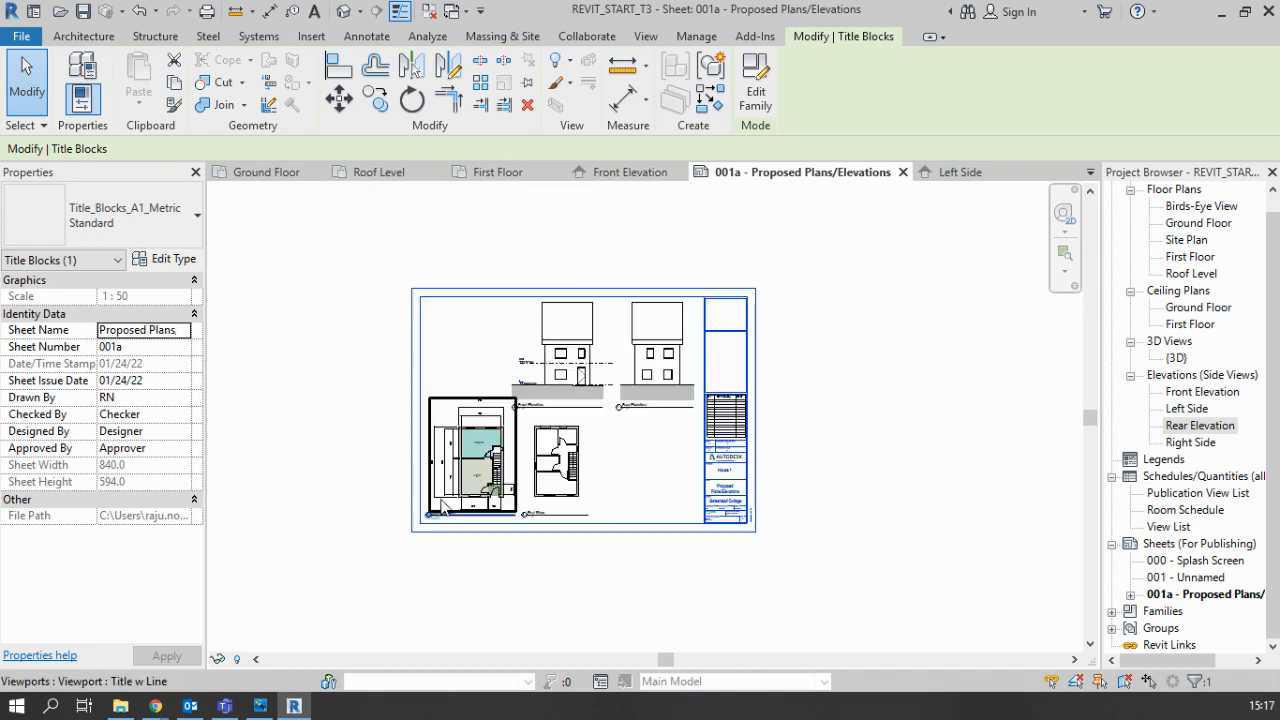
Check the New Sheet option for the Sheets group in the Project Browser without creating another sheet, leaving everything deselected
{"action": "left_click", "coordinate": [897, 543]}
{"action": "right_click", "coordinate": [1207, 545]}
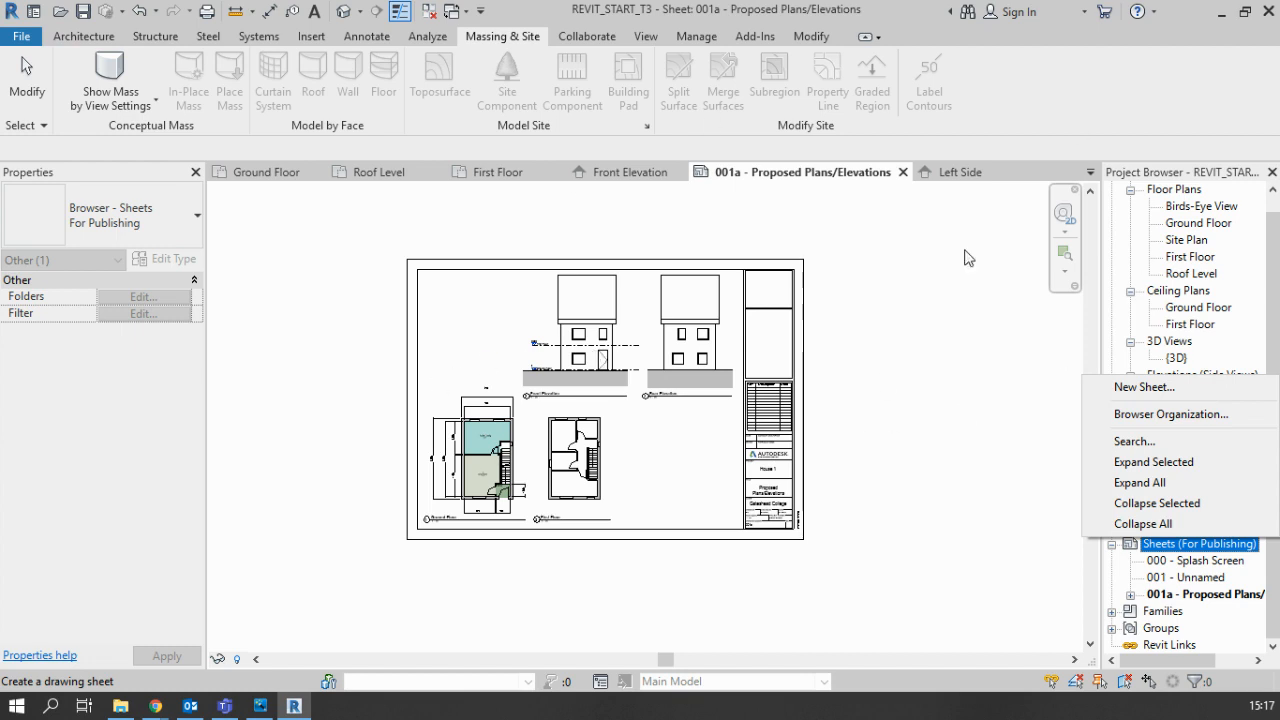
{"action": "left_click", "coordinate": [852, 367]}
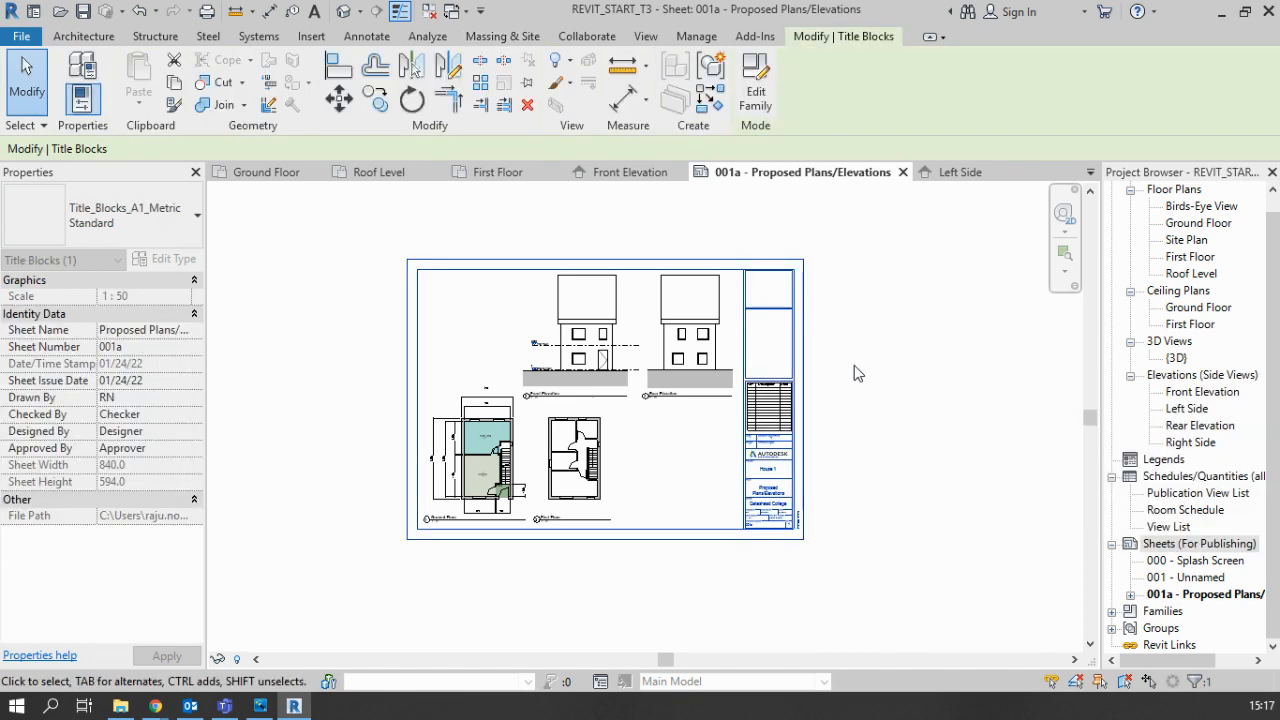
{"action": "left_click", "coordinate": [859, 555]}
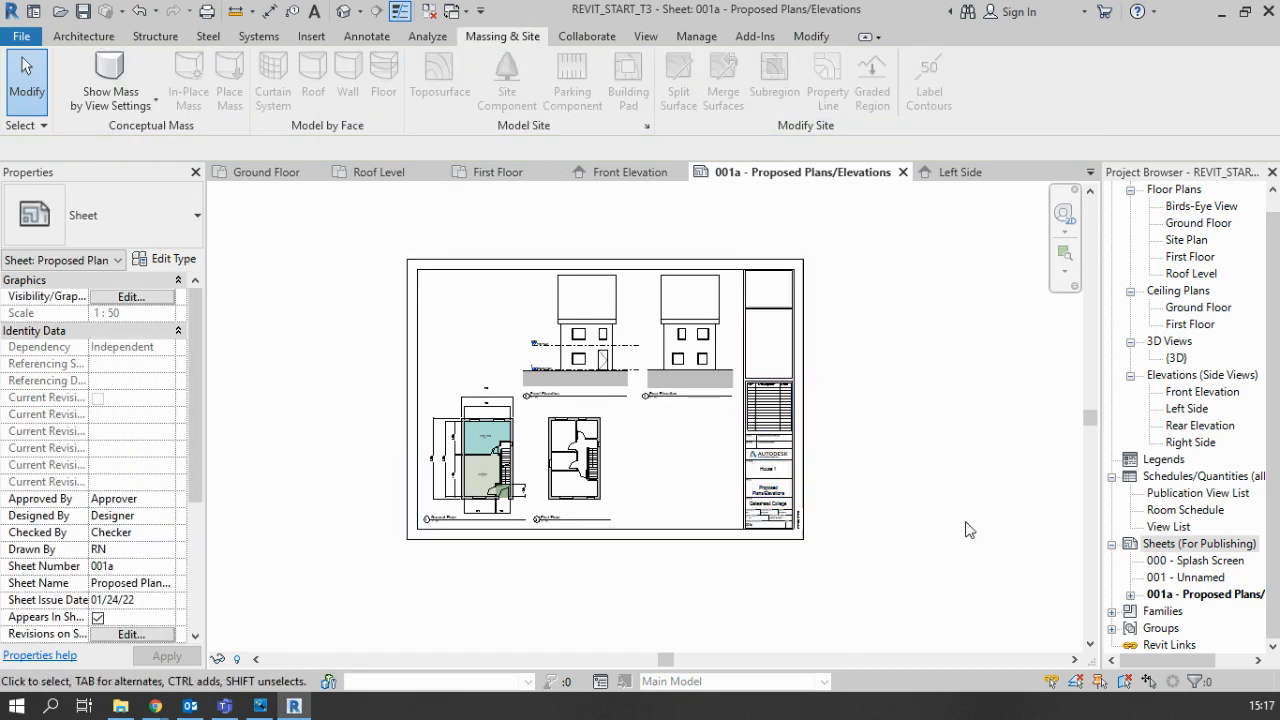